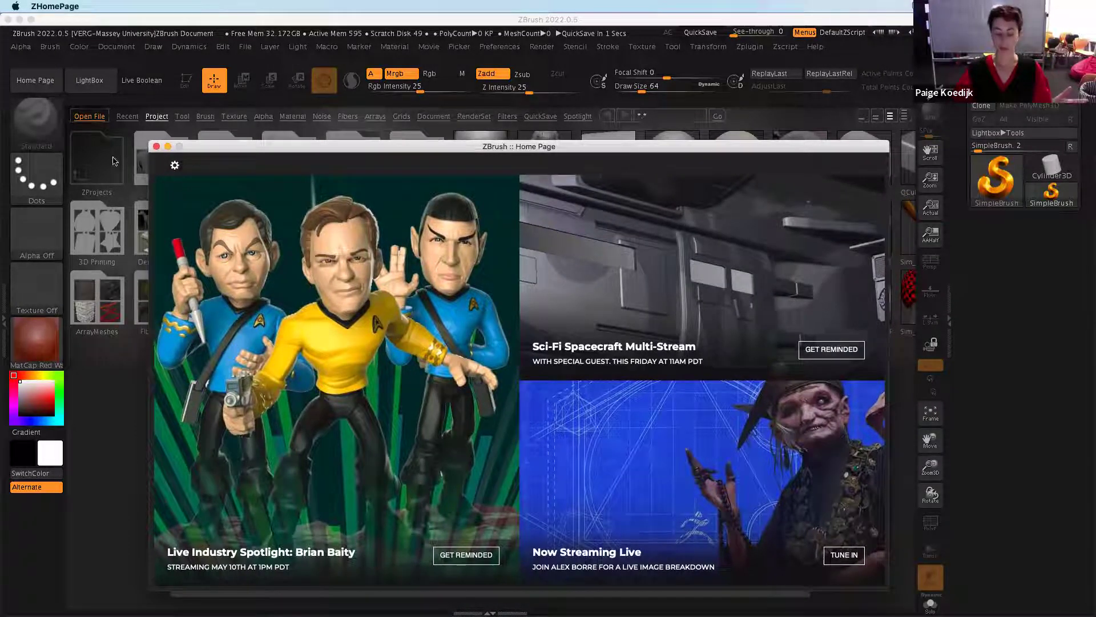
Close the Home Page window and hide the LightBox project browser
{"action": "left_click", "coordinate": [157, 147]}
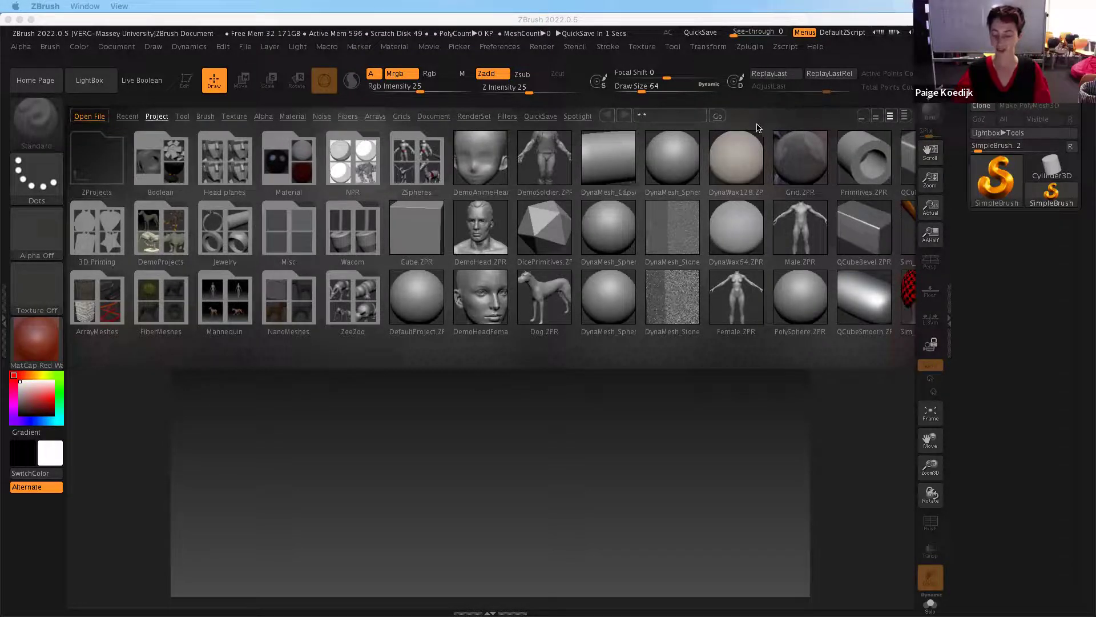
{"action": "left_click", "coordinate": [837, 122]}
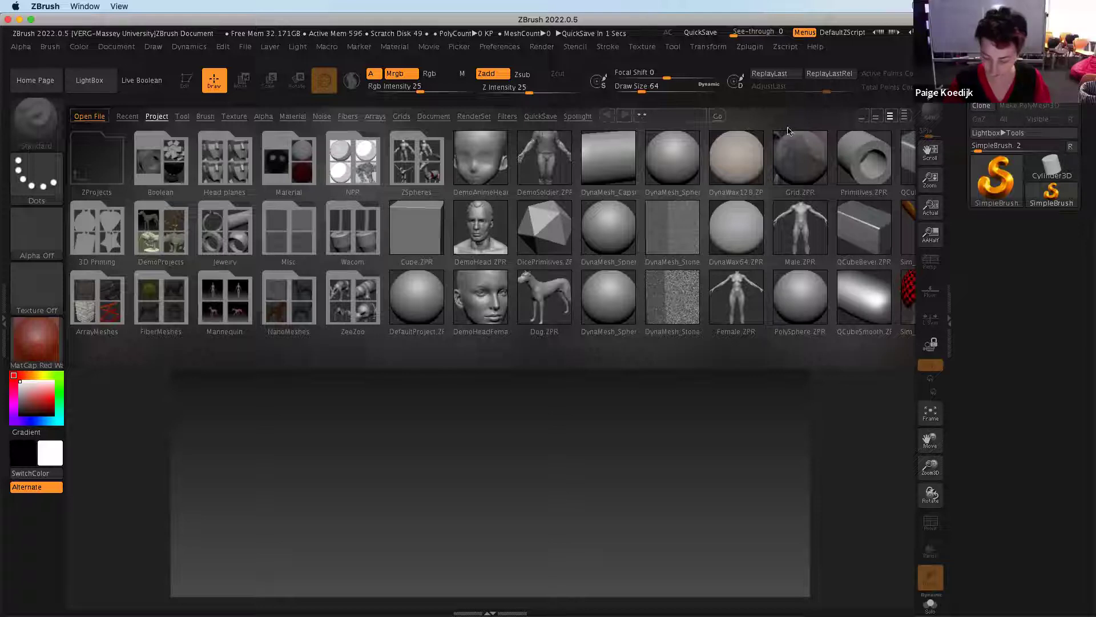
{"action": "left_click", "coordinate": [904, 116]}
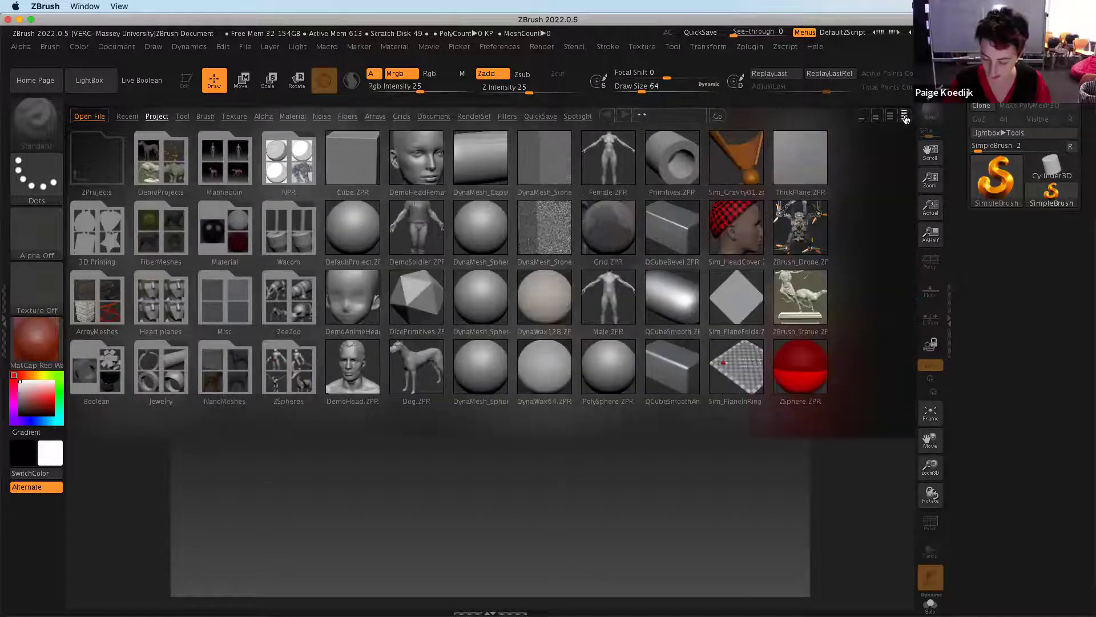
{"action": "left_click", "coordinate": [891, 116]}
{"action": "left_click", "coordinate": [873, 117]}
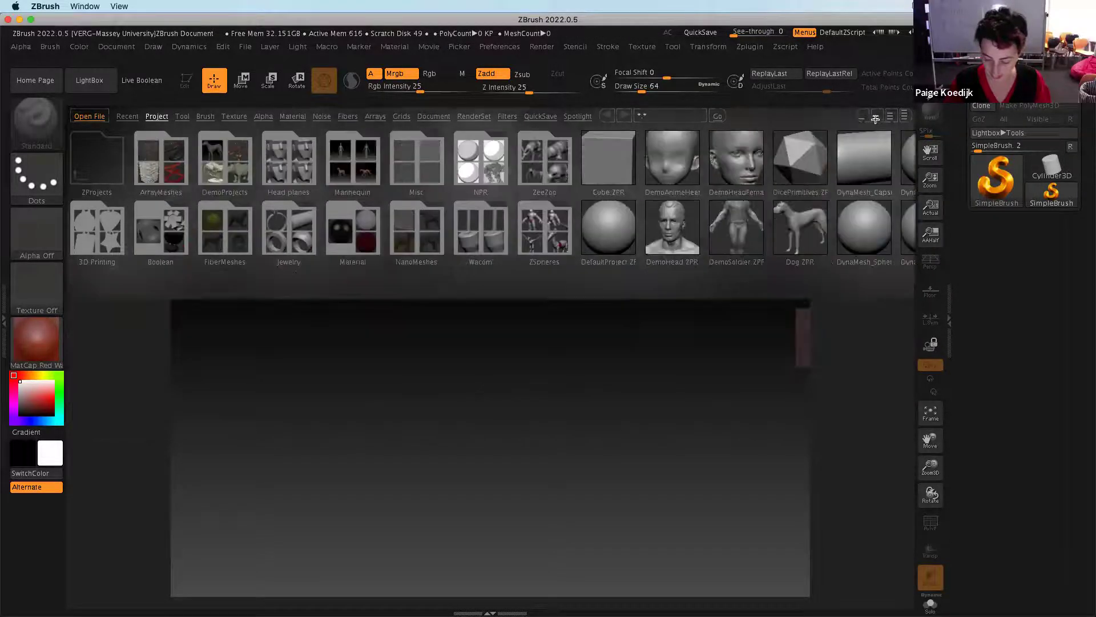
{"action": "left_click", "coordinate": [891, 116]}
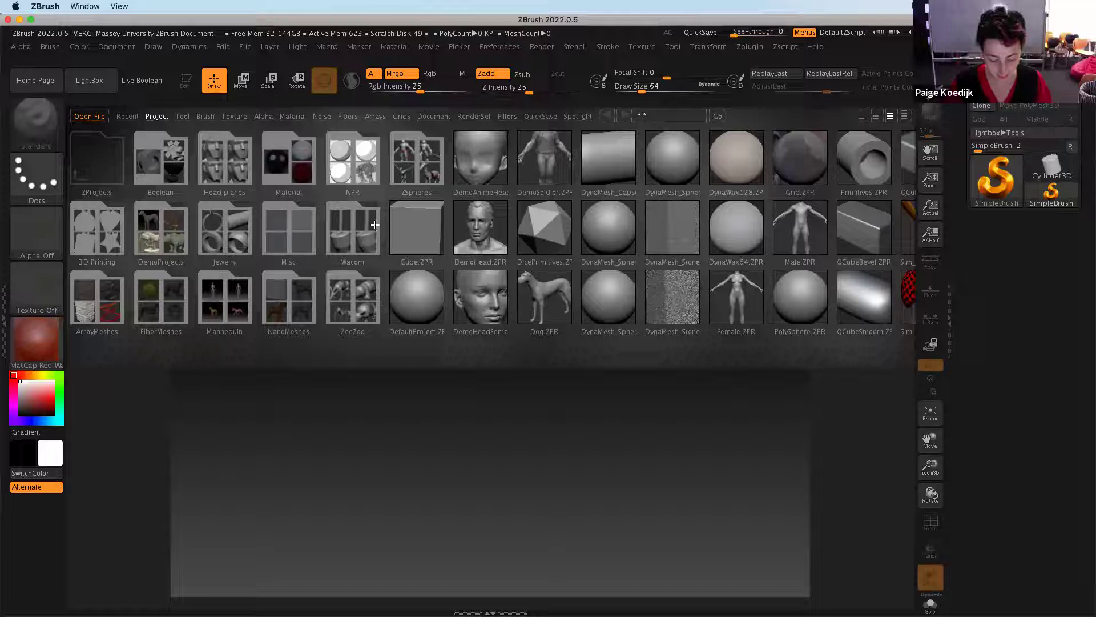
{"action": "left_click", "coordinate": [708, 345]}
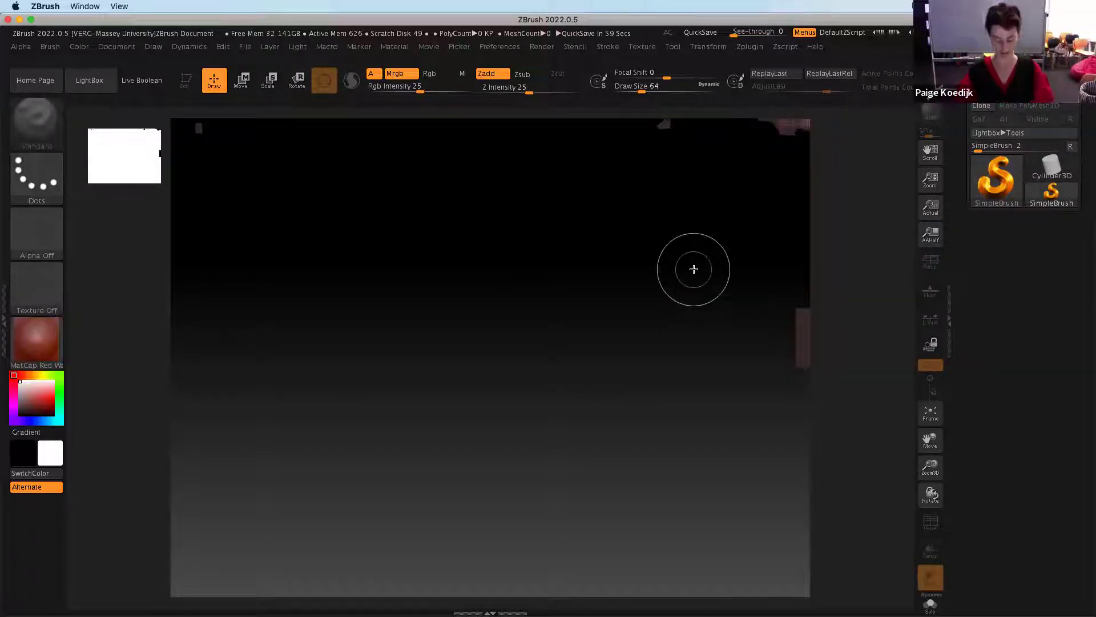
Paint overlapping freehand strokes across the middle of the canvas with the SimpleBrush
{"action": "mouse_move", "coordinate": [628, 335]}
{"action": "left_mouse_down"}
{"action": "mouse_move", "coordinate": [625, 343]}
{"action": "mouse_move", "coordinate": [723, 399]}
{"action": "mouse_move", "coordinate": [343, 497]}
{"action": "mouse_move", "coordinate": [415, 345]}
{"action": "mouse_move", "coordinate": [571, 274]}
{"action": "left_mouse_up"}
{"action": "mouse_move", "coordinate": [663, 245]}
{"action": "left_mouse_down"}
{"action": "mouse_move", "coordinate": [420, 234]}
{"action": "mouse_move", "coordinate": [422, 354]}
{"action": "mouse_move", "coordinate": [358, 446]}
{"action": "left_mouse_up"}
{"action": "mouse_move", "coordinate": [606, 479]}
{"action": "left_mouse_down"}
{"action": "mouse_move", "coordinate": [619, 485]}
{"action": "mouse_move", "coordinate": [410, 481]}
{"action": "left_mouse_up"}
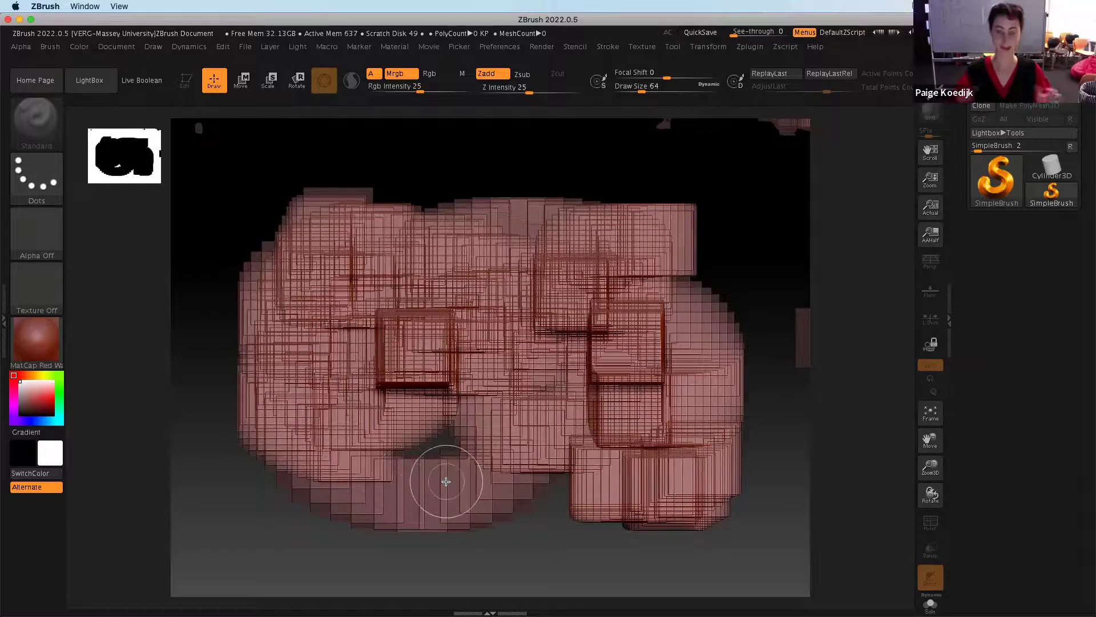
{"action": "mouse_move", "coordinate": [459, 476]}
{"action": "left_mouse_down"}
{"action": "mouse_move", "coordinate": [511, 494]}
{"action": "mouse_move", "coordinate": [396, 448]}
{"action": "mouse_move", "coordinate": [447, 448]}
{"action": "mouse_move", "coordinate": [536, 389]}
{"action": "mouse_move", "coordinate": [566, 337]}
{"action": "mouse_move", "coordinate": [365, 423]}
{"action": "mouse_move", "coordinate": [569, 399]}
{"action": "left_mouse_up"}
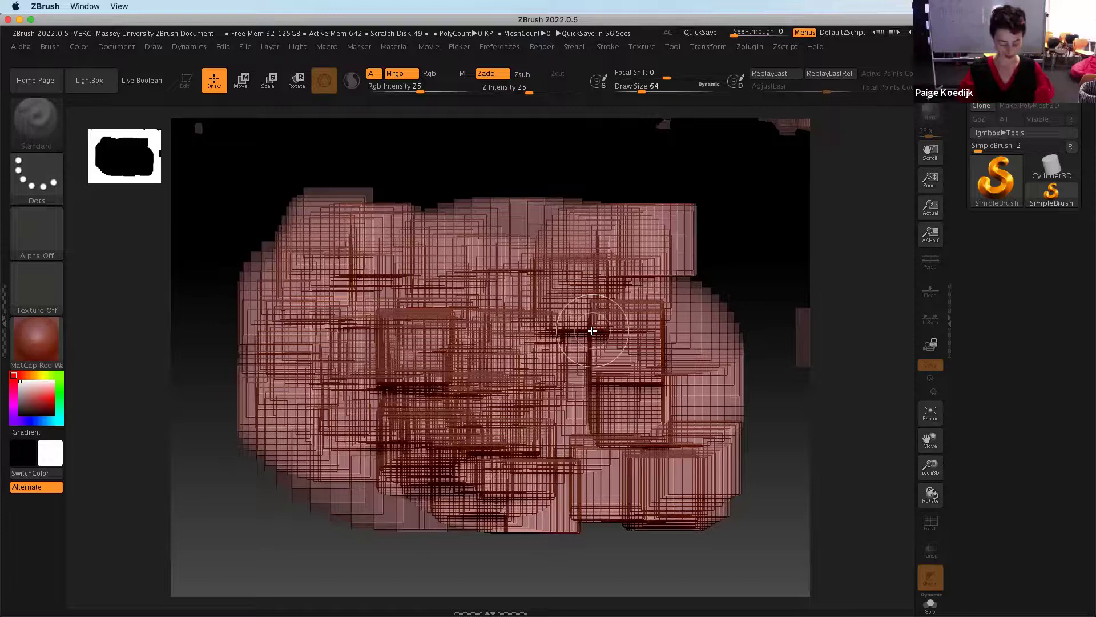
Clear everything drawn on the canvas
{"action": "key", "text": "super+n"}
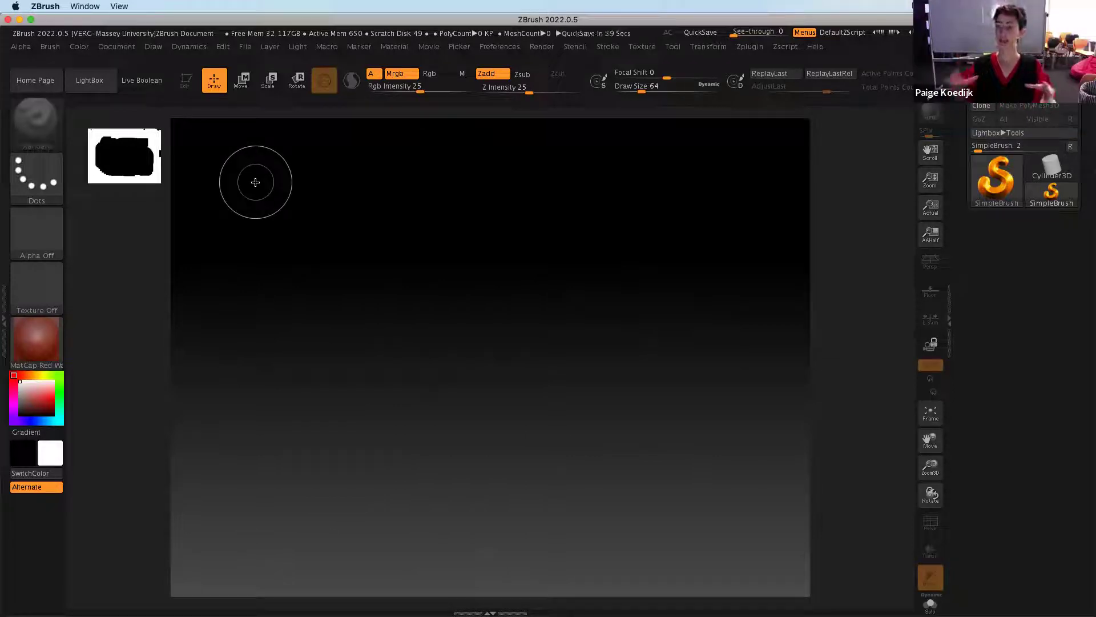
{"action": "left_click", "coordinate": [127, 50]}
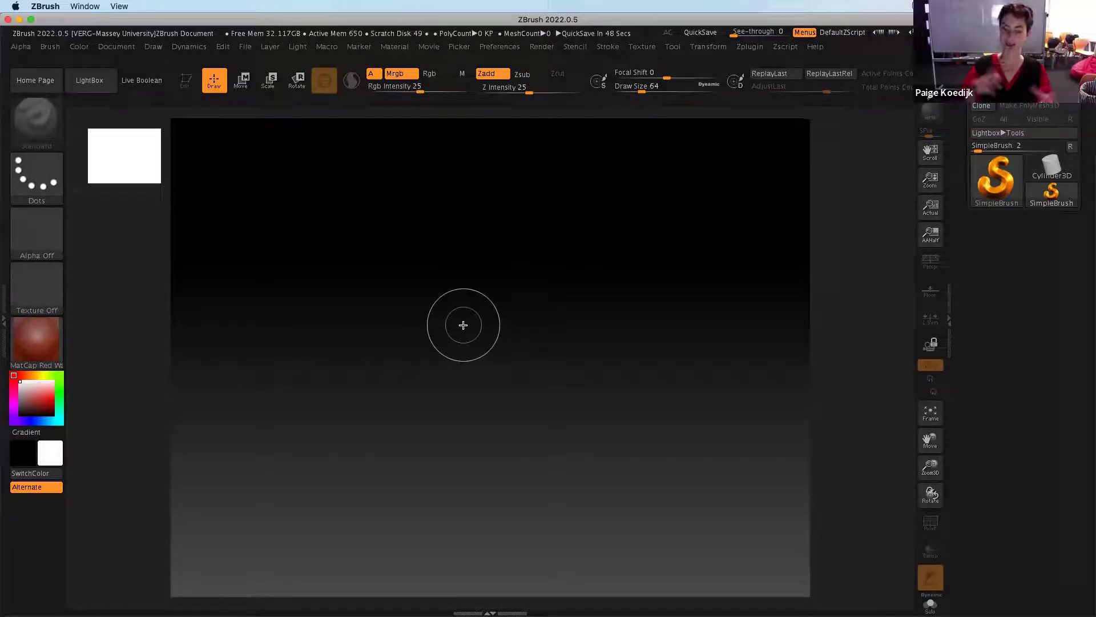
{"action": "mouse_move", "coordinate": [666, 75]}
{"action": "left_mouse_down"}
{"action": "mouse_move", "coordinate": [704, 75]}
{"action": "mouse_move", "coordinate": [635, 77]}
{"action": "mouse_move", "coordinate": [700, 80]}
{"action": "mouse_move", "coordinate": [643, 86]}
{"action": "mouse_move", "coordinate": [666, 85]}
{"action": "left_mouse_up"}
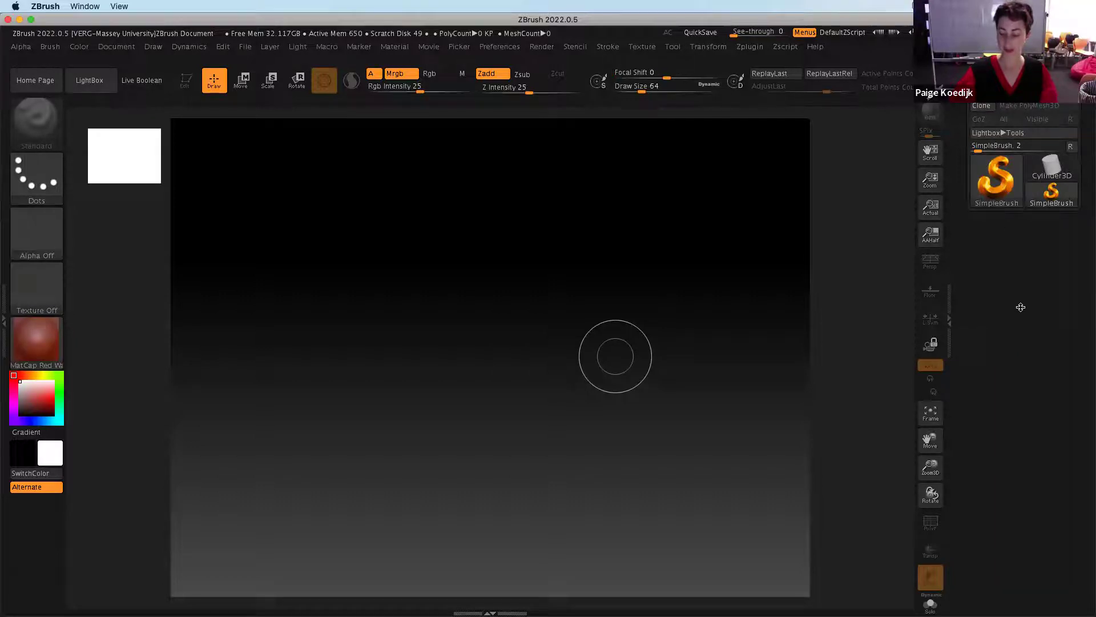
Draw a ZSphere in the centre of the canvas and put it into Edit mode
{"action": "left_click", "coordinate": [990, 181]}
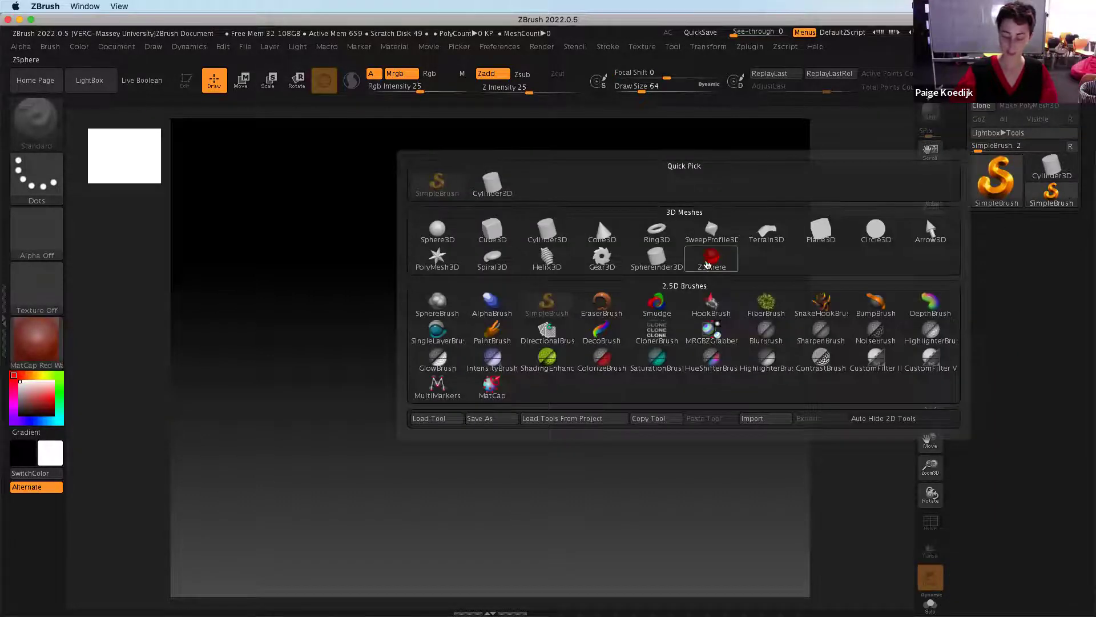
{"action": "left_click", "coordinate": [709, 263]}
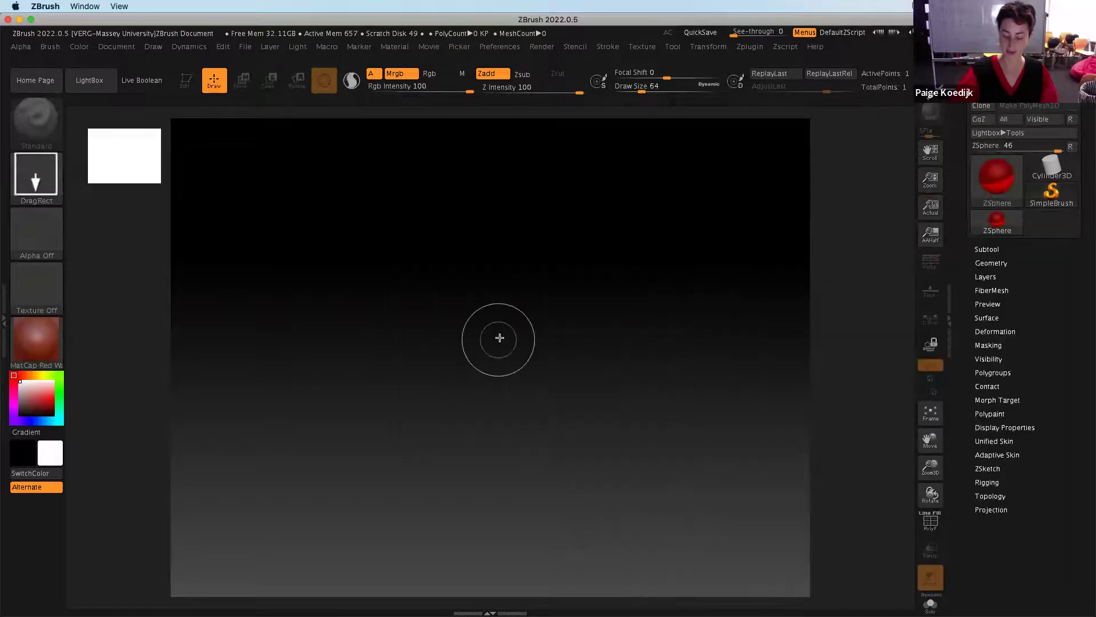
{"action": "mouse_move", "coordinate": [499, 353]}
{"action": "left_mouse_down"}
{"action": "mouse_move", "coordinate": [538, 343]}
{"action": "mouse_move", "coordinate": [721, 358]}
{"action": "mouse_move", "coordinate": [673, 532]}
{"action": "mouse_move", "coordinate": [578, 582]}
{"action": "mouse_move", "coordinate": [516, 578]}
{"action": "mouse_move", "coordinate": [528, 519]}
{"action": "mouse_move", "coordinate": [560, 582]}
{"action": "mouse_move", "coordinate": [560, 438]}
{"action": "mouse_move", "coordinate": [571, 604]}
{"action": "left_mouse_up"}
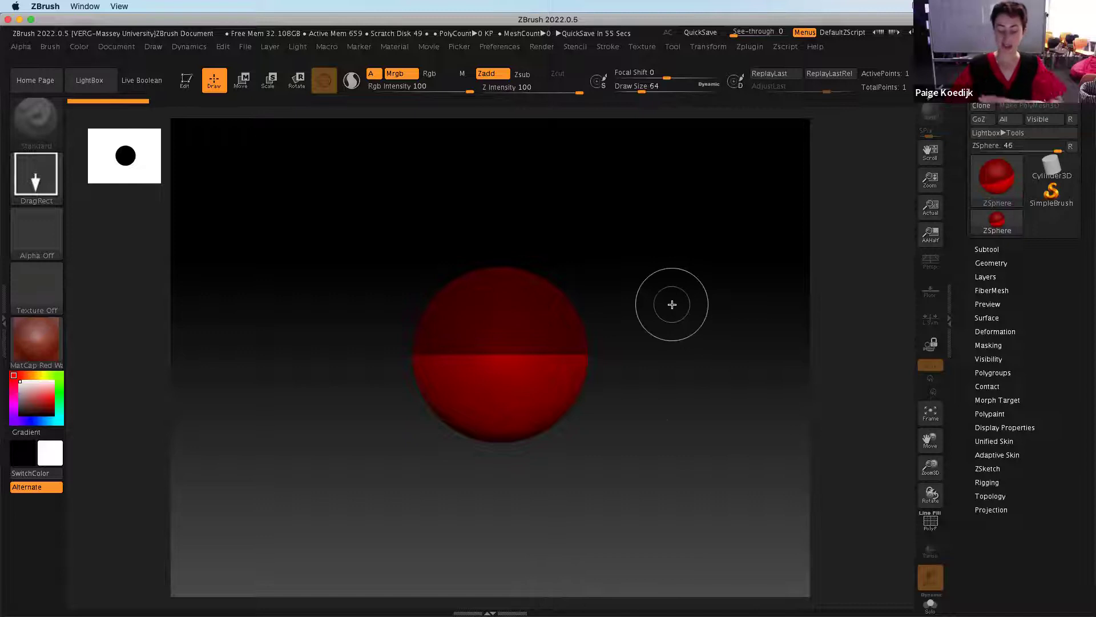
{"action": "left_click", "coordinate": [191, 85]}
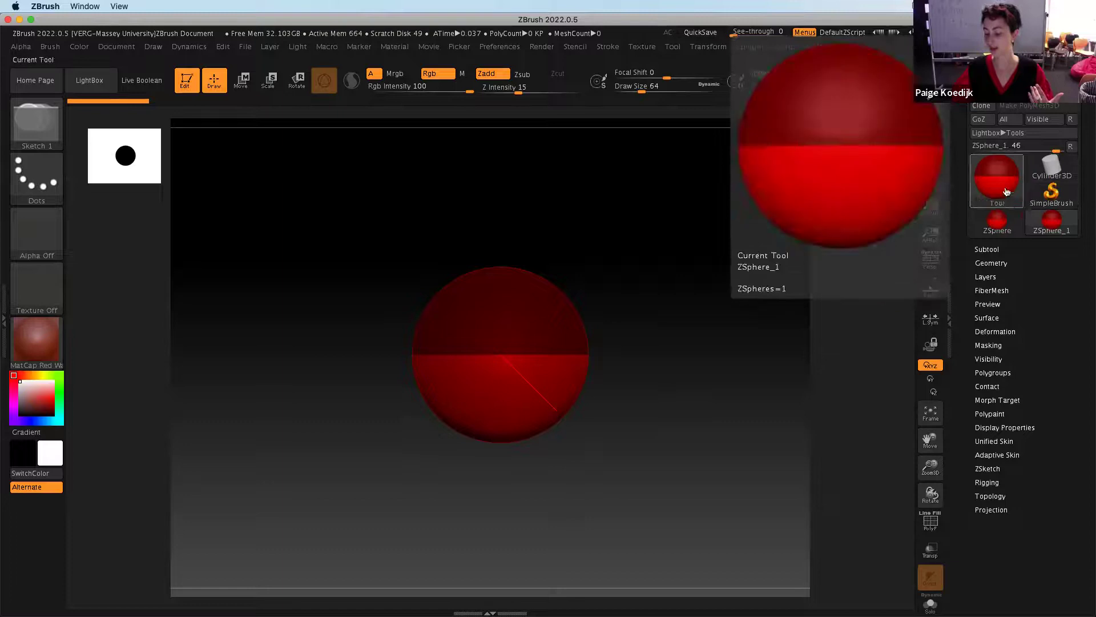
Show the subtool list of the ZSphere
{"action": "left_click", "coordinate": [996, 249]}
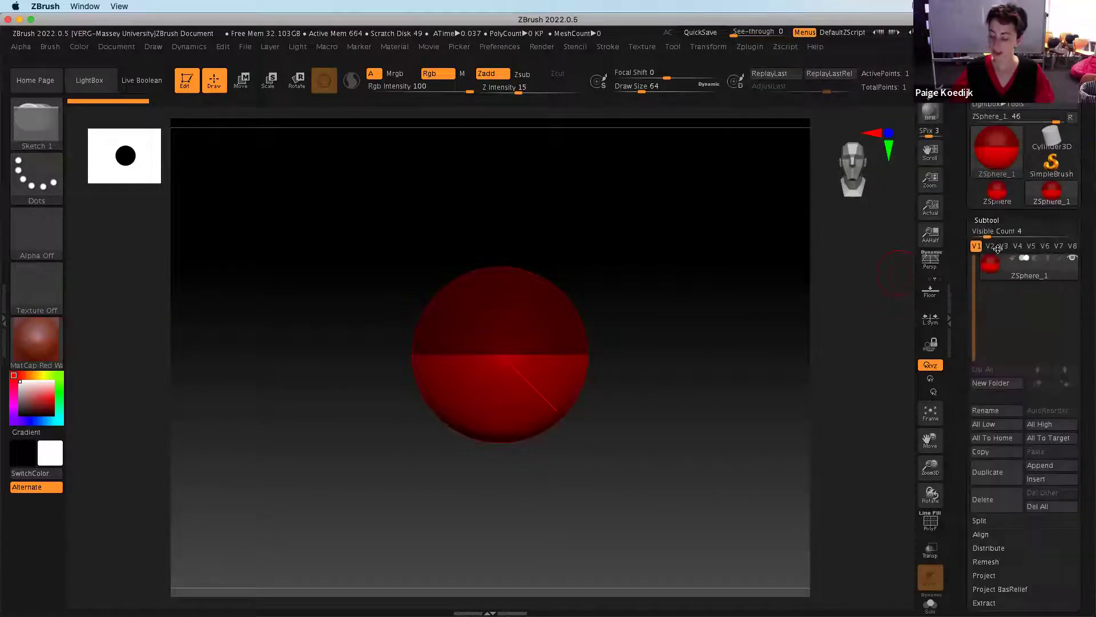
{"action": "left_click", "coordinate": [990, 219]}
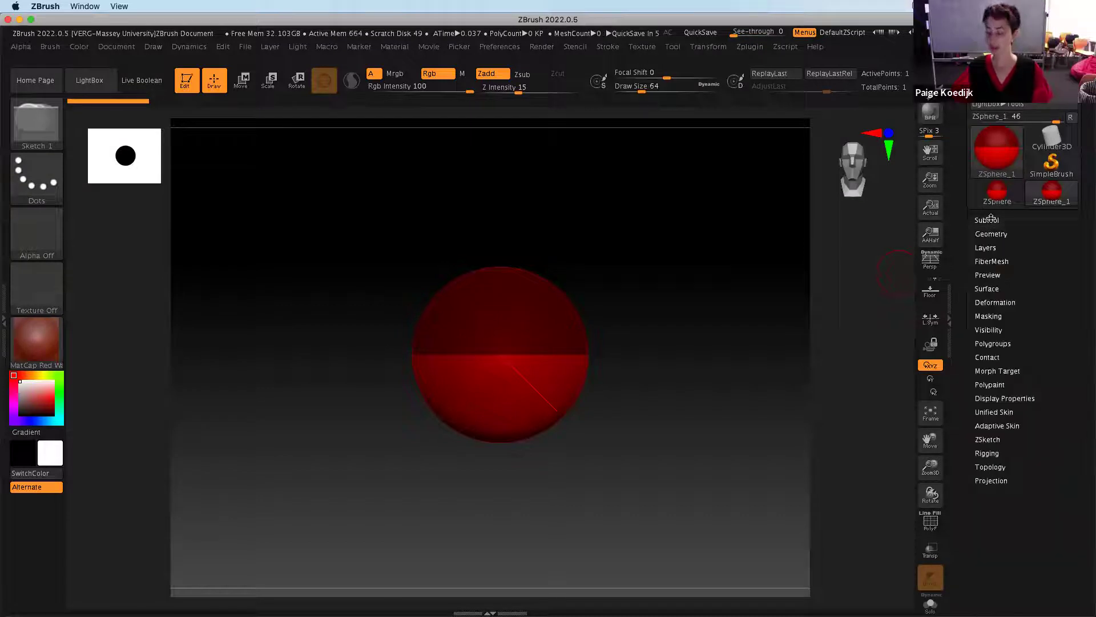
{"action": "left_click", "coordinate": [983, 219]}
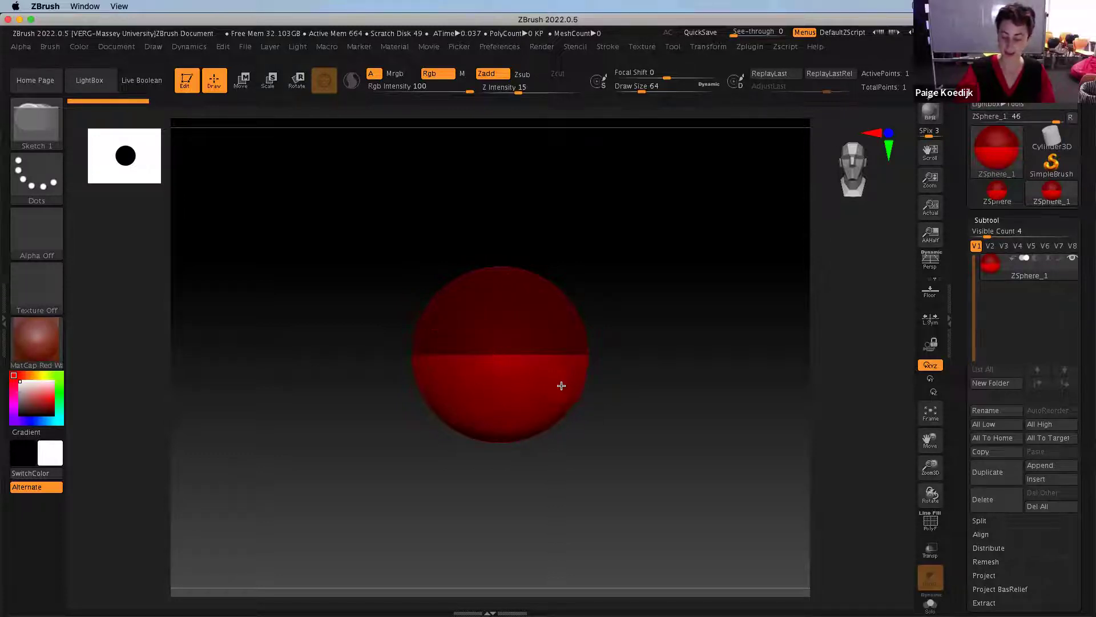
Add a child ZSphere of about equal size to the first sphere and reposition the pair with Move
{"action": "left_click_drag", "start_coordinate": [558, 396], "coordinate": [609, 332]}
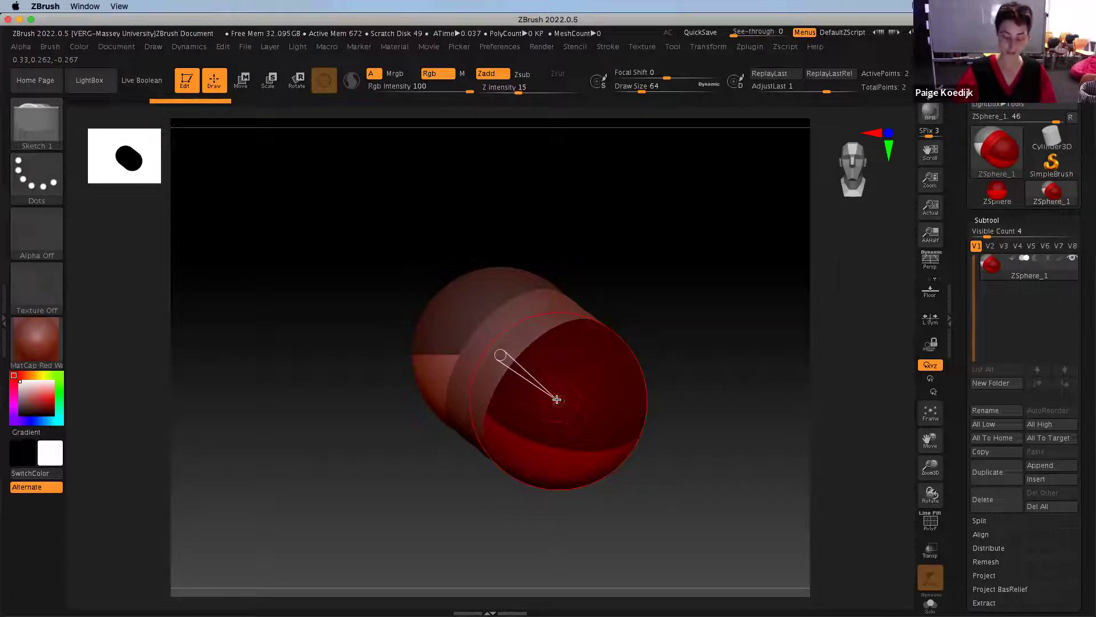
{"action": "key", "text": "e"}
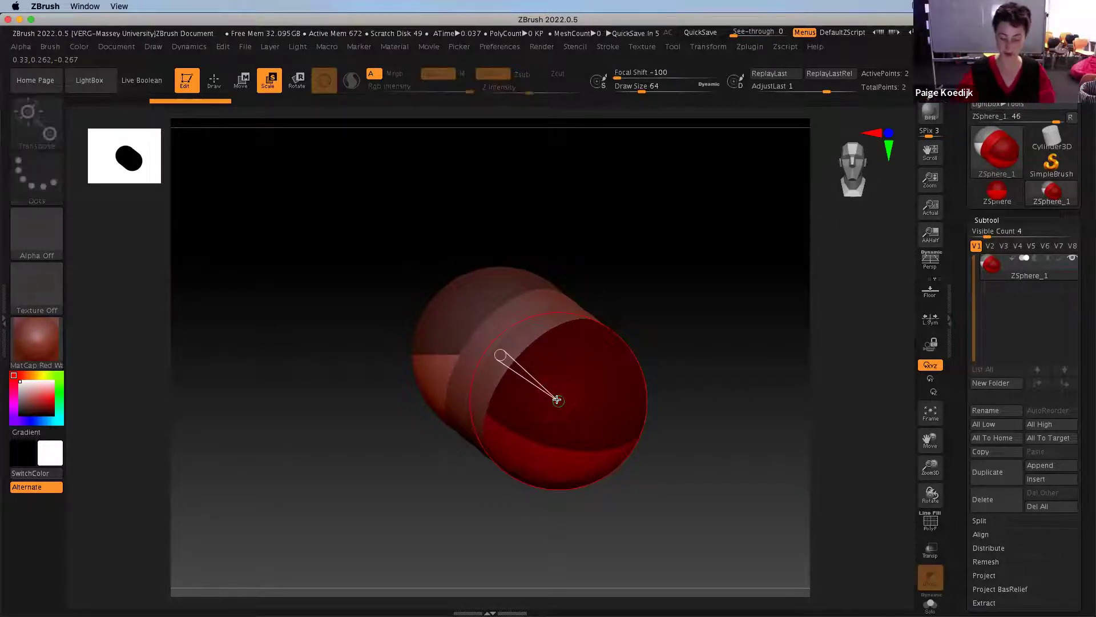
{"action": "key", "text": "w"}
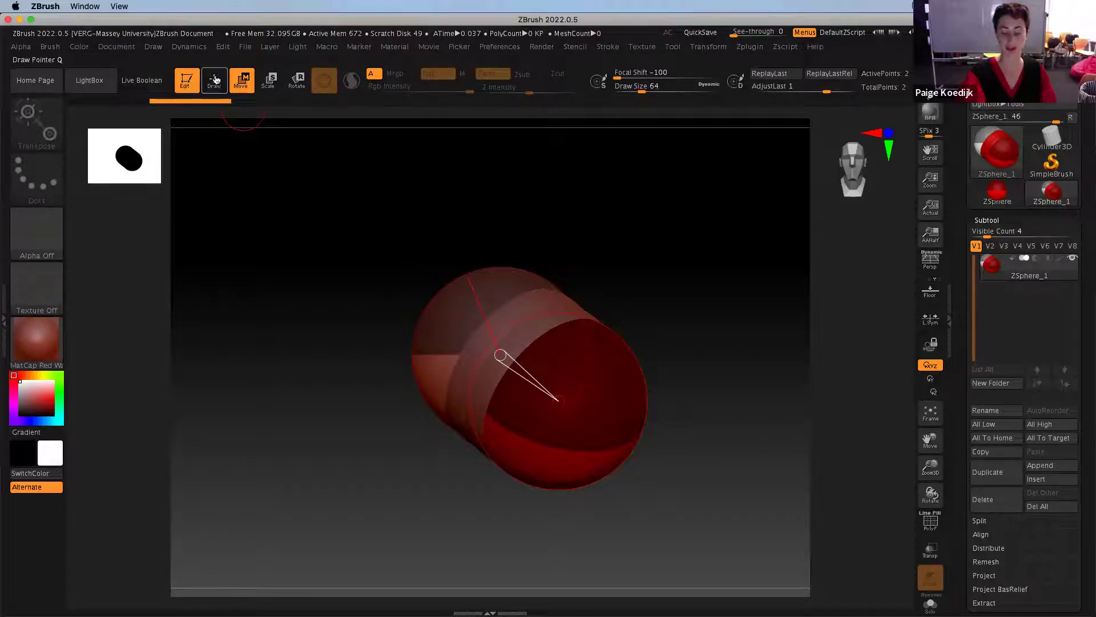
{"action": "left_click_drag", "start_coordinate": [599, 424], "coordinate": [644, 398]}
{"action": "left_click_drag", "start_coordinate": [441, 335], "coordinate": [476, 255]}
{"action": "left_click_drag", "start_coordinate": [647, 398], "coordinate": [651, 340]}
{"action": "left_click_drag", "start_coordinate": [453, 289], "coordinate": [426, 365]}
{"action": "left_click_drag", "start_coordinate": [654, 363], "coordinate": [665, 340]}
{"action": "left_click_drag", "start_coordinate": [428, 353], "coordinate": [460, 321]}
{"action": "mouse_move", "coordinate": [708, 344]}
{"action": "left_mouse_down"}
{"action": "mouse_move", "coordinate": [433, 436]}
{"action": "mouse_move", "coordinate": [626, 304]}
{"action": "mouse_move", "coordinate": [362, 314]}
{"action": "mouse_move", "coordinate": [619, 400]}
{"action": "mouse_move", "coordinate": [371, 328]}
{"action": "mouse_move", "coordinate": [681, 334]}
{"action": "mouse_move", "coordinate": [661, 357]}
{"action": "mouse_move", "coordinate": [478, 318]}
{"action": "mouse_move", "coordinate": [558, 323]}
{"action": "mouse_move", "coordinate": [685, 399]}
{"action": "mouse_move", "coordinate": [340, 355]}
{"action": "mouse_move", "coordinate": [636, 372]}
{"action": "mouse_move", "coordinate": [431, 435]}
{"action": "left_mouse_up"}
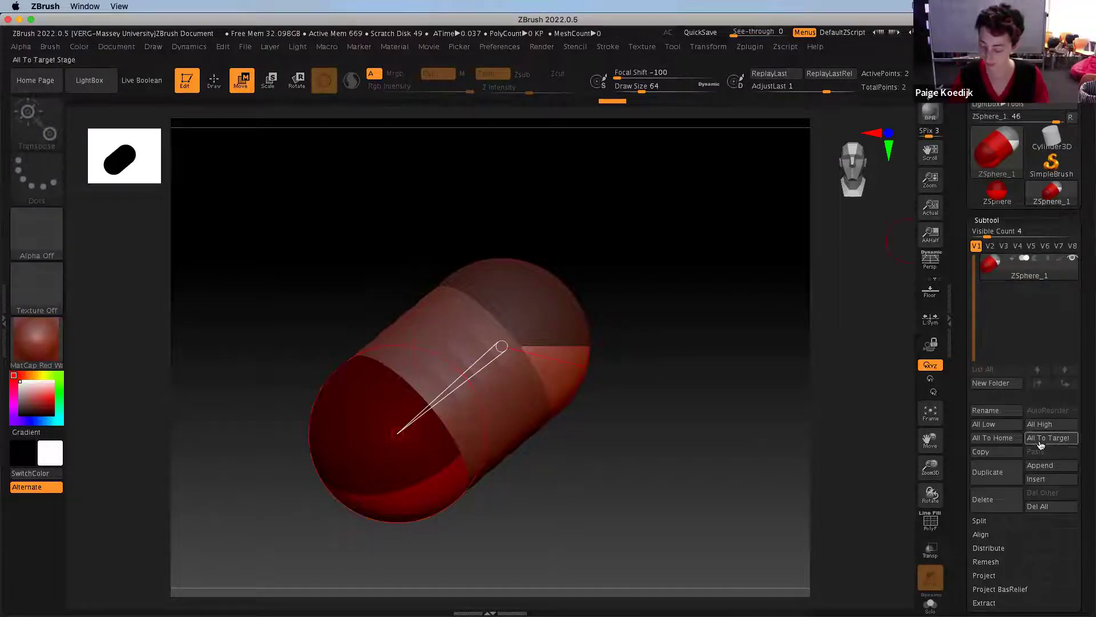
Delete the ZSphere subtool and collapse the subtool list
{"action": "left_click", "coordinate": [997, 499]}
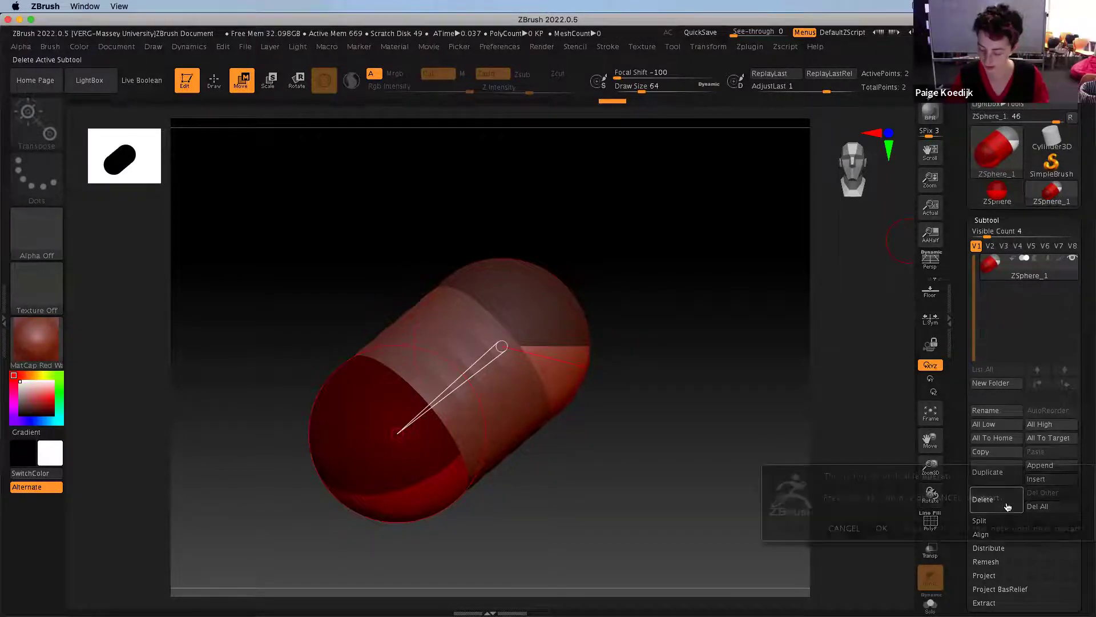
{"action": "left_click", "coordinate": [882, 528]}
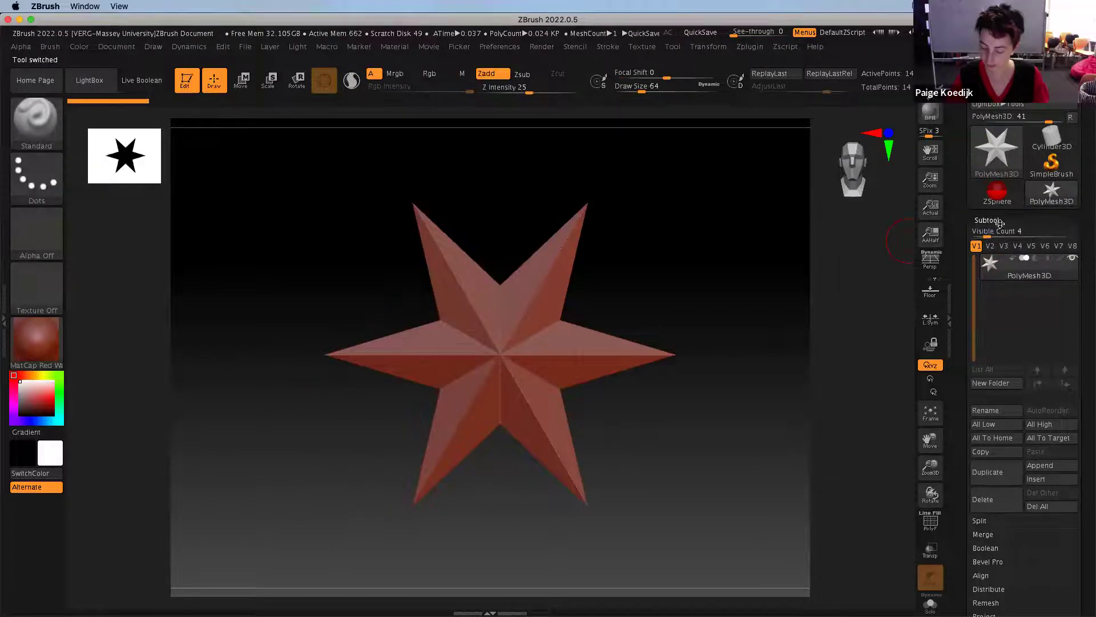
{"action": "left_click", "coordinate": [986, 221]}
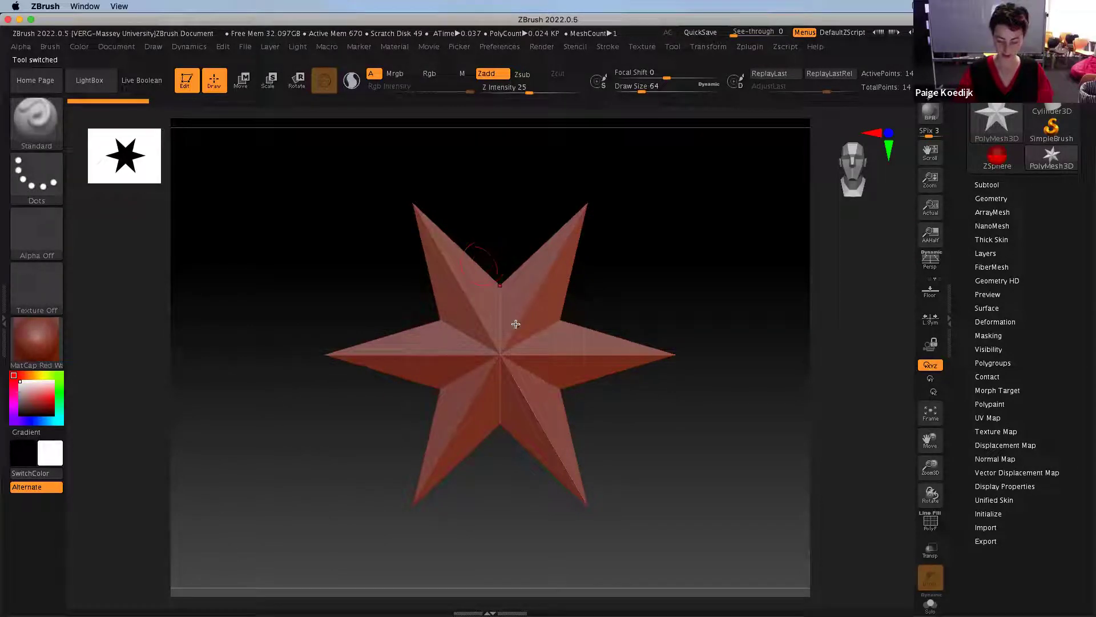
{"action": "key", "text": "ctrl"}
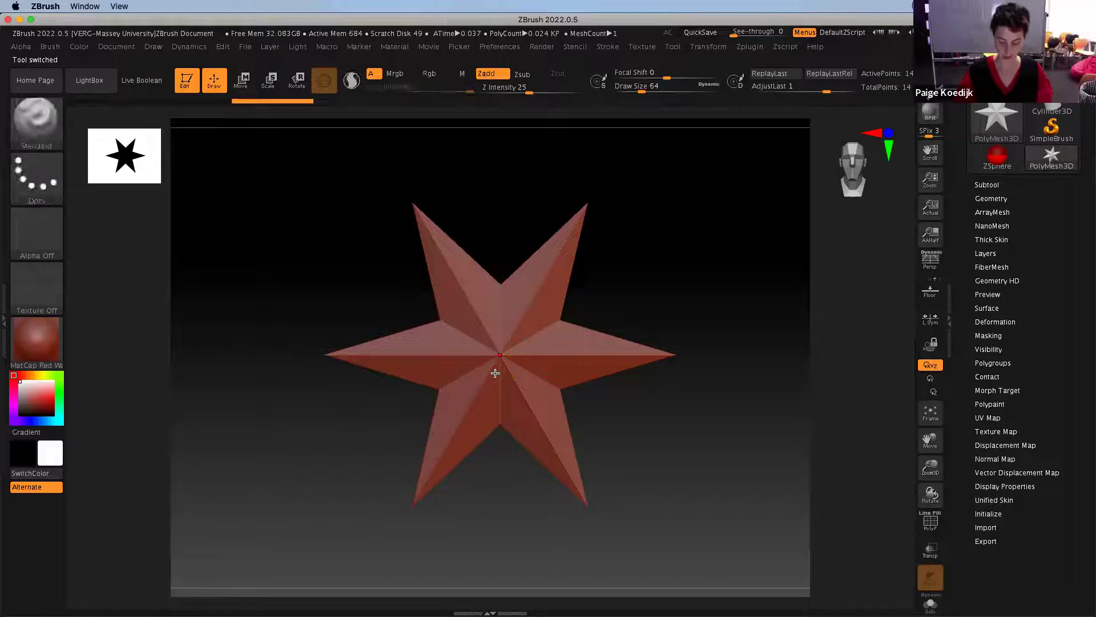
{"action": "left_click", "coordinate": [192, 81]}
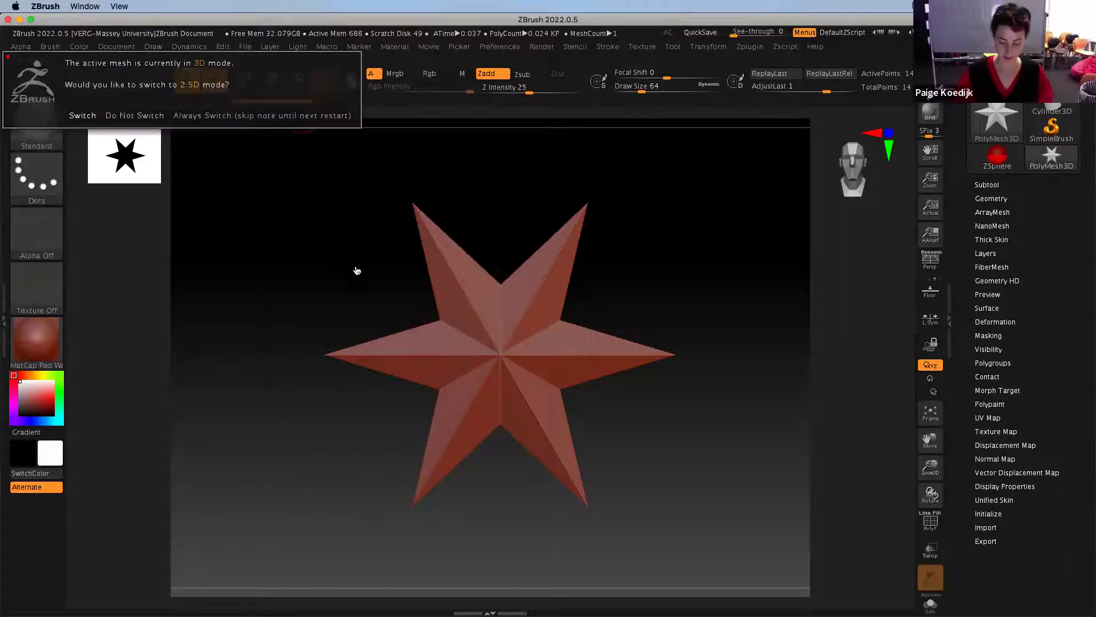
{"action": "left_click", "coordinate": [127, 119]}
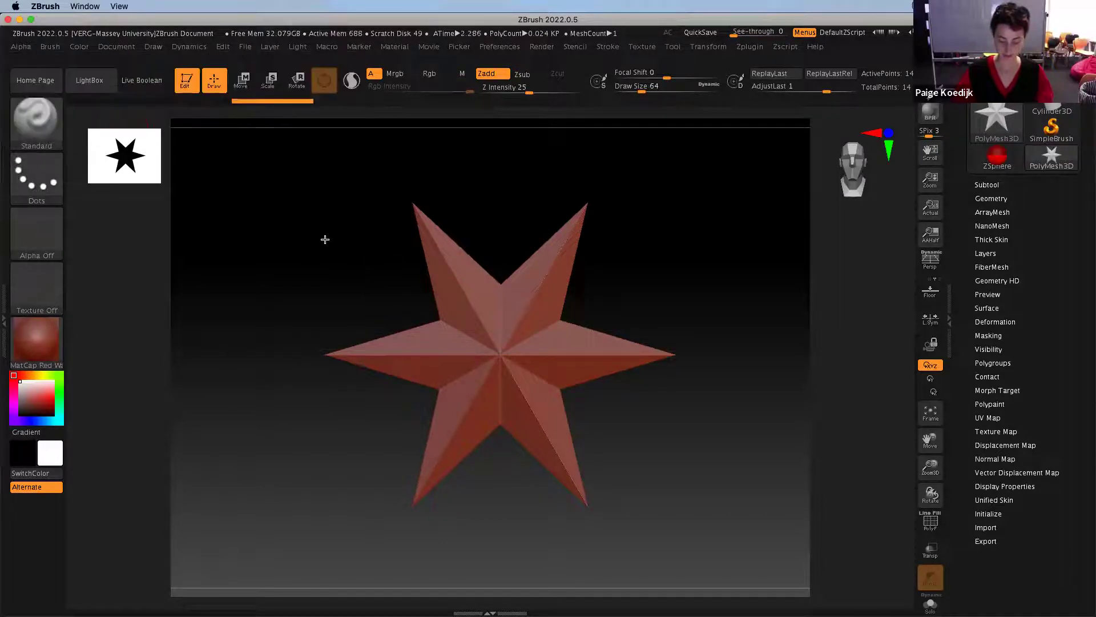
{"action": "left_click_drag", "start_coordinate": [384, 306], "coordinate": [353, 354]}
{"action": "key", "text": "ctrl"}
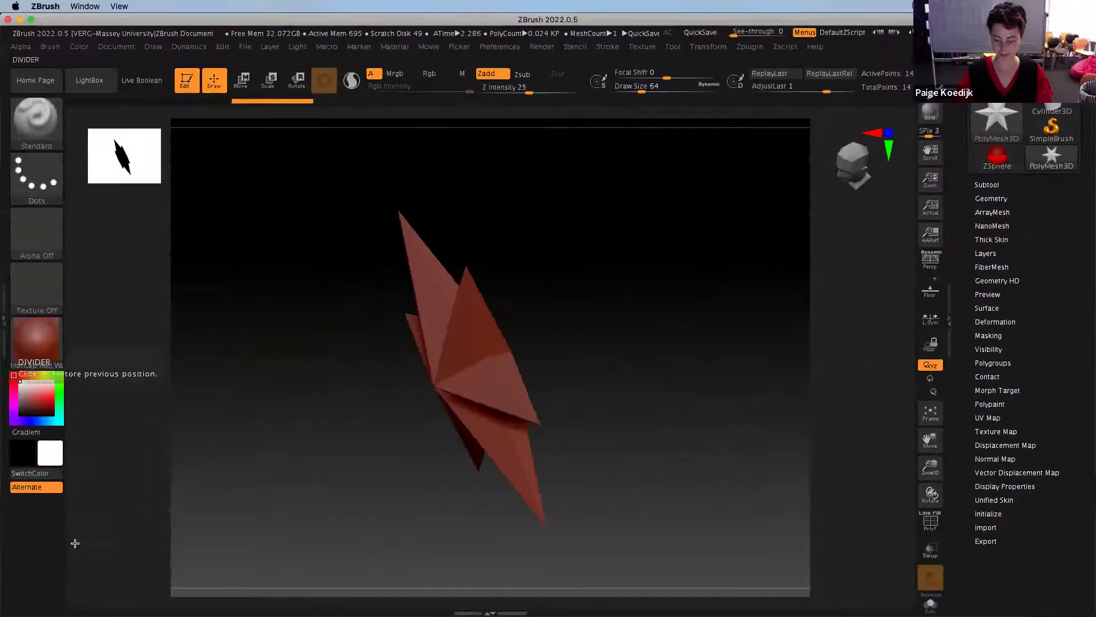
Switch the active tool from the PolyMesh3D star to the ZSphere, keeping Edit mode on
{"action": "left_click", "coordinate": [987, 184]}
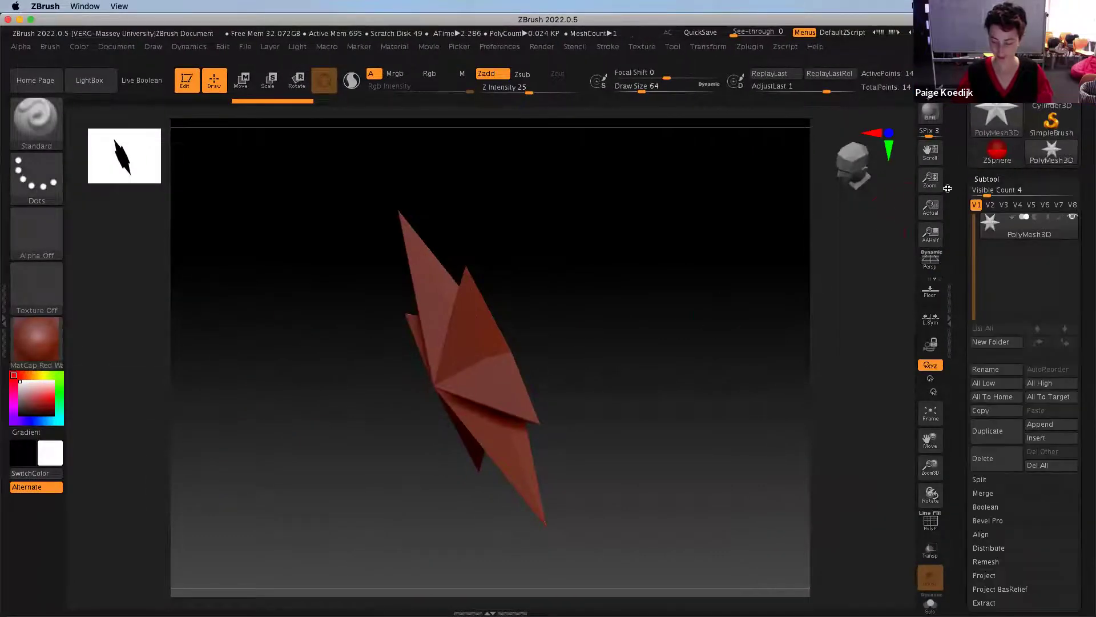
{"action": "left_click", "coordinate": [1003, 159]}
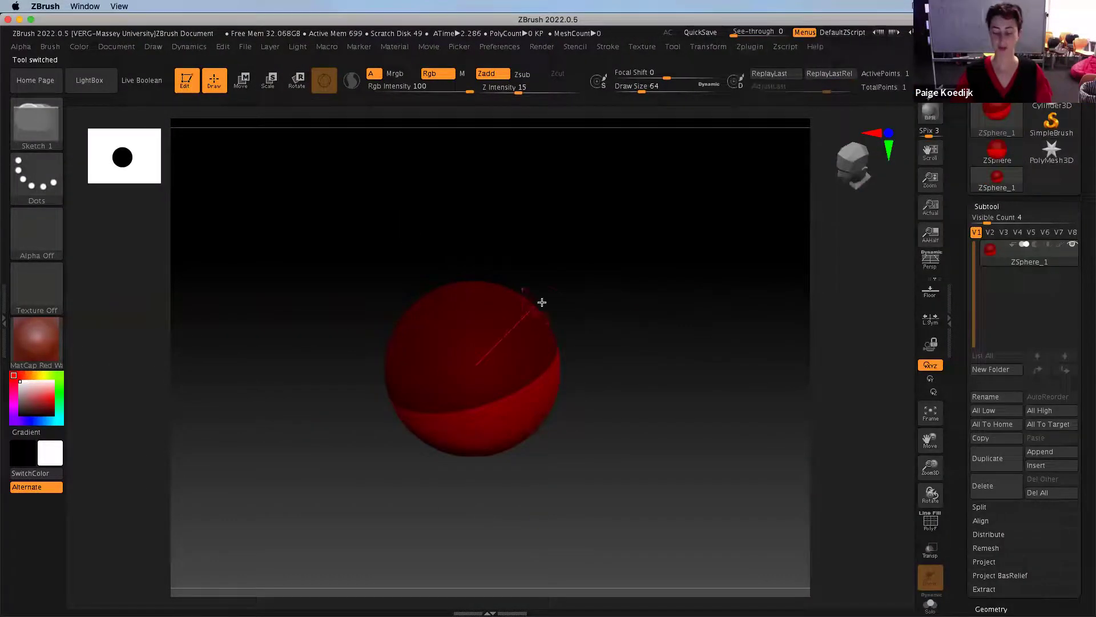
{"action": "mouse_move", "coordinate": [318, 374]}
{"action": "left_mouse_down"}
{"action": "mouse_move", "coordinate": [325, 387]}
{"action": "mouse_move", "coordinate": [358, 338]}
{"action": "left_mouse_up"}
{"action": "left_click_drag", "start_coordinate": [334, 385], "coordinate": [335, 383]}
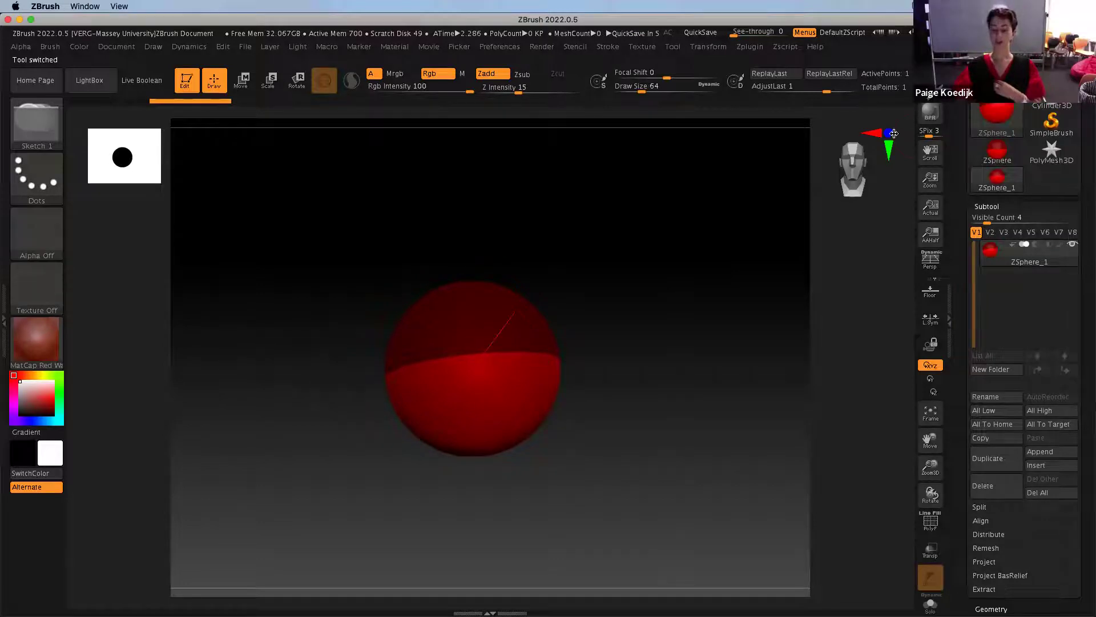
{"action": "left_click", "coordinate": [1051, 122]}
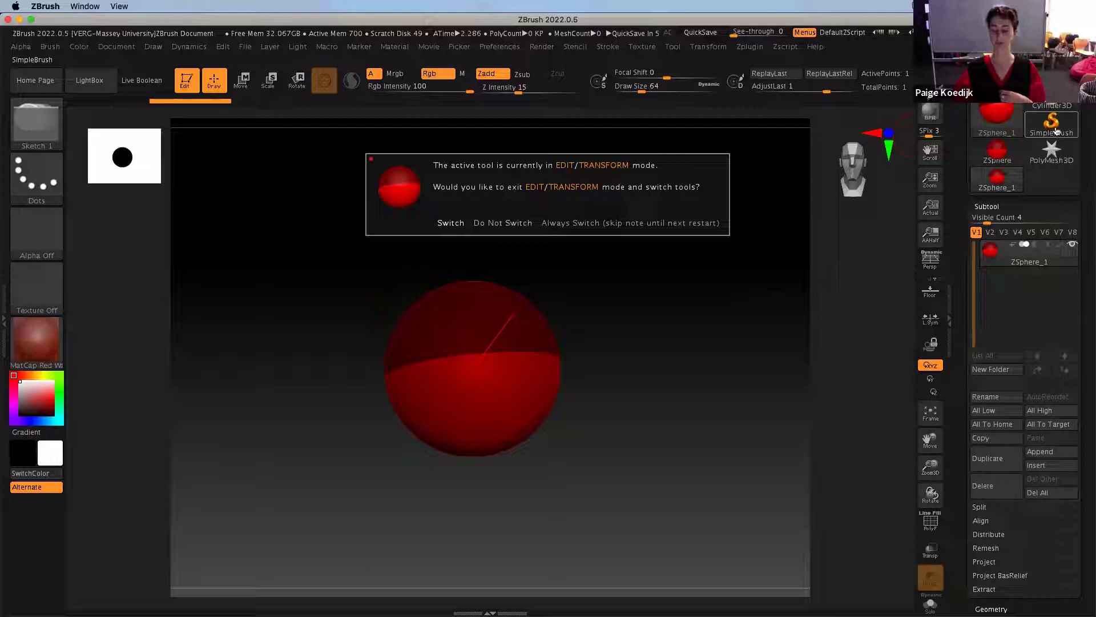
{"action": "left_click", "coordinate": [630, 221]}
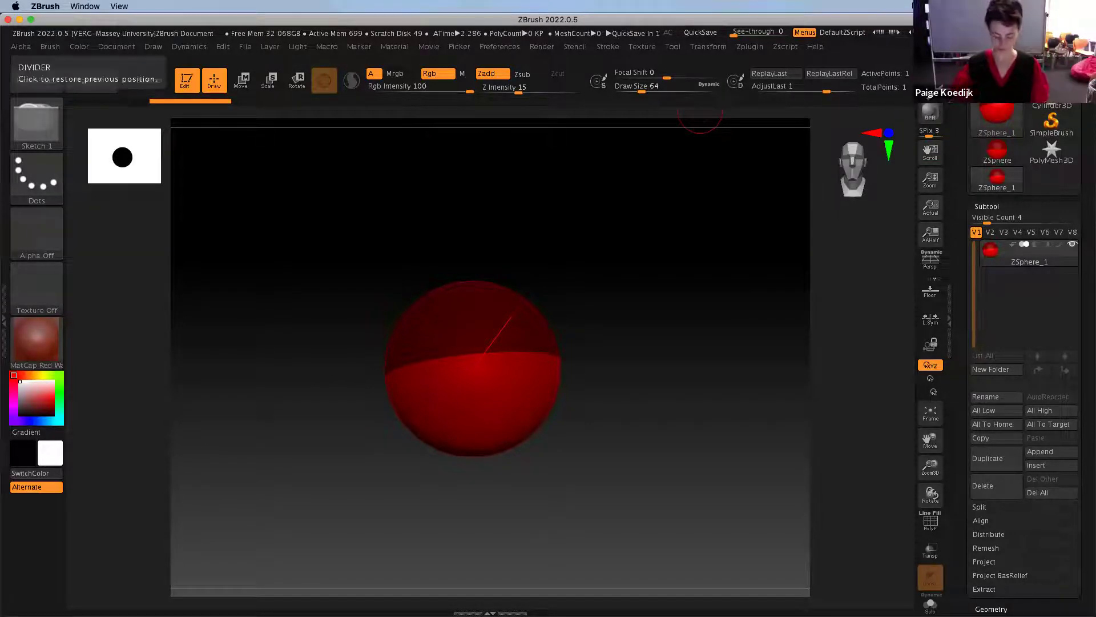
Add a smaller child ZSphere on the lower right side of the sphere
{"action": "mouse_move", "coordinate": [579, 325]}
{"action": "left_mouse_down"}
{"action": "mouse_move", "coordinate": [588, 340]}
{"action": "mouse_move", "coordinate": [568, 337]}
{"action": "mouse_move", "coordinate": [559, 305]}
{"action": "left_mouse_up"}
{"action": "left_click_drag", "start_coordinate": [540, 404], "coordinate": [573, 355]}
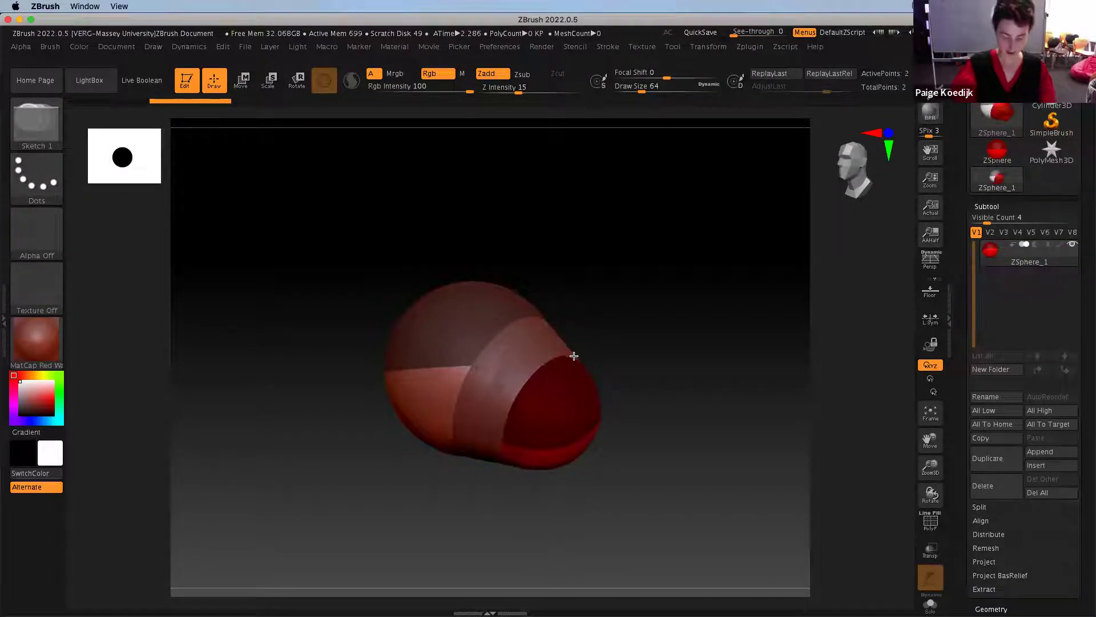
Move the child ZSphere away from the main sphere, scale it down and reposition it almost level with the main sphere
{"action": "left_click", "coordinate": [240, 80]}
{"action": "left_click_drag", "start_coordinate": [567, 417], "coordinate": [657, 399]}
{"action": "key", "text": "r"}
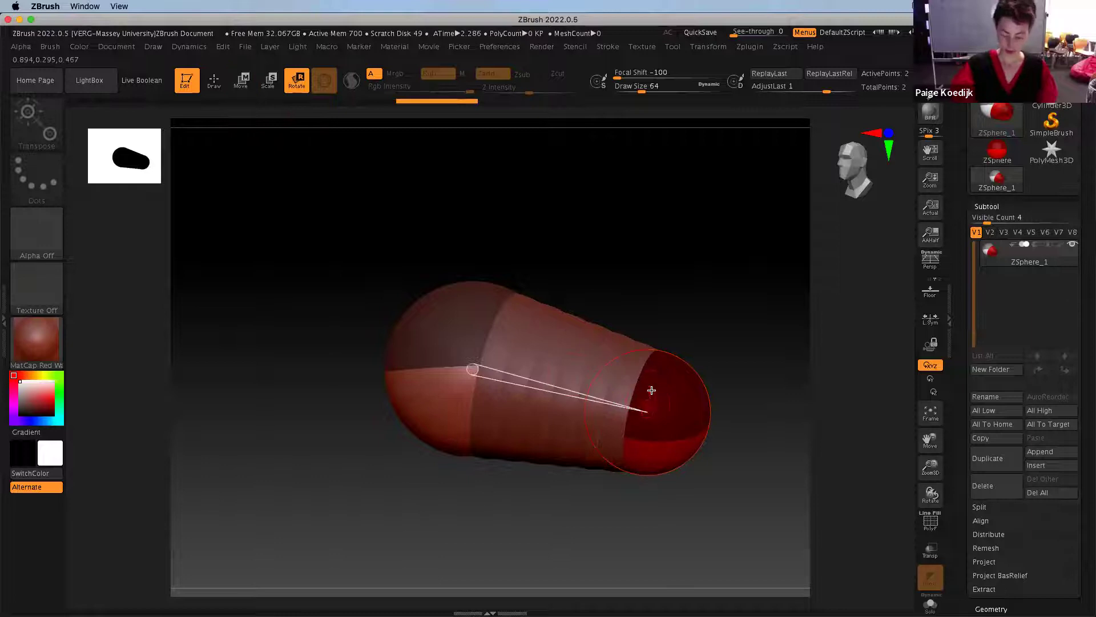
{"action": "key", "text": "s"}
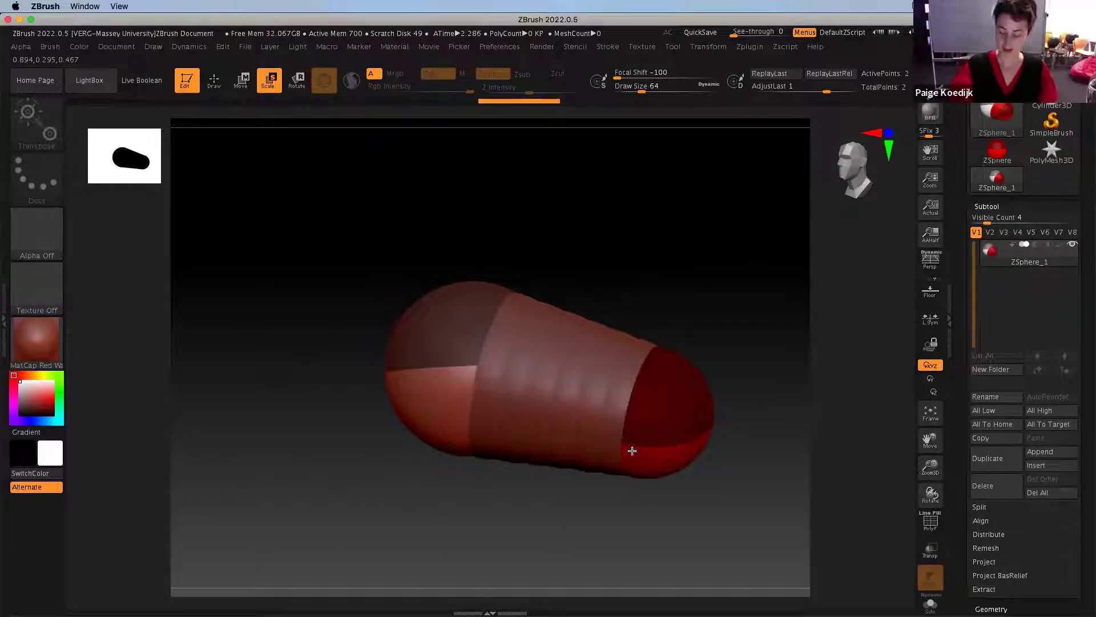
{"action": "left_click_drag", "start_coordinate": [631, 447], "coordinate": [691, 254]}
{"action": "left_click", "coordinate": [651, 410]}
{"action": "key", "text": "w"}
{"action": "left_click_drag", "start_coordinate": [651, 410], "coordinate": [674, 379]}
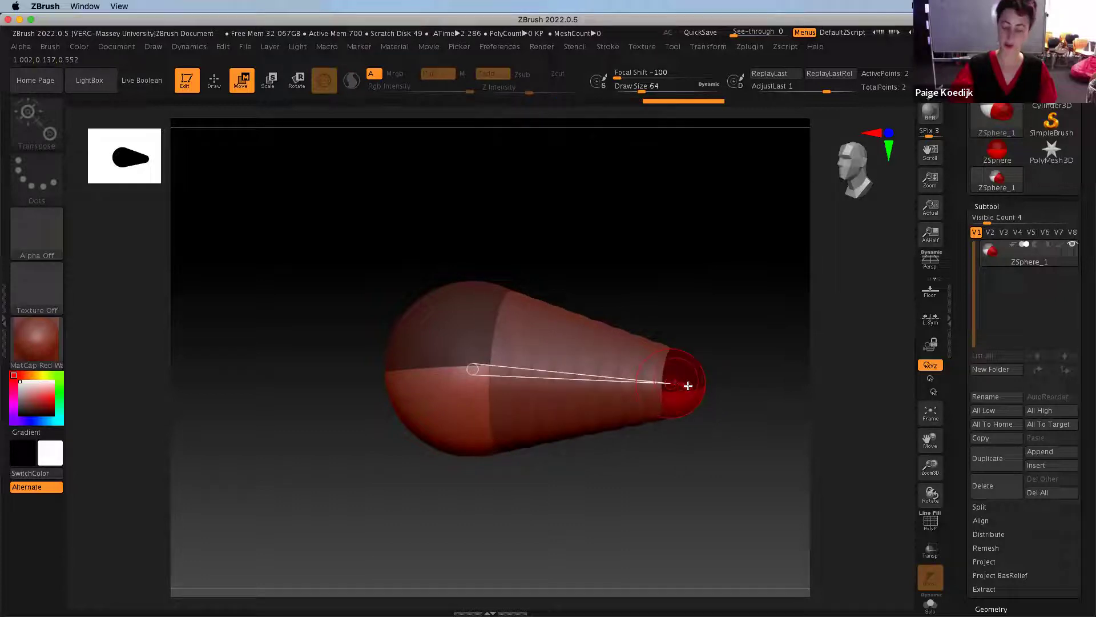
Add a limb of two ZSpheres to the main sphere's left side and bend its end segment downward with Move
{"action": "key", "text": "q"}
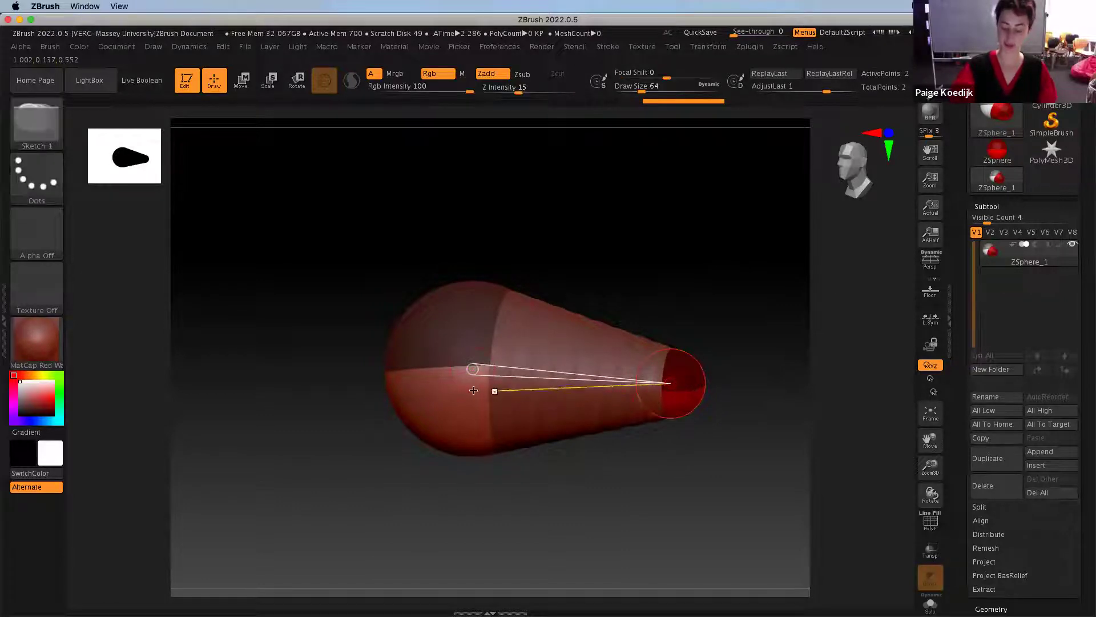
{"action": "mouse_move", "coordinate": [406, 399]}
{"action": "left_mouse_down"}
{"action": "mouse_move", "coordinate": [385, 350]}
{"action": "mouse_move", "coordinate": [384, 396]}
{"action": "mouse_move", "coordinate": [303, 391]}
{"action": "mouse_move", "coordinate": [391, 391]}
{"action": "mouse_move", "coordinate": [217, 446]}
{"action": "mouse_move", "coordinate": [340, 311]}
{"action": "mouse_move", "coordinate": [288, 237]}
{"action": "mouse_move", "coordinate": [299, 257]}
{"action": "mouse_move", "coordinate": [327, 216]}
{"action": "mouse_move", "coordinate": [305, 389]}
{"action": "mouse_move", "coordinate": [338, 437]}
{"action": "mouse_move", "coordinate": [292, 271]}
{"action": "left_mouse_up"}
{"action": "key", "text": "w"}
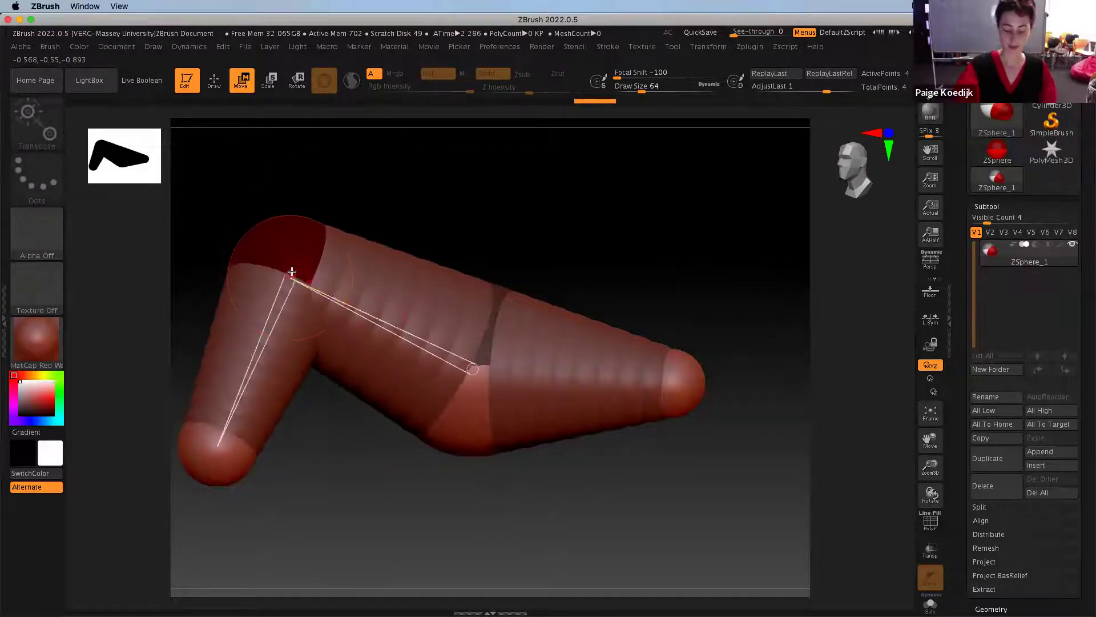
{"action": "left_click_drag", "start_coordinate": [392, 318], "coordinate": [355, 350]}
{"action": "left_click_drag", "start_coordinate": [252, 403], "coordinate": [269, 496]}
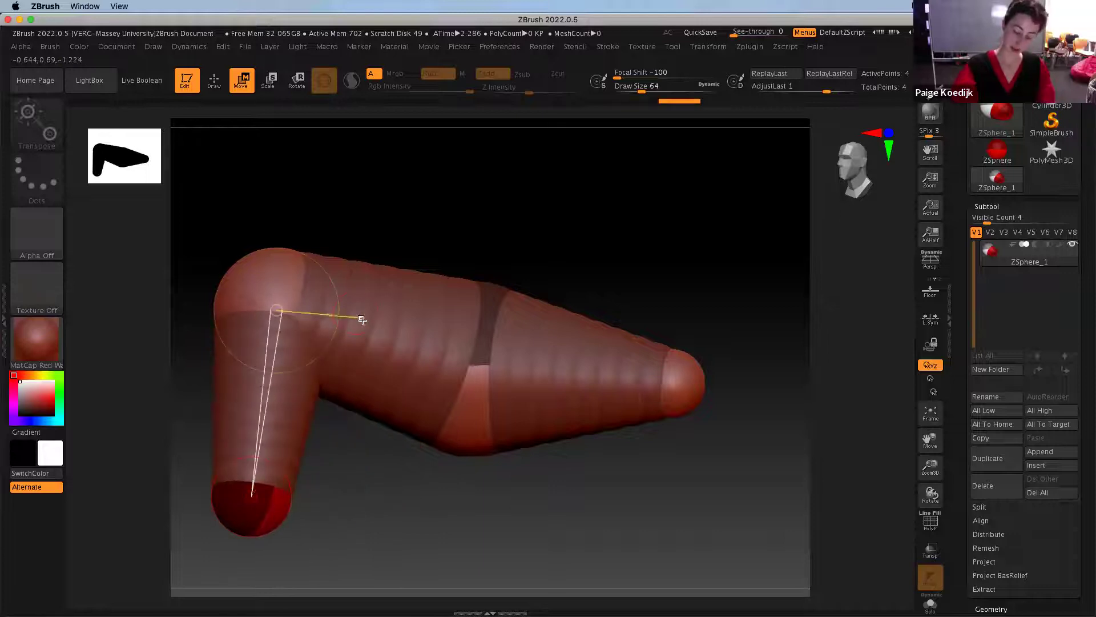
Pose the ZSphere chain with Move, swinging the limb's end, raising the main sphere and placing the limb's joint beneath it
{"action": "mouse_move", "coordinate": [402, 332]}
{"action": "left_mouse_down"}
{"action": "mouse_move", "coordinate": [392, 325]}
{"action": "mouse_move", "coordinate": [506, 237]}
{"action": "mouse_move", "coordinate": [361, 347]}
{"action": "mouse_move", "coordinate": [235, 362]}
{"action": "mouse_move", "coordinate": [533, 179]}
{"action": "mouse_move", "coordinate": [328, 143]}
{"action": "mouse_move", "coordinate": [240, 107]}
{"action": "mouse_move", "coordinate": [354, 153]}
{"action": "left_mouse_up"}
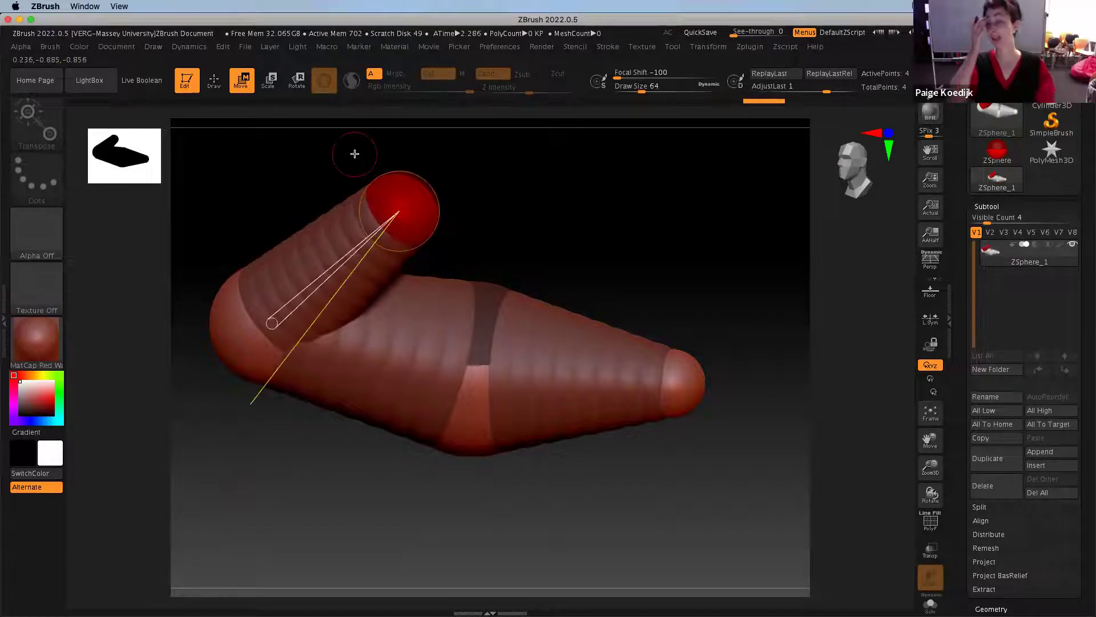
{"action": "left_click_drag", "start_coordinate": [355, 153], "coordinate": [200, 447]}
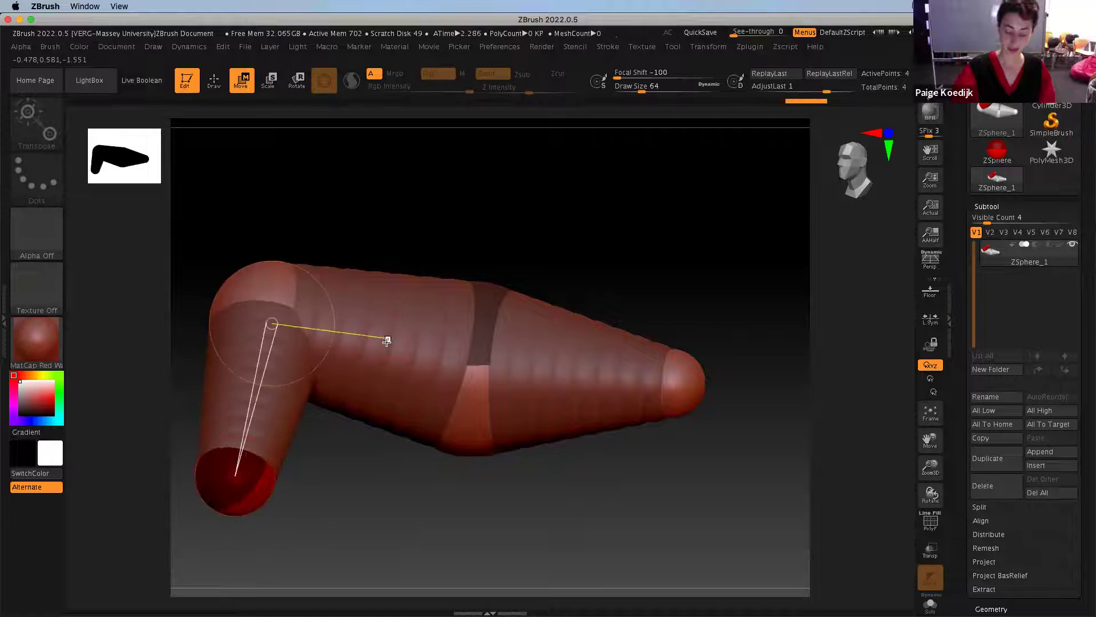
{"action": "left_click_drag", "start_coordinate": [407, 366], "coordinate": [371, 355]}
{"action": "left_click_drag", "start_coordinate": [522, 373], "coordinate": [619, 255]}
{"action": "left_click_drag", "start_coordinate": [472, 370], "coordinate": [478, 305]}
{"action": "left_click_drag", "start_coordinate": [224, 428], "coordinate": [288, 460]}
{"action": "left_click_drag", "start_coordinate": [287, 292], "coordinate": [497, 461]}
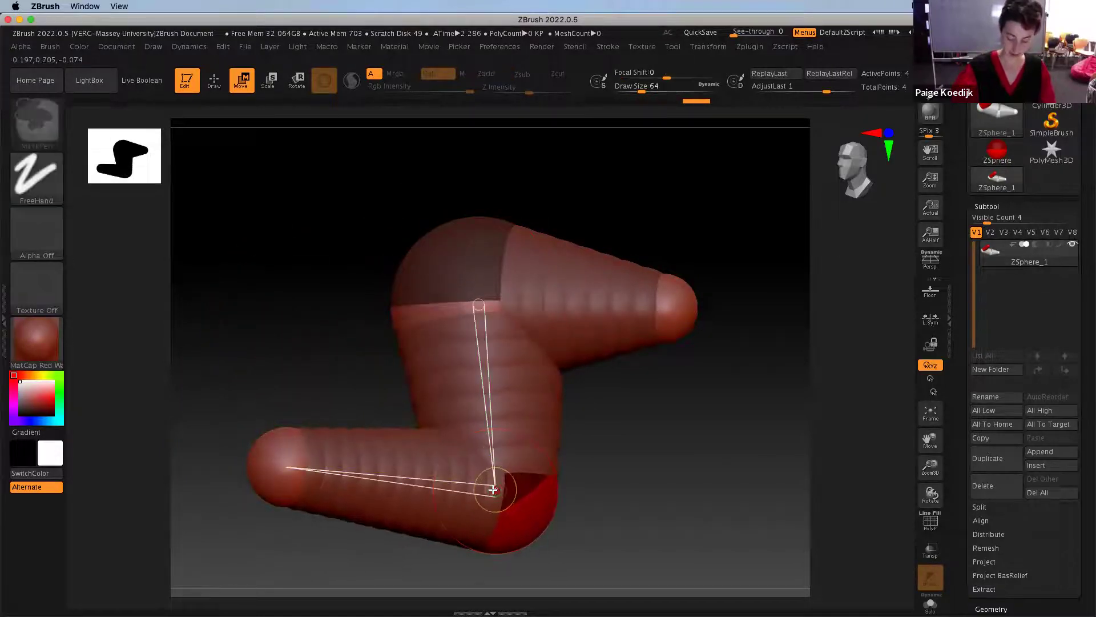
{"action": "left_click", "coordinate": [297, 467]}
{"action": "left_click_drag", "start_coordinate": [298, 467], "coordinate": [288, 466]}
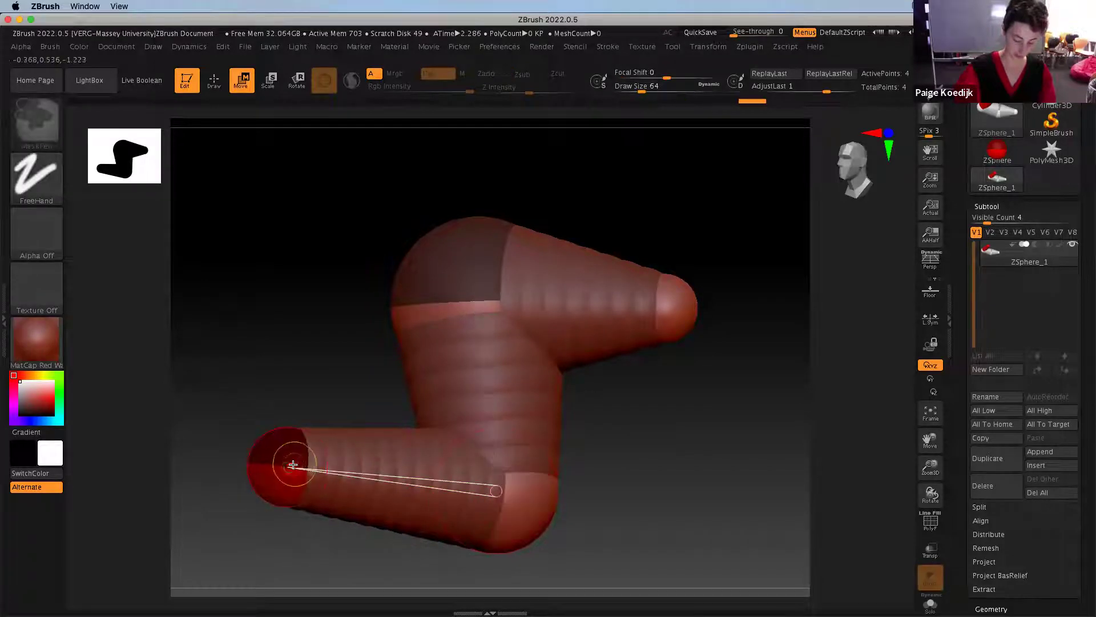
Delete all the child ZSpheres in Draw mode, keeping only the main sphere
{"action": "key", "text": "q"}
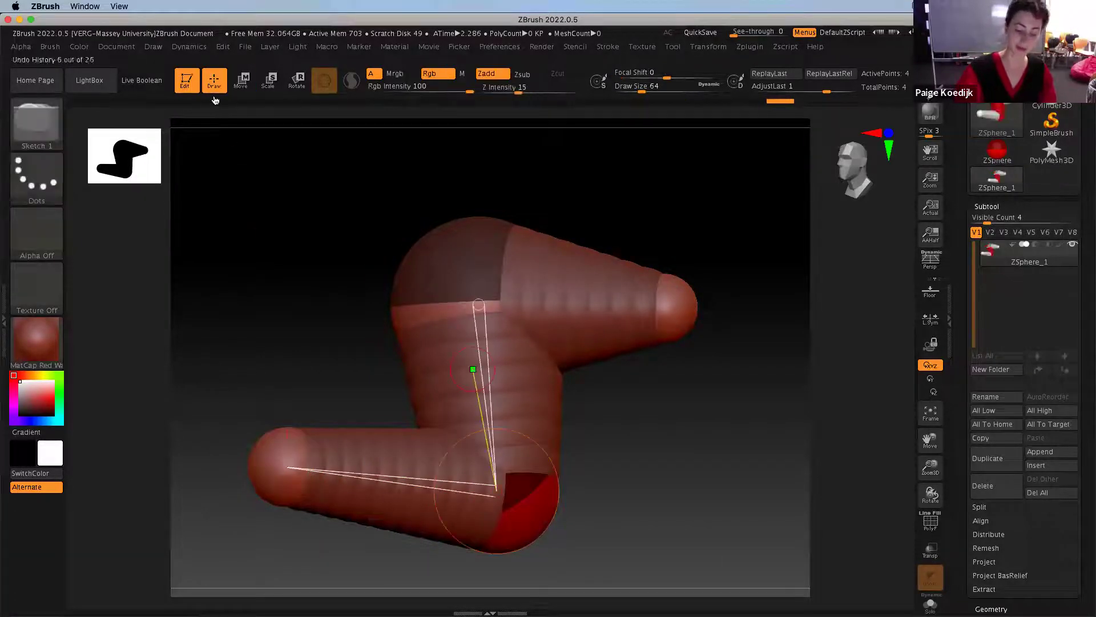
{"action": "left_click", "coordinate": [289, 465], "text": "alt"}
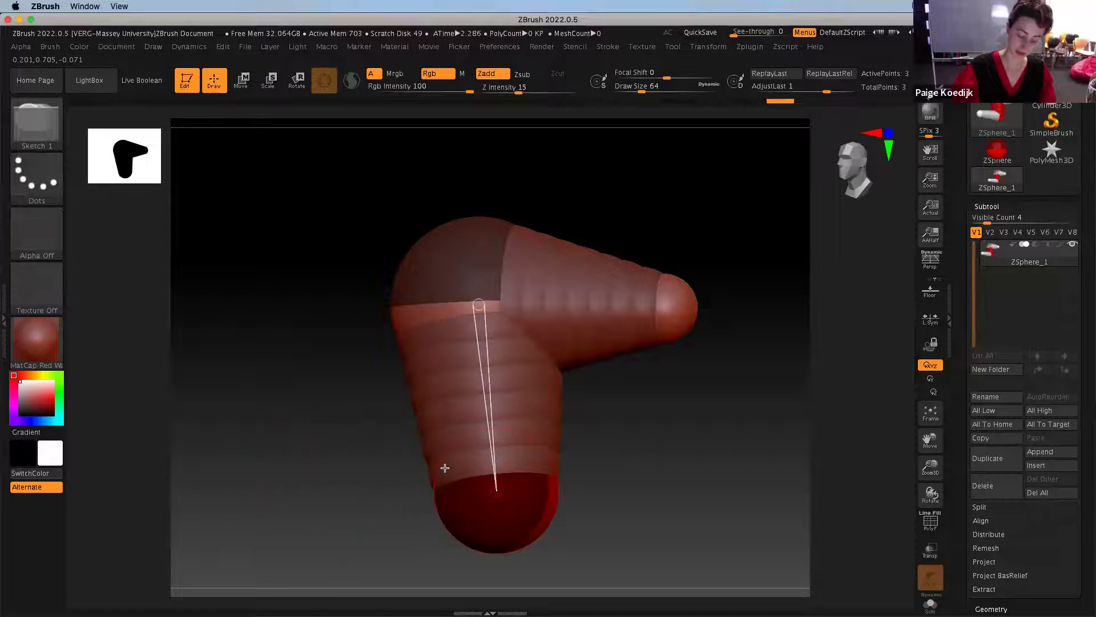
{"action": "left_click", "coordinate": [496, 485], "text": "alt"}
{"action": "left_click", "coordinate": [662, 307], "text": "alt"}
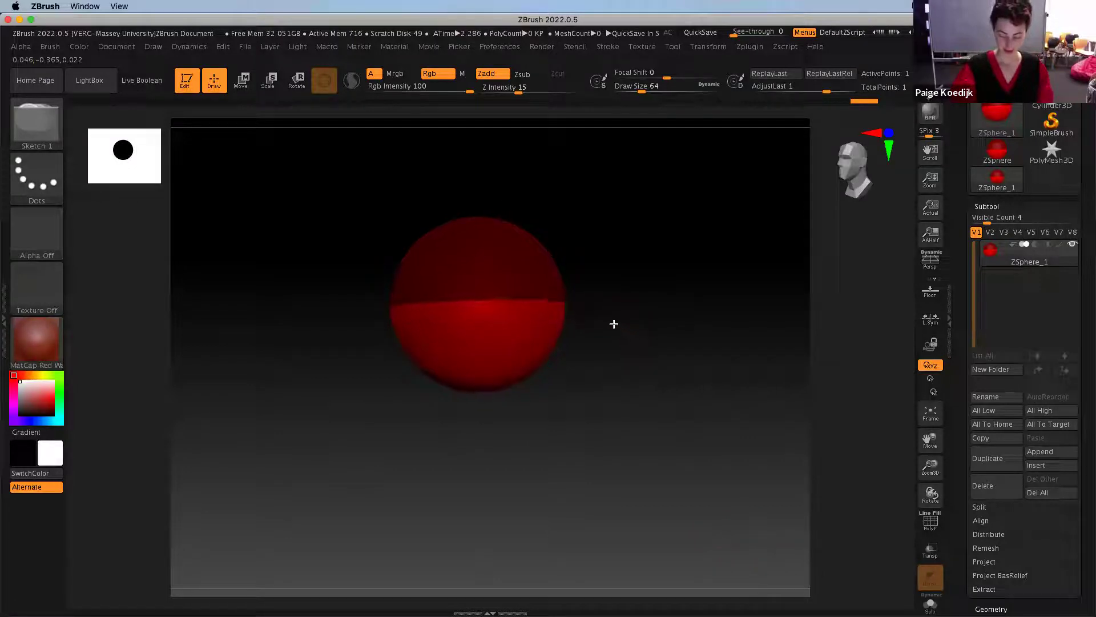
Examine the single ZSphere from different angles and line the view up with the front, using the head model as guide
{"action": "left_click_drag", "start_coordinate": [614, 323], "coordinate": [580, 323]}
{"action": "mouse_move", "coordinate": [525, 229]}
{"action": "left_mouse_down"}
{"action": "mouse_move", "coordinate": [619, 294]}
{"action": "mouse_move", "coordinate": [668, 260]}
{"action": "mouse_move", "coordinate": [752, 257]}
{"action": "mouse_move", "coordinate": [680, 289]}
{"action": "mouse_move", "coordinate": [695, 264]}
{"action": "mouse_move", "coordinate": [641, 340]}
{"action": "mouse_move", "coordinate": [618, 326]}
{"action": "left_mouse_up"}
{"action": "left_click_drag", "start_coordinate": [635, 388], "coordinate": [626, 386]}
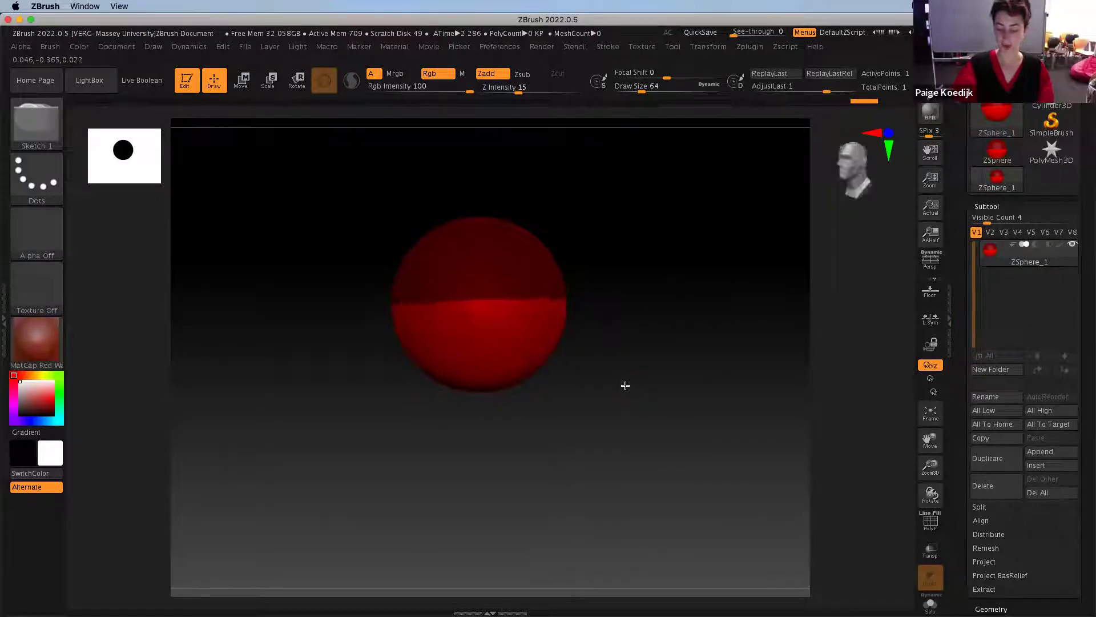
{"action": "left_click_drag", "start_coordinate": [735, 367], "coordinate": [718, 350]}
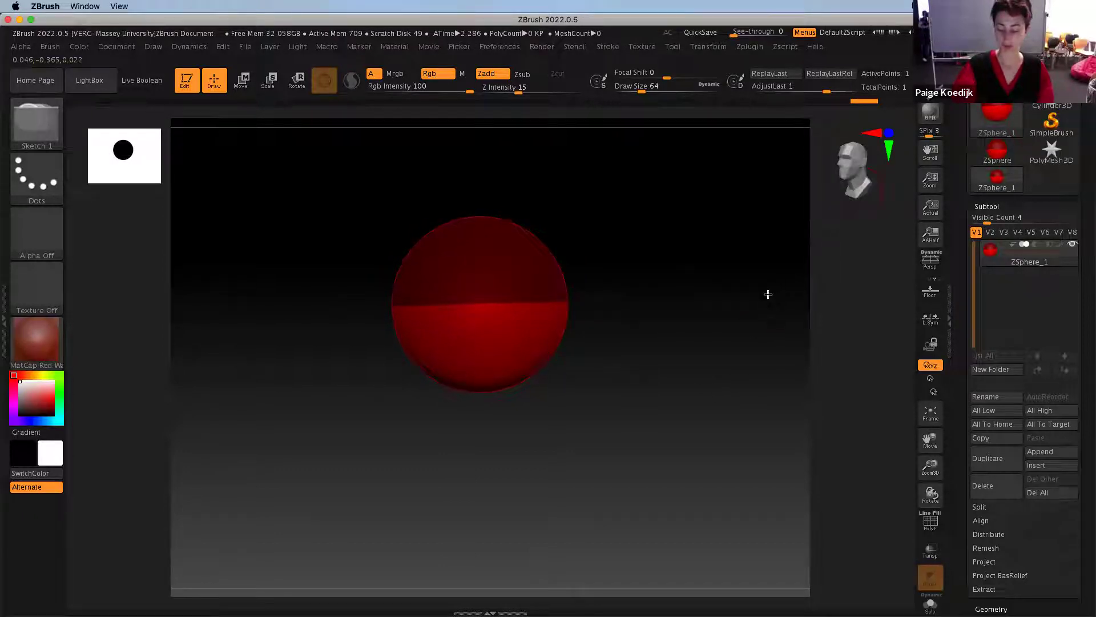
{"action": "left_click_drag", "start_coordinate": [768, 294], "coordinate": [810, 275]}
{"action": "left_click_drag", "start_coordinate": [754, 303], "coordinate": [860, 174]}
{"action": "left_click_drag", "start_coordinate": [721, 319], "coordinate": [746, 301]}
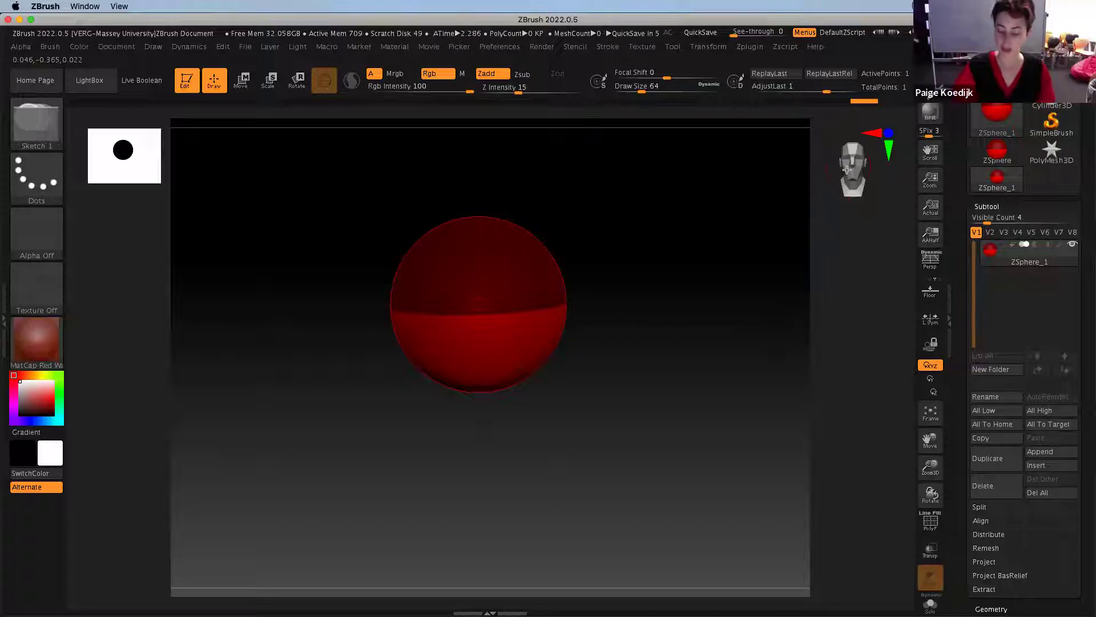
{"action": "left_click_drag", "start_coordinate": [826, 194], "coordinate": [828, 339]}
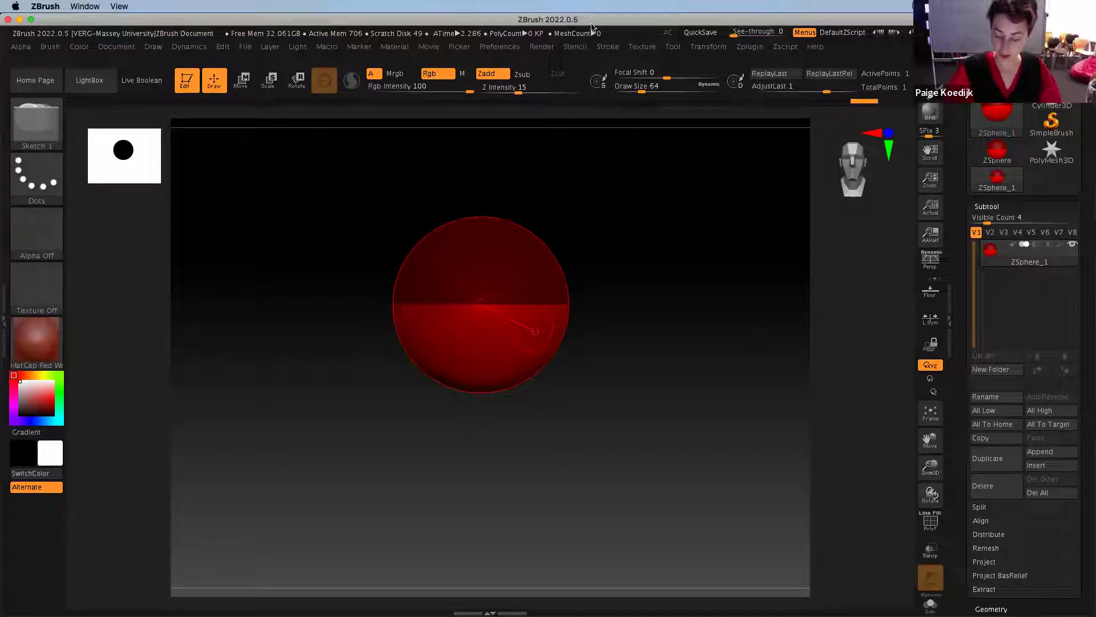
Turn on Activate Symmetry for the single ZSphere
{"action": "left_click", "coordinate": [707, 47]}
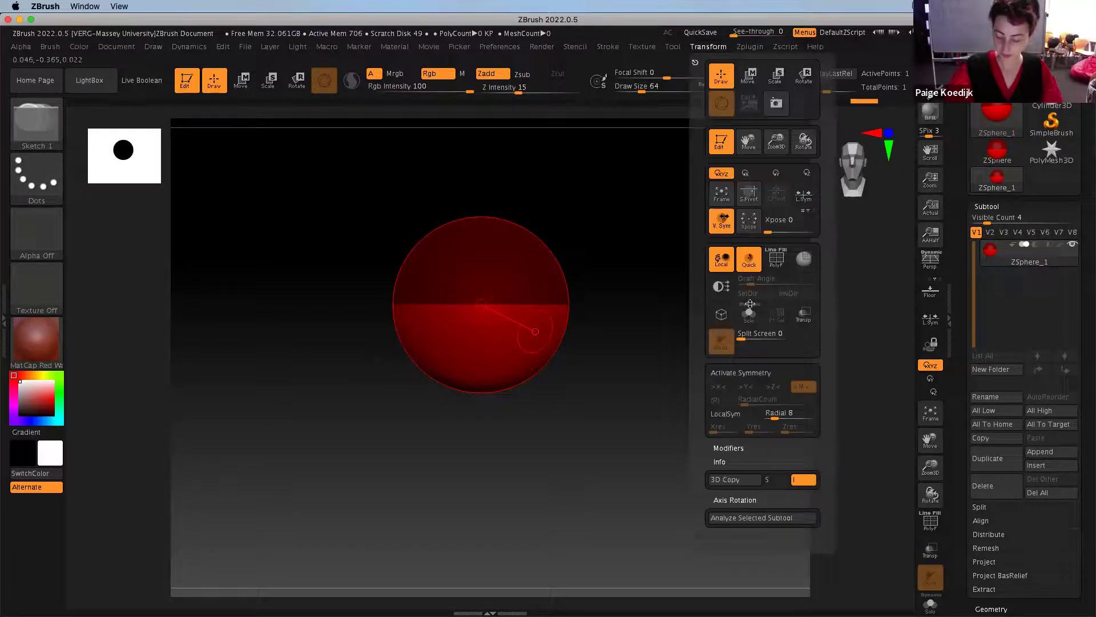
{"action": "left_click", "coordinate": [769, 374]}
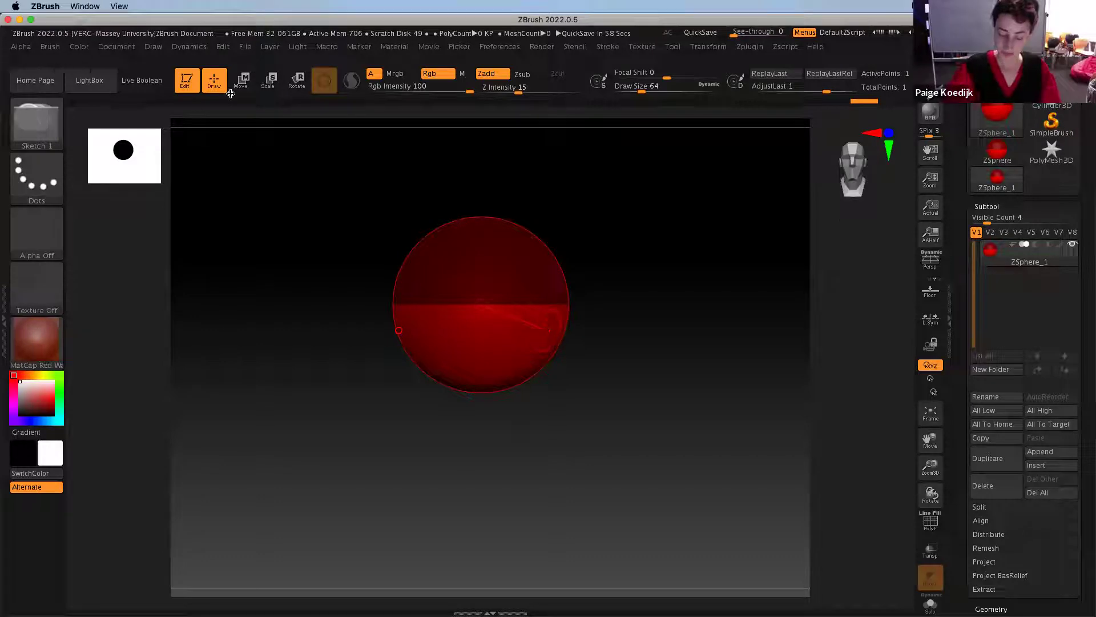
Leave Edit mode by switching to 2.5D, draw a new ZSphere over the old one and enter Edit mode for it
{"action": "left_click", "coordinate": [183, 80]}
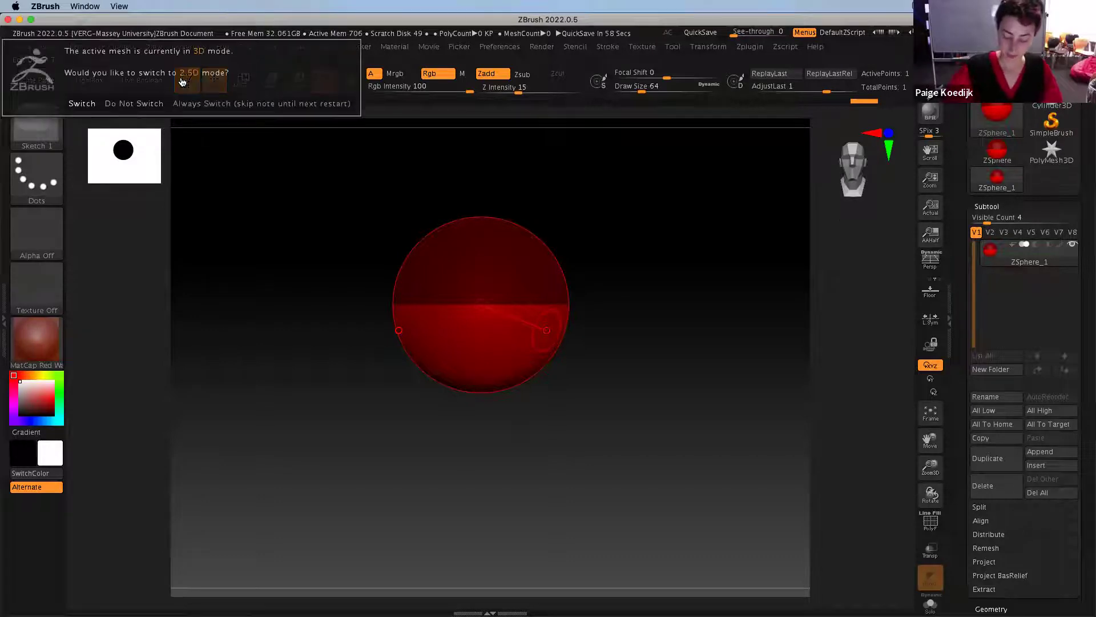
{"action": "left_click", "coordinate": [85, 103]}
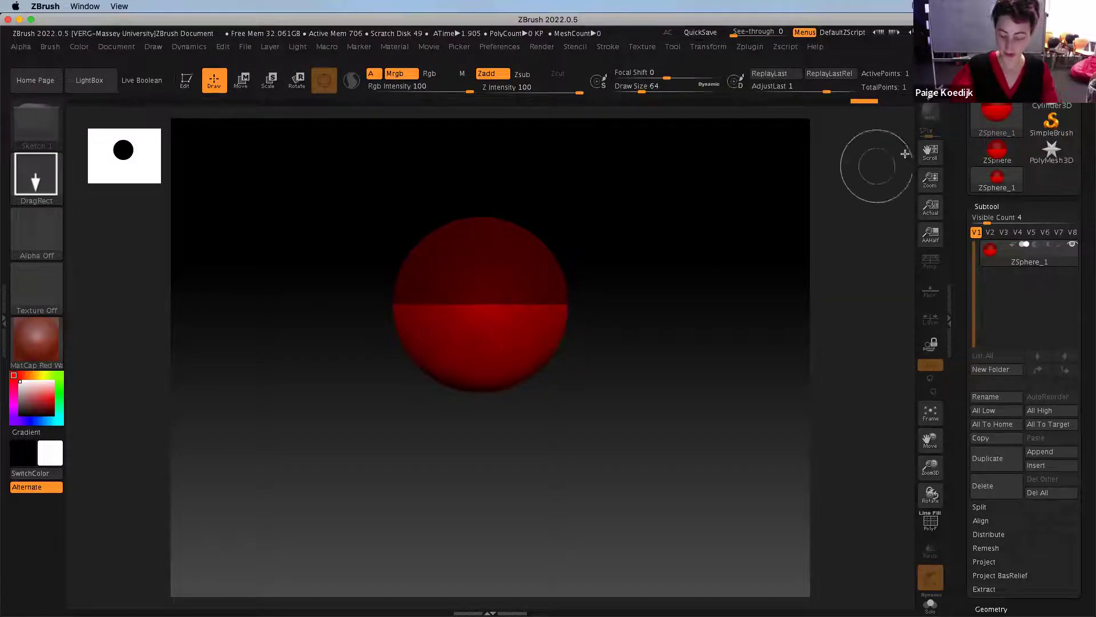
{"action": "left_click", "coordinate": [1036, 129]}
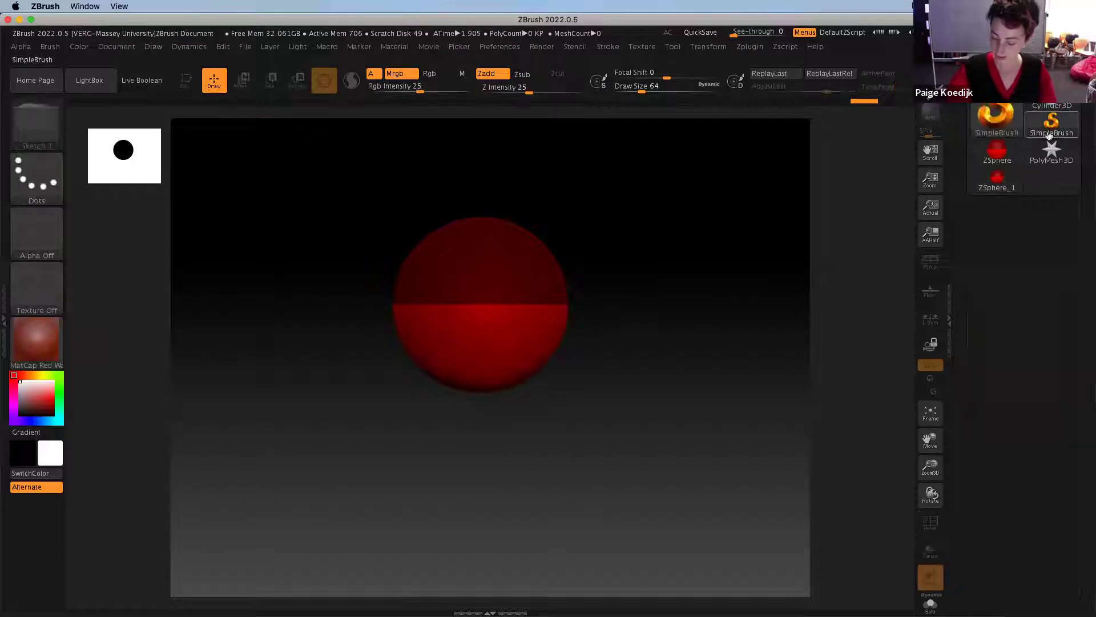
{"action": "left_click", "coordinate": [996, 117]}
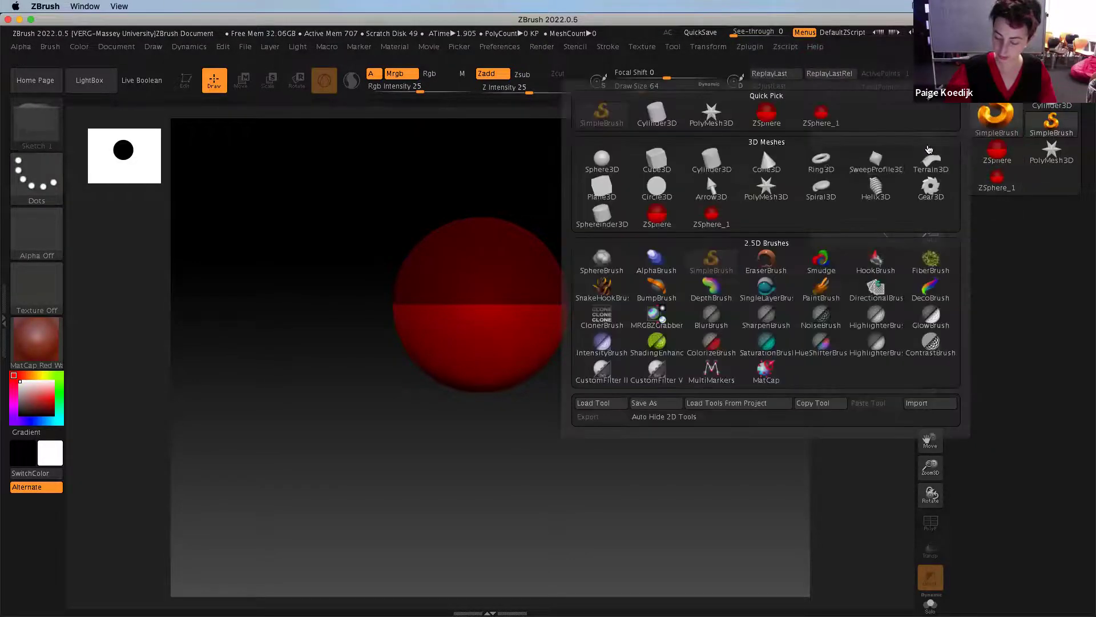
{"action": "left_click", "coordinate": [707, 173]}
{"action": "left_click_drag", "start_coordinate": [489, 330], "coordinate": [471, 572]}
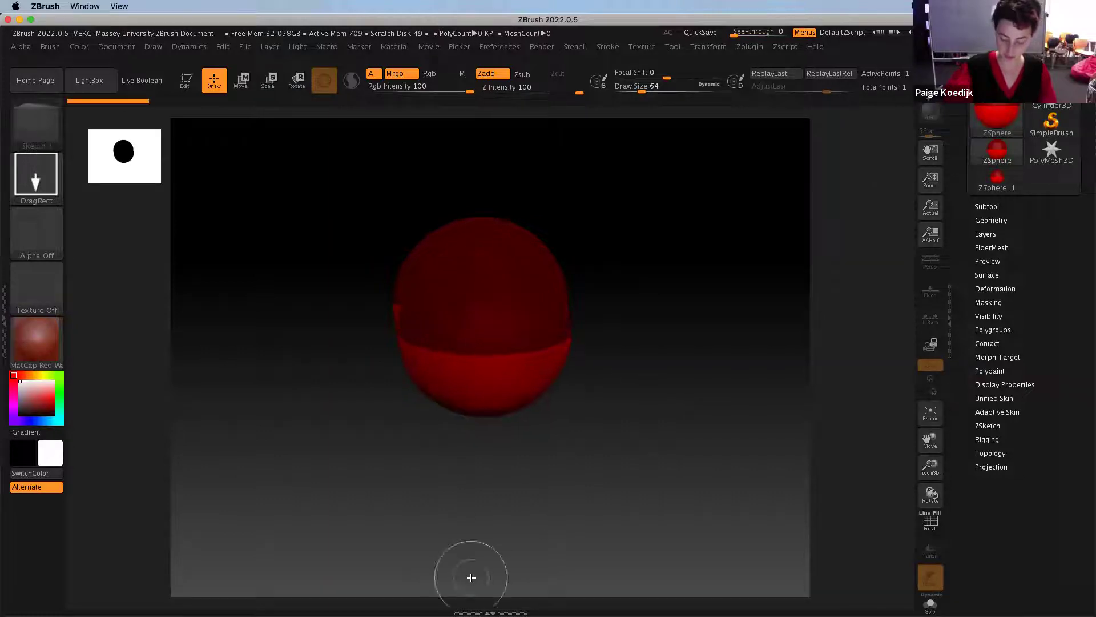
{"action": "left_click", "coordinate": [186, 80]}
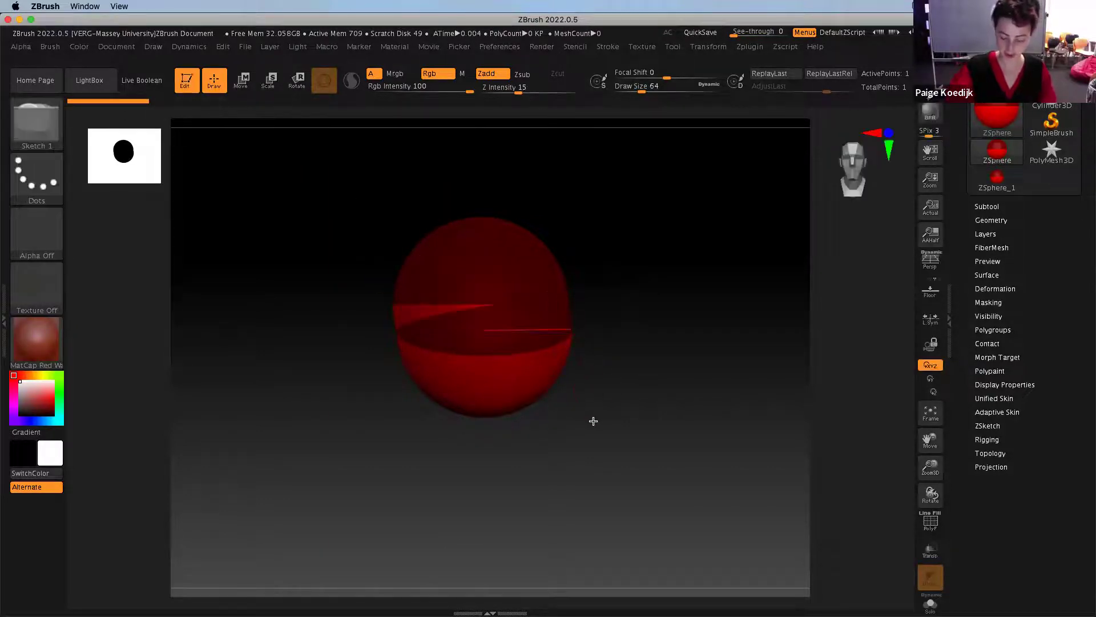
Clear the leftover sphere from the canvas and face the new ZSphere straight from the front
{"action": "mouse_move", "coordinate": [592, 444]}
{"action": "left_mouse_down"}
{"action": "mouse_move", "coordinate": [599, 432]}
{"action": "mouse_move", "coordinate": [666, 426]}
{"action": "mouse_move", "coordinate": [605, 451]}
{"action": "mouse_move", "coordinate": [632, 450]}
{"action": "mouse_move", "coordinate": [597, 451]}
{"action": "left_mouse_up"}
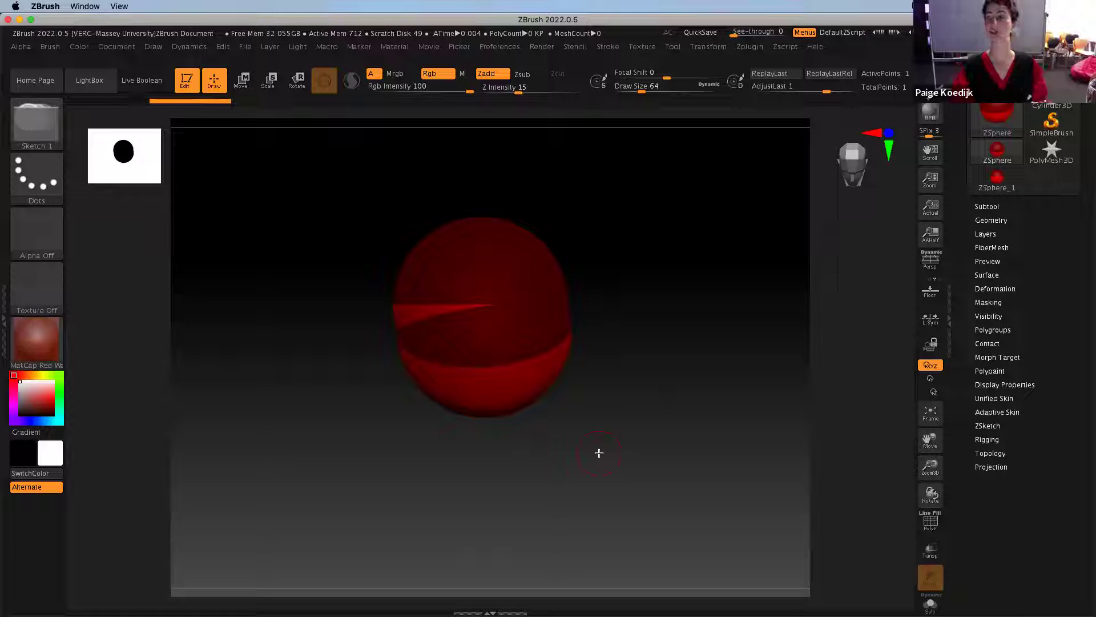
{"action": "left_click_drag", "start_coordinate": [623, 259], "coordinate": [626, 240]}
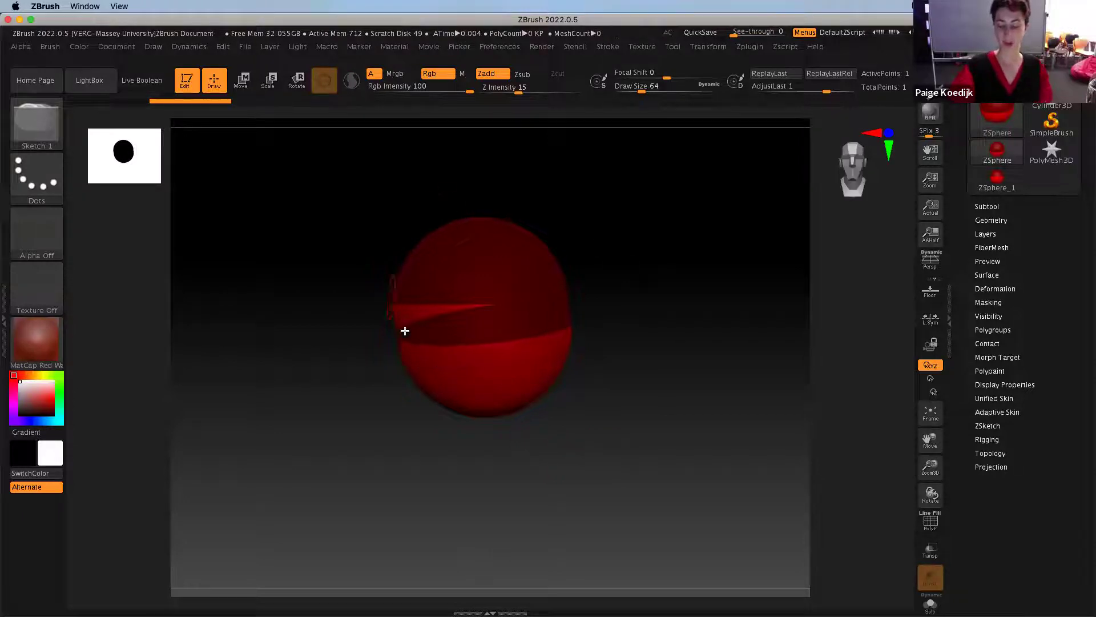
{"action": "mouse_move", "coordinate": [655, 319]}
{"action": "left_mouse_down"}
{"action": "mouse_move", "coordinate": [601, 352]}
{"action": "mouse_move", "coordinate": [680, 311]}
{"action": "mouse_move", "coordinate": [680, 326]}
{"action": "mouse_move", "coordinate": [669, 326]}
{"action": "left_mouse_up"}
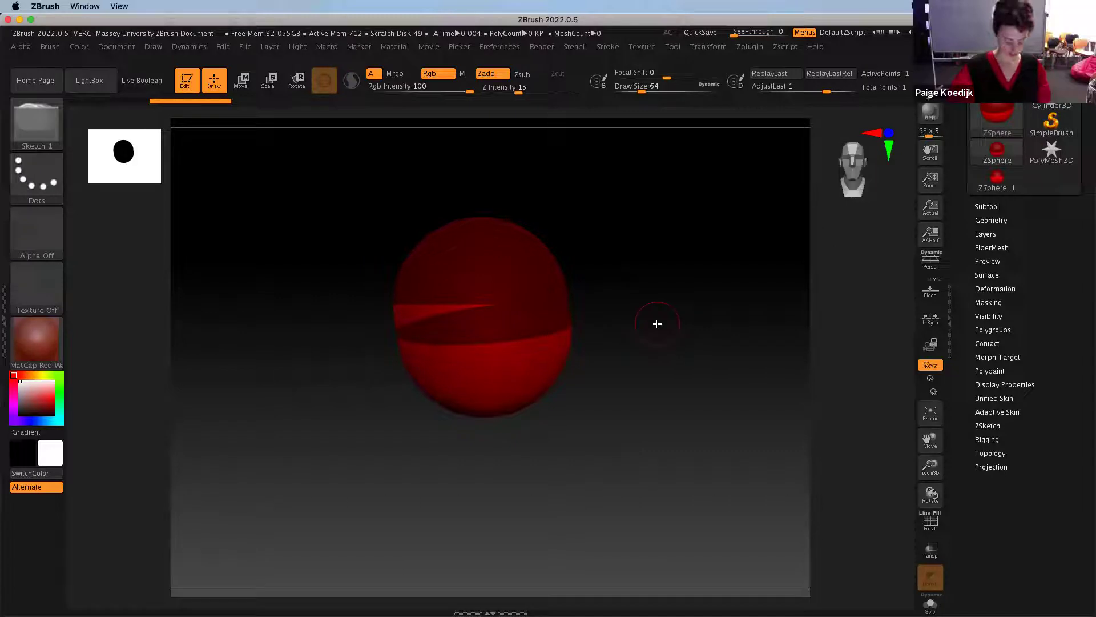
{"action": "left_click_drag", "start_coordinate": [648, 193], "coordinate": [670, 189]}
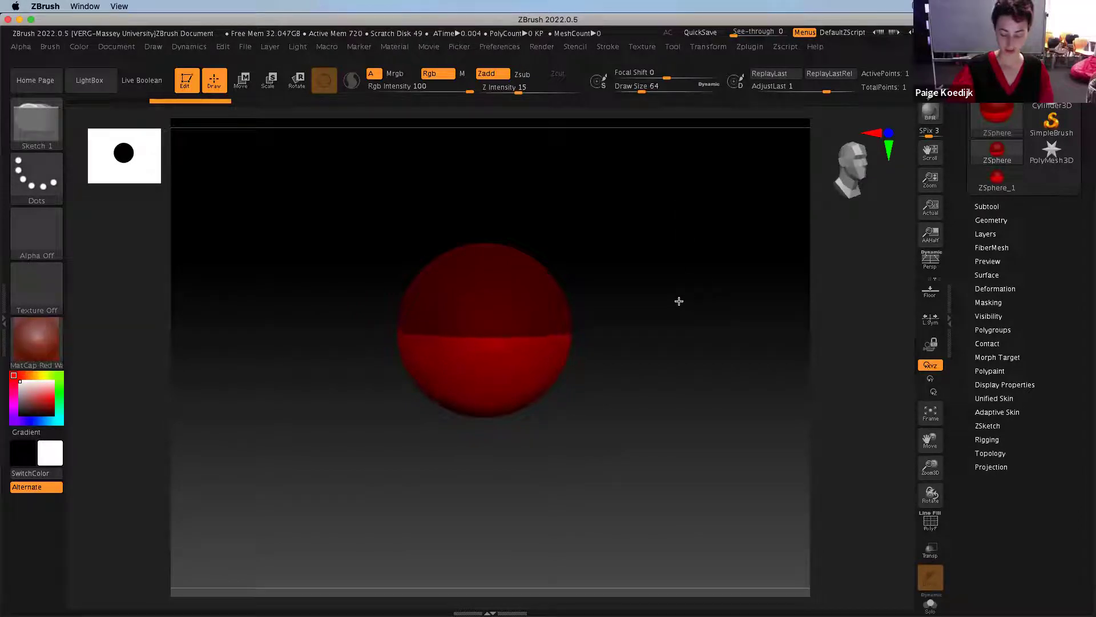
{"action": "left_click_drag", "start_coordinate": [679, 301], "coordinate": [670, 281]}
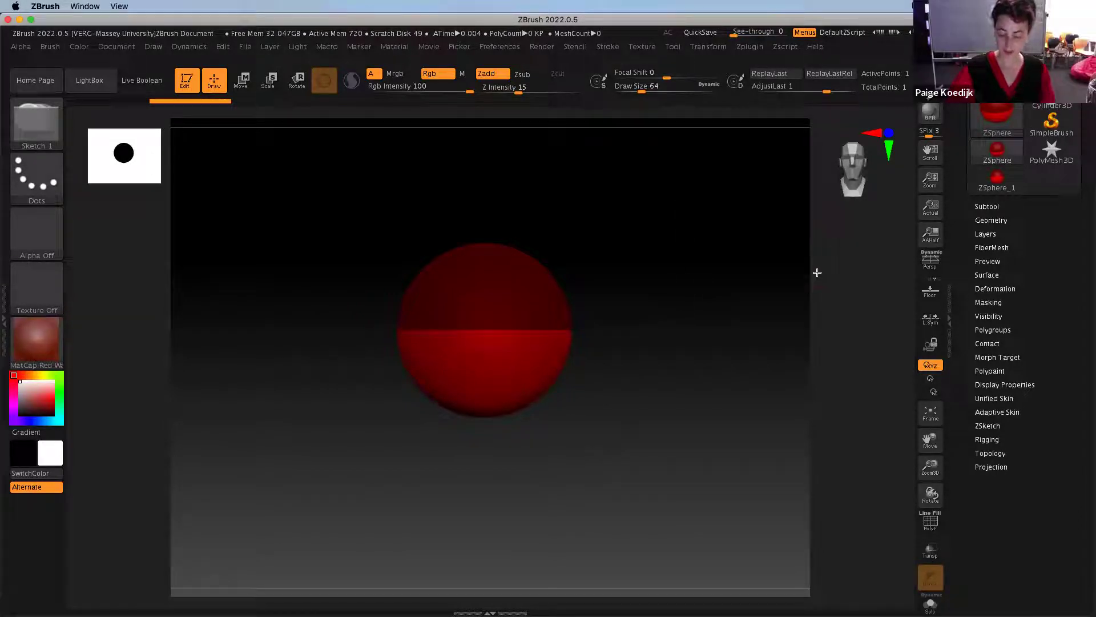
Turn on Activate Symmetry and add a mirrored pair of child ZSpheres on the lower sides of the sphere
{"action": "left_click", "coordinate": [713, 48]}
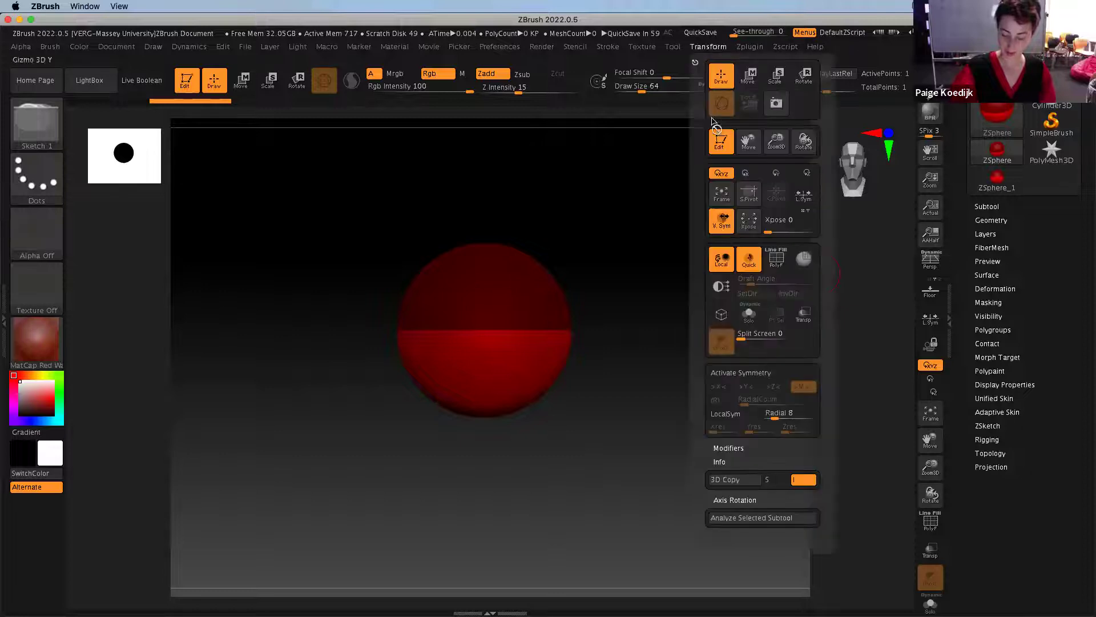
{"action": "left_click", "coordinate": [742, 371]}
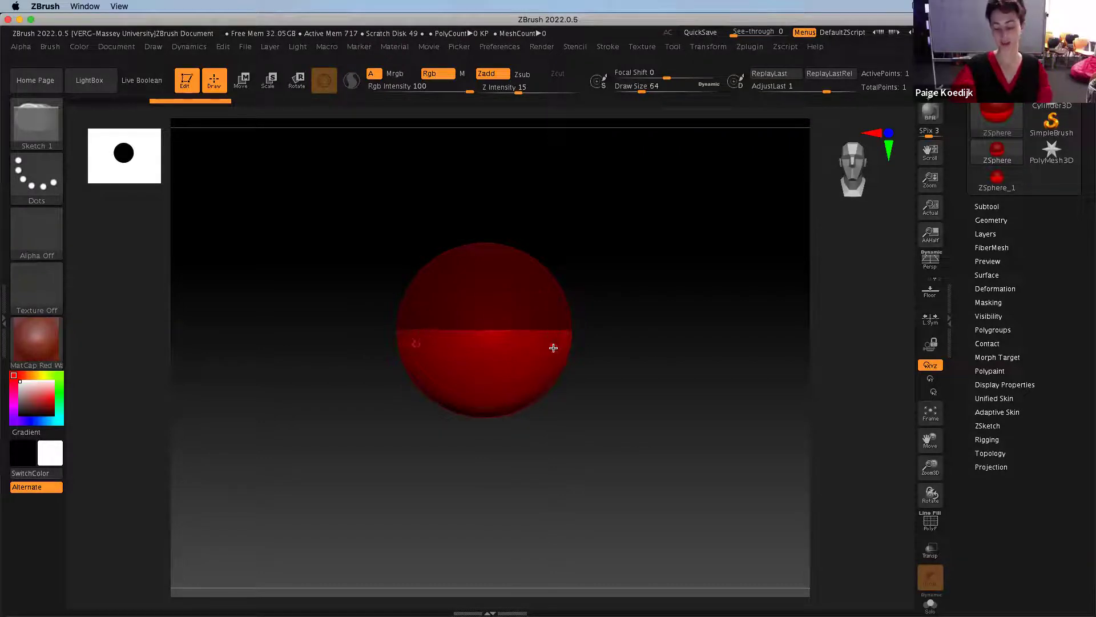
{"action": "left_click_drag", "start_coordinate": [555, 373], "coordinate": [595, 346]}
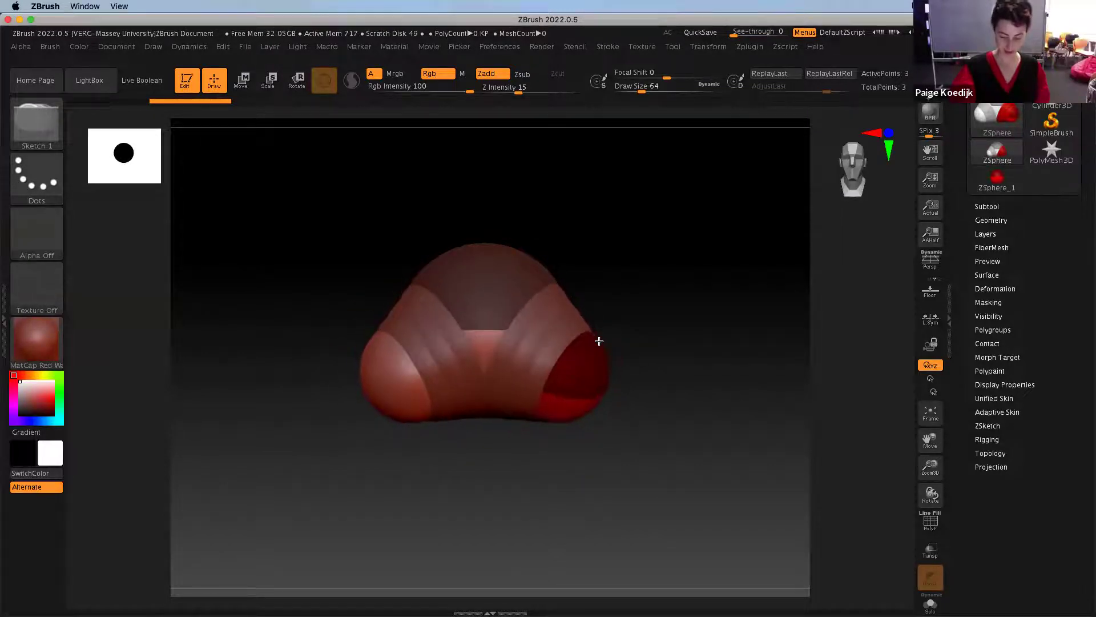
Extend the mirrored child ZSpheres into symmetrical arms with two more ZSpheres each, bent downward at the elbows
{"action": "left_click_drag", "start_coordinate": [637, 378], "coordinate": [580, 389]}
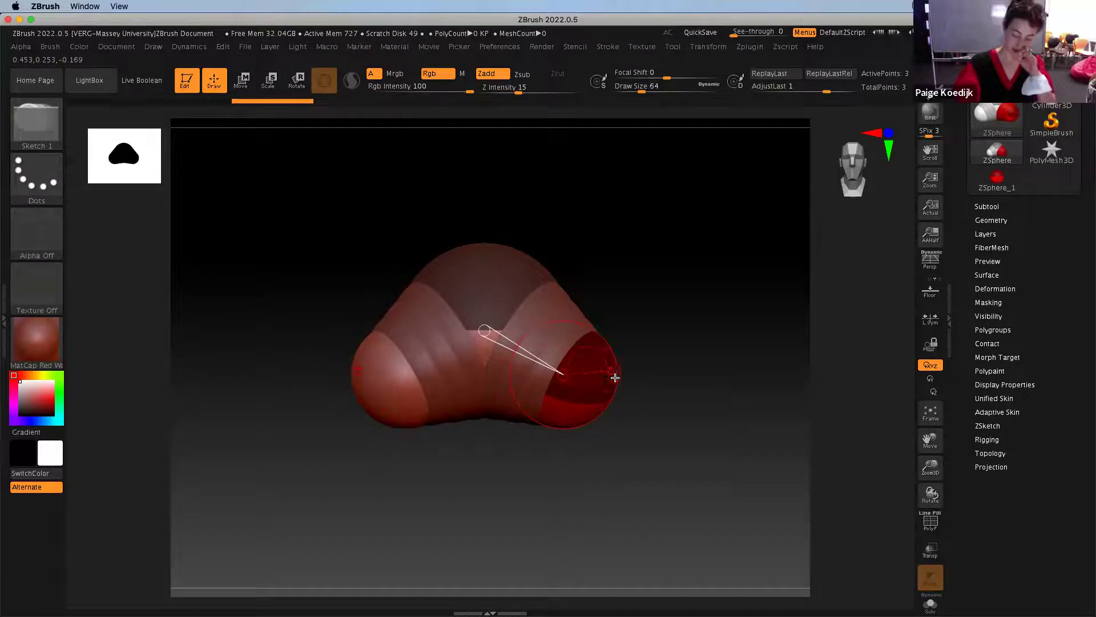
{"action": "mouse_move", "coordinate": [615, 373]}
{"action": "left_mouse_down"}
{"action": "mouse_move", "coordinate": [807, 360]}
{"action": "mouse_move", "coordinate": [747, 359]}
{"action": "mouse_move", "coordinate": [723, 387]}
{"action": "mouse_move", "coordinate": [723, 597]}
{"action": "left_mouse_up"}
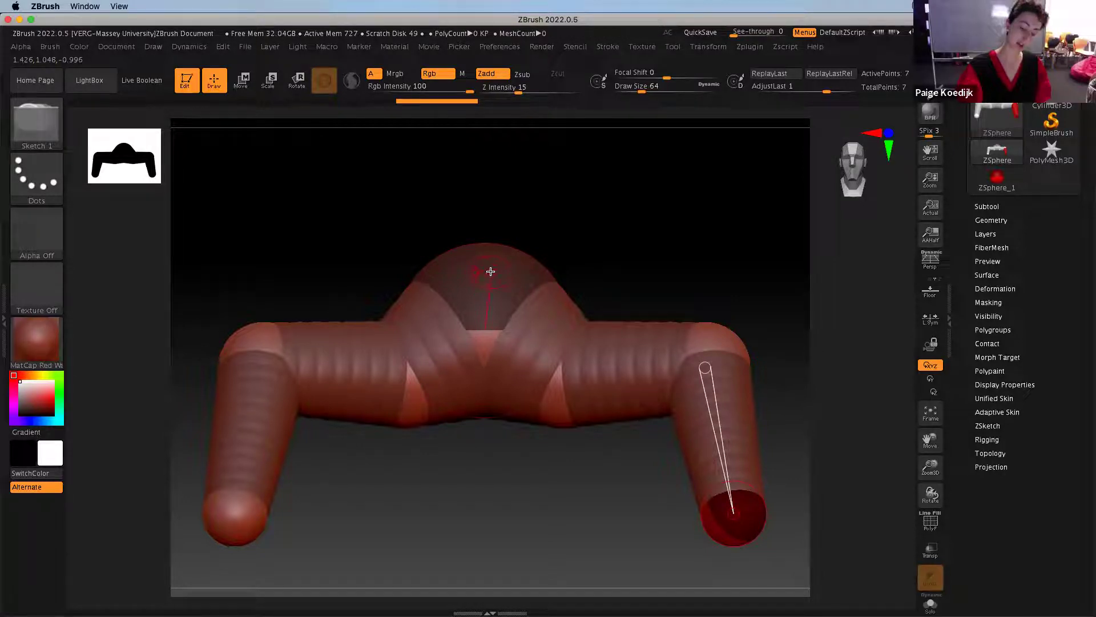
Add a large ZSphere above the body as the torso and raise the elbow ZSpheres of the mirrored limbs
{"action": "mouse_move", "coordinate": [485, 252]}
{"action": "left_mouse_down"}
{"action": "mouse_move", "coordinate": [514, 192]}
{"action": "mouse_move", "coordinate": [515, 99]}
{"action": "left_mouse_up"}
{"action": "left_click_drag", "start_coordinate": [628, 255], "coordinate": [623, 409]}
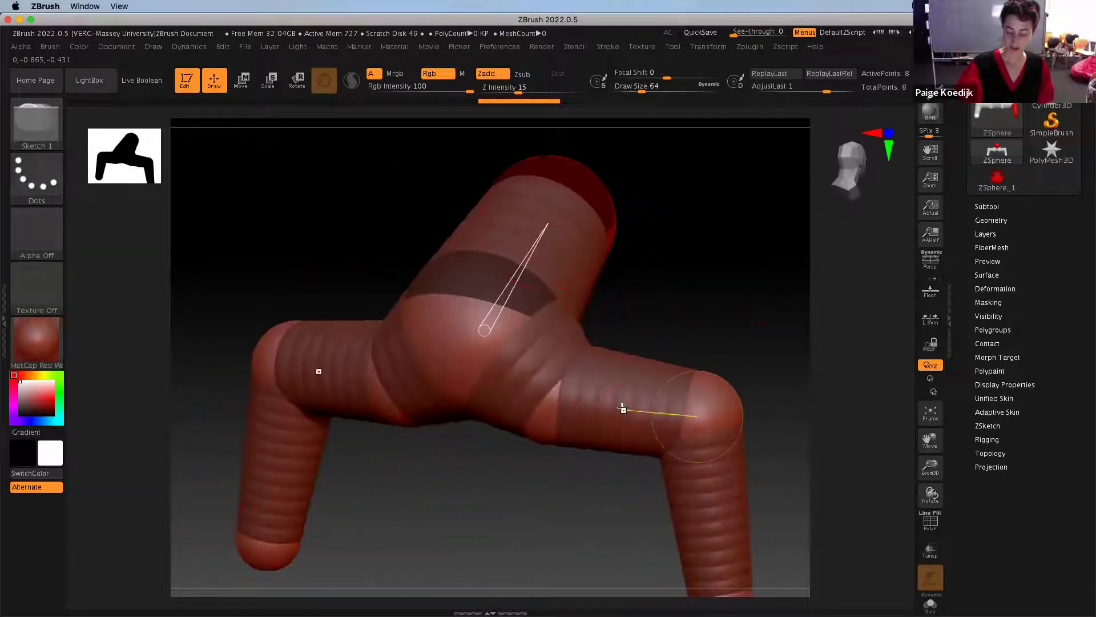
{"action": "left_click_drag", "start_coordinate": [703, 295], "coordinate": [583, 171]}
{"action": "left_click", "coordinate": [240, 80]}
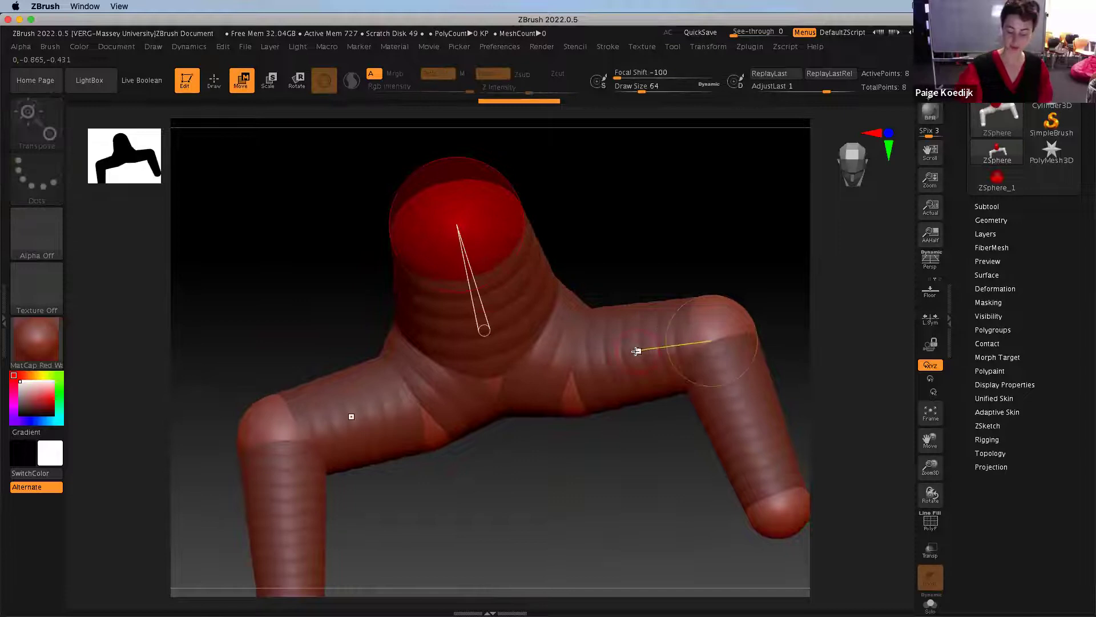
{"action": "left_click_drag", "start_coordinate": [638, 352], "coordinate": [649, 222]}
{"action": "left_click_drag", "start_coordinate": [725, 324], "coordinate": [719, 406]}
{"action": "left_click_drag", "start_coordinate": [608, 309], "coordinate": [648, 350]}
{"action": "left_click_drag", "start_coordinate": [741, 402], "coordinate": [688, 378]}
{"action": "left_click_drag", "start_coordinate": [617, 235], "coordinate": [638, 215]}
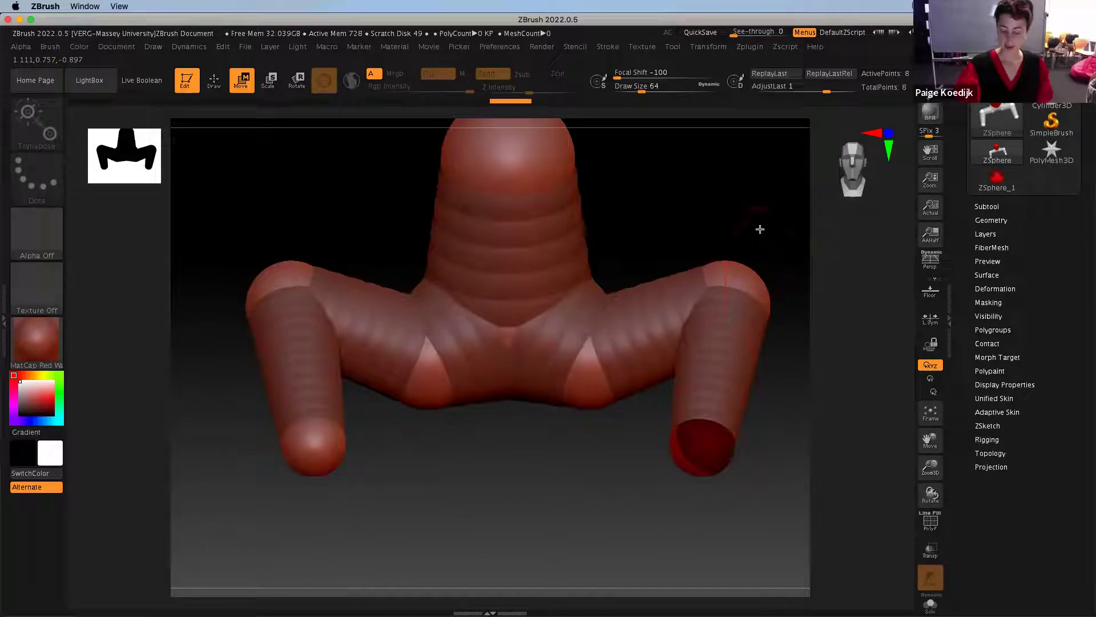
Frame the whole figure and inspect it by zooming, panning and rotating the view
{"action": "left_click_drag", "start_coordinate": [766, 225], "coordinate": [771, 324]}
{"action": "mouse_move", "coordinate": [771, 241]}
{"action": "left_mouse_down"}
{"action": "mouse_move", "coordinate": [768, 228]}
{"action": "mouse_move", "coordinate": [757, 341]}
{"action": "mouse_move", "coordinate": [790, 276]}
{"action": "mouse_move", "coordinate": [766, 239]}
{"action": "mouse_move", "coordinate": [745, 307]}
{"action": "left_mouse_up"}
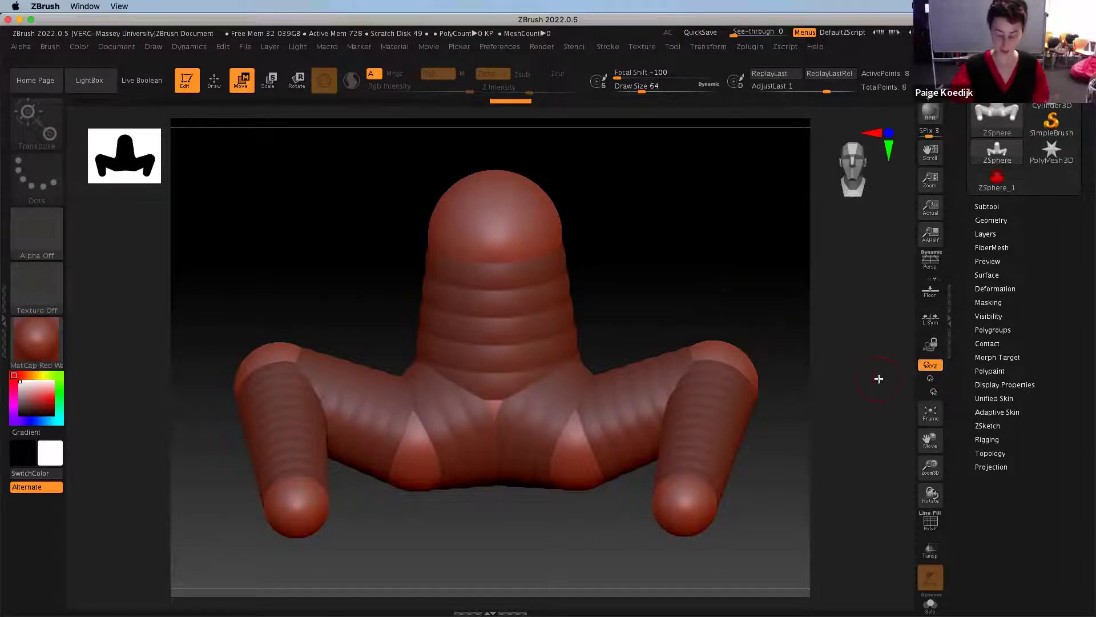
{"action": "key", "text": "f"}
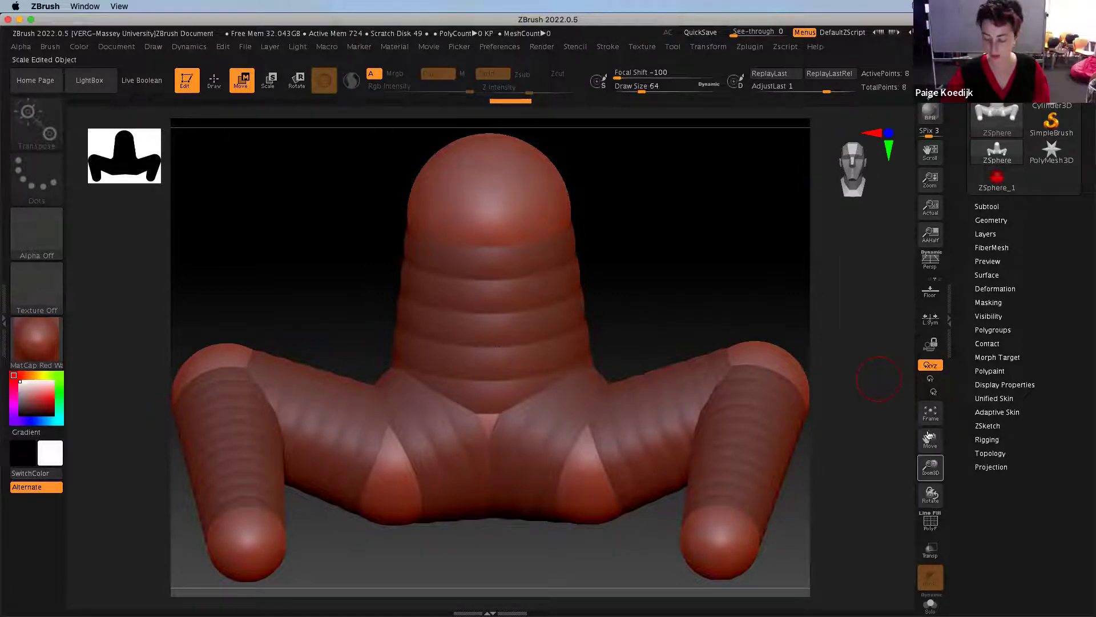
{"action": "left_click_drag", "start_coordinate": [930, 467], "coordinate": [939, 491]}
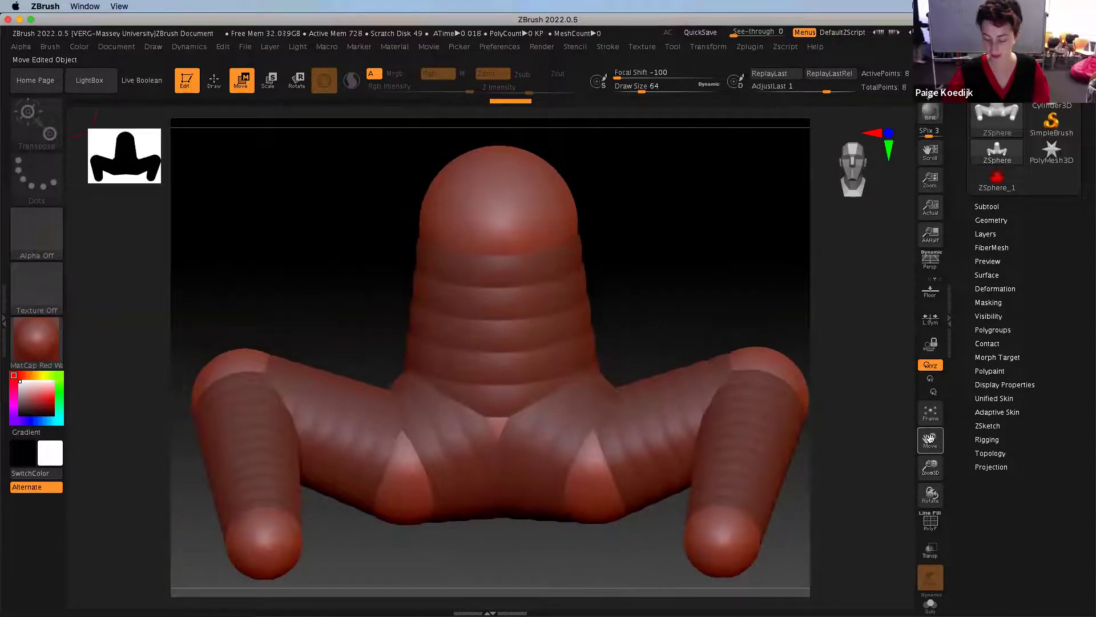
{"action": "mouse_move", "coordinate": [927, 440]}
{"action": "left_mouse_down"}
{"action": "mouse_move", "coordinate": [902, 404]}
{"action": "mouse_move", "coordinate": [911, 503]}
{"action": "mouse_move", "coordinate": [970, 366]}
{"action": "mouse_move", "coordinate": [907, 468]}
{"action": "mouse_move", "coordinate": [932, 398]}
{"action": "mouse_move", "coordinate": [946, 443]}
{"action": "left_mouse_up"}
{"action": "mouse_move", "coordinate": [939, 493]}
{"action": "left_mouse_down"}
{"action": "mouse_move", "coordinate": [905, 448]}
{"action": "mouse_move", "coordinate": [945, 505]}
{"action": "mouse_move", "coordinate": [930, 475]}
{"action": "left_mouse_up"}
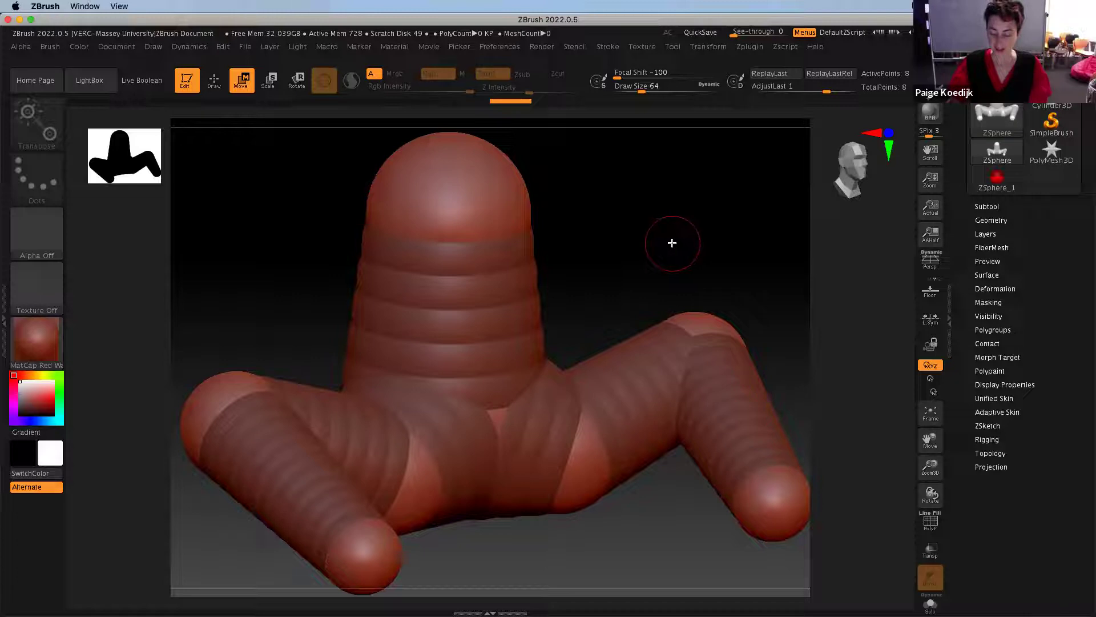
Switch back to Draw mode, preview the figure as a polygon skin and return to the ZSpheres
{"action": "key", "text": "q"}
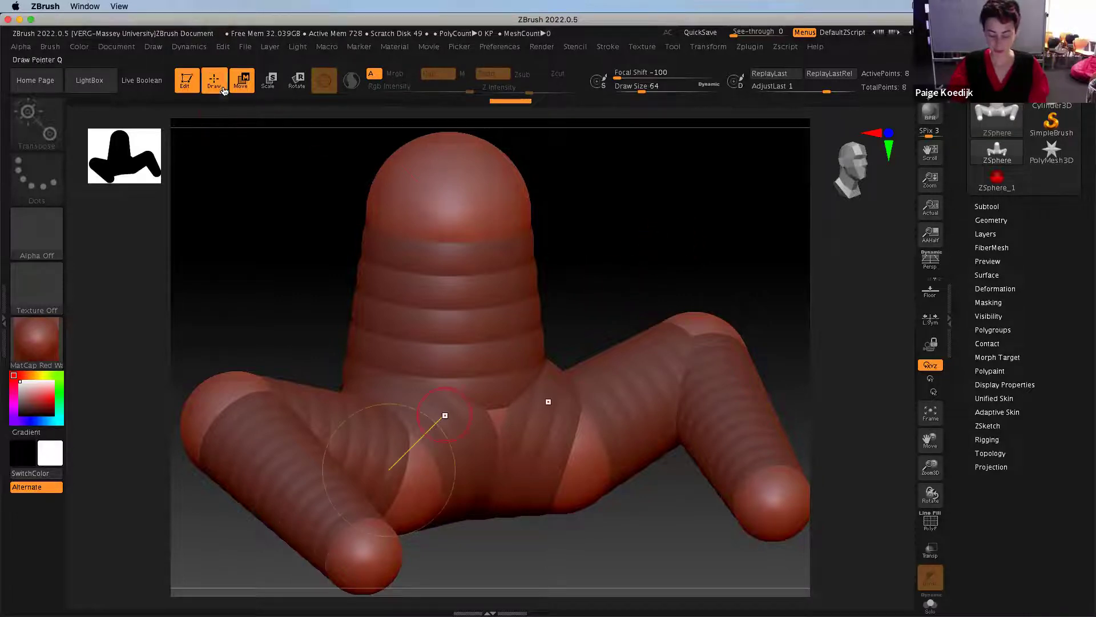
{"action": "mouse_move", "coordinate": [683, 228]}
{"action": "left_mouse_down"}
{"action": "mouse_move", "coordinate": [668, 232]}
{"action": "mouse_move", "coordinate": [682, 239]}
{"action": "left_mouse_up"}
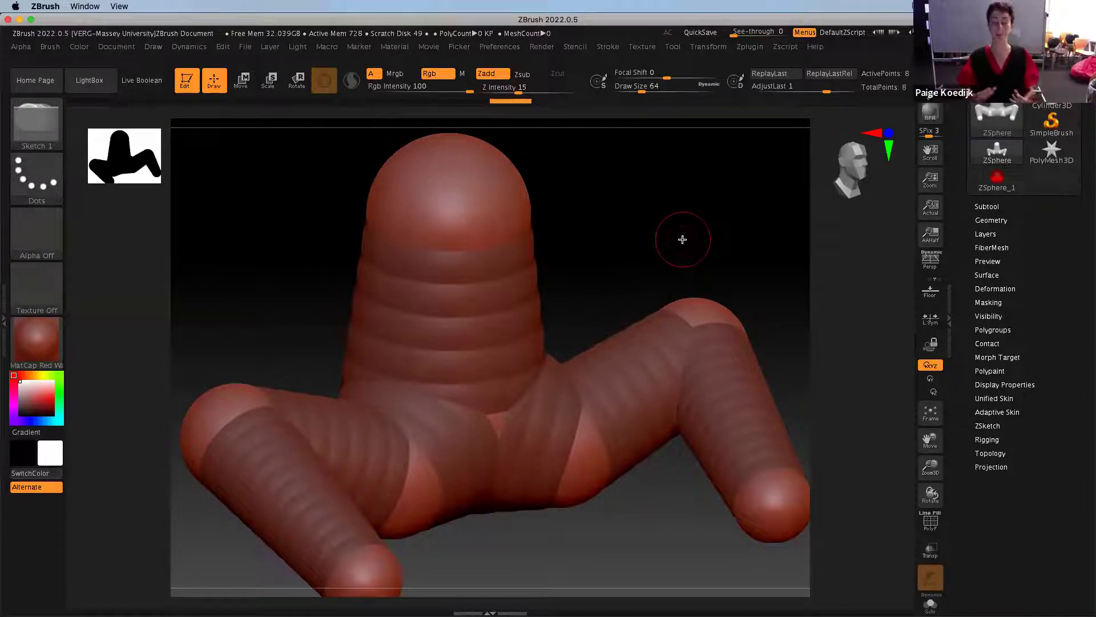
{"action": "key", "text": "a"}
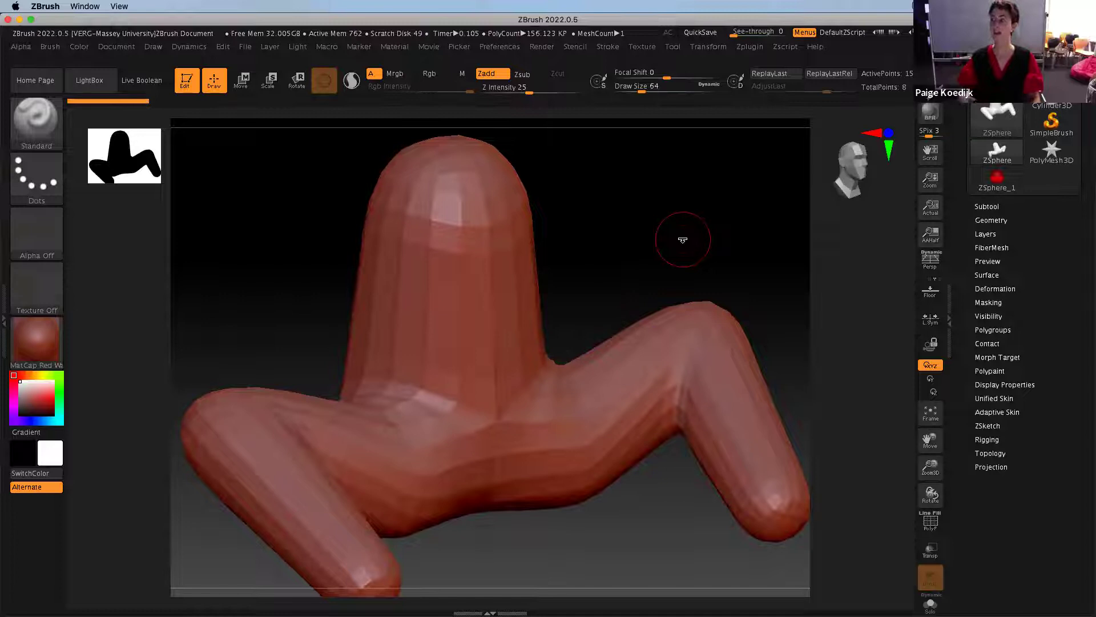
{"action": "mouse_move", "coordinate": [617, 264]}
{"action": "left_mouse_down"}
{"action": "mouse_move", "coordinate": [631, 286]}
{"action": "mouse_move", "coordinate": [688, 293]}
{"action": "mouse_move", "coordinate": [690, 228]}
{"action": "mouse_move", "coordinate": [548, 315]}
{"action": "mouse_move", "coordinate": [568, 396]}
{"action": "mouse_move", "coordinate": [600, 270]}
{"action": "left_mouse_up"}
{"action": "key", "text": "a"}
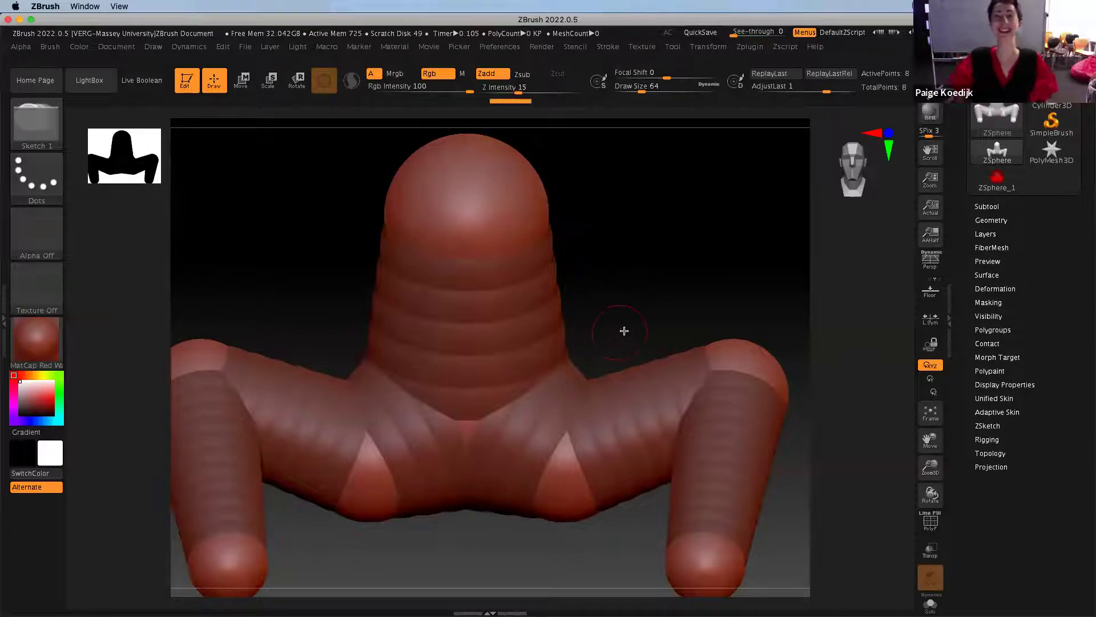
Add a mirrored pair of arm ZSpheres out from the torso's upper sphere and move the knee ZSpheres down and inward
{"action": "left_click_drag", "start_coordinate": [531, 207], "coordinate": [714, 200]}
{"action": "key", "text": "w"}
{"action": "left_click_drag", "start_coordinate": [739, 362], "coordinate": [558, 536]}
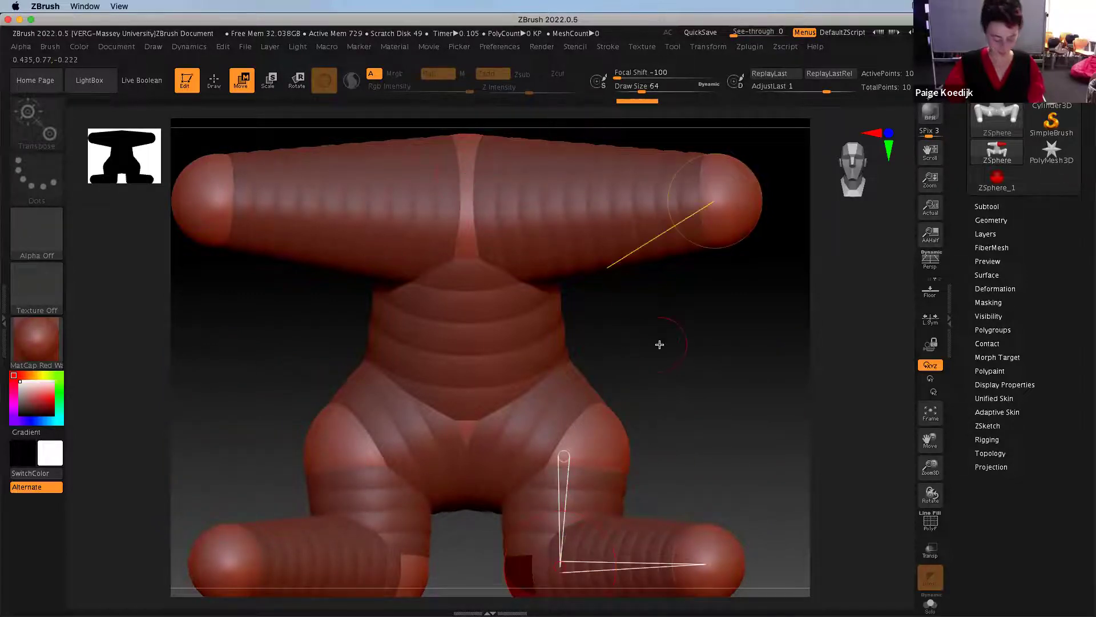
Add a head ZSphere at the top centre between the arms and extend it from the torso
{"action": "left_click_drag", "start_coordinate": [933, 467], "coordinate": [914, 425]}
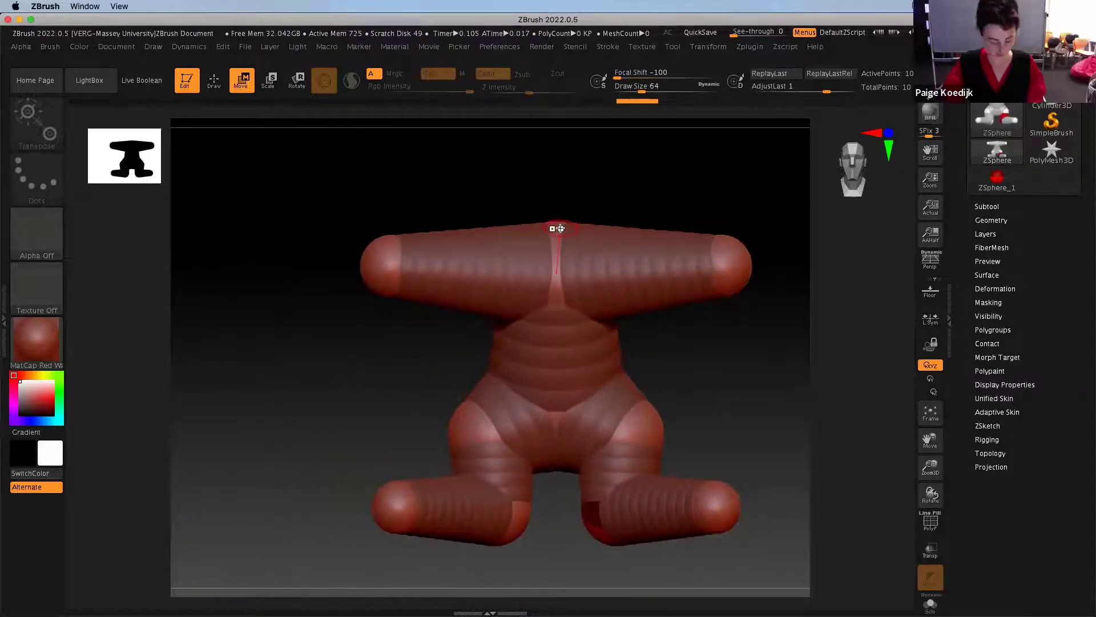
{"action": "key", "text": "q"}
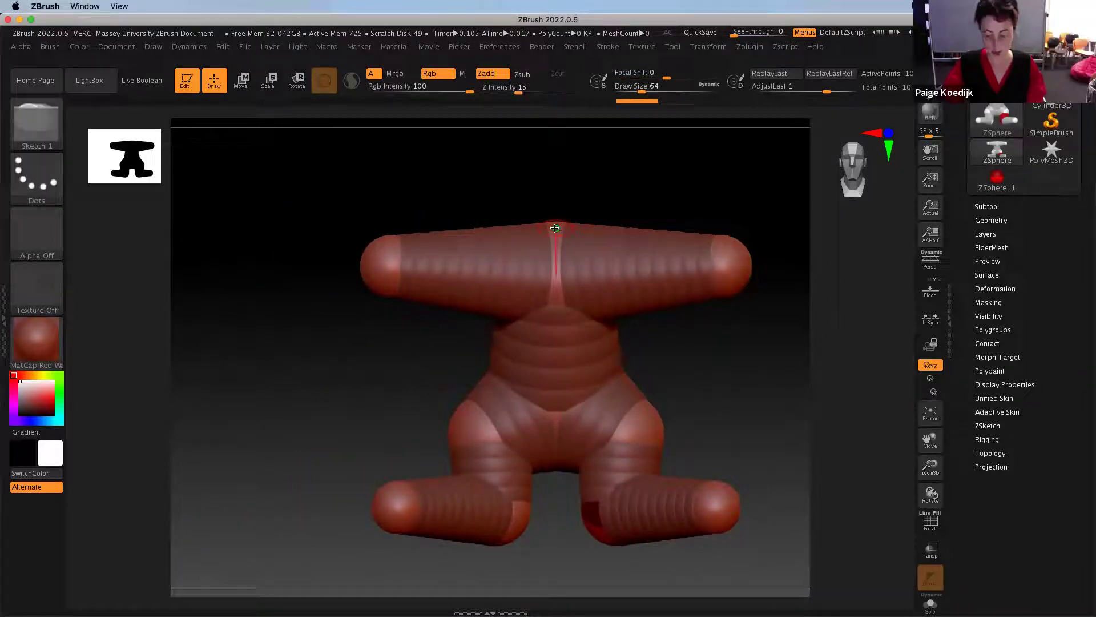
{"action": "left_click_drag", "start_coordinate": [571, 220], "coordinate": [556, 171]}
{"action": "key", "text": "w"}
{"action": "left_click_drag", "start_coordinate": [718, 361], "coordinate": [665, 393]}
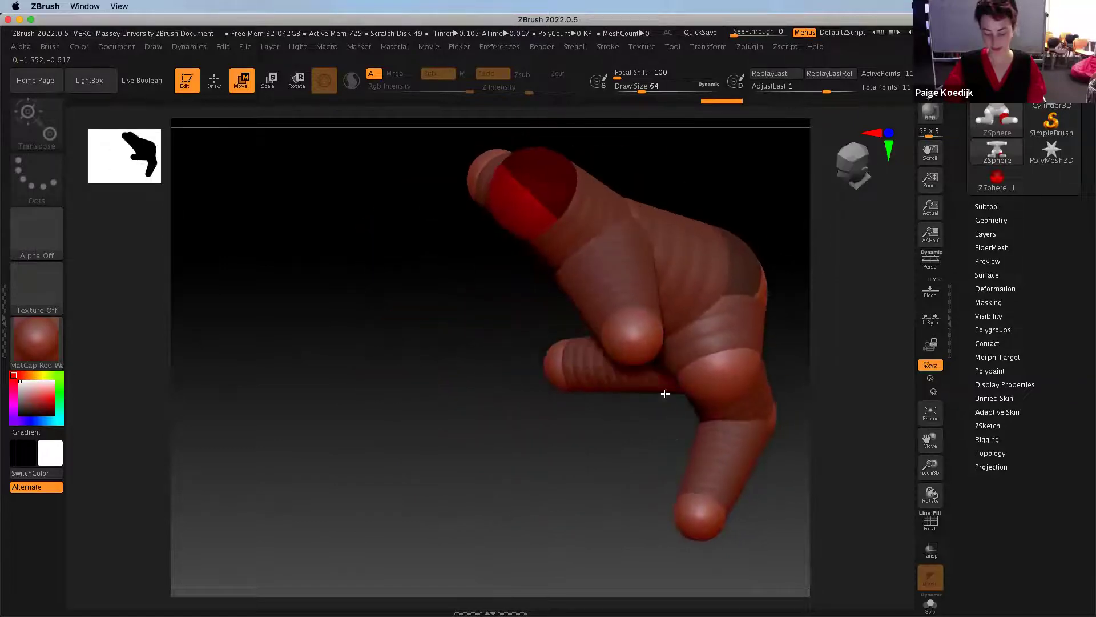
Add a mirrored pair of ZSpheres at the ends of the upper arms and pull them out into forearms
{"action": "left_click", "coordinate": [632, 346]}
{"action": "left_click", "coordinate": [214, 83]}
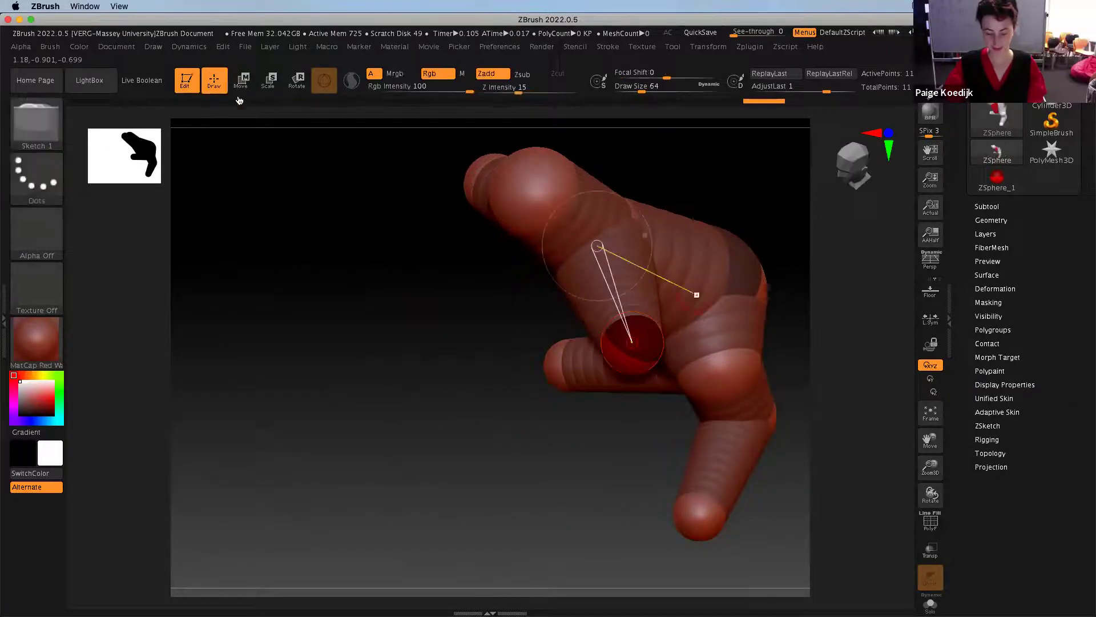
{"action": "mouse_move", "coordinate": [631, 355]}
{"action": "left_mouse_down"}
{"action": "mouse_move", "coordinate": [653, 362]}
{"action": "mouse_move", "coordinate": [638, 358]}
{"action": "mouse_move", "coordinate": [521, 478]}
{"action": "mouse_move", "coordinate": [447, 477]}
{"action": "mouse_move", "coordinate": [514, 470]}
{"action": "mouse_move", "coordinate": [540, 481]}
{"action": "mouse_move", "coordinate": [619, 399]}
{"action": "mouse_move", "coordinate": [677, 306]}
{"action": "mouse_move", "coordinate": [639, 318]}
{"action": "mouse_move", "coordinate": [589, 295]}
{"action": "mouse_move", "coordinate": [606, 279]}
{"action": "left_mouse_up"}
{"action": "key", "text": "w"}
Preview the crouching figure as a polygon skin, switch back to ZSpheres and examine its pose from several angles
{"action": "key", "text": "a"}
{"action": "left_click_drag", "start_coordinate": [756, 298], "coordinate": [720, 337]}
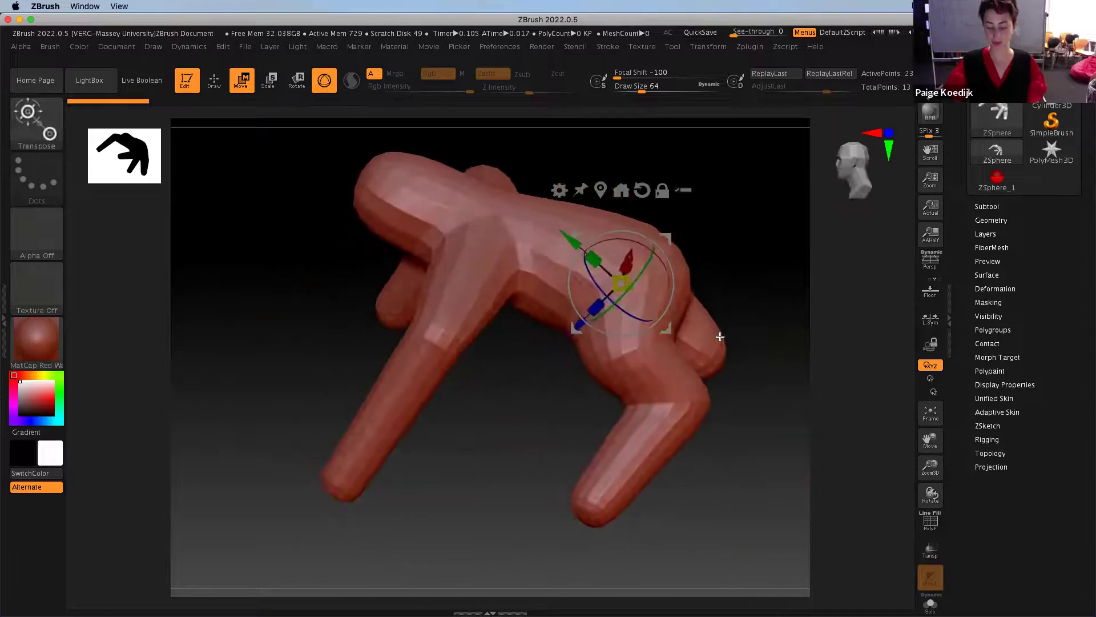
{"action": "key", "text": "a"}
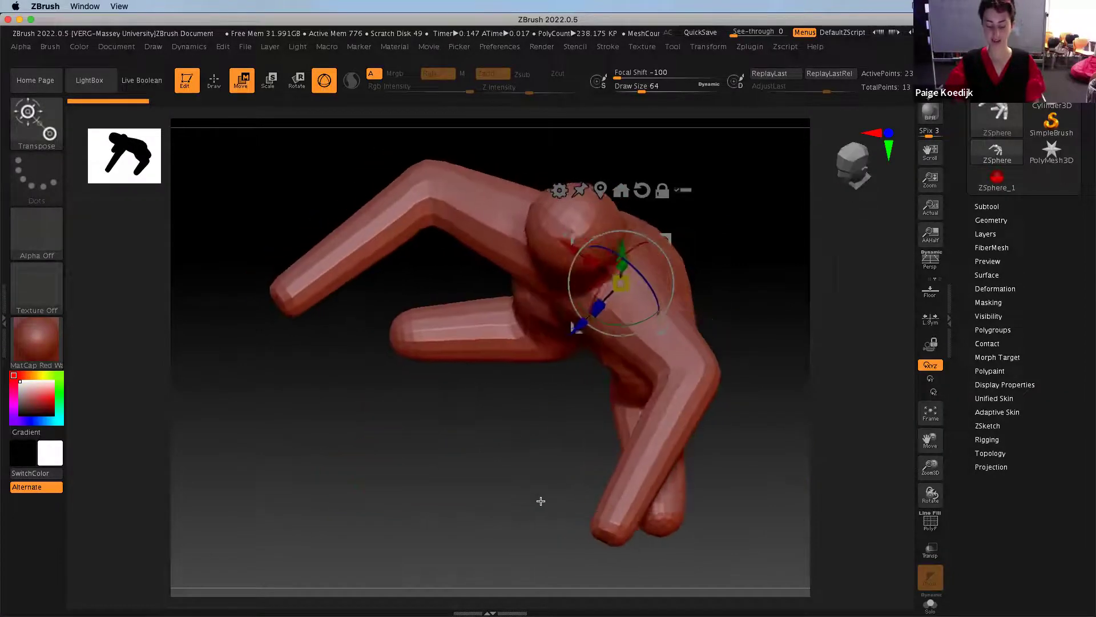
{"action": "left_click_drag", "start_coordinate": [513, 506], "coordinate": [771, 470]}
{"action": "left_click_drag", "start_coordinate": [660, 479], "coordinate": [633, 472]}
{"action": "left_click_drag", "start_coordinate": [342, 482], "coordinate": [525, 467]}
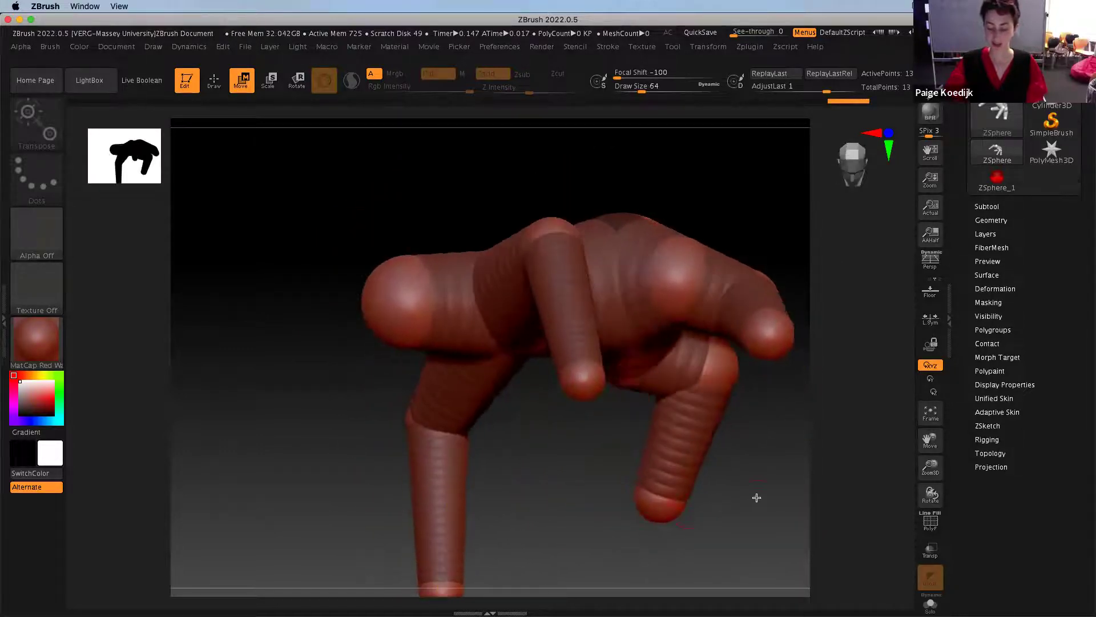
{"action": "left_click_drag", "start_coordinate": [756, 497], "coordinate": [749, 543]}
{"action": "left_click_drag", "start_coordinate": [284, 247], "coordinate": [307, 243]}
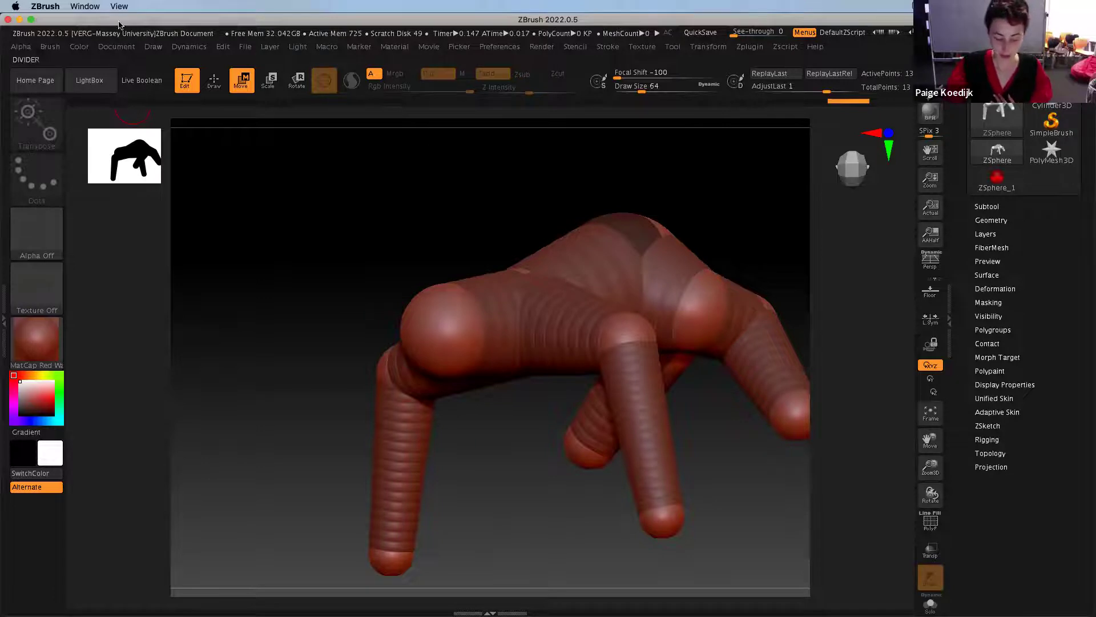
{"action": "left_click", "coordinate": [116, 48]}
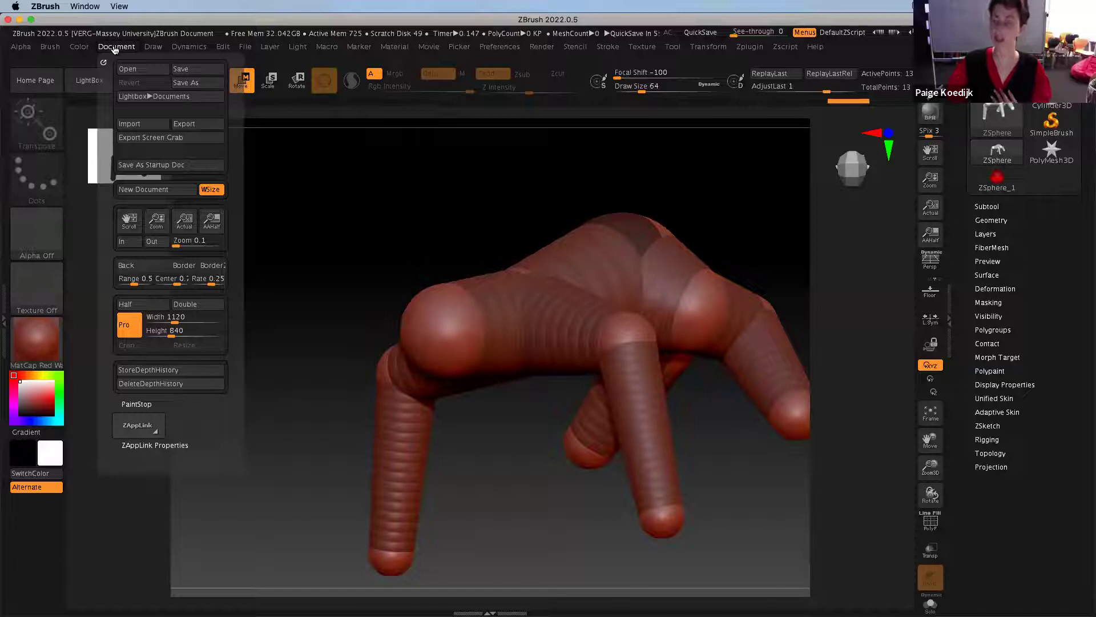
{"action": "left_click", "coordinate": [115, 49]}
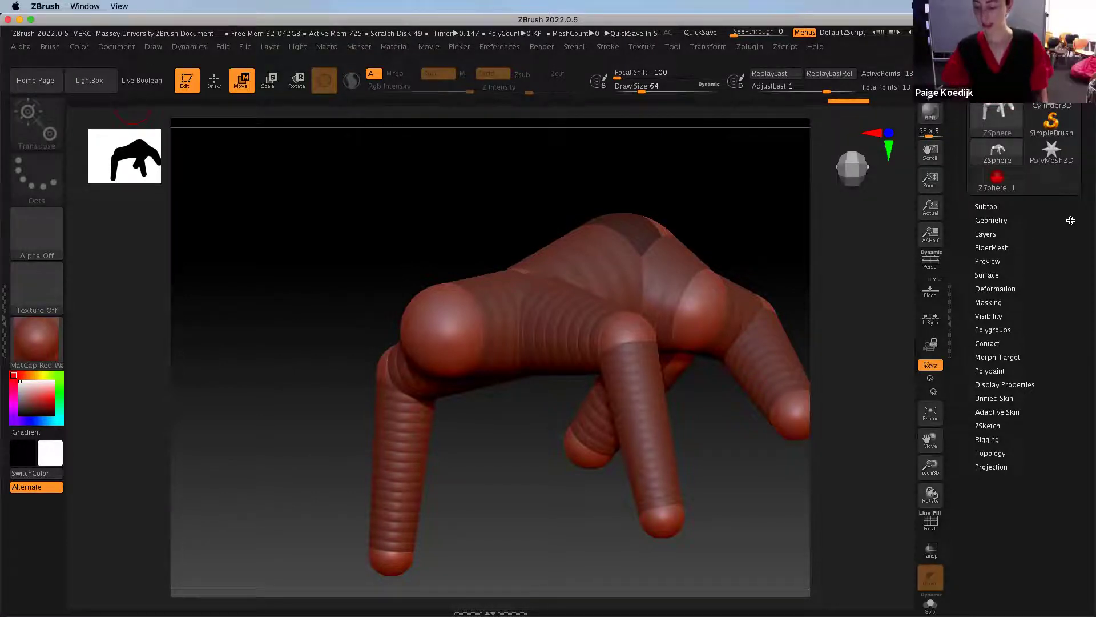
{"action": "scroll", "coordinate": [1067, 219], "scroll_direction": "up", "scroll_amount": 3}
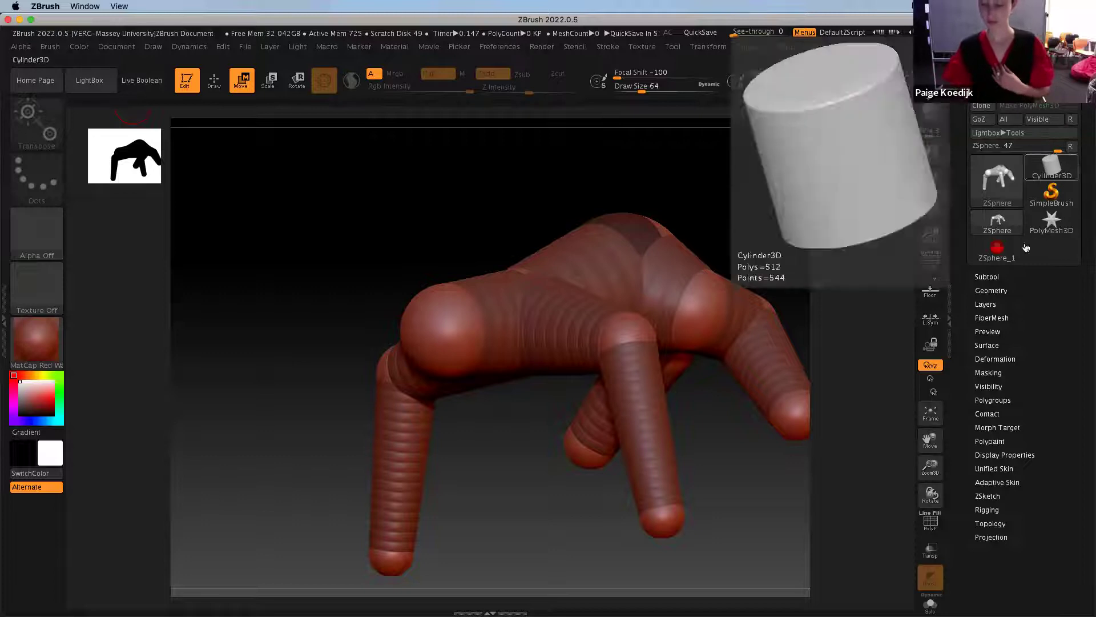
{"action": "left_click", "coordinate": [990, 277]}
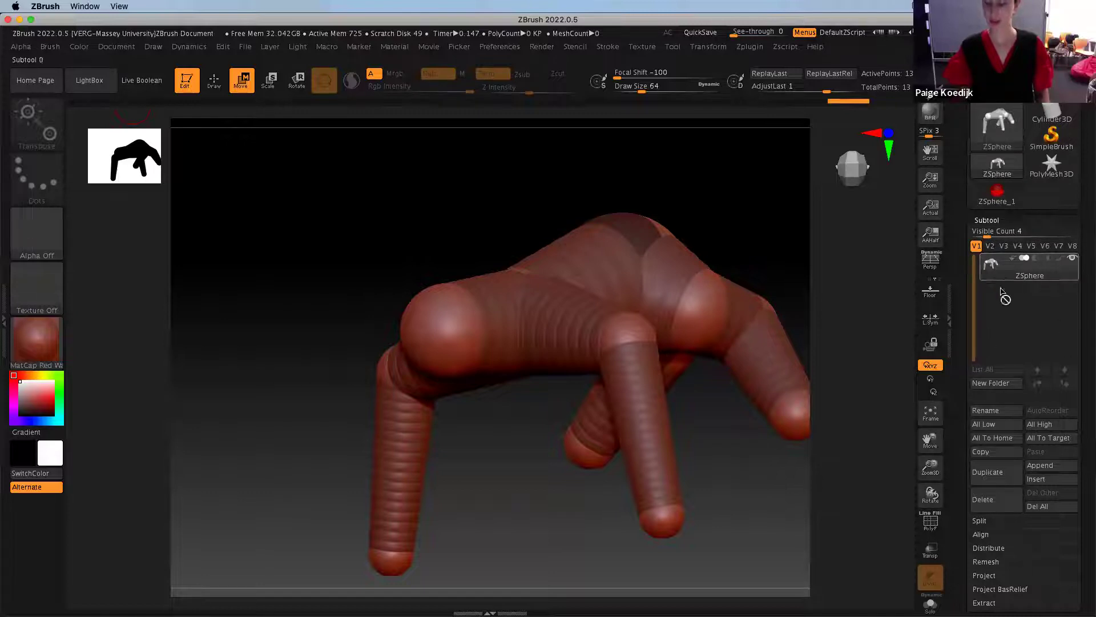
{"action": "mouse_move", "coordinate": [984, 275]}
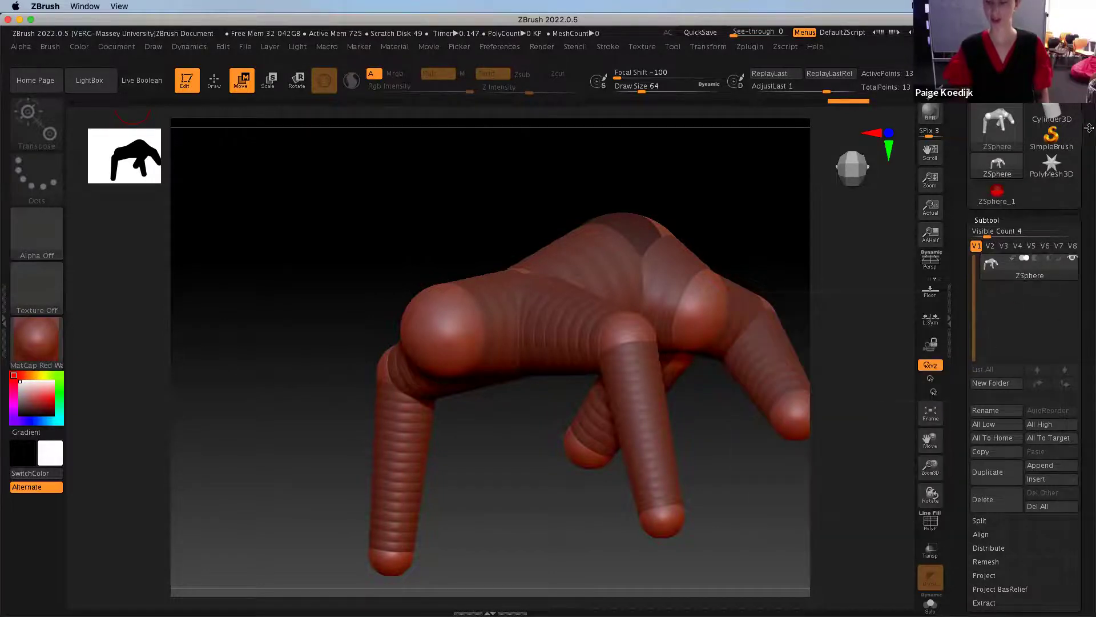
Save the ZSphere tool as "gremlin boy" in the Documents folder
{"action": "scroll", "coordinate": [1066, 107], "scroll_direction": "up", "scroll_amount": 3}
{"action": "left_click", "coordinate": [1051, 51]}
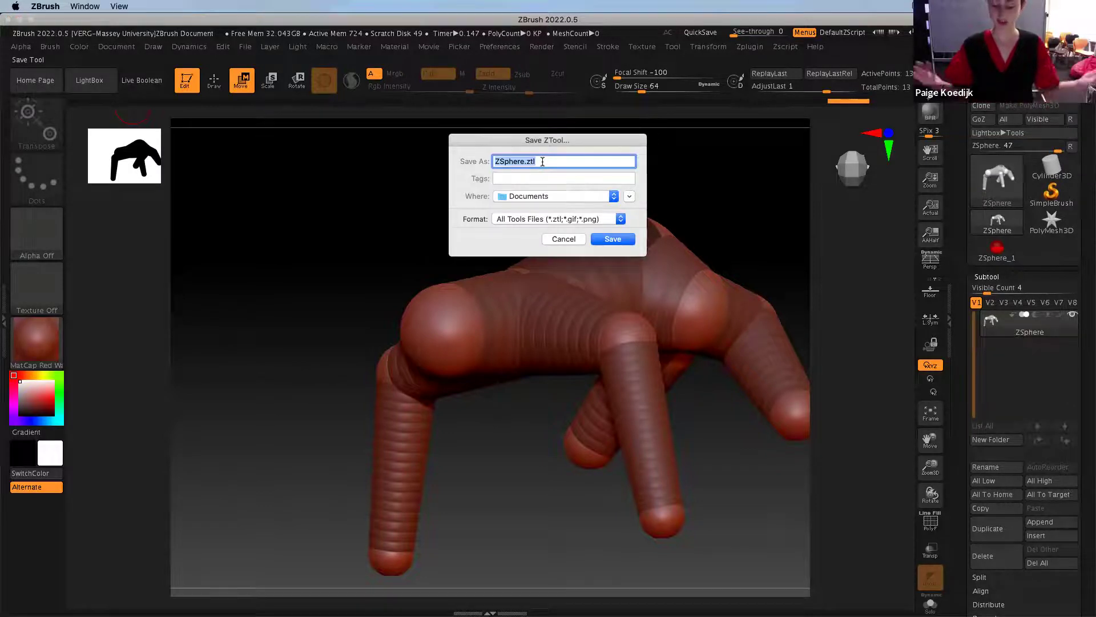
{"action": "type", "text": "gremlin boy"}
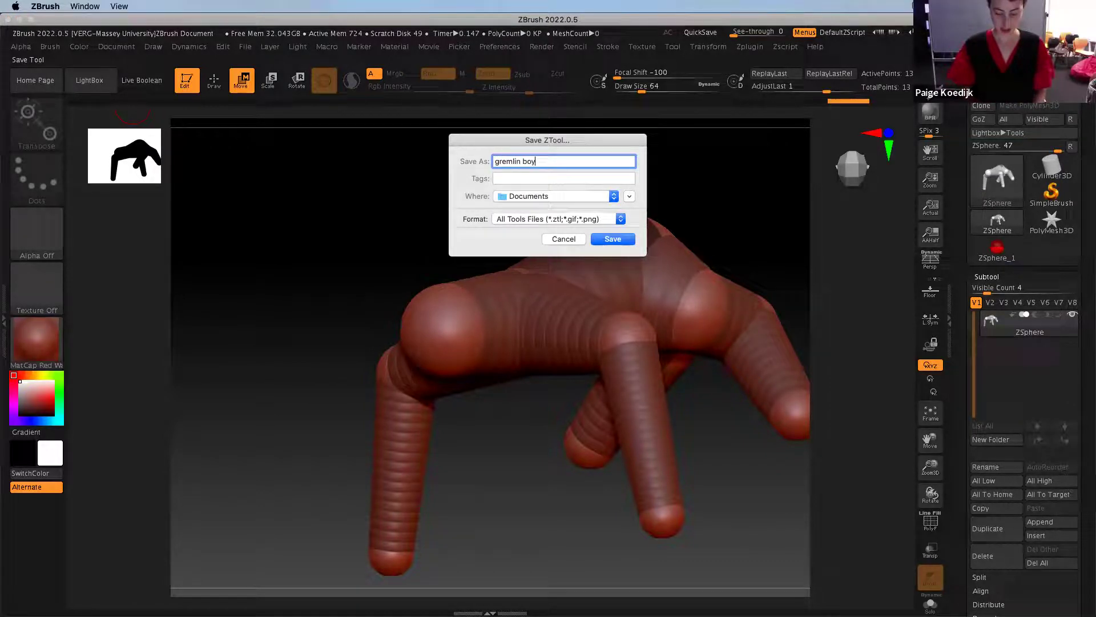
{"action": "left_click", "coordinate": [613, 239]}
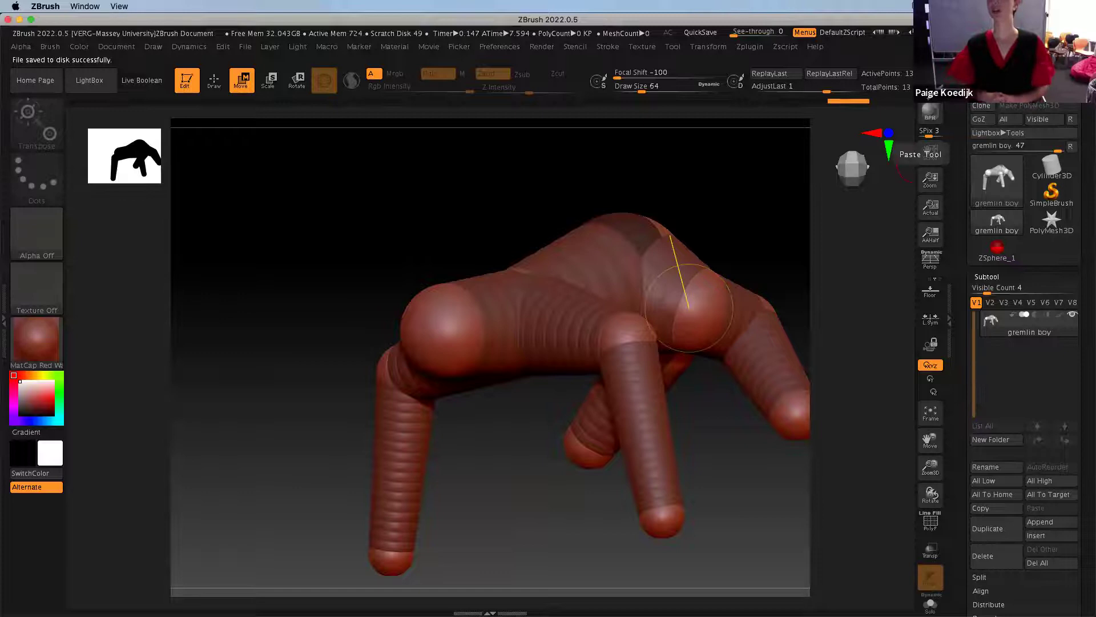
Load the saved tool gremlin boy.ztl from the Documents folder
{"action": "left_click", "coordinate": [995, 52]}
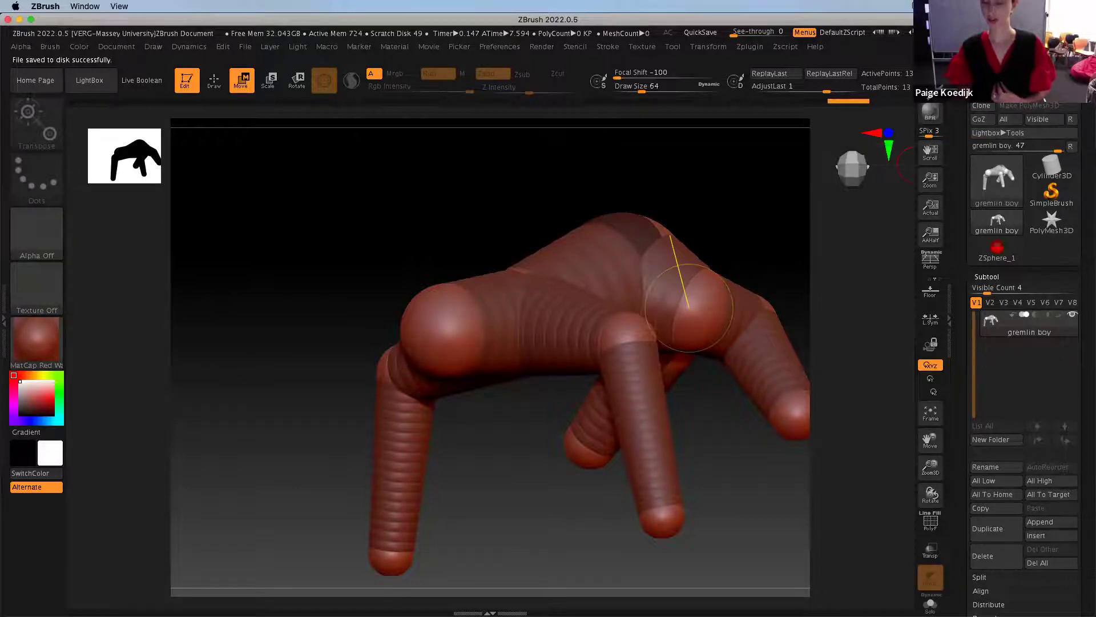
{"action": "left_click", "coordinate": [440, 140]}
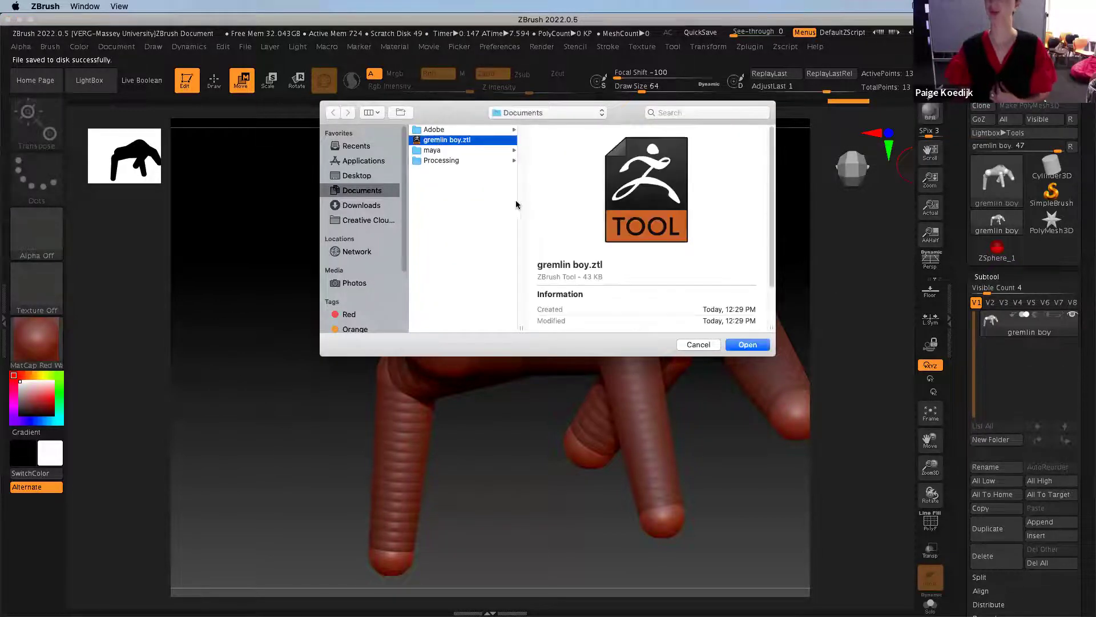
{"action": "left_click", "coordinate": [761, 346]}
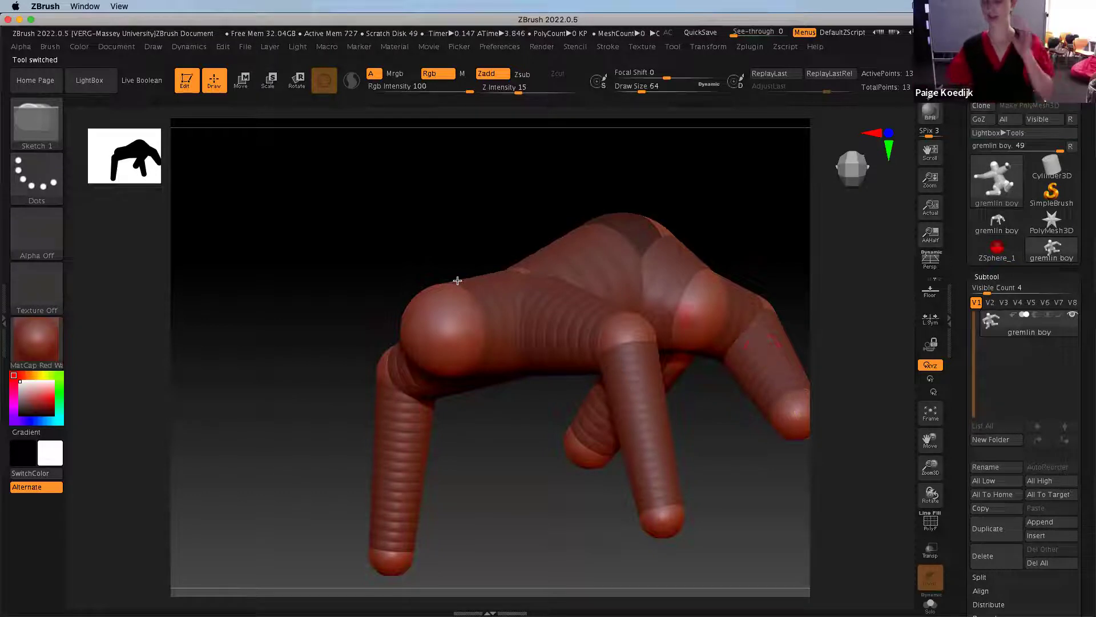
Turn the loaded figure to face forward, collapse the Subtool section and open the Unified Skin settings
{"action": "left_click_drag", "start_coordinate": [724, 238], "coordinate": [735, 230]}
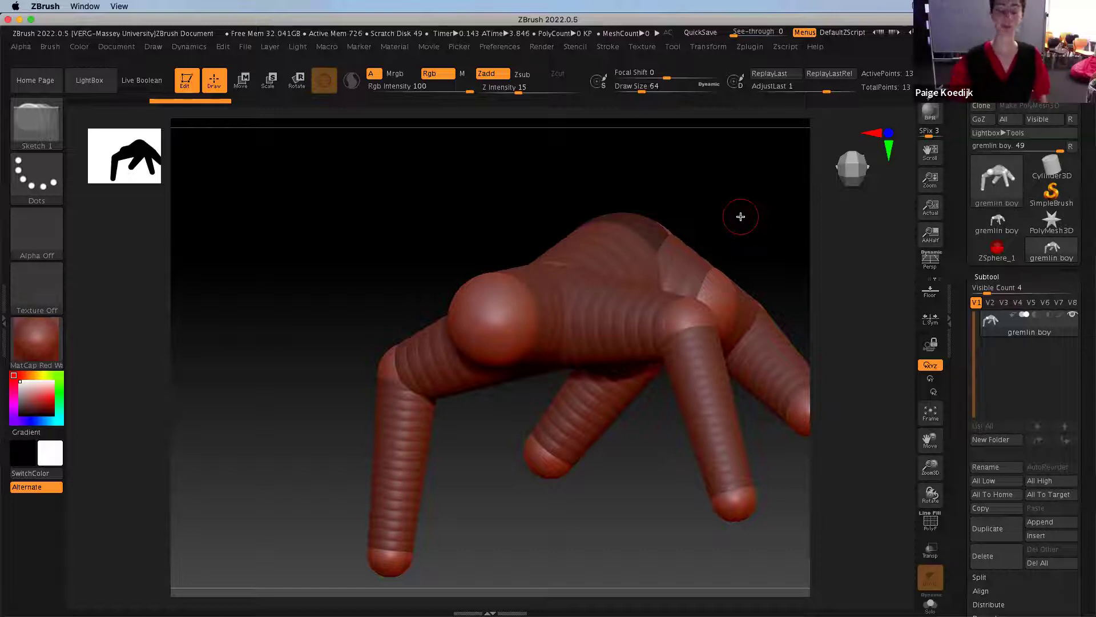
{"action": "mouse_move", "coordinate": [736, 217]}
{"action": "left_mouse_down"}
{"action": "mouse_move", "coordinate": [746, 247]}
{"action": "mouse_move", "coordinate": [728, 253]}
{"action": "mouse_move", "coordinate": [758, 240]}
{"action": "mouse_move", "coordinate": [761, 218]}
{"action": "mouse_move", "coordinate": [763, 232]}
{"action": "mouse_move", "coordinate": [678, 240]}
{"action": "mouse_move", "coordinate": [705, 237]}
{"action": "left_mouse_up"}
{"action": "left_click", "coordinate": [994, 277]}
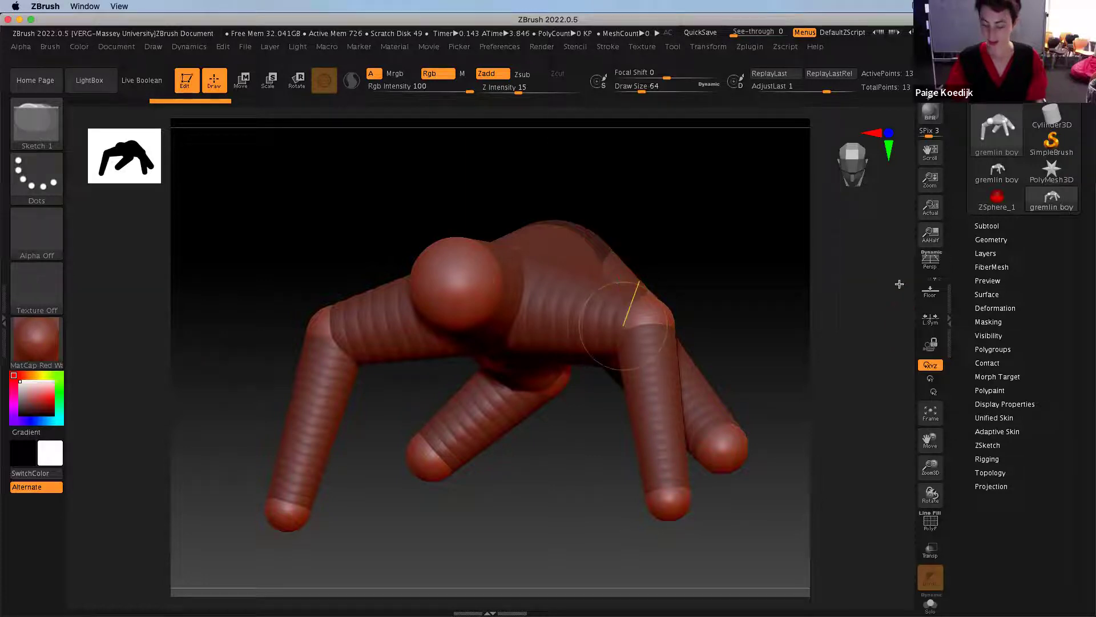
{"action": "left_click_drag", "start_coordinate": [993, 521], "coordinate": [996, 602]}
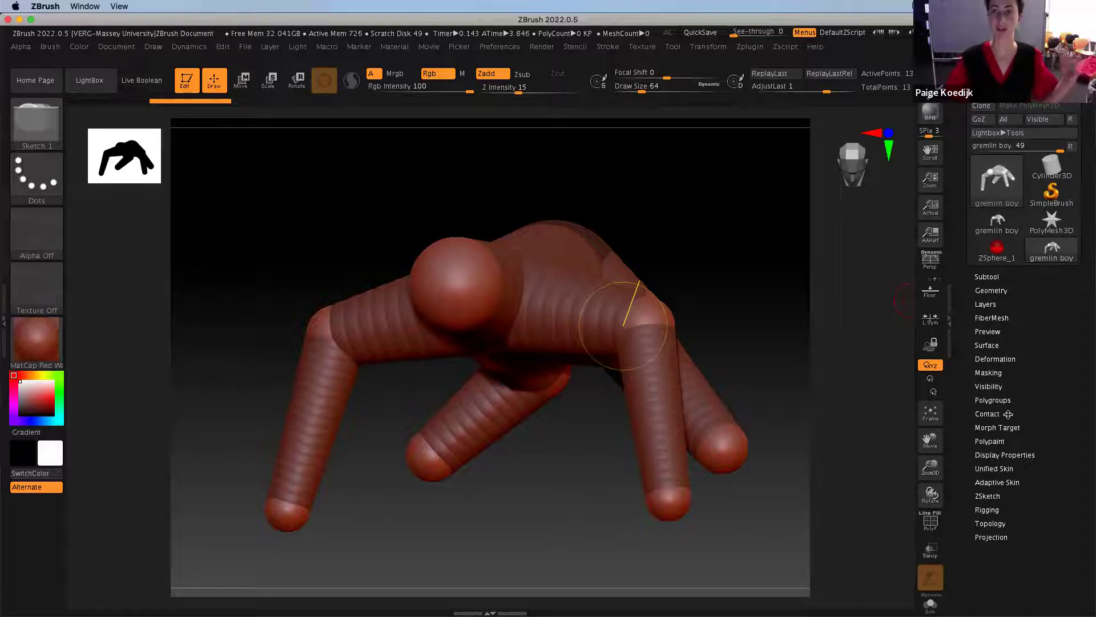
{"action": "left_click", "coordinate": [996, 468]}
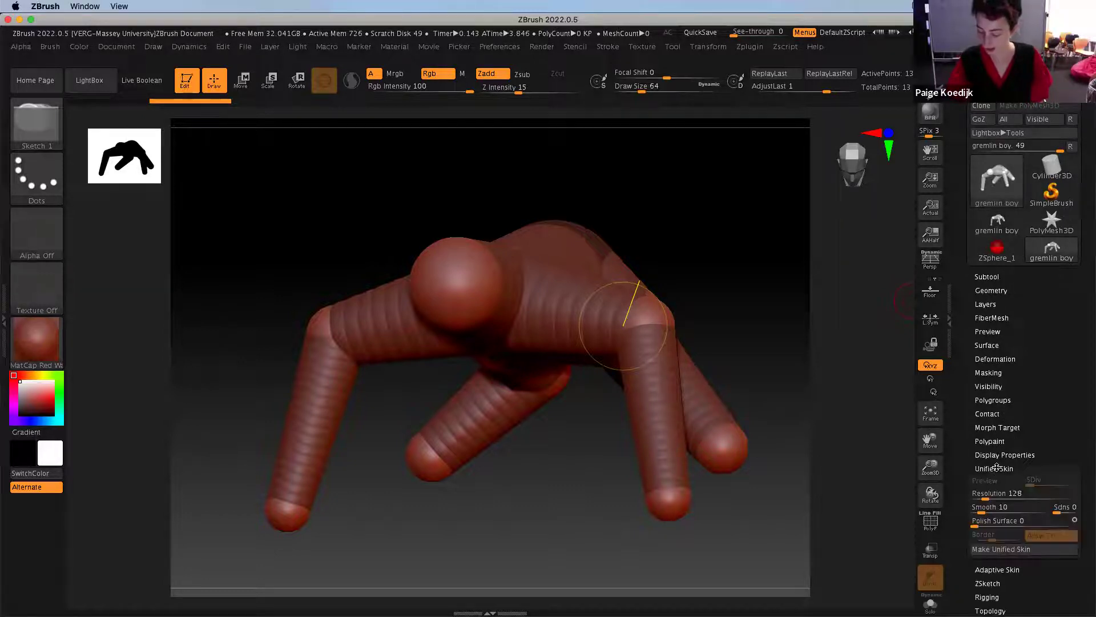
Generate a unified skin from the gremlin boy ZSpheres at resolution 128, and switch to the resulting skin mesh
{"action": "left_click", "coordinate": [999, 550]}
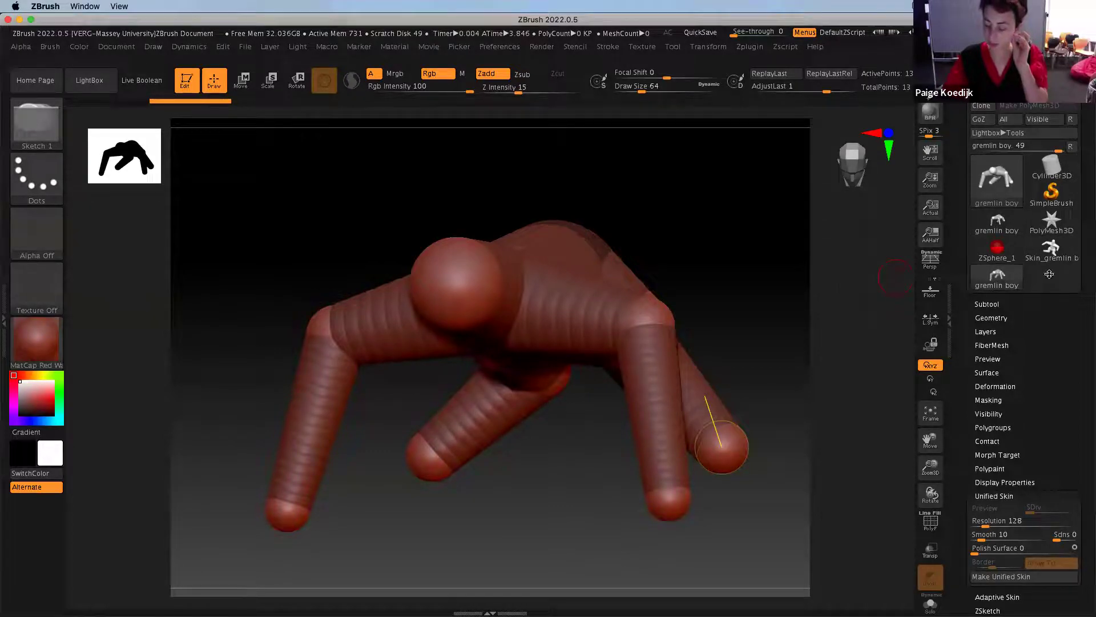
{"action": "mouse_move", "coordinate": [1052, 258]}
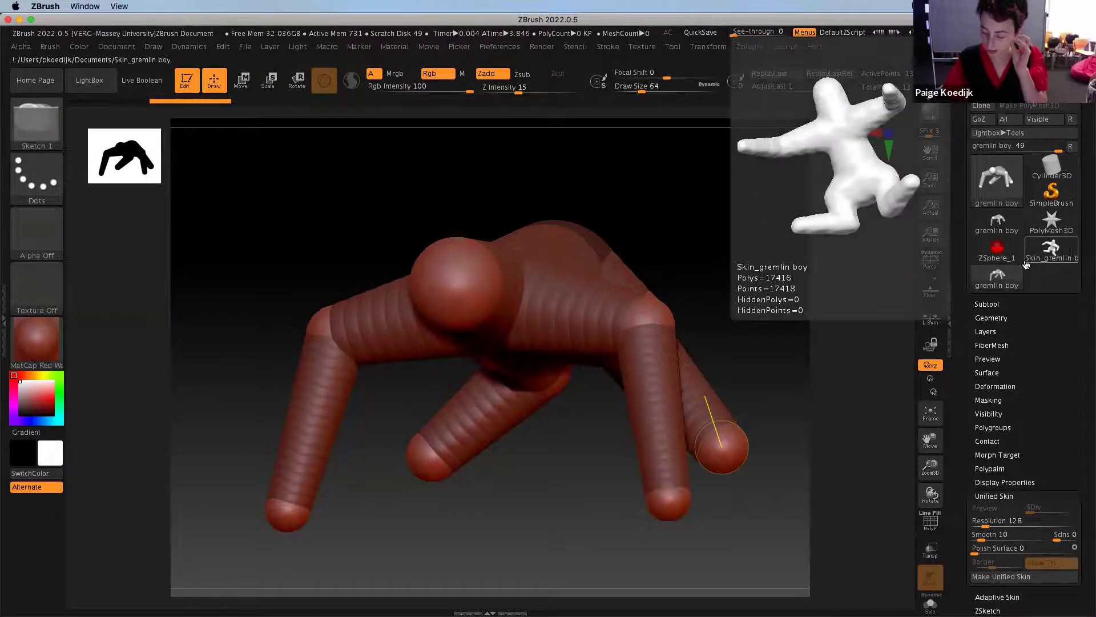
{"action": "left_click", "coordinate": [1059, 261]}
{"action": "mouse_move", "coordinate": [558, 463]}
{"action": "left_mouse_down"}
{"action": "mouse_move", "coordinate": [599, 462]}
{"action": "mouse_move", "coordinate": [528, 480]}
{"action": "mouse_move", "coordinate": [558, 409]}
{"action": "mouse_move", "coordinate": [553, 449]}
{"action": "left_mouse_up"}
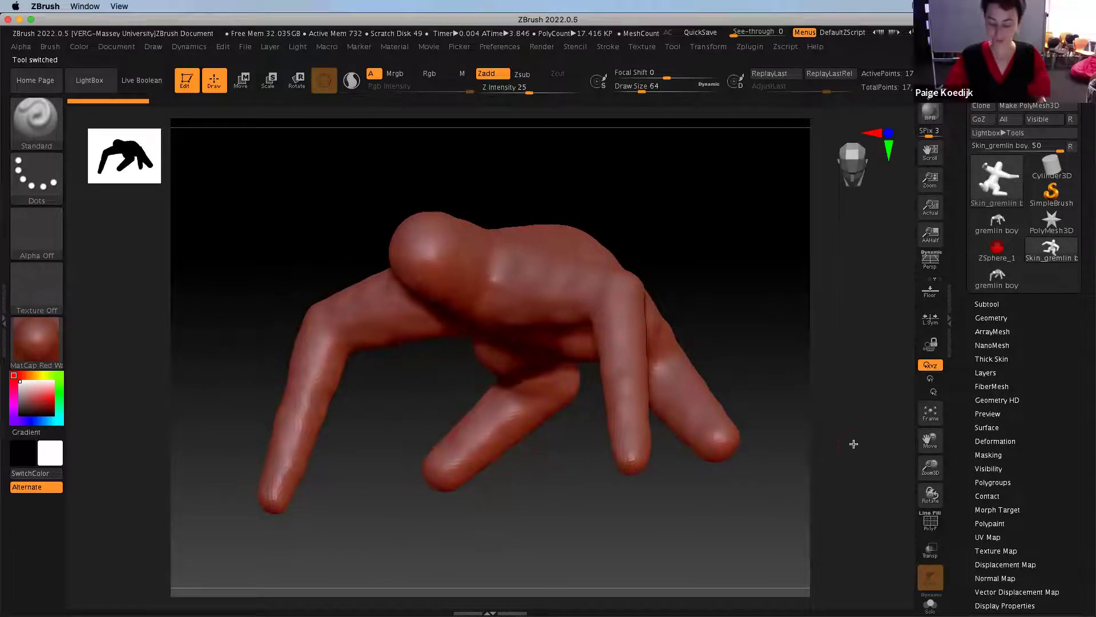
{"action": "left_click_drag", "start_coordinate": [734, 354], "coordinate": [759, 350]}
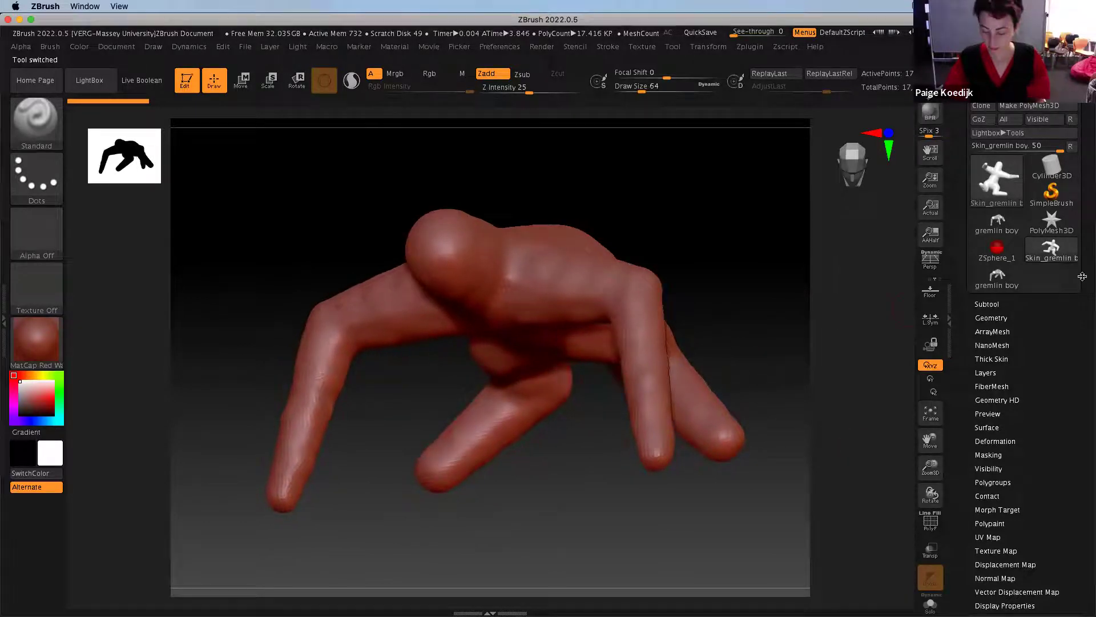
Return to the gremlin boy ZSphere tool, generate an adaptive skin at density 2 and switch to that new skin mesh
{"action": "left_click", "coordinate": [1003, 276]}
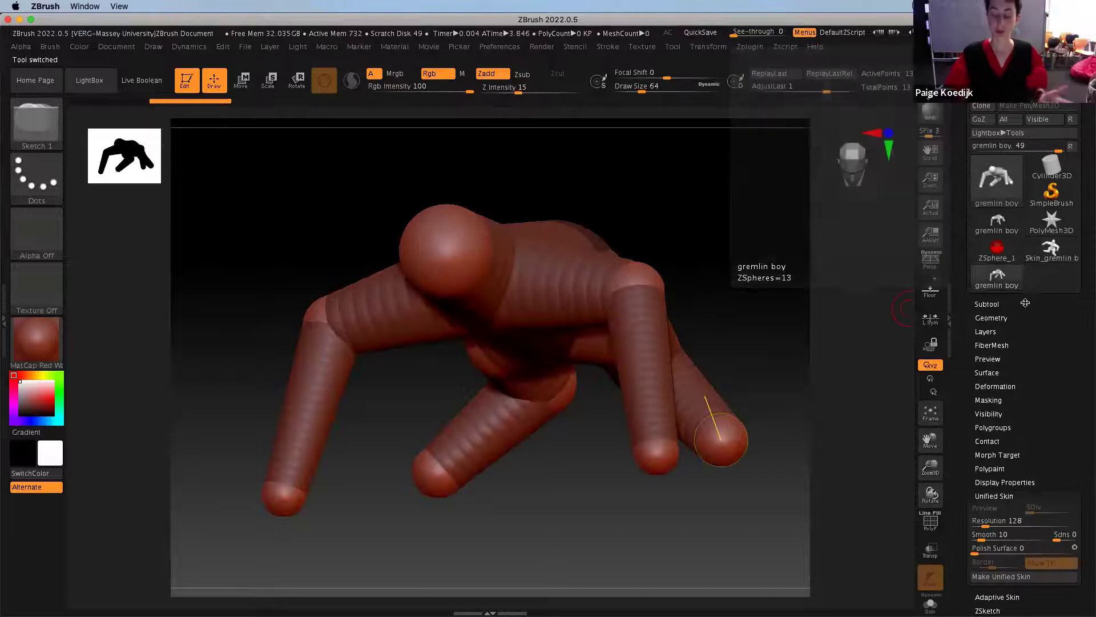
{"action": "left_click", "coordinate": [1027, 494]}
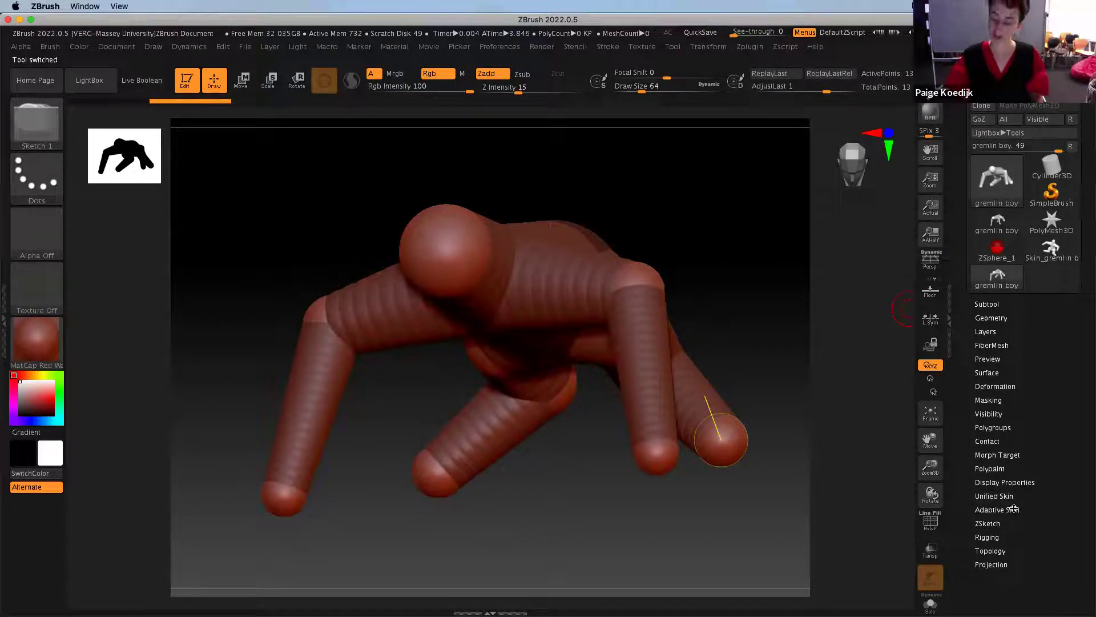
{"action": "left_click", "coordinate": [1013, 508]}
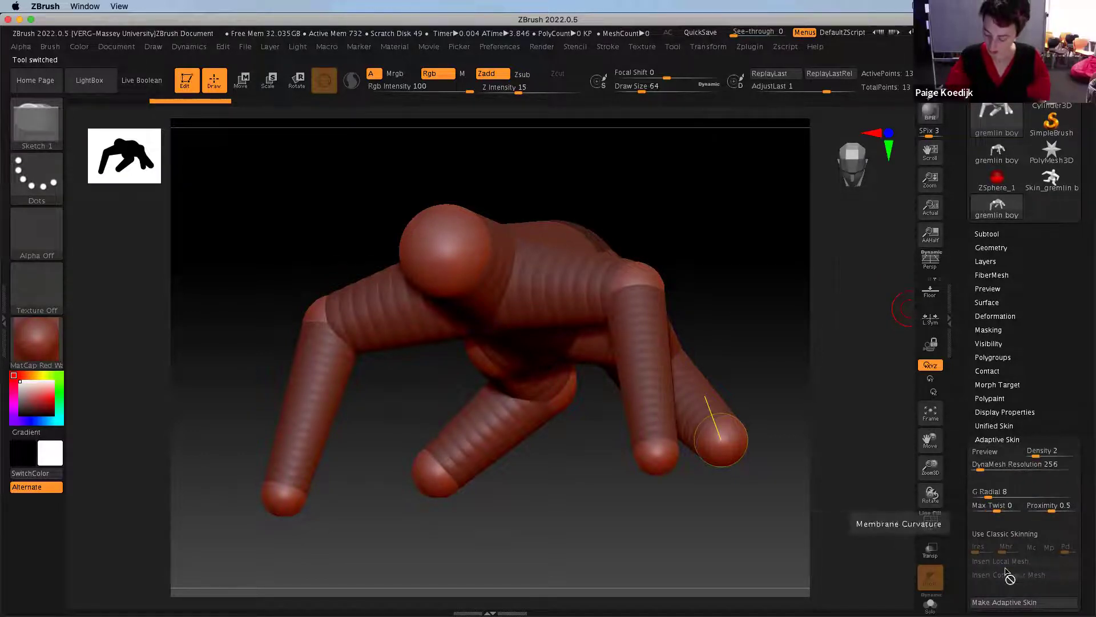
{"action": "left_click", "coordinate": [1004, 603]}
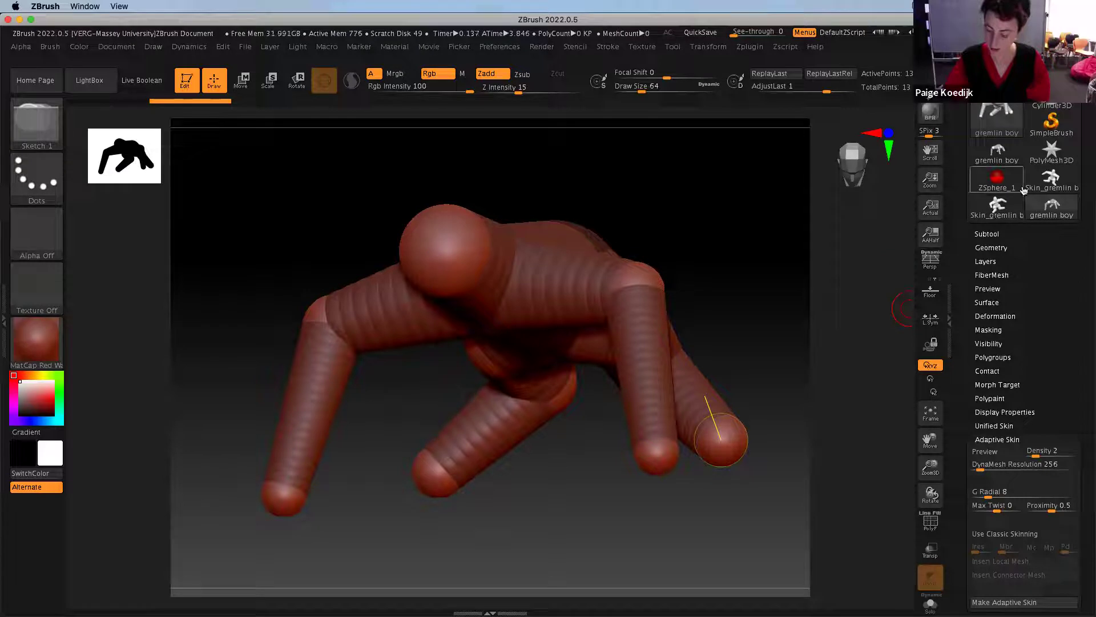
{"action": "left_click", "coordinate": [987, 212]}
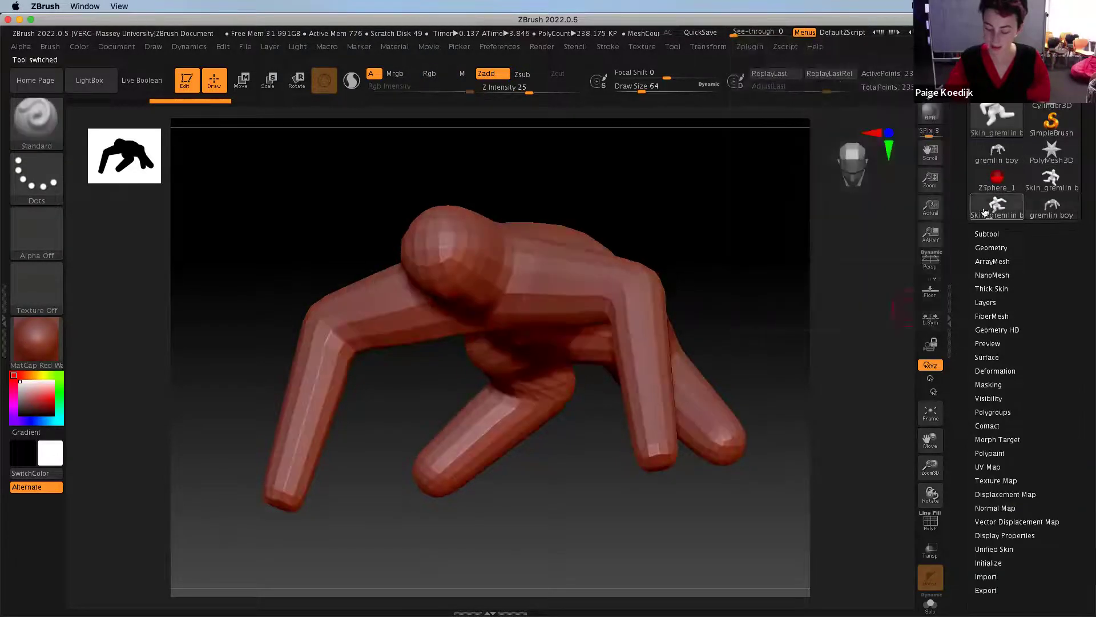
Examine the faceted adaptive-skin figure's head, back and limbs from several angles
{"action": "mouse_move", "coordinate": [384, 398]}
{"action": "left_mouse_down"}
{"action": "mouse_move", "coordinate": [378, 440]}
{"action": "mouse_move", "coordinate": [376, 397]}
{"action": "left_mouse_up"}
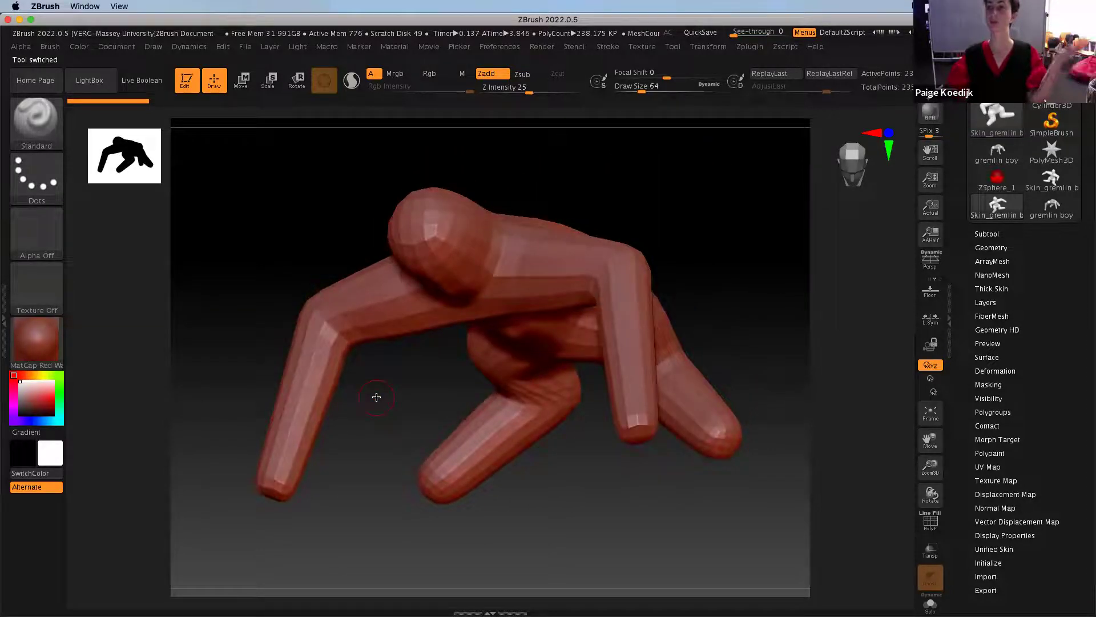
{"action": "left_click_drag", "start_coordinate": [697, 257], "coordinate": [686, 280]}
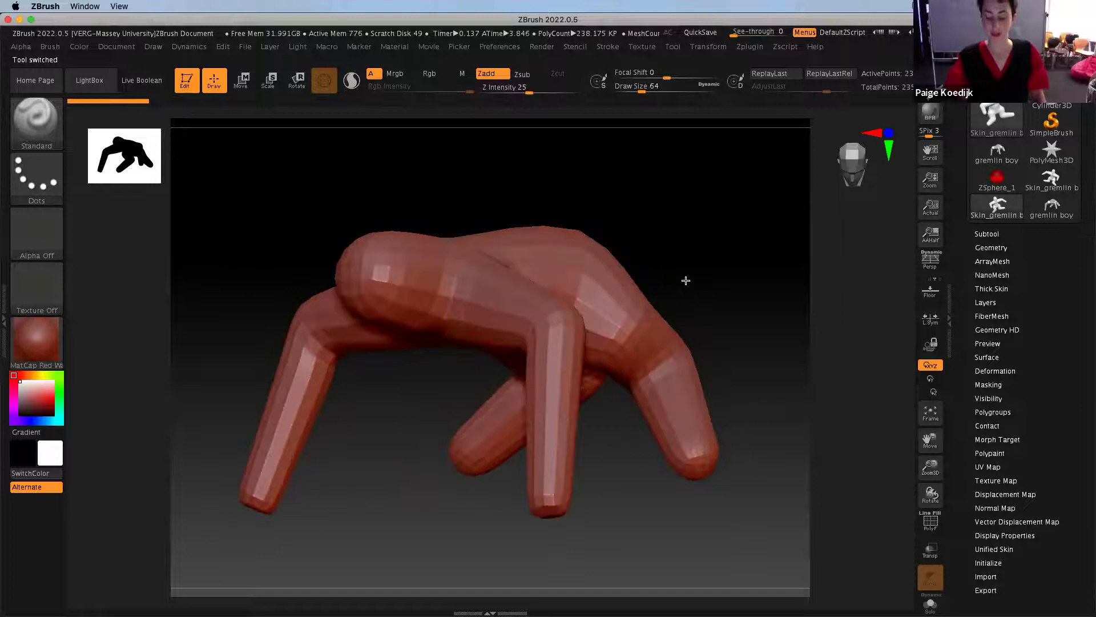
{"action": "left_click_drag", "start_coordinate": [685, 280], "coordinate": [713, 240]}
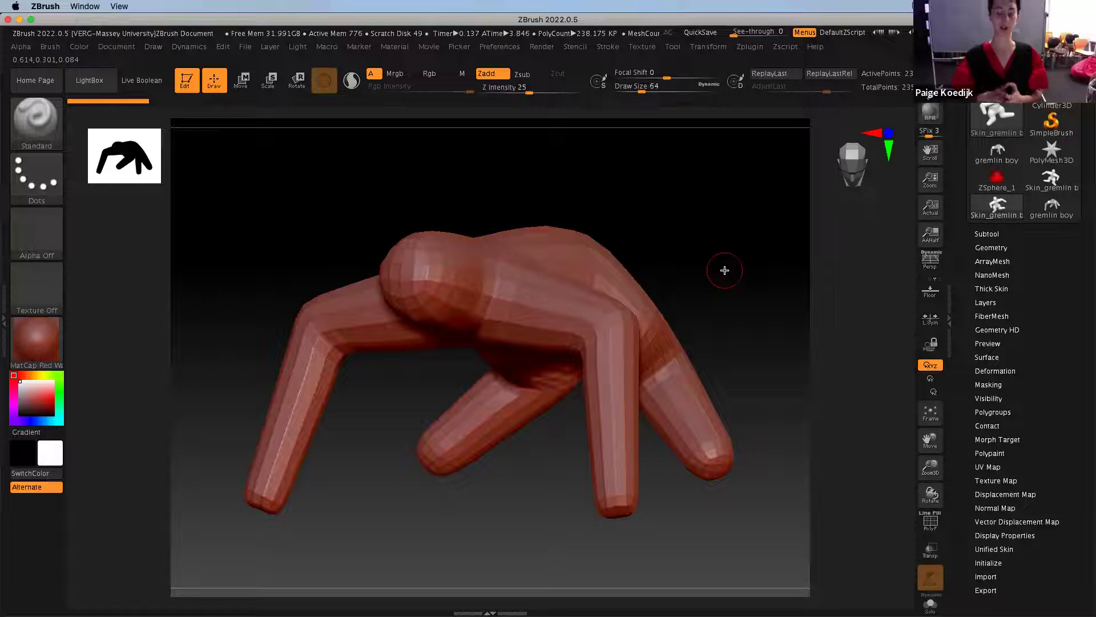
{"action": "scroll", "coordinate": [1022, 228], "scroll_direction": "up", "scroll_amount": 2}
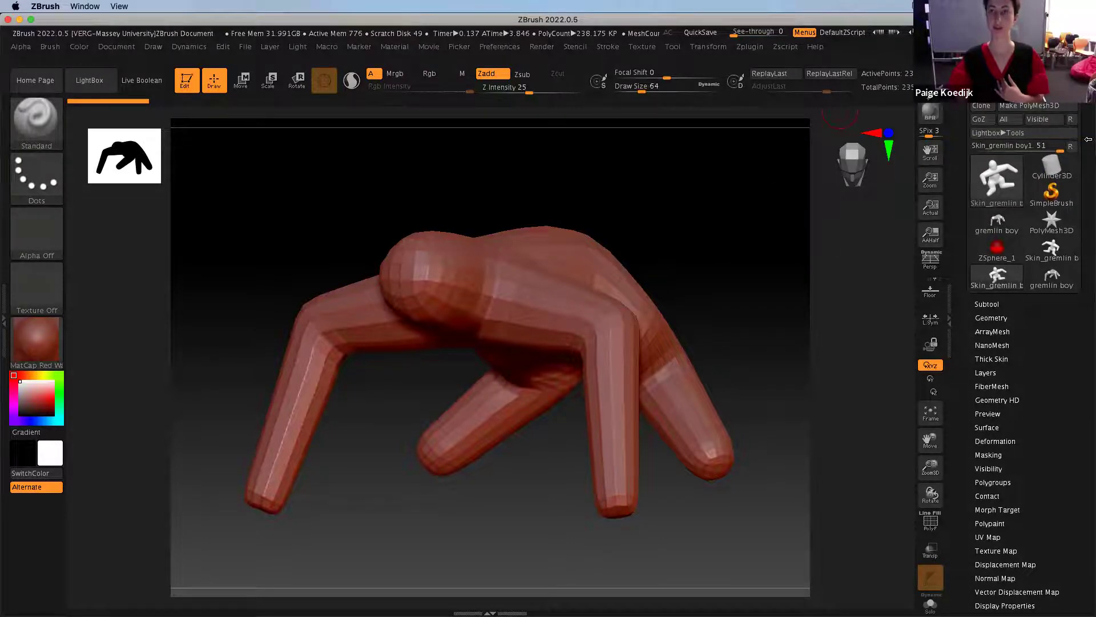
{"action": "left_click_drag", "start_coordinate": [1090, 156], "coordinate": [1089, 133]}
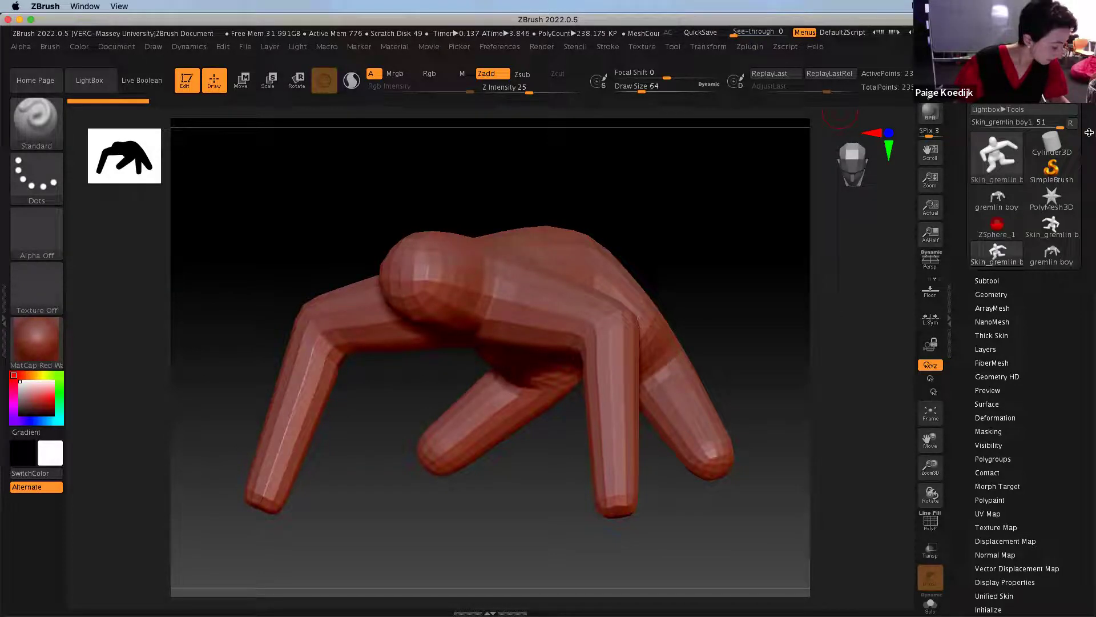
{"action": "left_click_drag", "start_coordinate": [771, 200], "coordinate": [710, 254]}
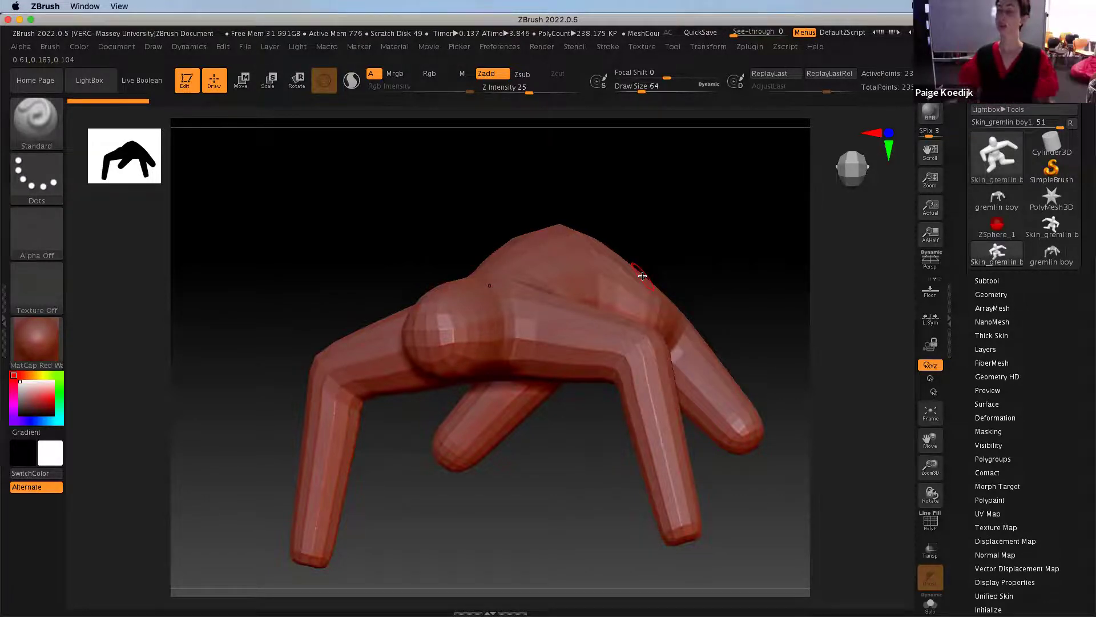
{"action": "left_click_drag", "start_coordinate": [790, 318], "coordinate": [649, 241]}
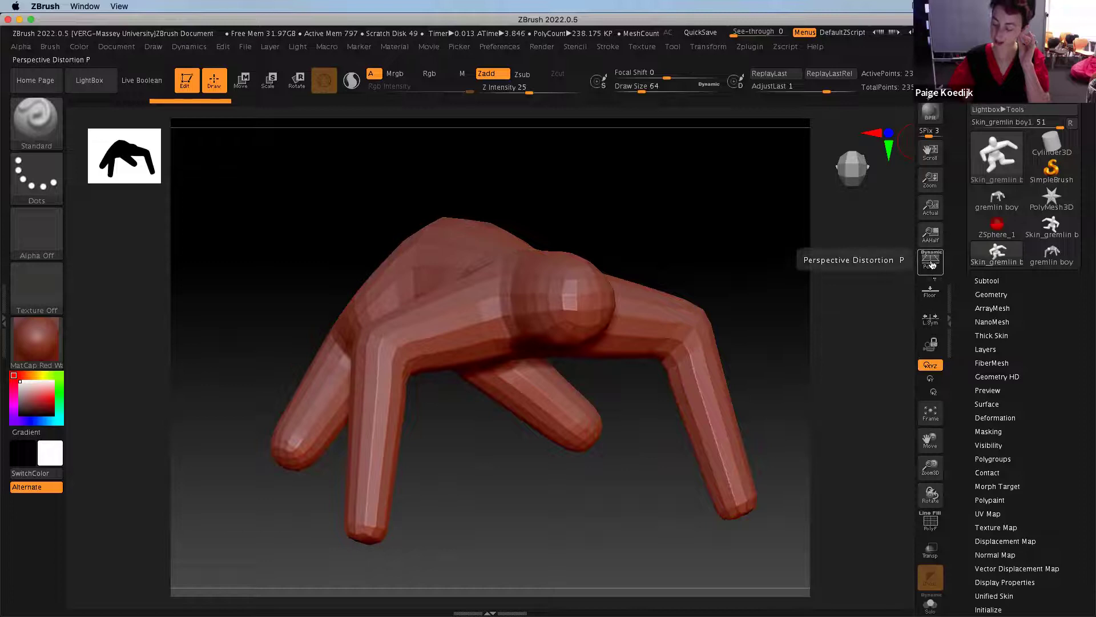
Turn on the floor grid, add the X and Z planes and hide the Y plane
{"action": "left_click", "coordinate": [933, 302]}
{"action": "left_click_drag", "start_coordinate": [790, 286], "coordinate": [673, 286]}
{"action": "left_click_drag", "start_coordinate": [344, 562], "coordinate": [403, 584]}
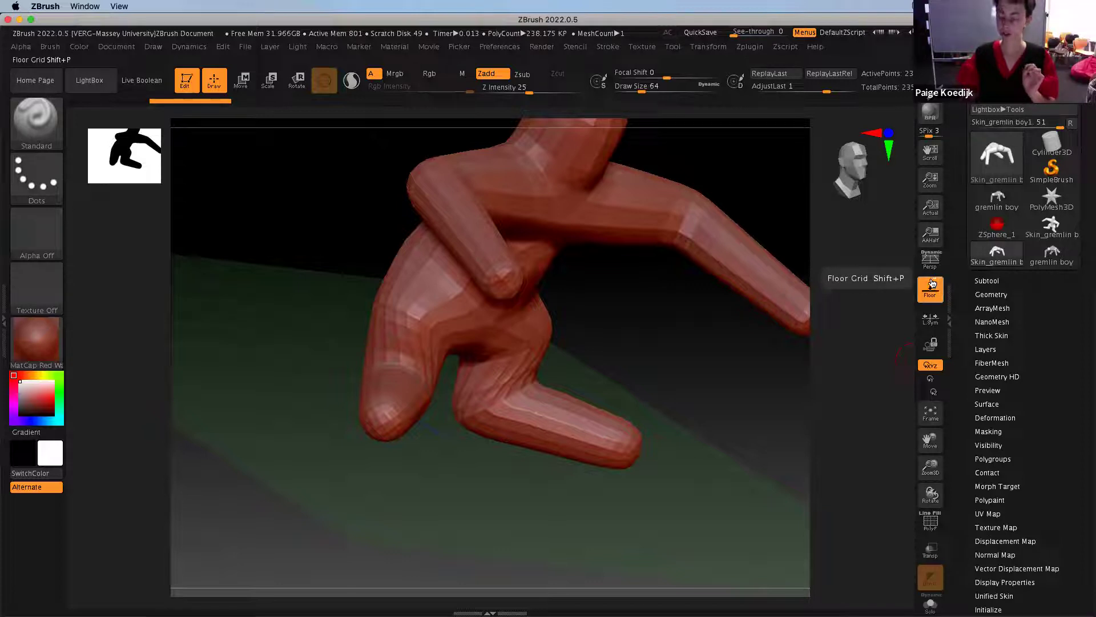
{"action": "left_click", "coordinate": [936, 281]}
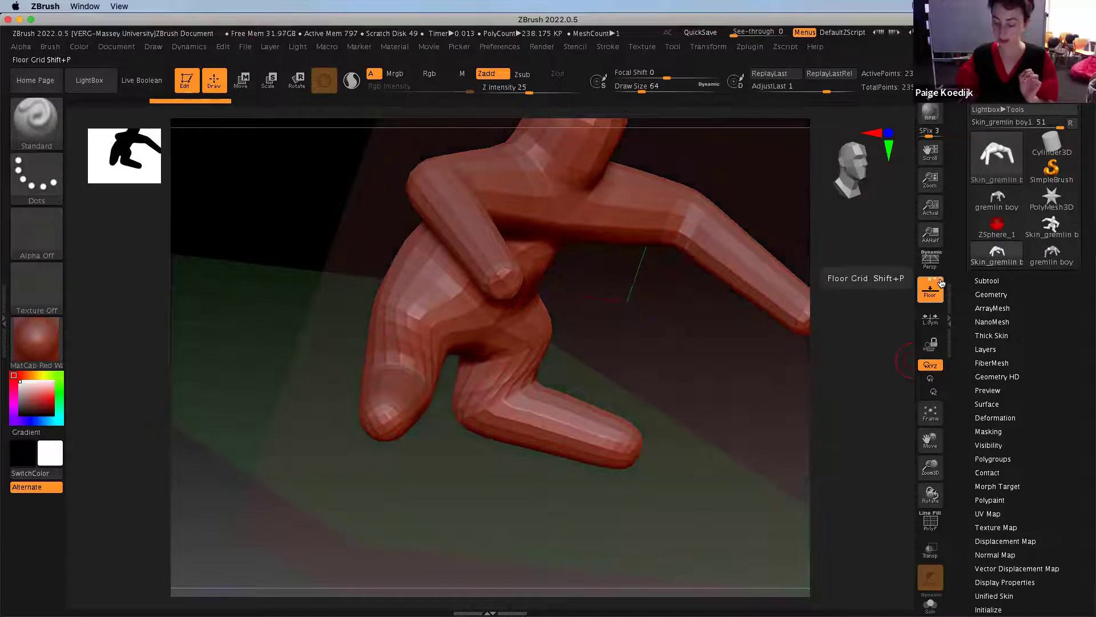
{"action": "left_click", "coordinate": [940, 281]}
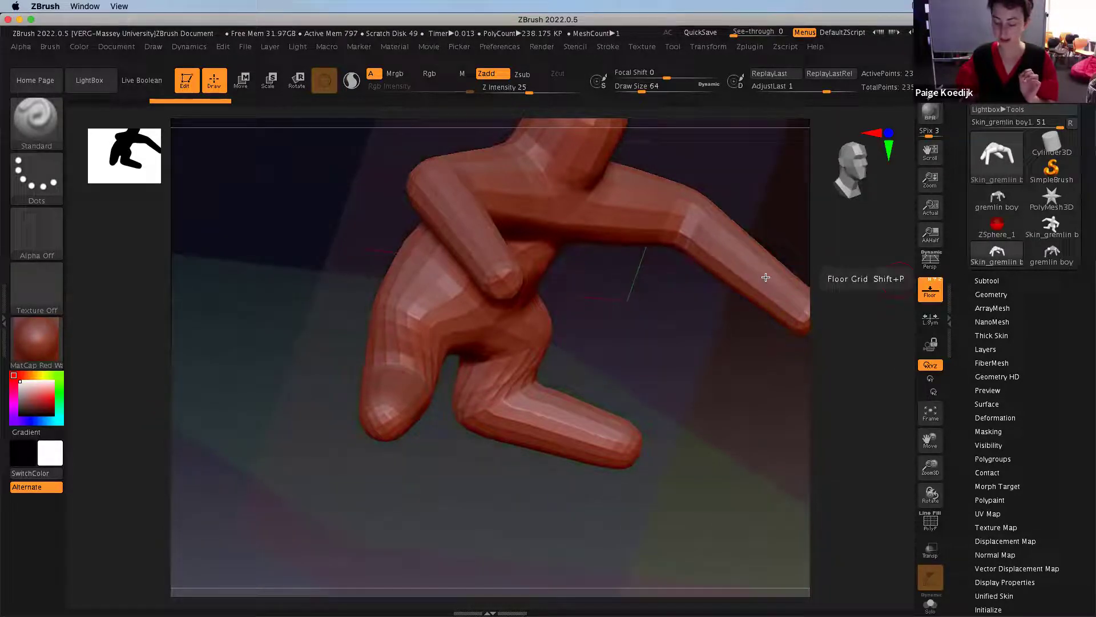
{"action": "left_click", "coordinate": [938, 281]}
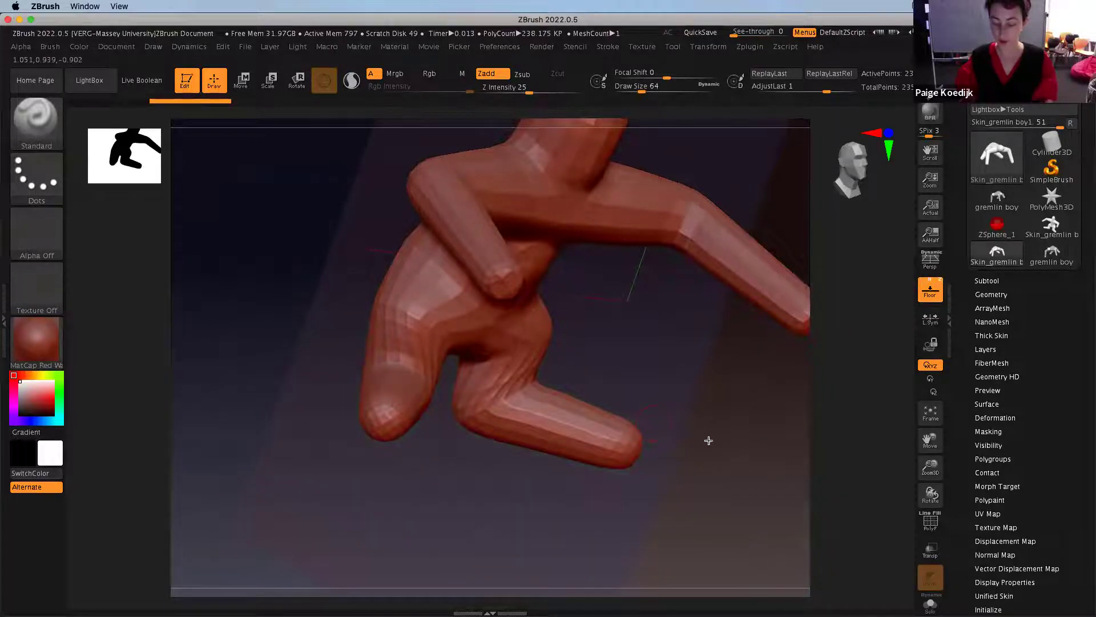
Bring the whole figure into frame and snap it to a straight front view against the grid
{"action": "left_click_drag", "start_coordinate": [708, 440], "coordinate": [705, 428]}
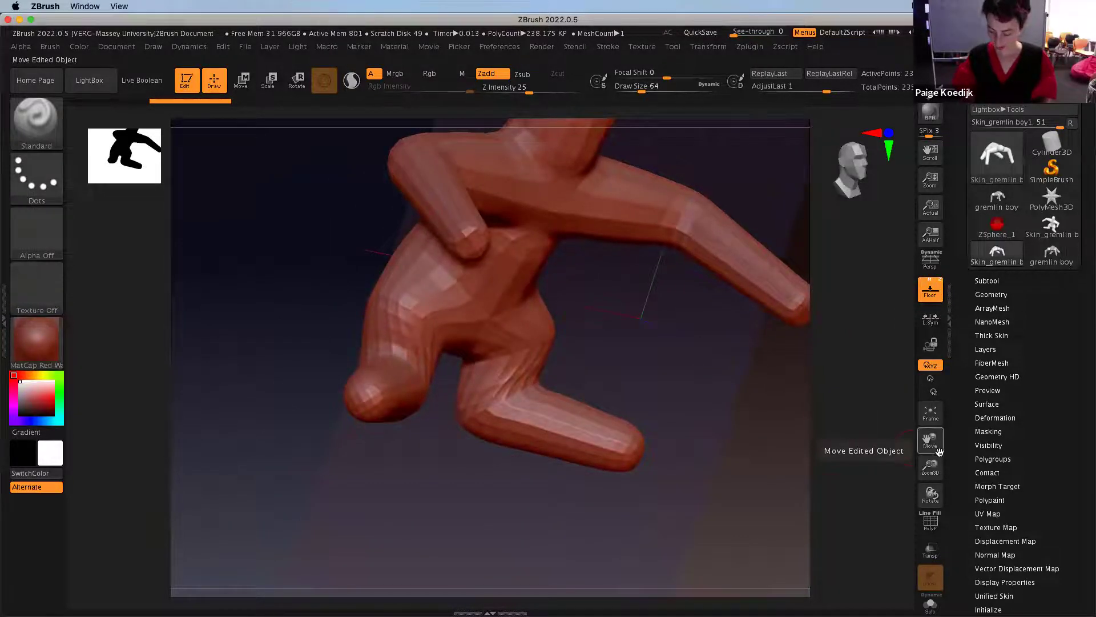
{"action": "mouse_move", "coordinate": [930, 466]}
{"action": "left_mouse_down"}
{"action": "mouse_move", "coordinate": [736, 422]}
{"action": "mouse_move", "coordinate": [732, 389]}
{"action": "mouse_move", "coordinate": [710, 413]}
{"action": "mouse_move", "coordinate": [708, 402]}
{"action": "mouse_move", "coordinate": [717, 432]}
{"action": "left_mouse_up"}
{"action": "key", "text": "ctrl"}
{"action": "mouse_move", "coordinate": [707, 389]}
{"action": "left_mouse_down", "text": "alt"}
{"action": "mouse_move", "coordinate": [738, 485]}
{"action": "mouse_move", "coordinate": [753, 480]}
{"action": "mouse_move", "coordinate": [736, 465]}
{"action": "mouse_move", "coordinate": [775, 480]}
{"action": "mouse_move", "coordinate": [729, 482]}
{"action": "mouse_move", "coordinate": [707, 402]}
{"action": "left_mouse_up", "text": "alt"}
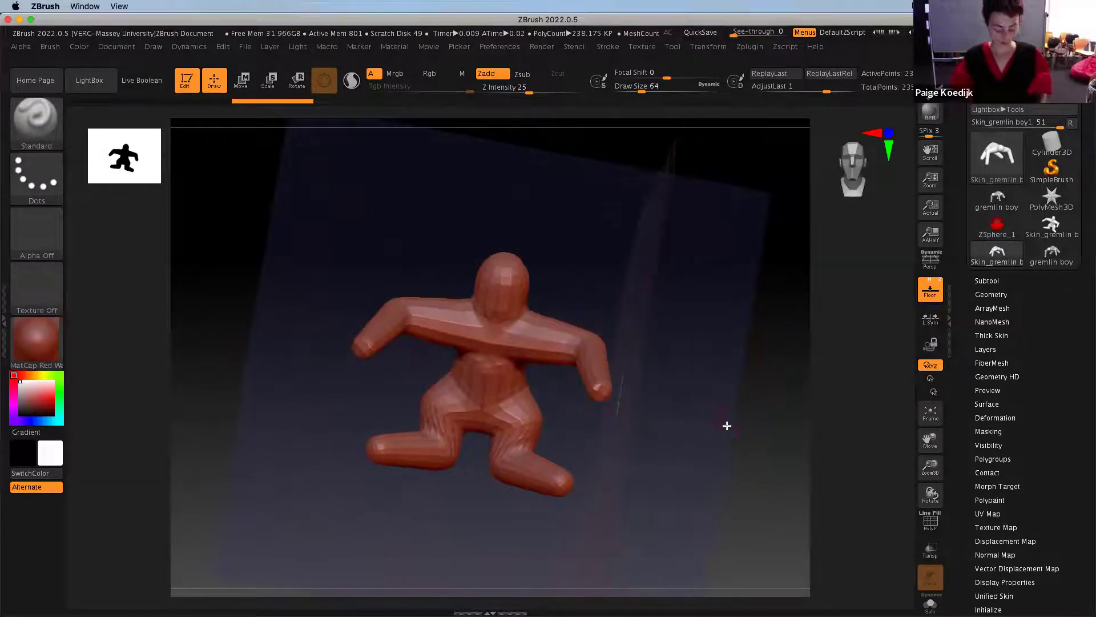
{"action": "left_click_drag", "start_coordinate": [797, 201], "coordinate": [795, 206], "text": "shift"}
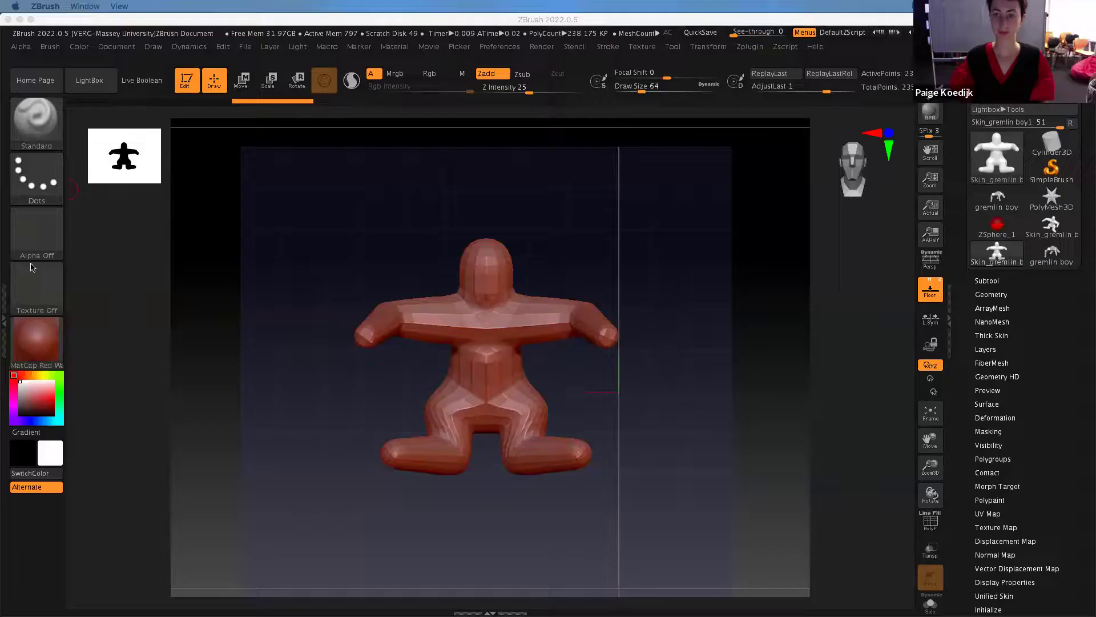
Assign the jelly bean image Texture 23 as Map1 of the Front-Back grid plane
{"action": "left_click", "coordinate": [595, 21]}
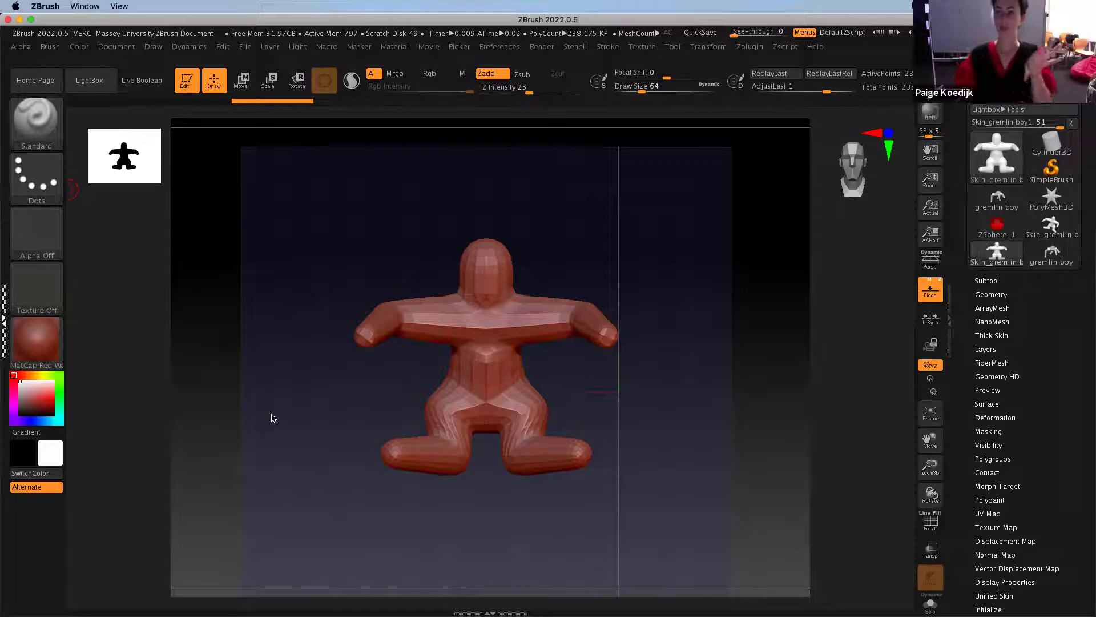
{"action": "left_click", "coordinate": [154, 48]}
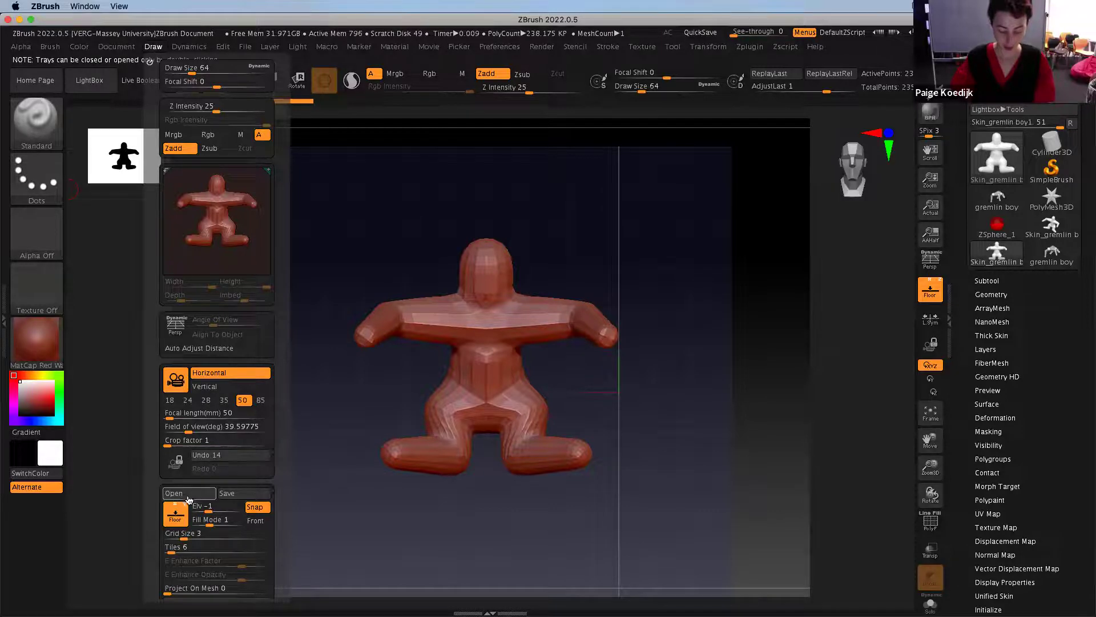
{"action": "scroll", "coordinate": [153, 485], "scroll_direction": "down", "scroll_amount": 8}
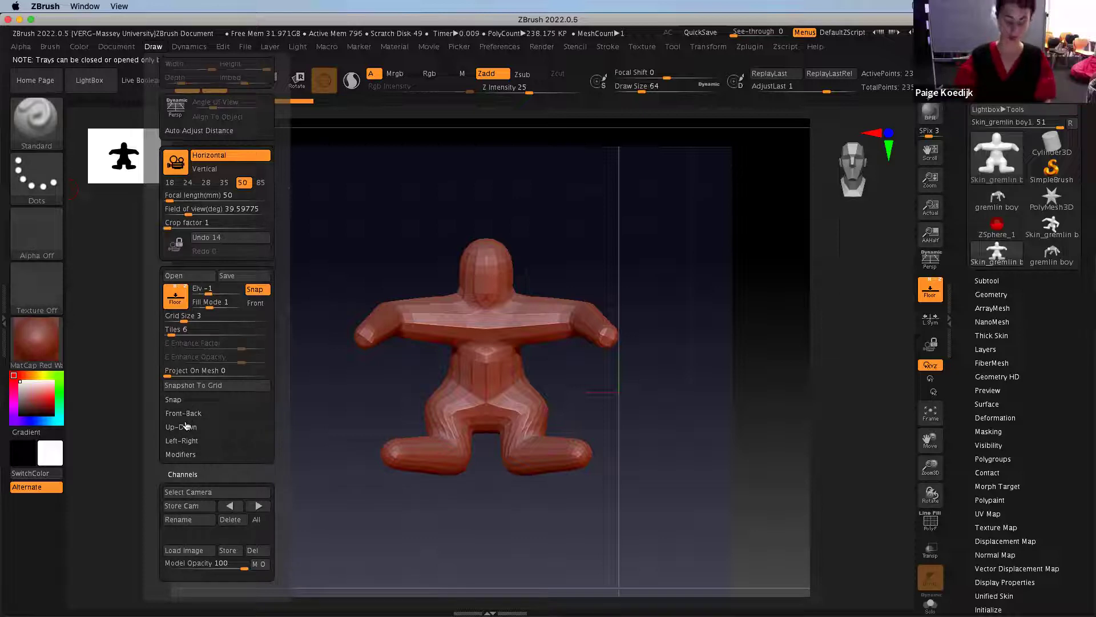
{"action": "left_click", "coordinate": [184, 417]}
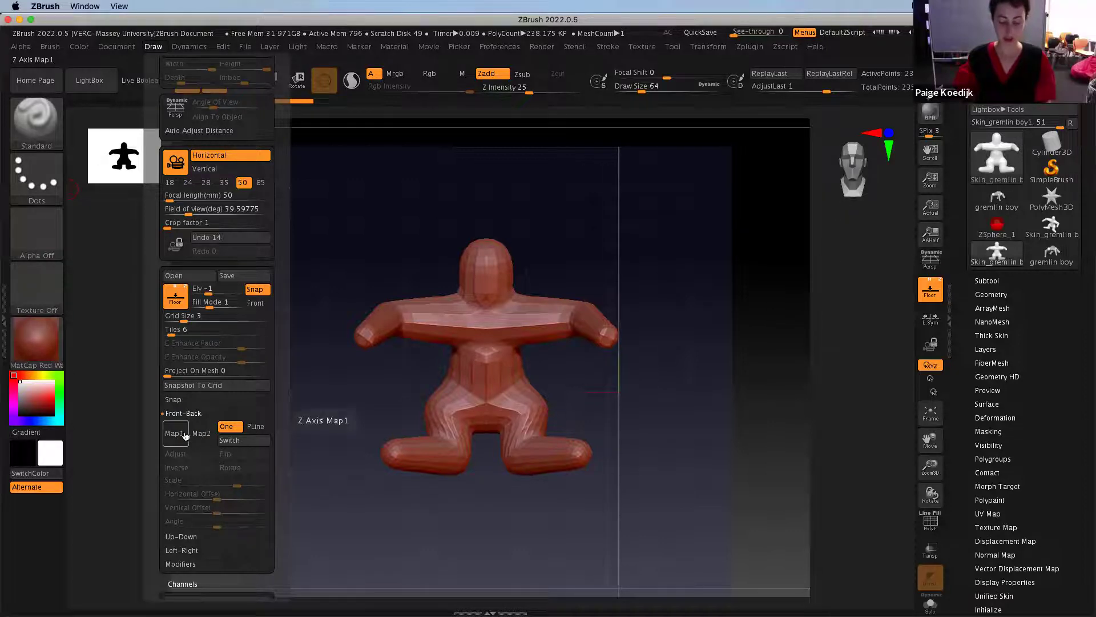
{"action": "left_click", "coordinate": [182, 438]}
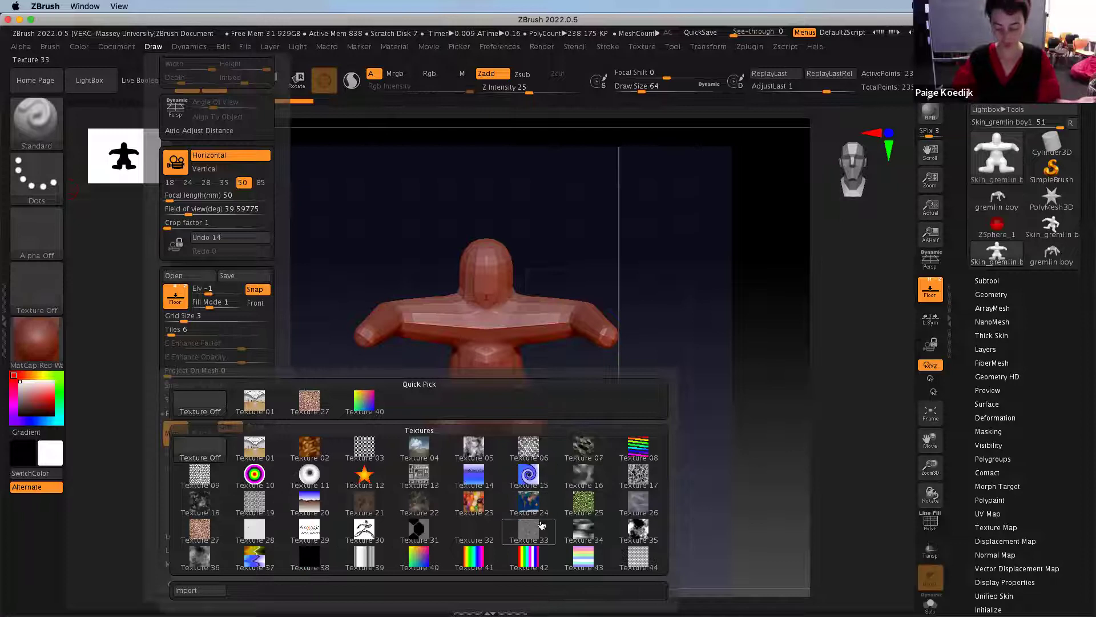
{"action": "mouse_move", "coordinate": [456, 512]}
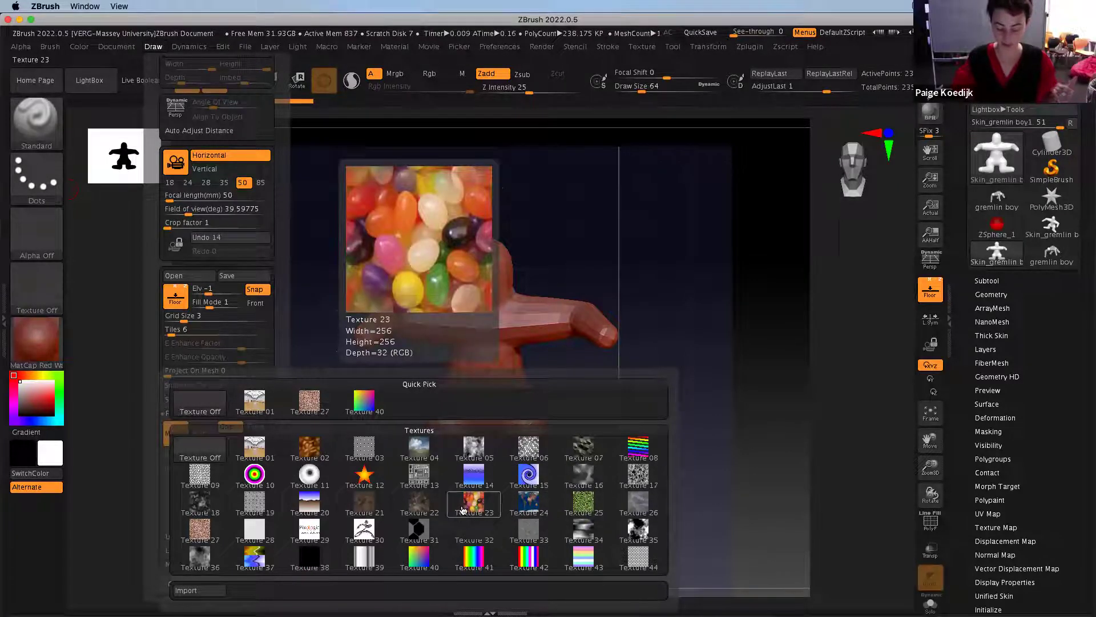
{"action": "left_click", "coordinate": [460, 508]}
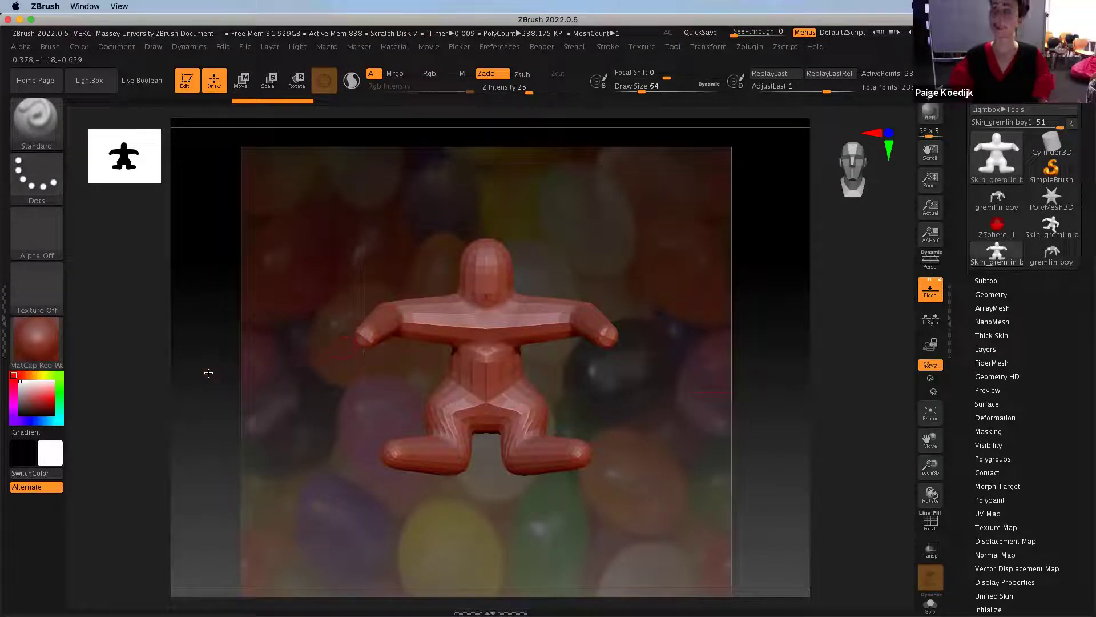
Turn the figure to a side view and start importing an image for Map1 of the Left-Right grid plane
{"action": "left_click_drag", "start_coordinate": [213, 372], "coordinate": [257, 376]}
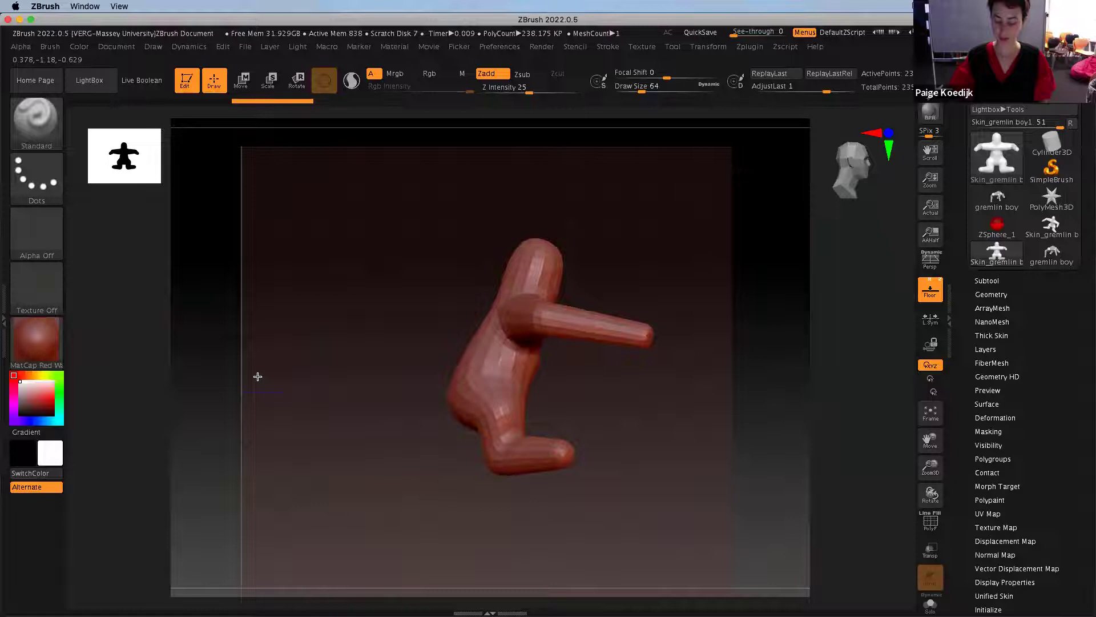
{"action": "left_click", "coordinate": [153, 48]}
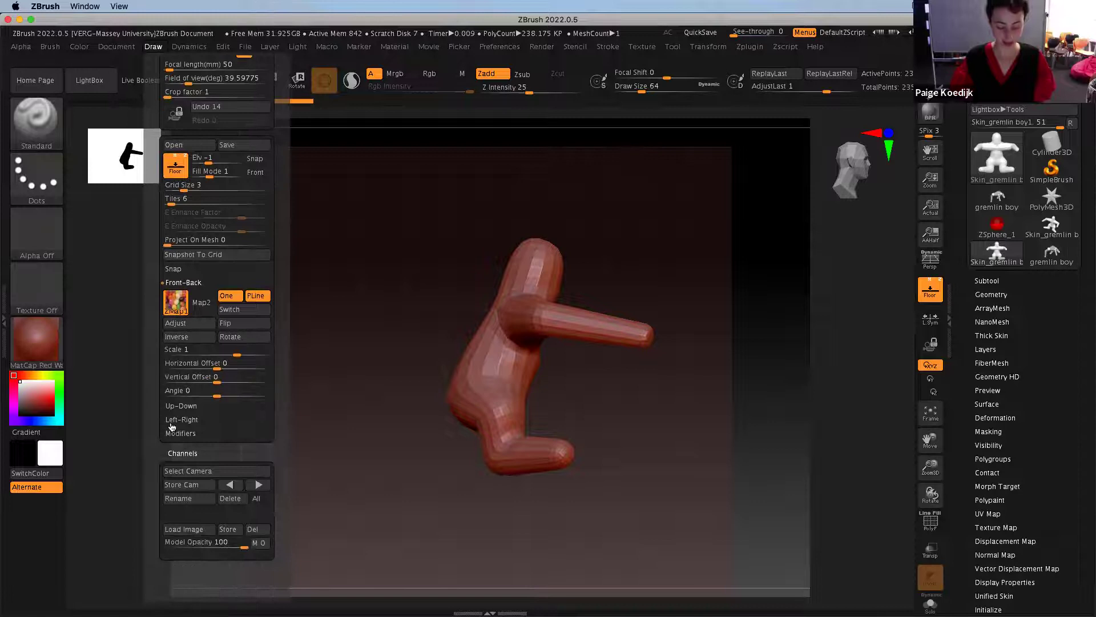
{"action": "left_click", "coordinate": [177, 422]}
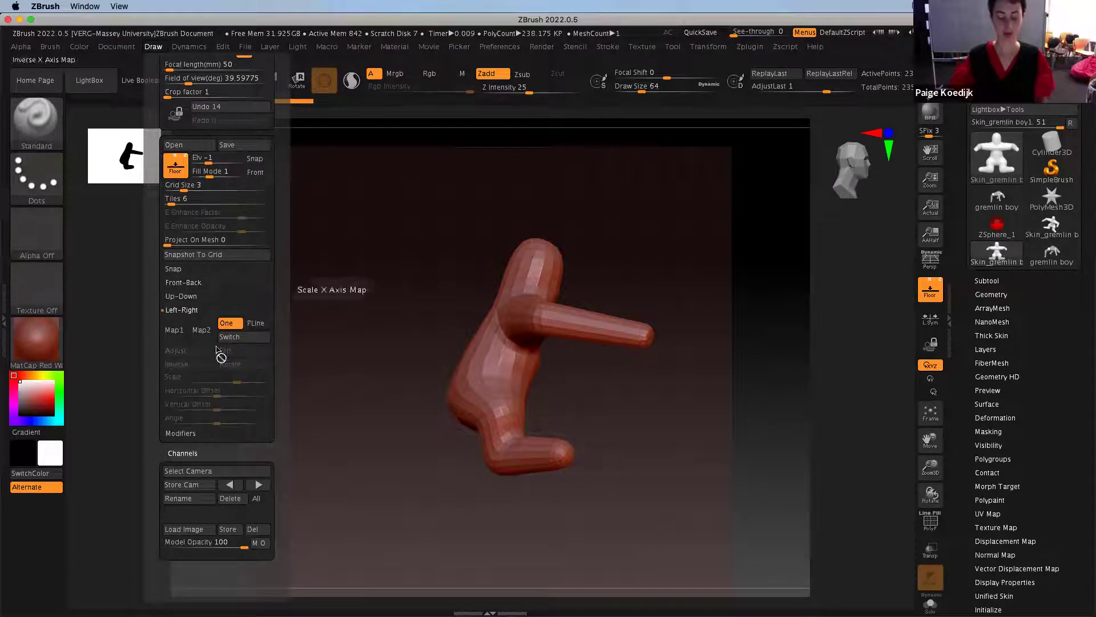
{"action": "left_click", "coordinate": [182, 338]}
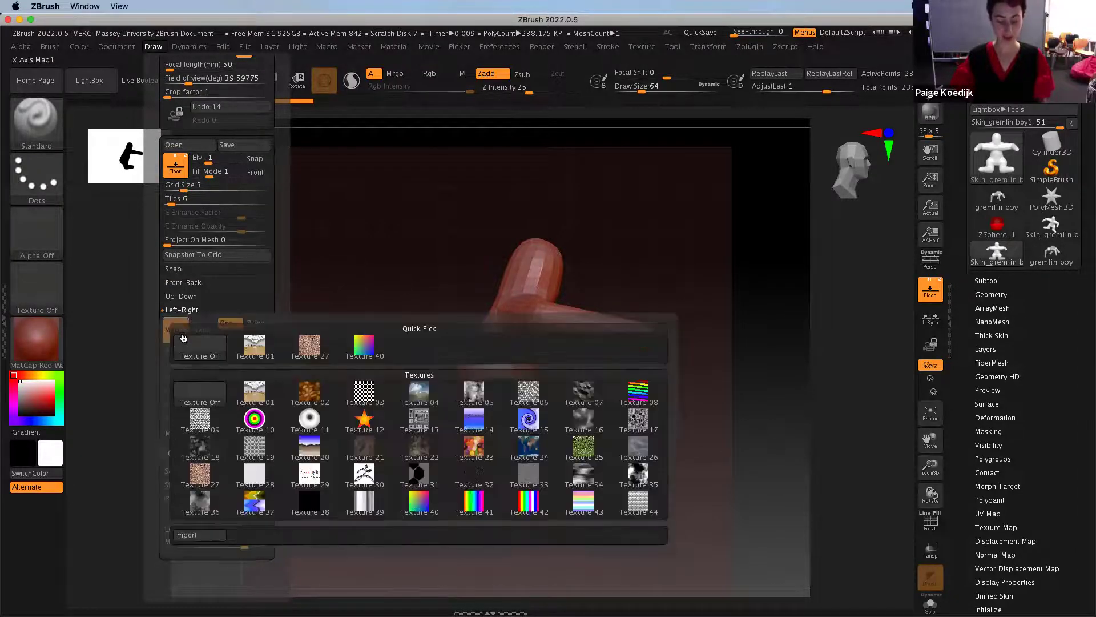
{"action": "left_click", "coordinate": [193, 537]}
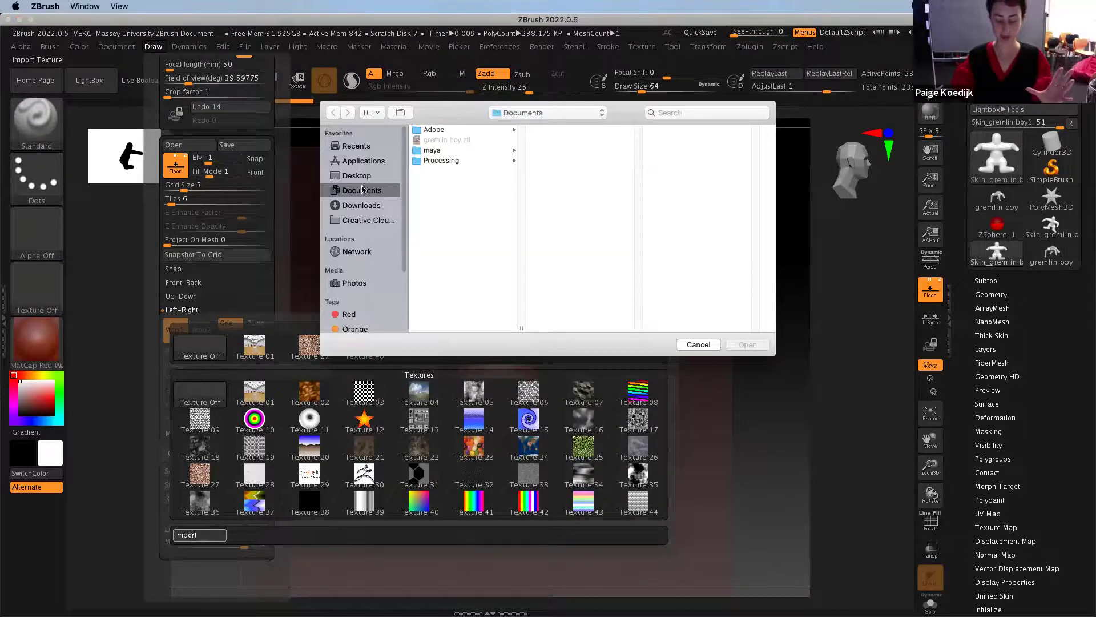
Import 2022_PhotoComp_Example.psd from the Downloads folder as Map1 of the Left-Right grid plane
{"action": "left_click", "coordinate": [363, 206]}
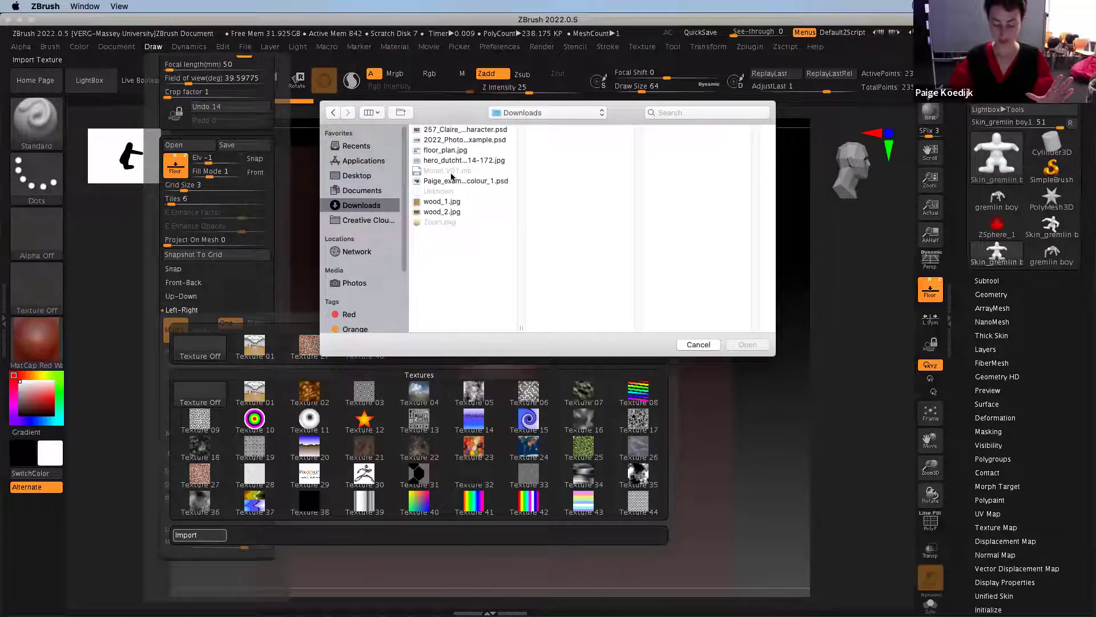
{"action": "left_click", "coordinate": [444, 183]}
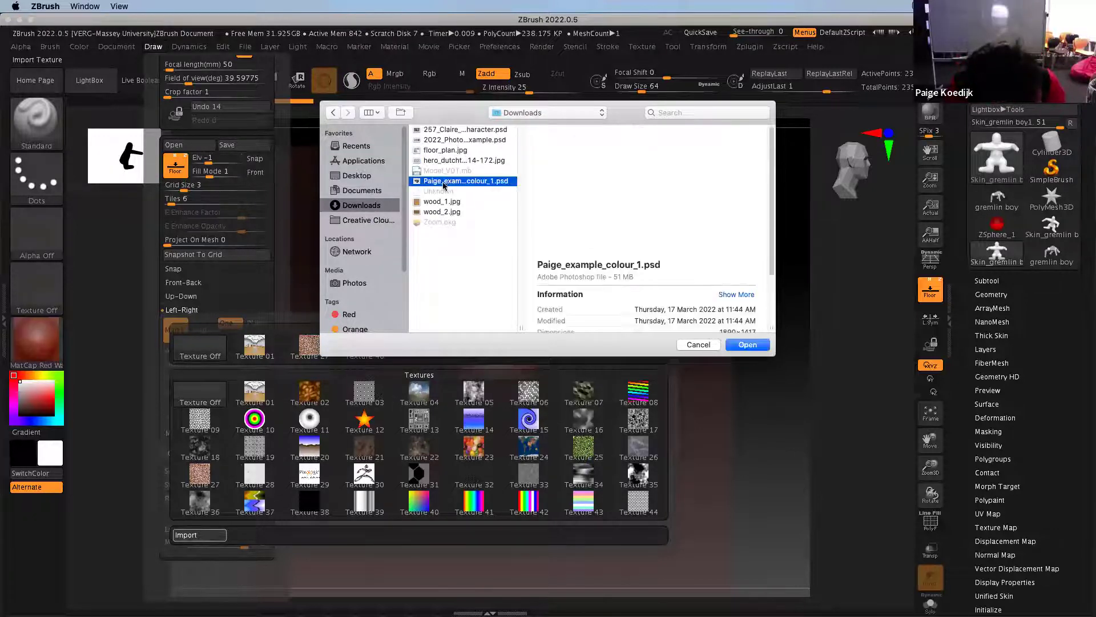
{"action": "left_click", "coordinate": [444, 130]}
{"action": "left_click", "coordinate": [448, 150]}
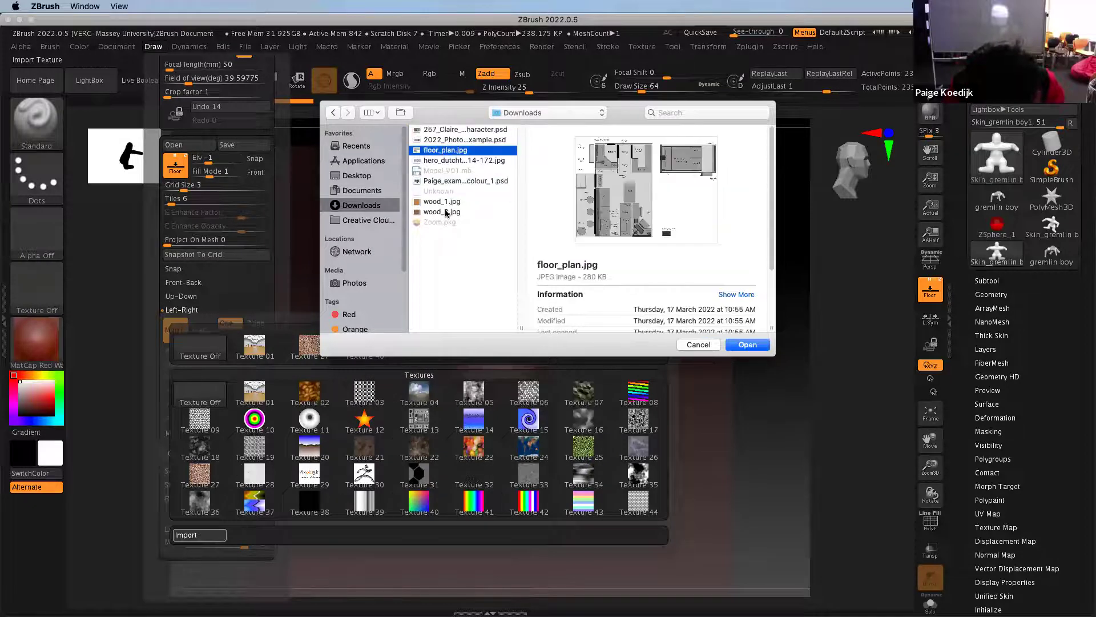
{"action": "left_click", "coordinate": [447, 212]}
{"action": "left_click", "coordinate": [448, 161]}
{"action": "left_click", "coordinate": [449, 140]}
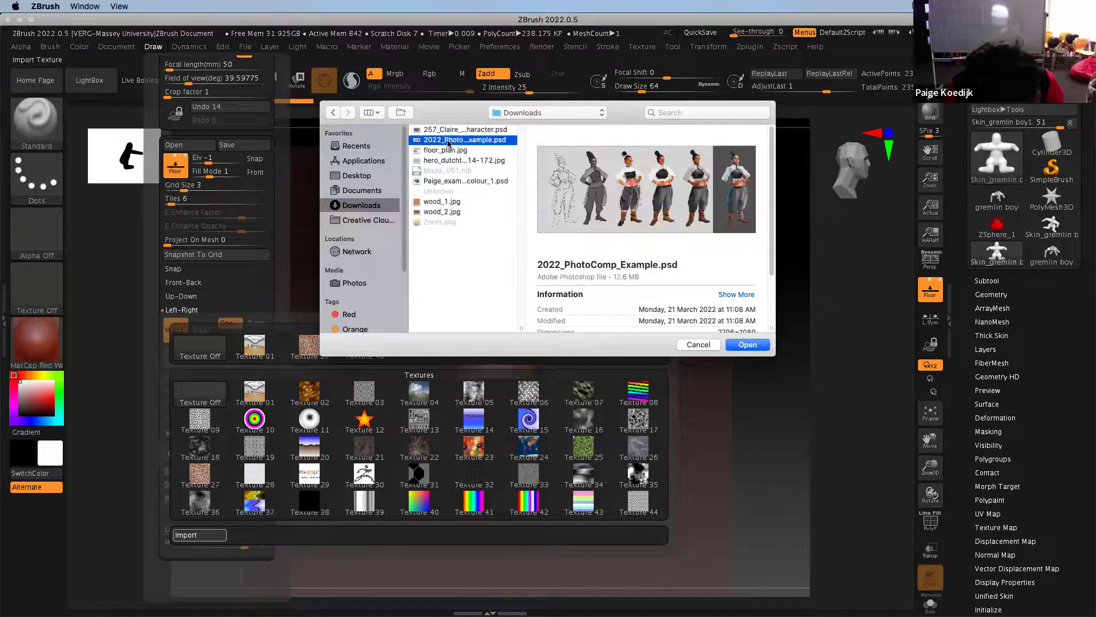
{"action": "left_click", "coordinate": [445, 181]}
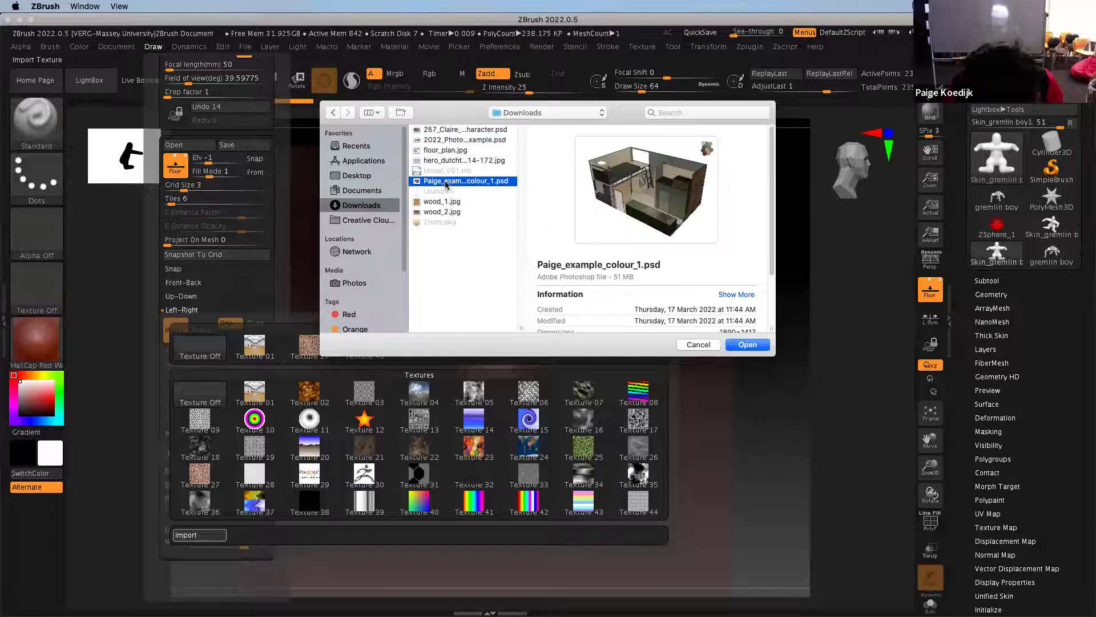
{"action": "left_click", "coordinate": [761, 343]}
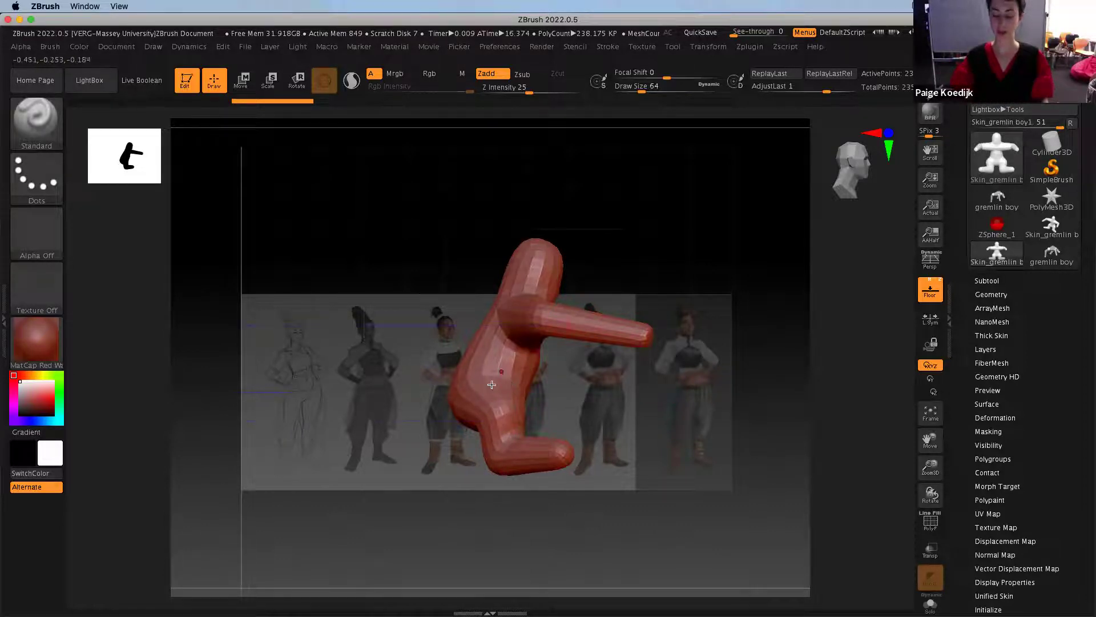
Raise the floor grid's Fill Mode so the reference images display at full strength over the figure
{"action": "left_click", "coordinate": [156, 48]}
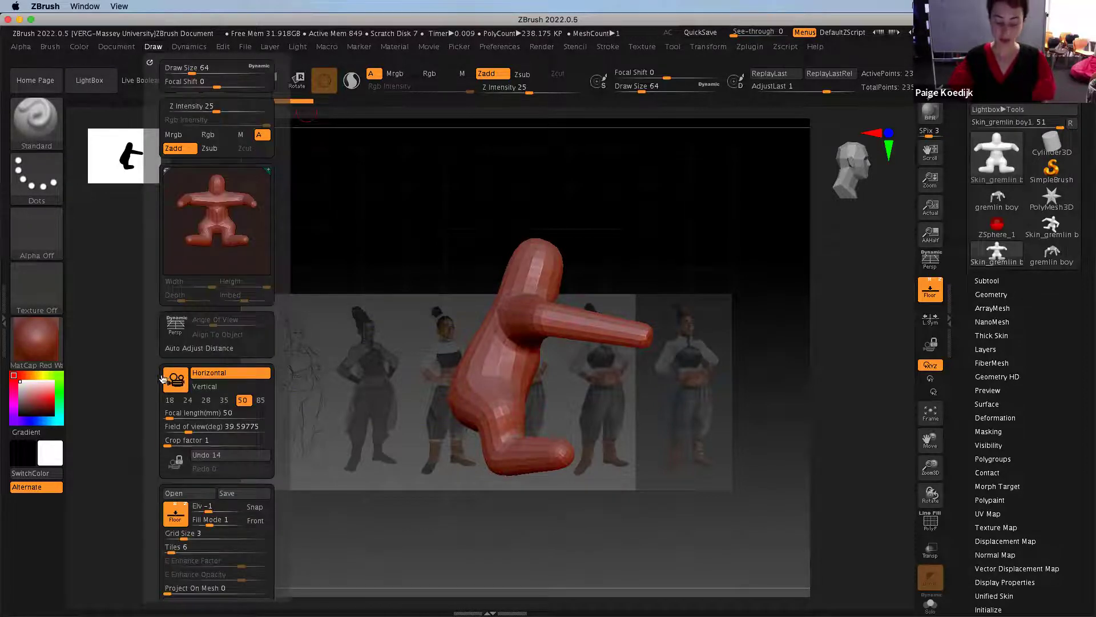
{"action": "scroll", "coordinate": [163, 379], "scroll_direction": "down", "scroll_amount": 10}
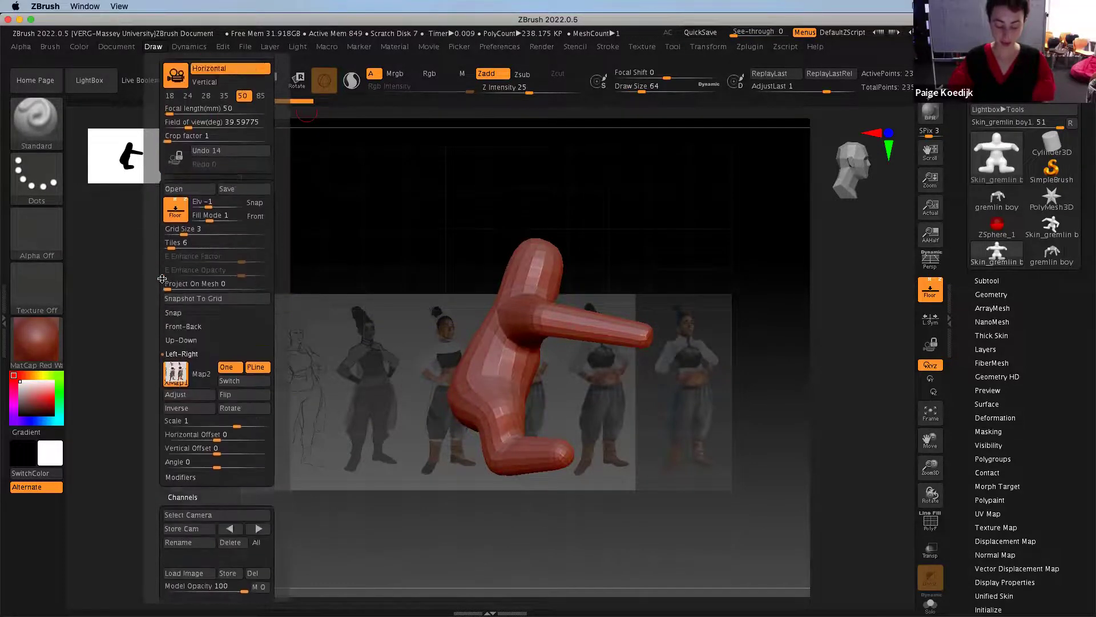
{"action": "scroll", "coordinate": [162, 278], "scroll_direction": "up", "scroll_amount": 1}
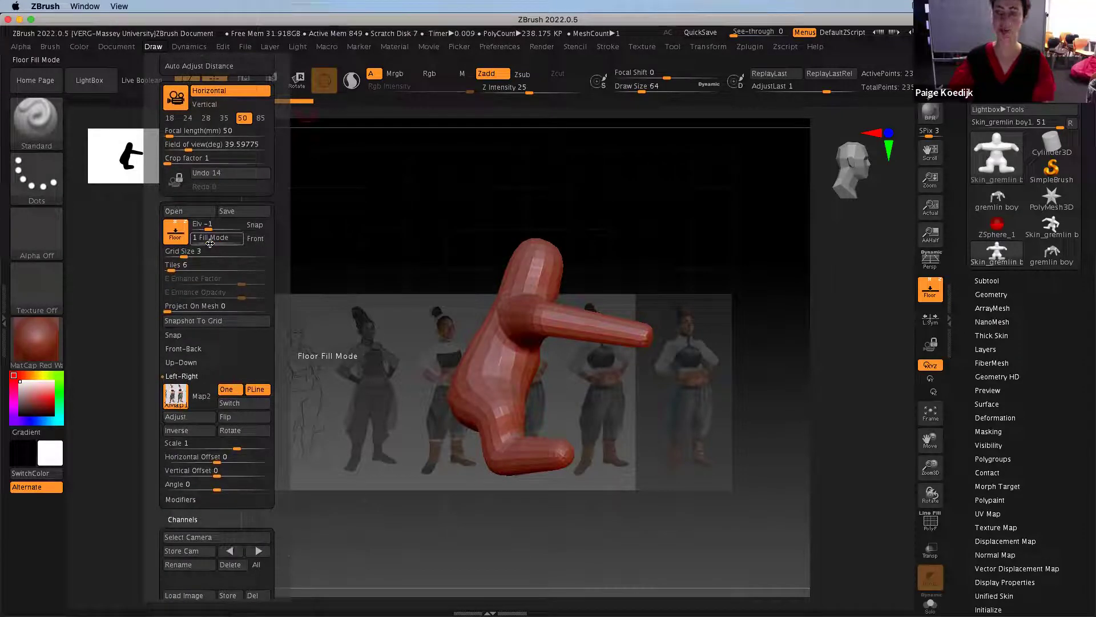
{"action": "left_click_drag", "start_coordinate": [210, 242], "coordinate": [238, 242]}
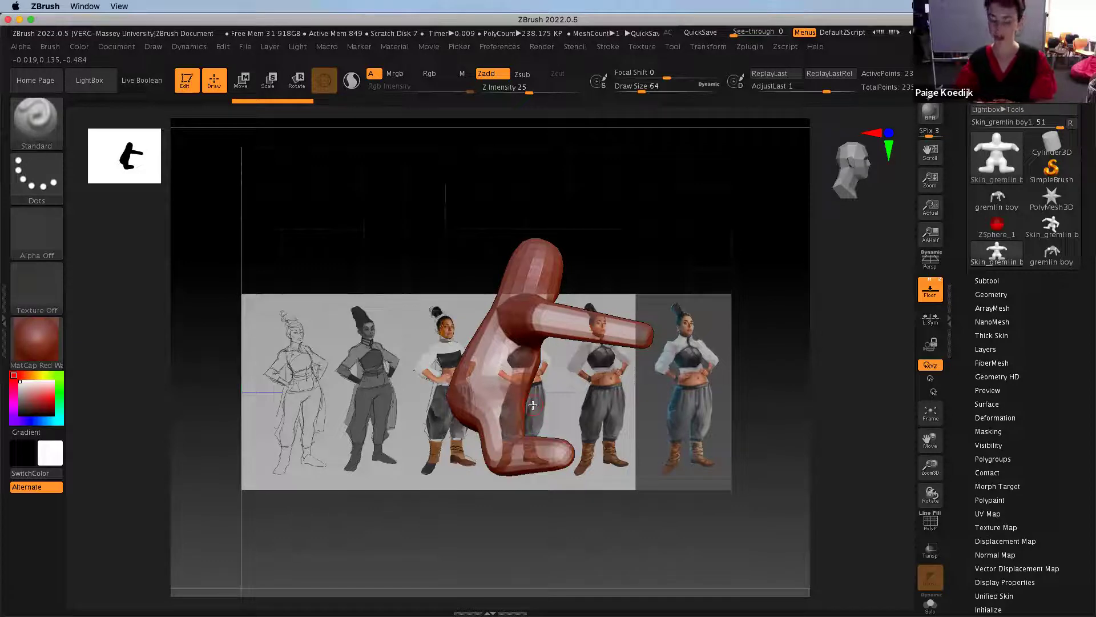
Toggle the floor grid off and on while examining the figure against both reference planes from several angles
{"action": "left_click_drag", "start_coordinate": [778, 321], "coordinate": [763, 332]}
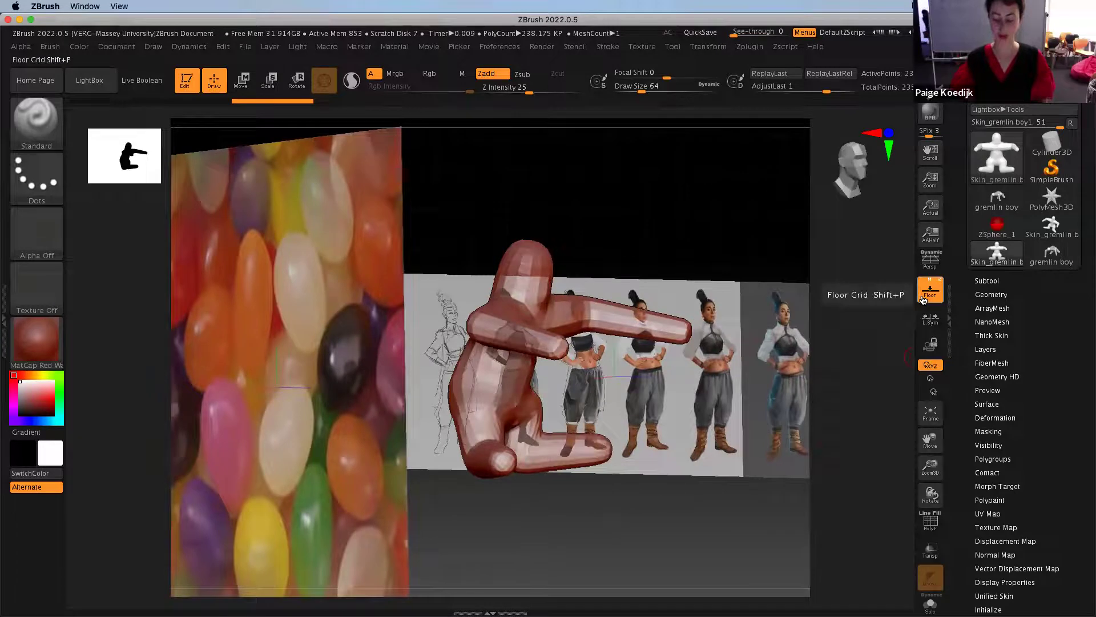
{"action": "left_click", "coordinate": [923, 299]}
{"action": "left_click_drag", "start_coordinate": [739, 455], "coordinate": [676, 478]}
{"action": "left_click", "coordinate": [930, 291]}
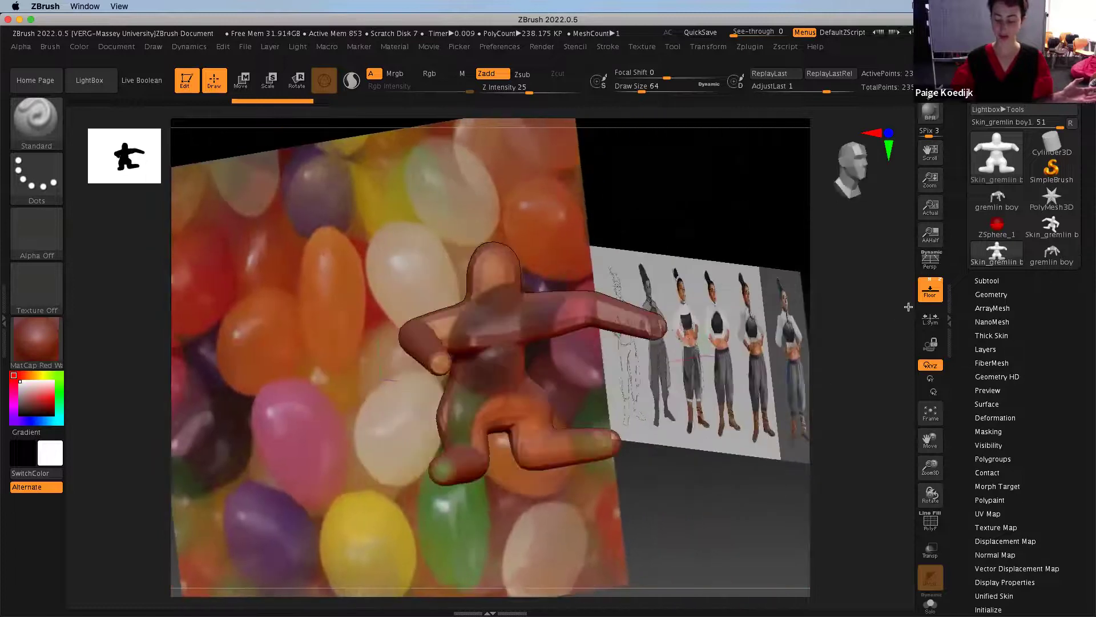
{"action": "left_click", "coordinate": [920, 298]}
{"action": "left_click_drag", "start_coordinate": [712, 304], "coordinate": [727, 299]}
{"action": "left_click", "coordinate": [930, 291]}
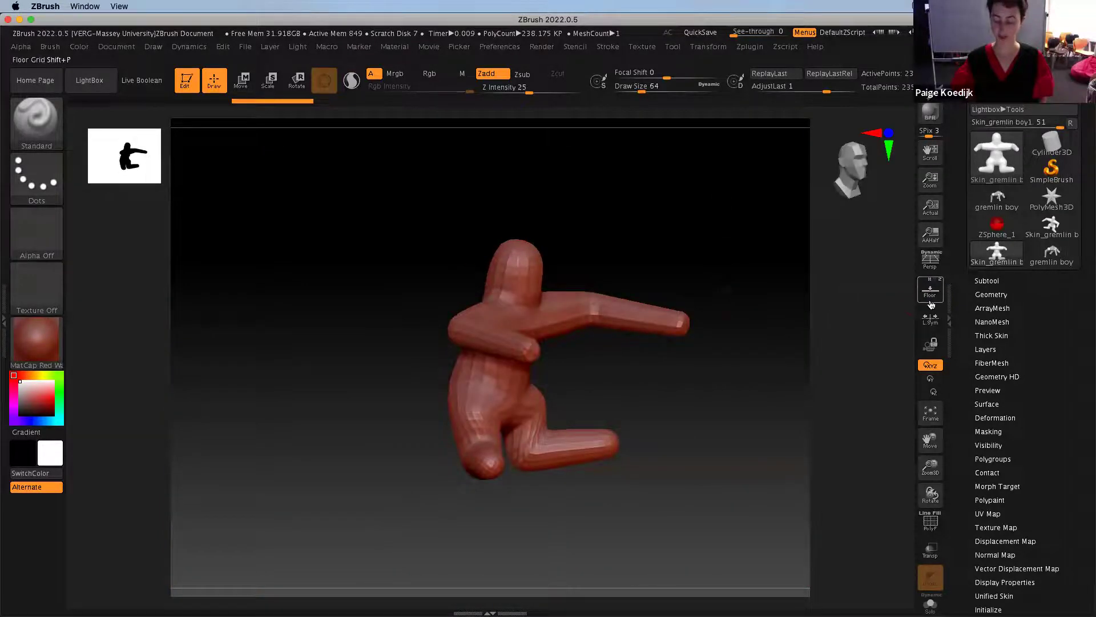
{"action": "left_click_drag", "start_coordinate": [661, 502], "coordinate": [666, 529]}
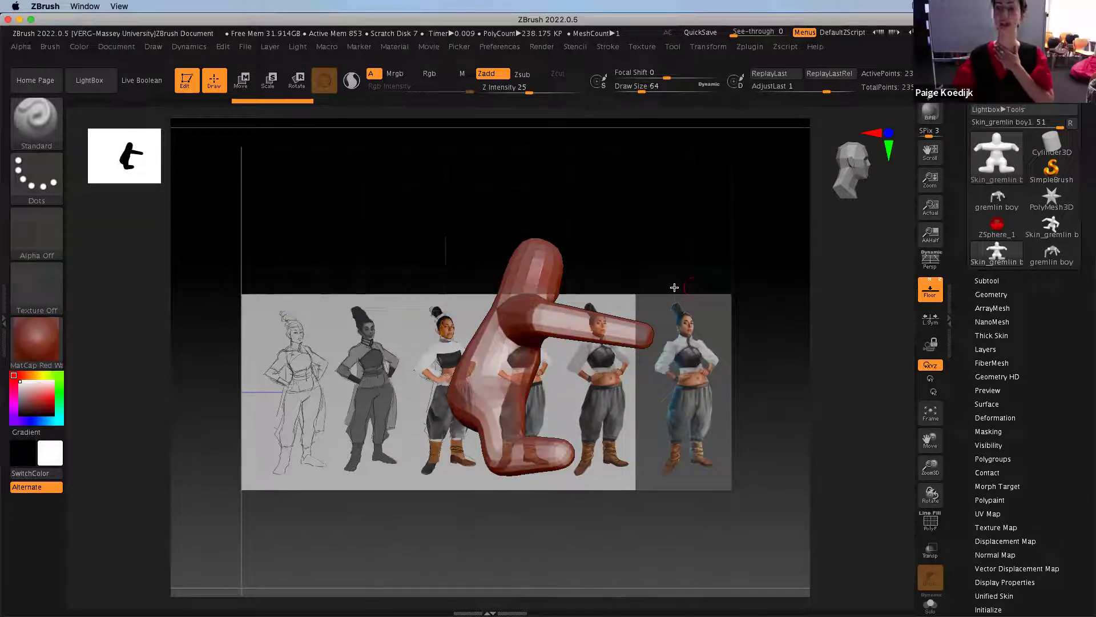
Compare the figure and reference planes with perspective distortion on and off, finishing with it off
{"action": "left_click", "coordinate": [929, 271]}
{"action": "left_click", "coordinate": [929, 270]}
{"action": "left_click", "coordinate": [929, 270]}
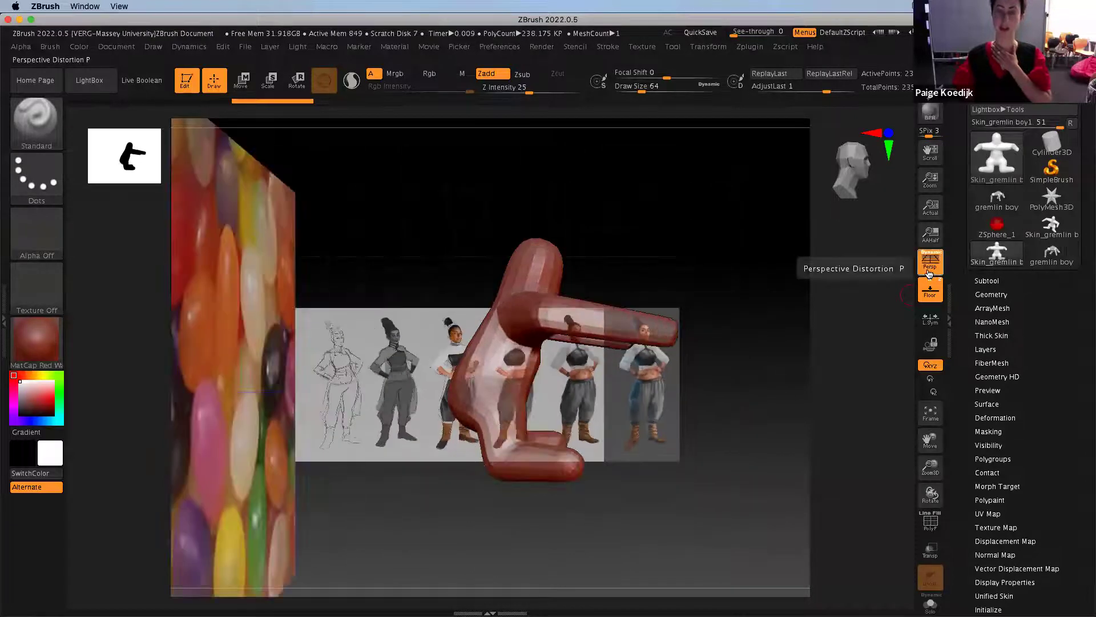
{"action": "left_click_drag", "start_coordinate": [762, 432], "coordinate": [742, 454]}
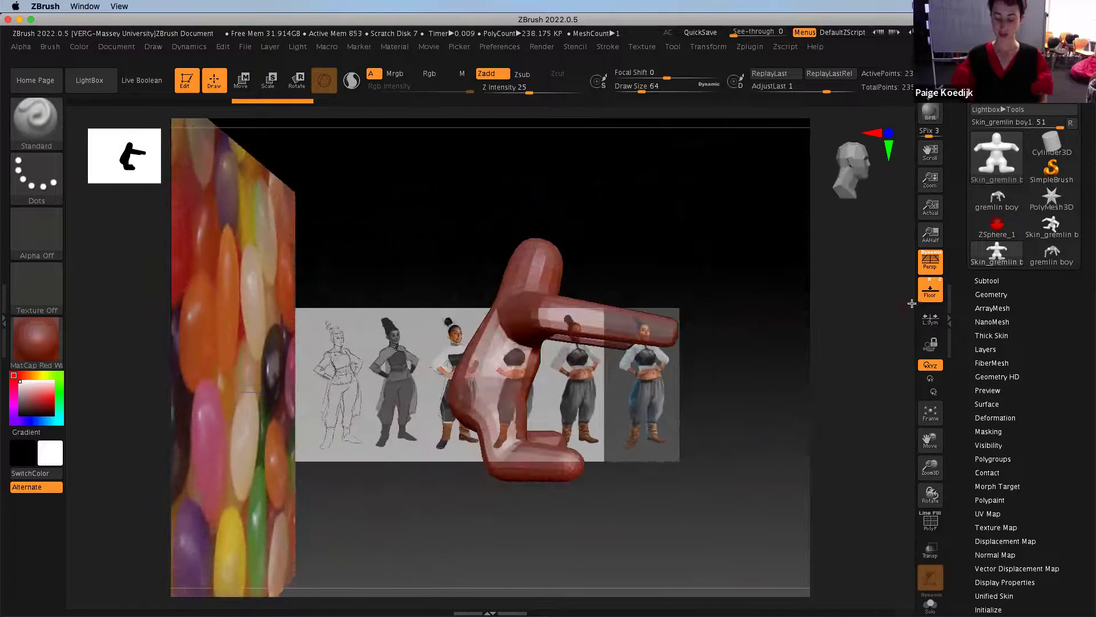
{"action": "left_click", "coordinate": [929, 266]}
{"action": "left_click_drag", "start_coordinate": [721, 244], "coordinate": [678, 260]}
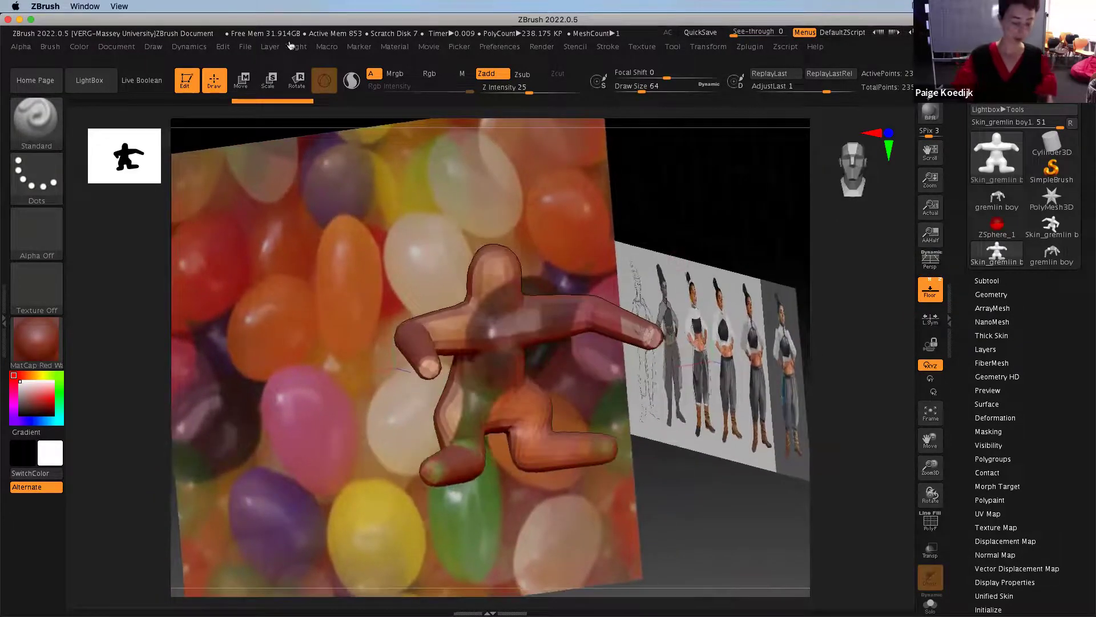
Hide the floor grid with its reference images and frame the whole figure in a raised front view
{"action": "left_click", "coordinate": [935, 287]}
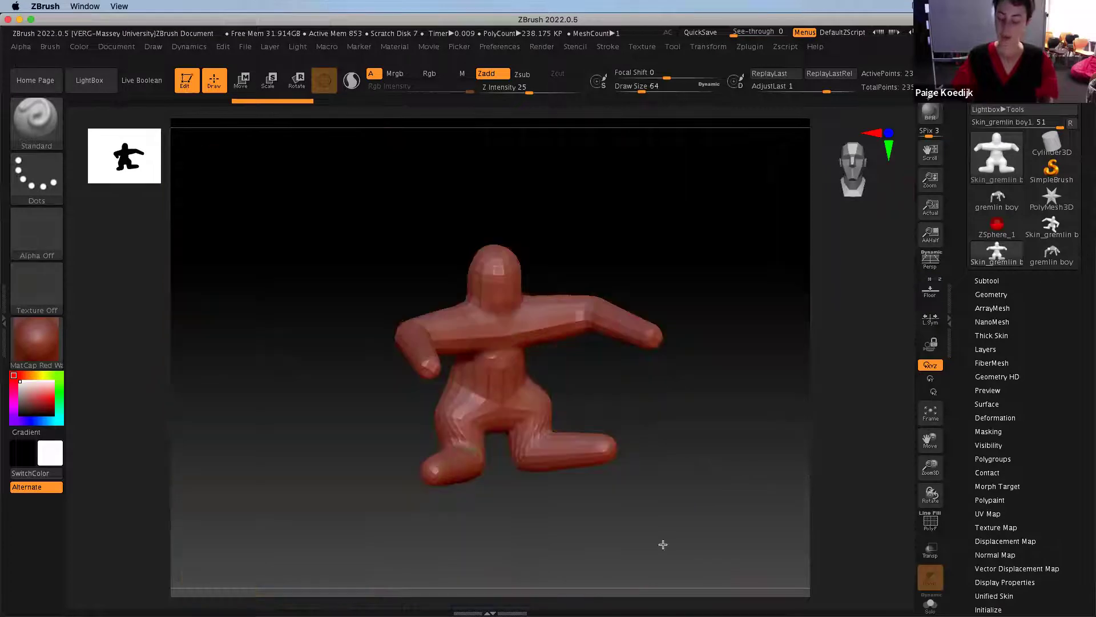
{"action": "left_click_drag", "start_coordinate": [311, 526], "coordinate": [309, 522]}
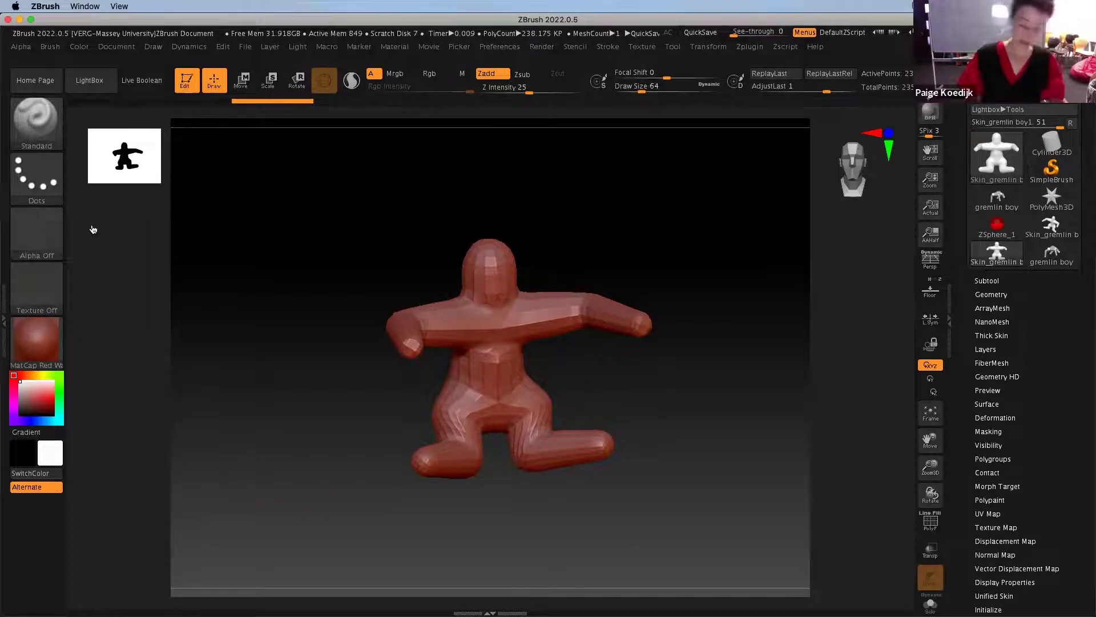
{"action": "left_click_drag", "start_coordinate": [691, 384], "coordinate": [656, 419]}
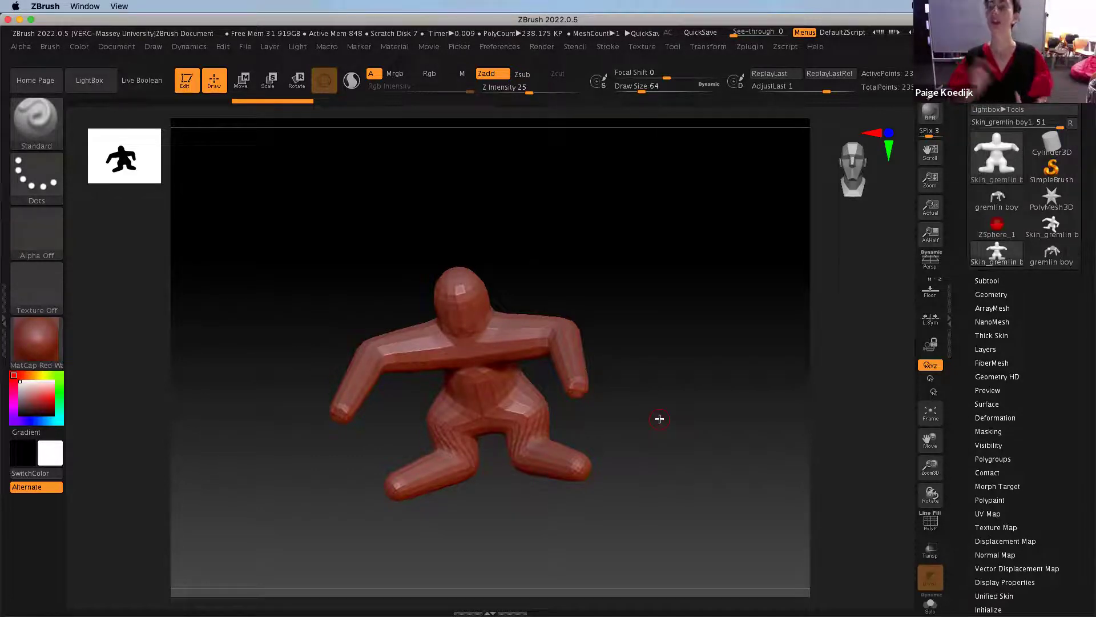
{"action": "mouse_move", "coordinate": [656, 419]}
{"action": "left_mouse_down"}
{"action": "mouse_move", "coordinate": [666, 375]}
{"action": "mouse_move", "coordinate": [651, 386]}
{"action": "mouse_move", "coordinate": [668, 384]}
{"action": "mouse_move", "coordinate": [657, 399]}
{"action": "left_mouse_up"}
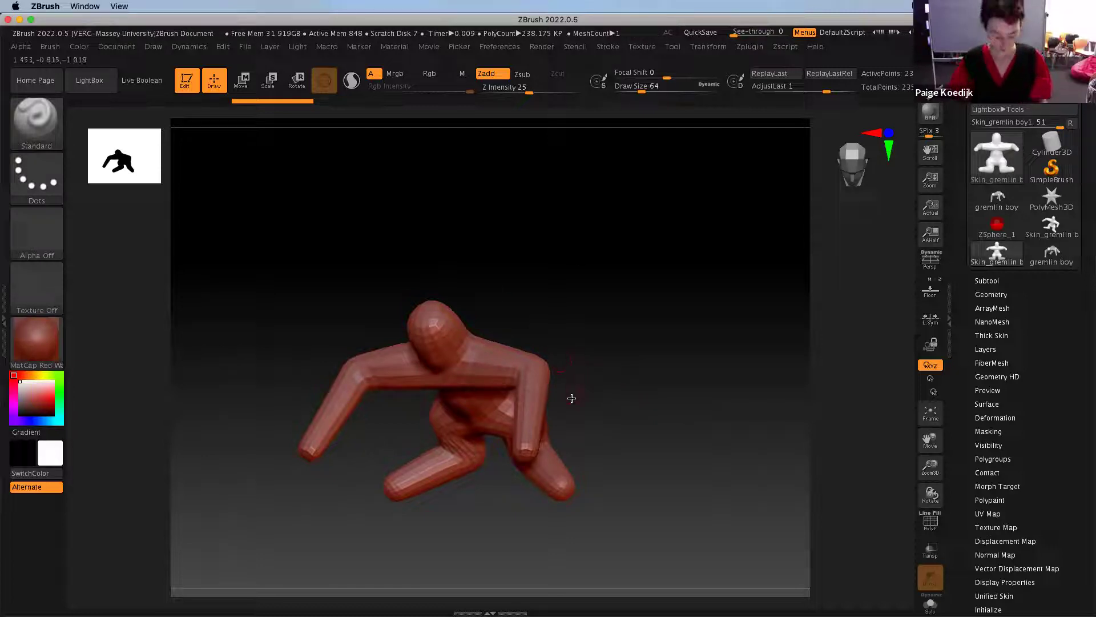
{"action": "key", "text": "f"}
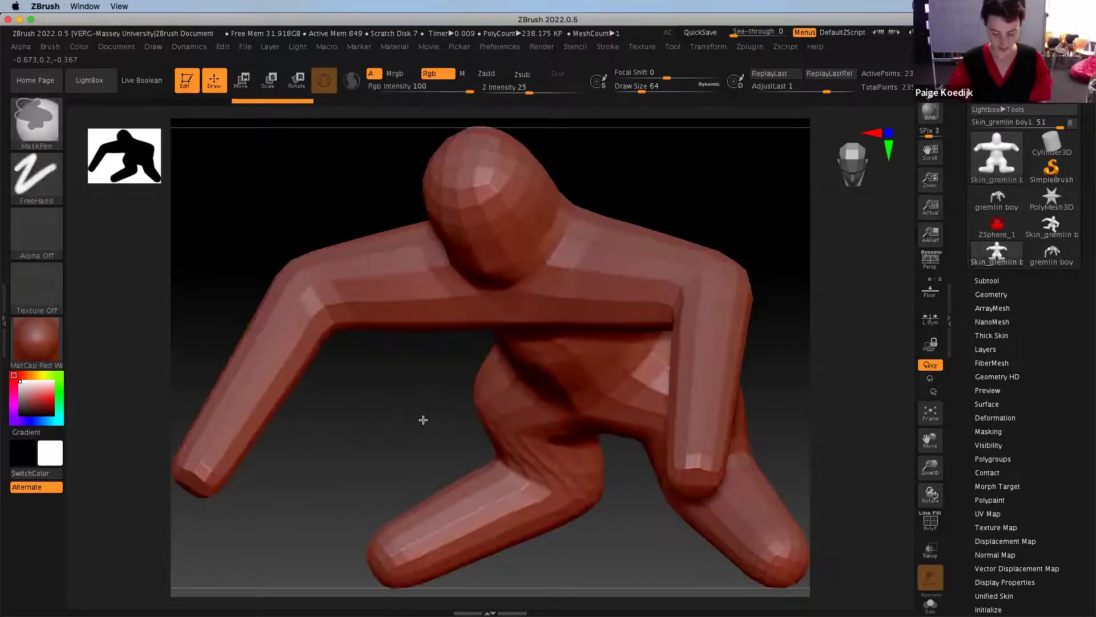
{"action": "left_click_drag", "start_coordinate": [934, 467], "coordinate": [937, 475]}
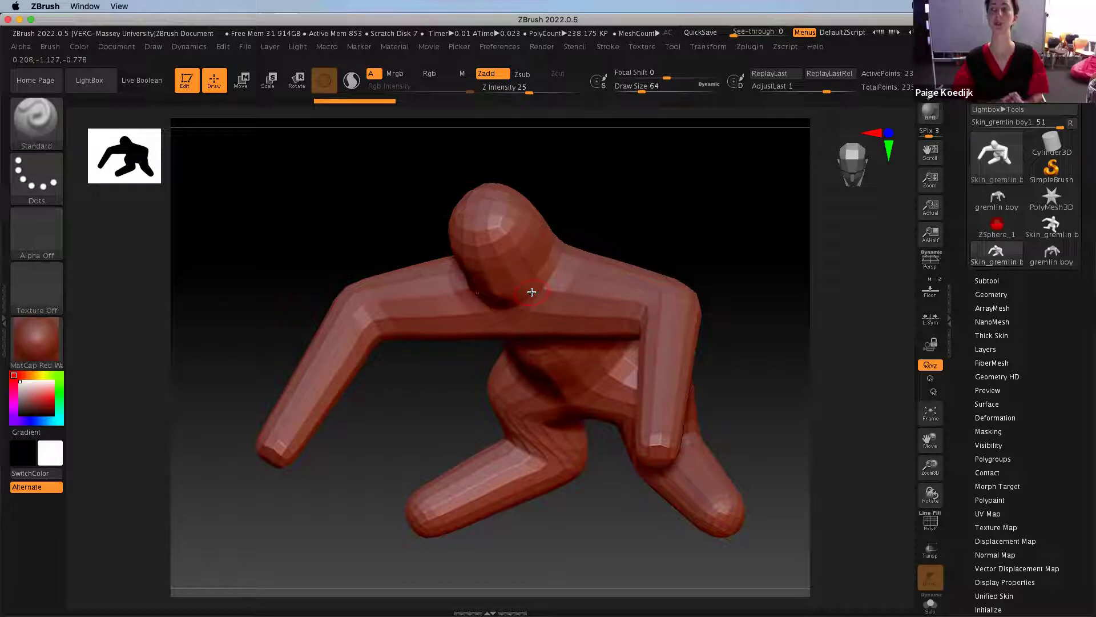
{"action": "left_click_drag", "start_coordinate": [611, 224], "coordinate": [607, 229]}
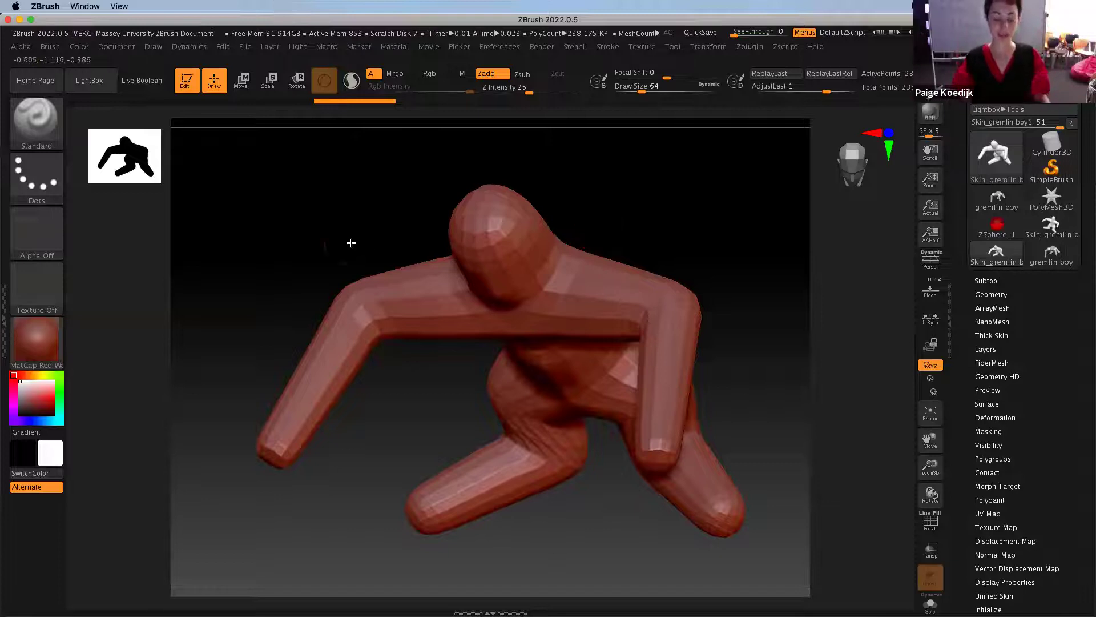
Set the brush's Draw Size to about 379 and smooth away the facets on the figure's head, arms, torso and legs
{"action": "left_click", "coordinate": [36, 120]}
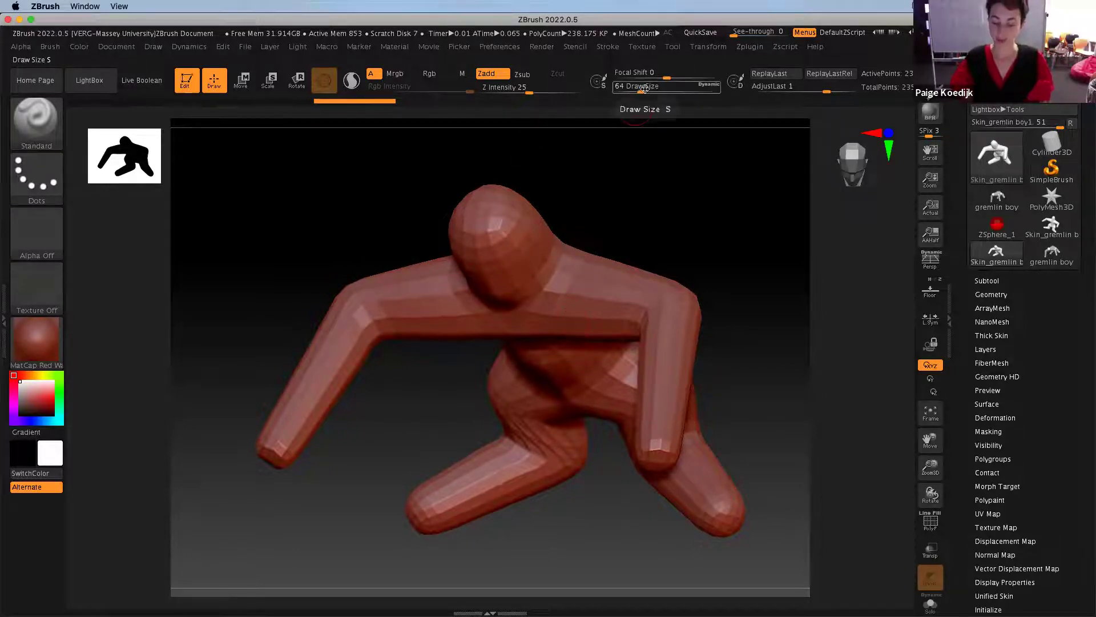
{"action": "left_click", "coordinate": [660, 90]}
{"action": "left_click_drag", "start_coordinate": [660, 90], "coordinate": [682, 93]}
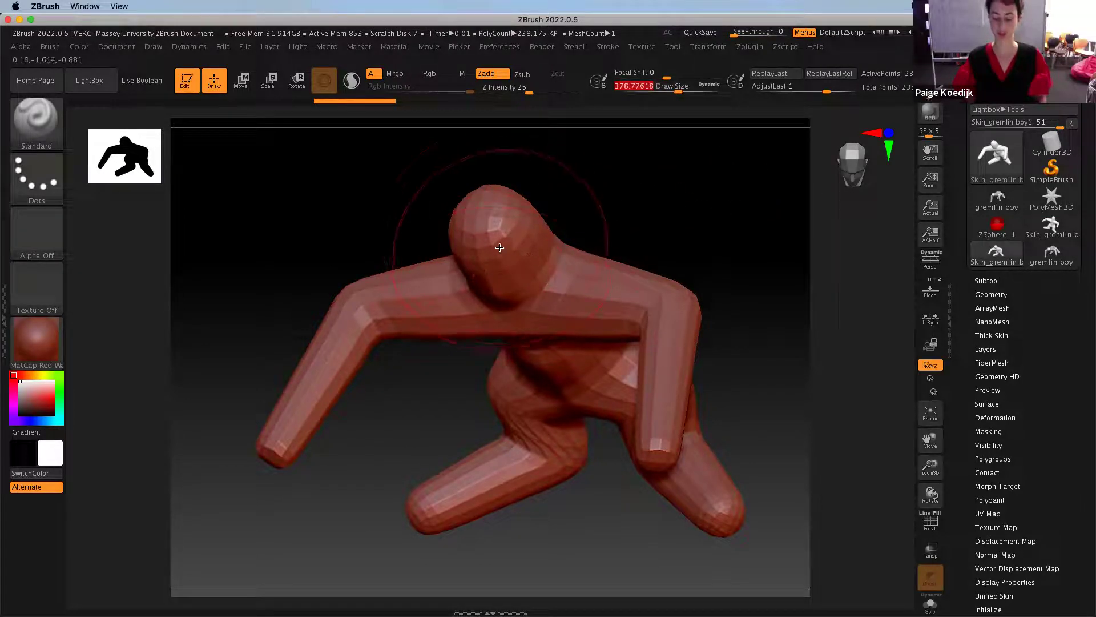
{"action": "key", "text": "shift"}
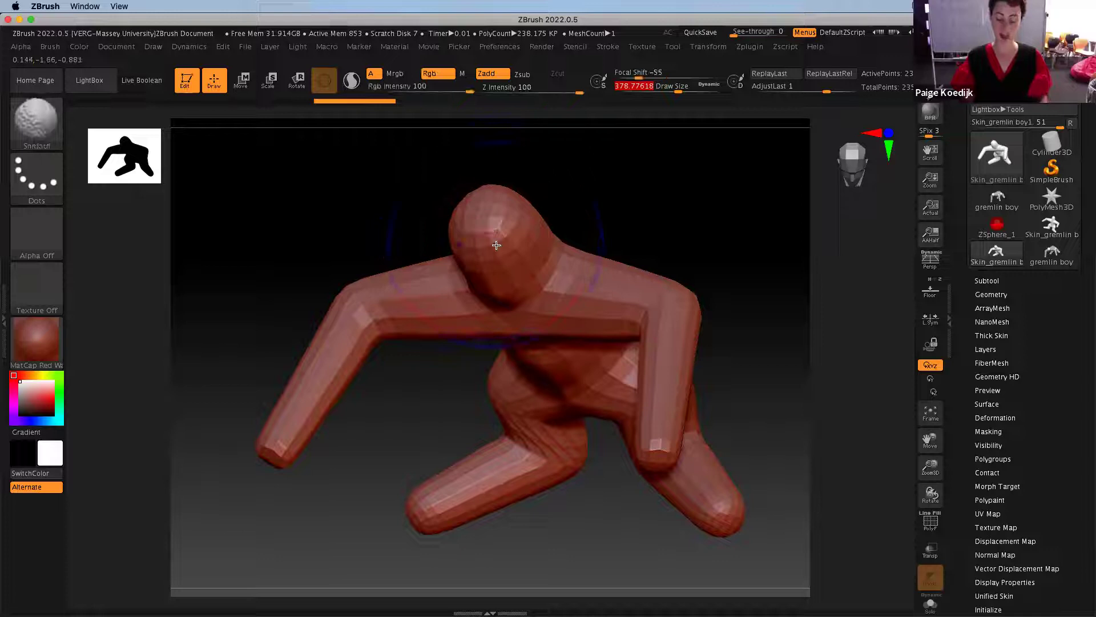
{"action": "key", "text": "shift"}
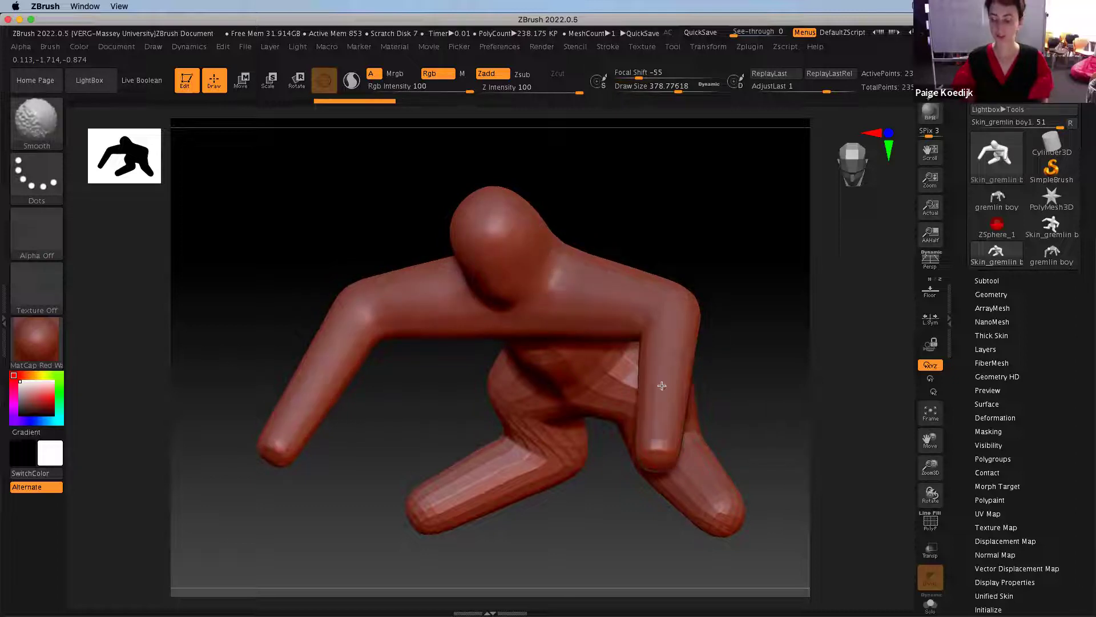
{"action": "mouse_move", "coordinate": [354, 315]}
{"action": "left_mouse_down", "text": "shift"}
{"action": "mouse_move", "coordinate": [697, 410]}
{"action": "mouse_move", "coordinate": [484, 272]}
{"action": "mouse_move", "coordinate": [783, 320]}
{"action": "mouse_move", "coordinate": [722, 367]}
{"action": "mouse_move", "coordinate": [722, 389]}
{"action": "left_mouse_up", "text": "shift"}
{"action": "left_click_drag", "start_coordinate": [662, 433], "coordinate": [509, 443]}
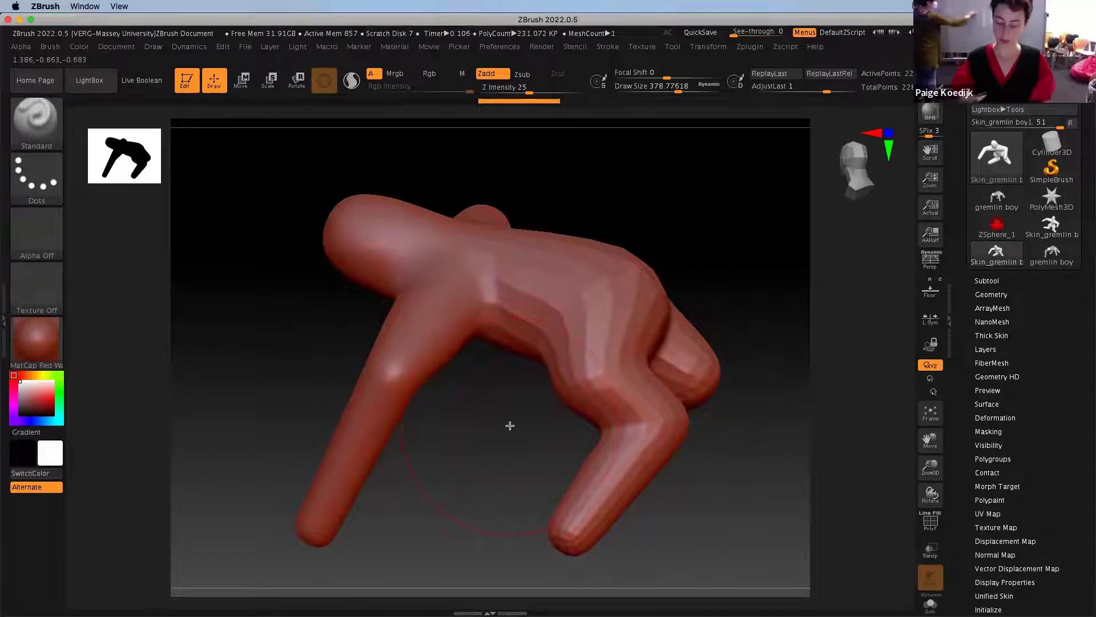
{"action": "key", "text": "shift"}
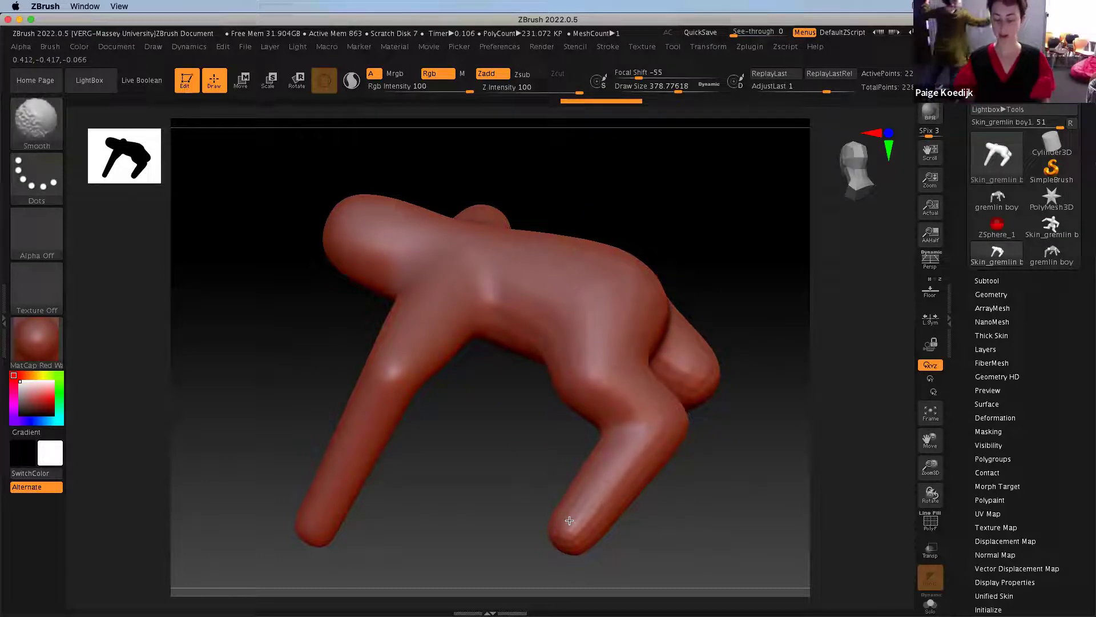
Smooth the remaining uneven areas on the figure's hips, belly, back and head, working around it from several angles
{"action": "left_click_drag", "start_coordinate": [727, 479], "coordinate": [636, 481]}
{"action": "key", "text": "shift"}
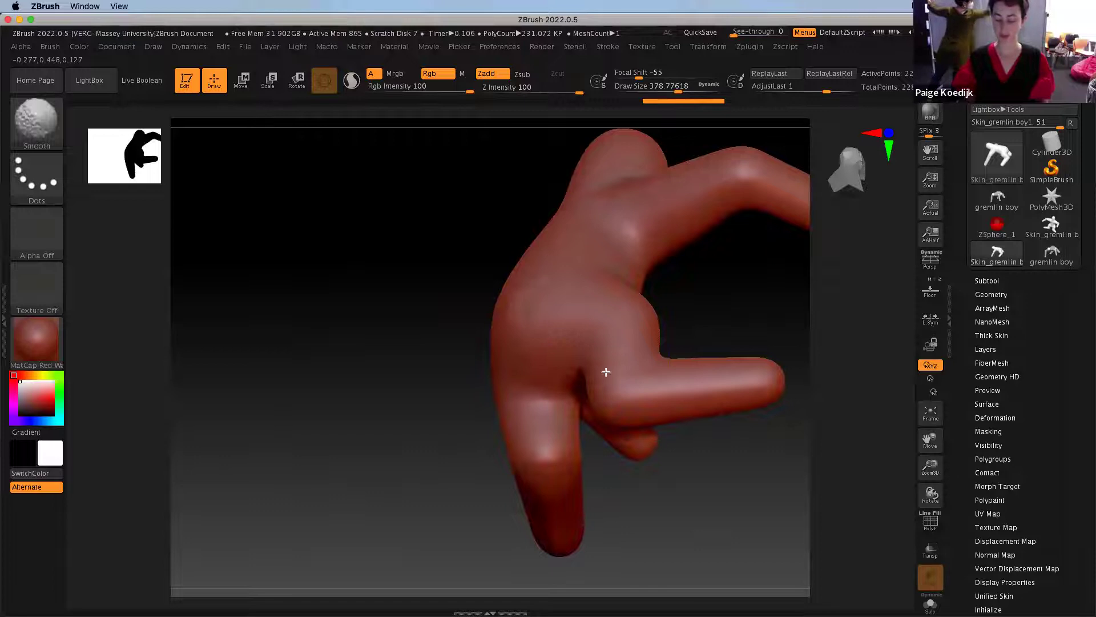
{"action": "left_click_drag", "start_coordinate": [756, 457], "coordinate": [643, 362]}
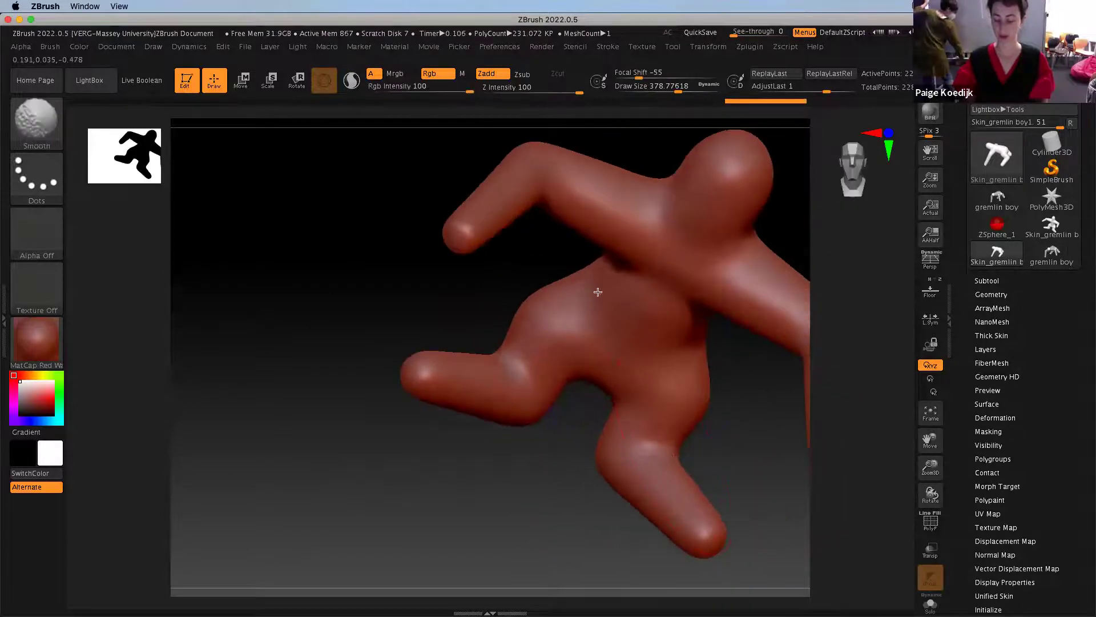
{"action": "left_click_drag", "start_coordinate": [480, 269], "coordinate": [575, 295]}
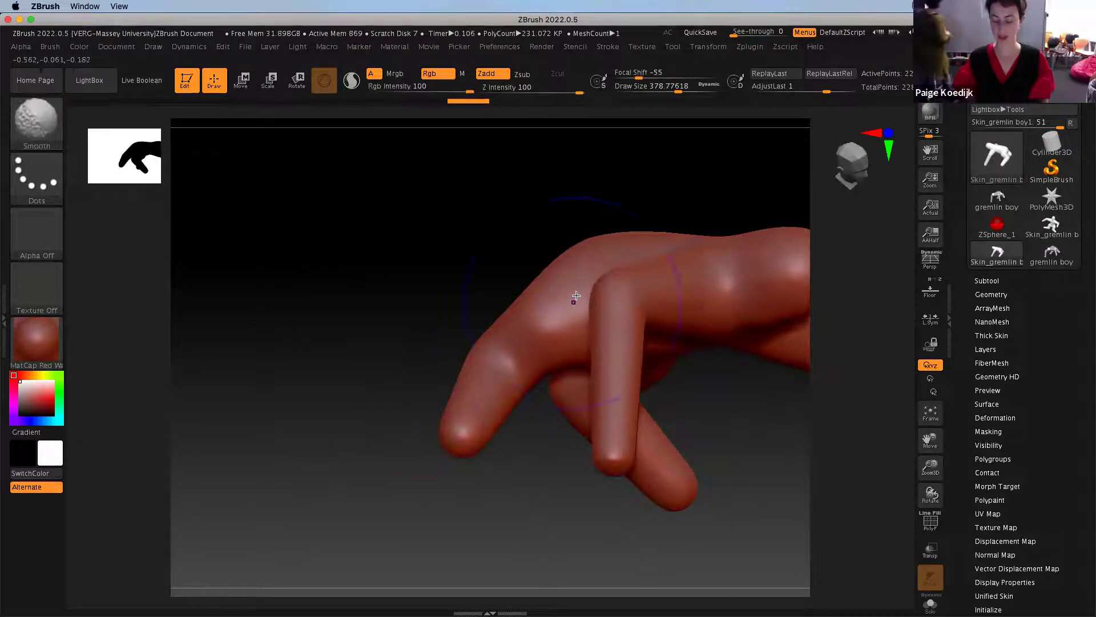
{"action": "mouse_move", "coordinate": [417, 248]}
{"action": "left_mouse_down"}
{"action": "mouse_move", "coordinate": [374, 252]}
{"action": "mouse_move", "coordinate": [492, 430]}
{"action": "mouse_move", "coordinate": [477, 411]}
{"action": "mouse_move", "coordinate": [472, 443]}
{"action": "mouse_move", "coordinate": [502, 450]}
{"action": "mouse_move", "coordinate": [399, 455]}
{"action": "mouse_move", "coordinate": [441, 443]}
{"action": "left_mouse_up"}
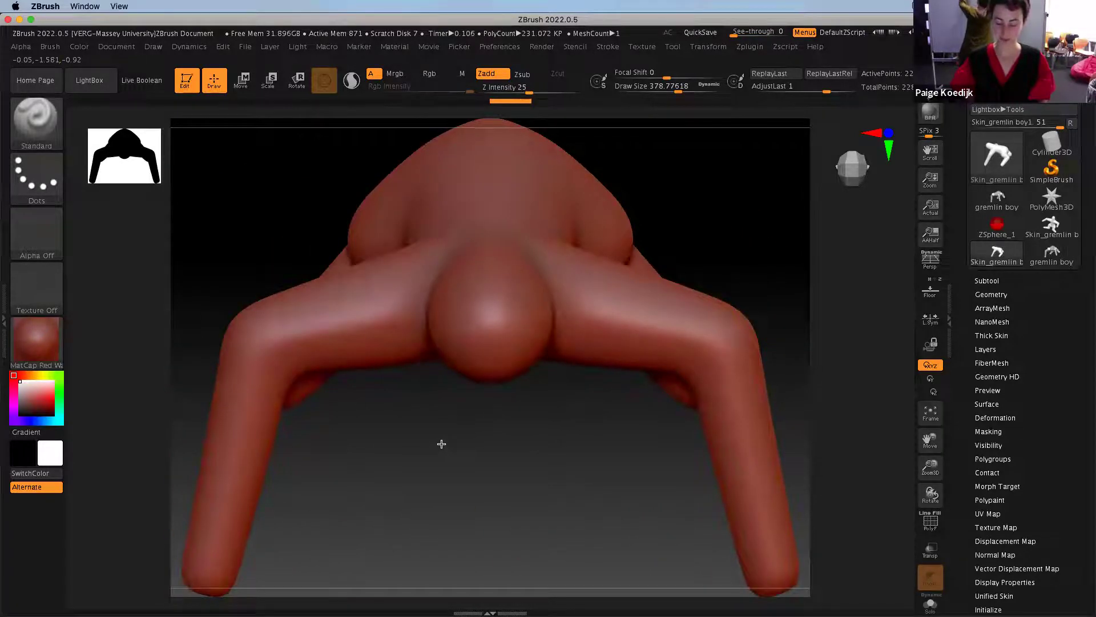
{"action": "left_click_drag", "start_coordinate": [511, 462], "coordinate": [509, 342]}
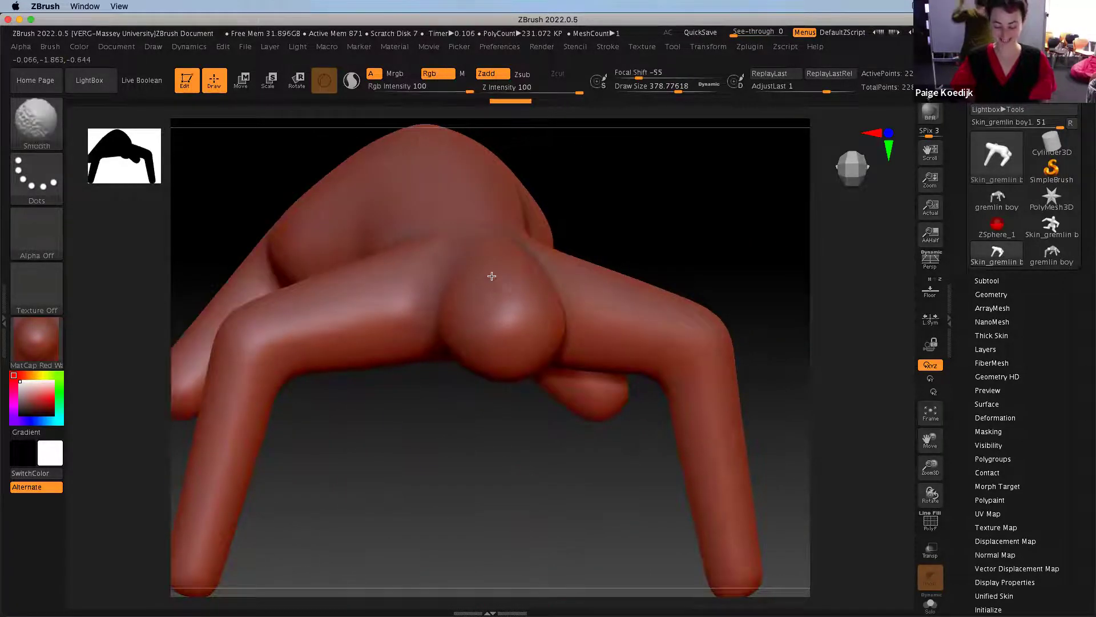
{"action": "mouse_move", "coordinate": [502, 403]}
{"action": "left_mouse_down"}
{"action": "mouse_move", "coordinate": [494, 440]}
{"action": "mouse_move", "coordinate": [505, 437]}
{"action": "left_mouse_up"}
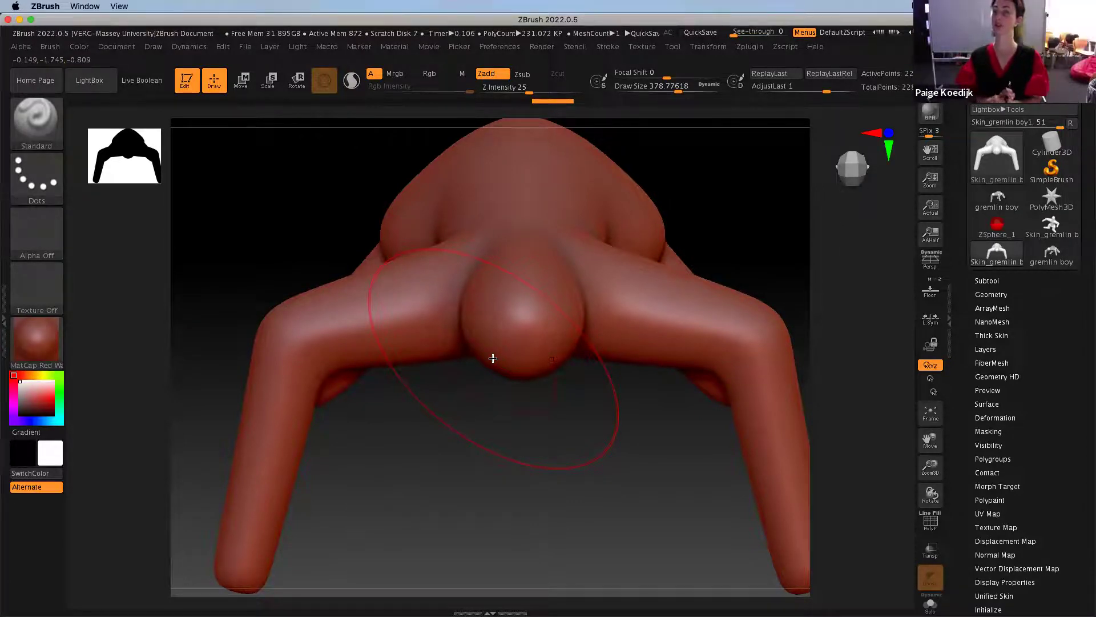
Try swelling the head with a large Standard brush stroke and undo it
{"action": "key", "text": "shift"}
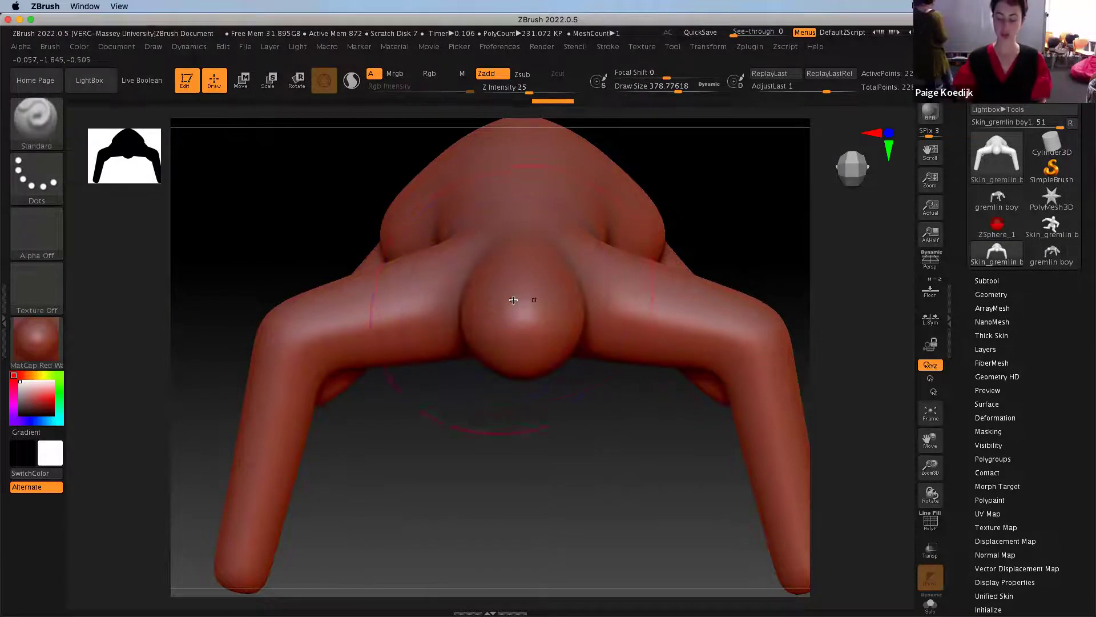
{"action": "mouse_move", "coordinate": [496, 251]}
{"action": "left_mouse_down"}
{"action": "mouse_move", "coordinate": [384, 306]}
{"action": "mouse_move", "coordinate": [632, 290]}
{"action": "mouse_move", "coordinate": [360, 311]}
{"action": "left_mouse_up"}
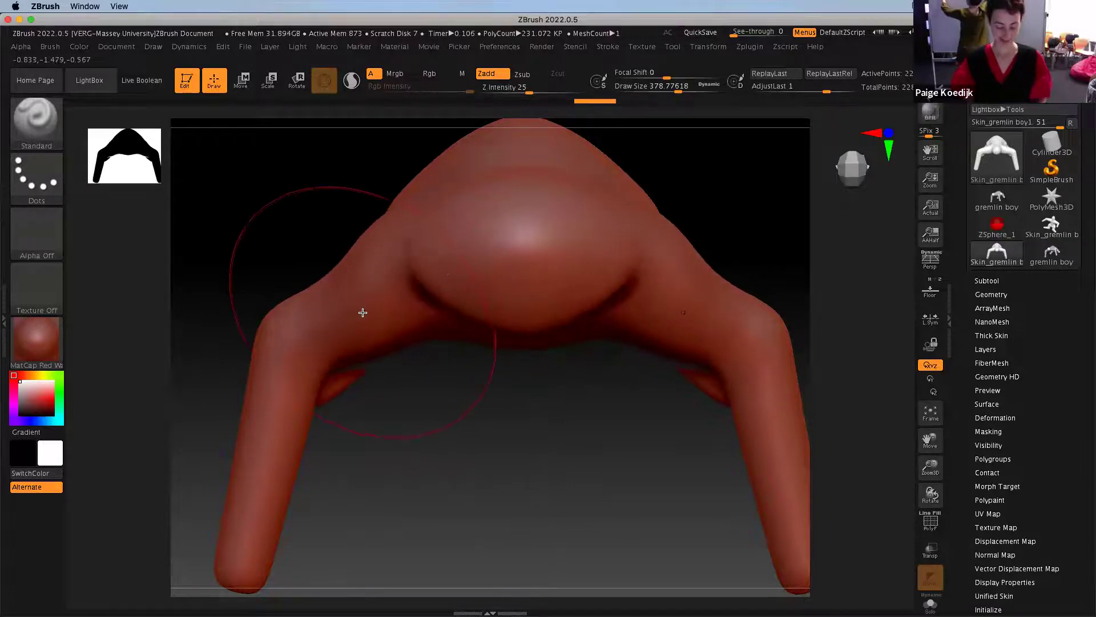
{"action": "key", "text": "ctrl+z"}
Switch to the ClayBuildup brush, test it on the head at a Draw Size of about 379, and undo the test strokes
{"action": "key", "text": "b"}
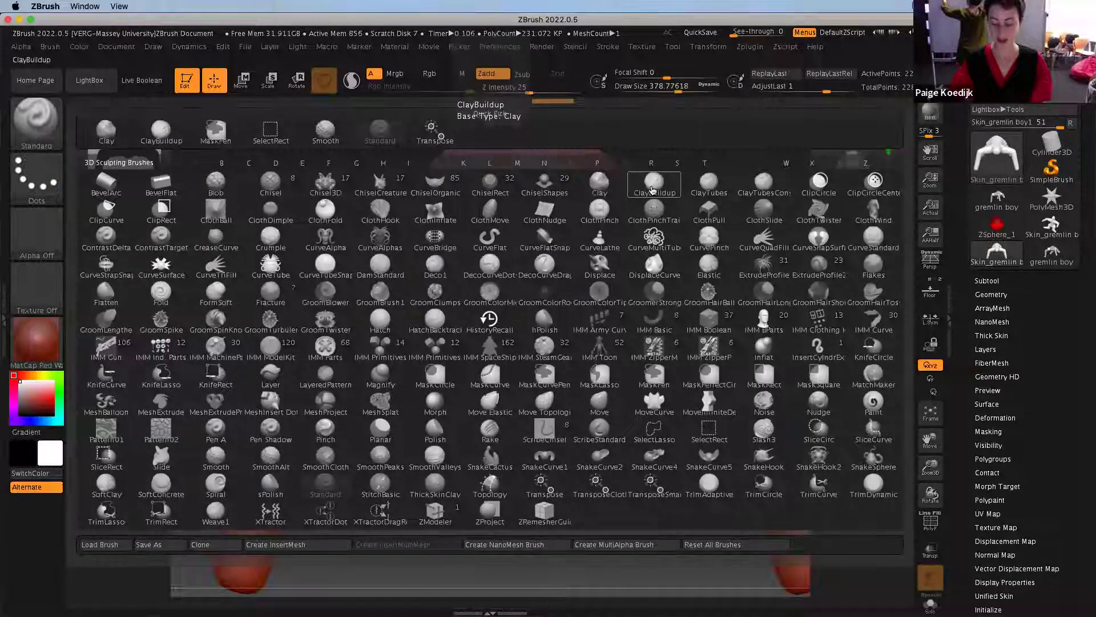
{"action": "left_click", "coordinate": [627, 187]}
{"action": "left_click_drag", "start_coordinate": [434, 279], "coordinate": [367, 297]}
{"action": "mouse_move", "coordinate": [485, 268]}
{"action": "left_mouse_down"}
{"action": "mouse_move", "coordinate": [503, 262]}
{"action": "mouse_move", "coordinate": [507, 228]}
{"action": "left_mouse_up"}
{"action": "mouse_move", "coordinate": [377, 377]}
{"action": "left_mouse_down"}
{"action": "mouse_move", "coordinate": [418, 404]}
{"action": "mouse_move", "coordinate": [446, 454]}
{"action": "mouse_move", "coordinate": [439, 468]}
{"action": "mouse_move", "coordinate": [462, 473]}
{"action": "left_mouse_up"}
{"action": "key", "text": "ctrl+z"}
{"action": "key", "text": "ctrl+z"}
{"action": "key", "text": "ctrl+z"}
{"action": "key", "text": "ctrl+z"}
{"action": "key", "text": "ctrl"}
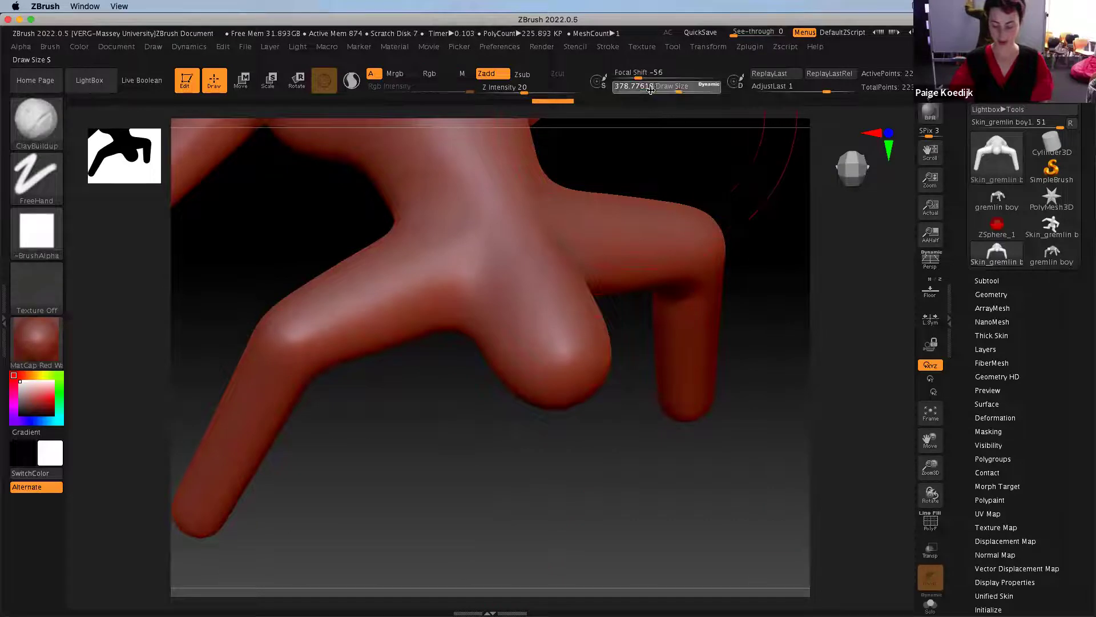
Set the Draw Size to 112, build up an ear on each side of the head, and smooth both ears
{"action": "mouse_move", "coordinate": [503, 245]}
{"action": "left_mouse_down"}
{"action": "mouse_move", "coordinate": [531, 320]}
{"action": "mouse_move", "coordinate": [502, 257]}
{"action": "mouse_move", "coordinate": [524, 334]}
{"action": "mouse_move", "coordinate": [498, 276]}
{"action": "mouse_move", "coordinate": [513, 354]}
{"action": "left_mouse_up"}
{"action": "mouse_move", "coordinate": [508, 445]}
{"action": "left_mouse_down"}
{"action": "mouse_move", "coordinate": [486, 399]}
{"action": "mouse_move", "coordinate": [496, 451]}
{"action": "left_mouse_up"}
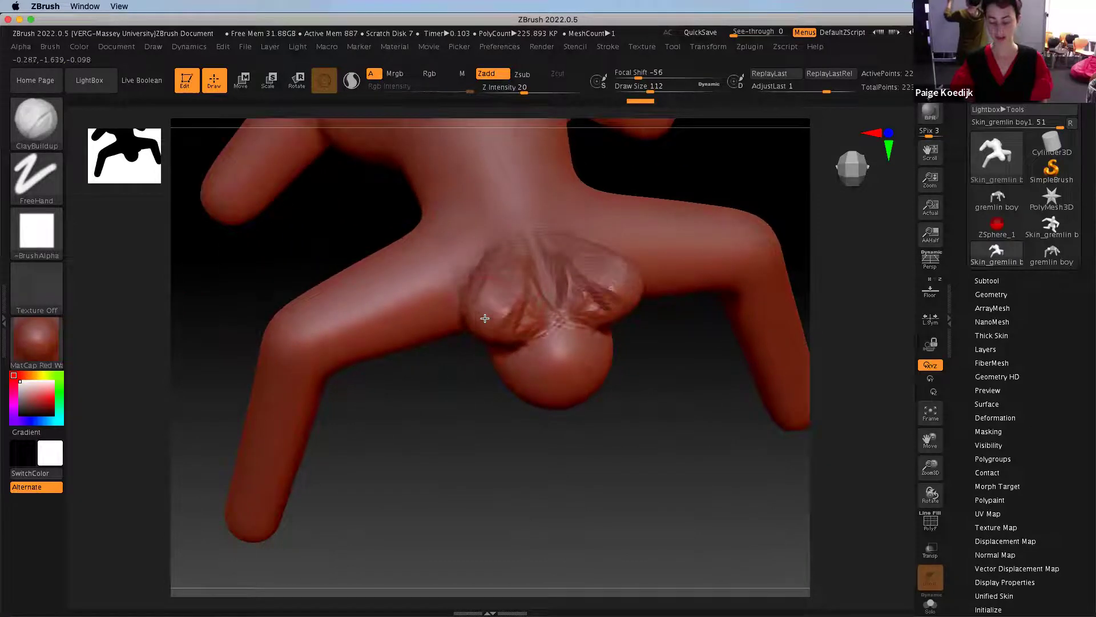
{"action": "key", "text": "shift"}
{"action": "mouse_move", "coordinate": [507, 281]}
{"action": "left_mouse_down", "text": "shift"}
{"action": "mouse_move", "coordinate": [484, 303]}
{"action": "mouse_move", "coordinate": [463, 259]}
{"action": "mouse_move", "coordinate": [497, 260]}
{"action": "left_mouse_up", "text": "shift"}
{"action": "mouse_move", "coordinate": [450, 384]}
{"action": "left_mouse_down"}
{"action": "mouse_move", "coordinate": [453, 406]}
{"action": "mouse_move", "coordinate": [475, 347]}
{"action": "left_mouse_up"}
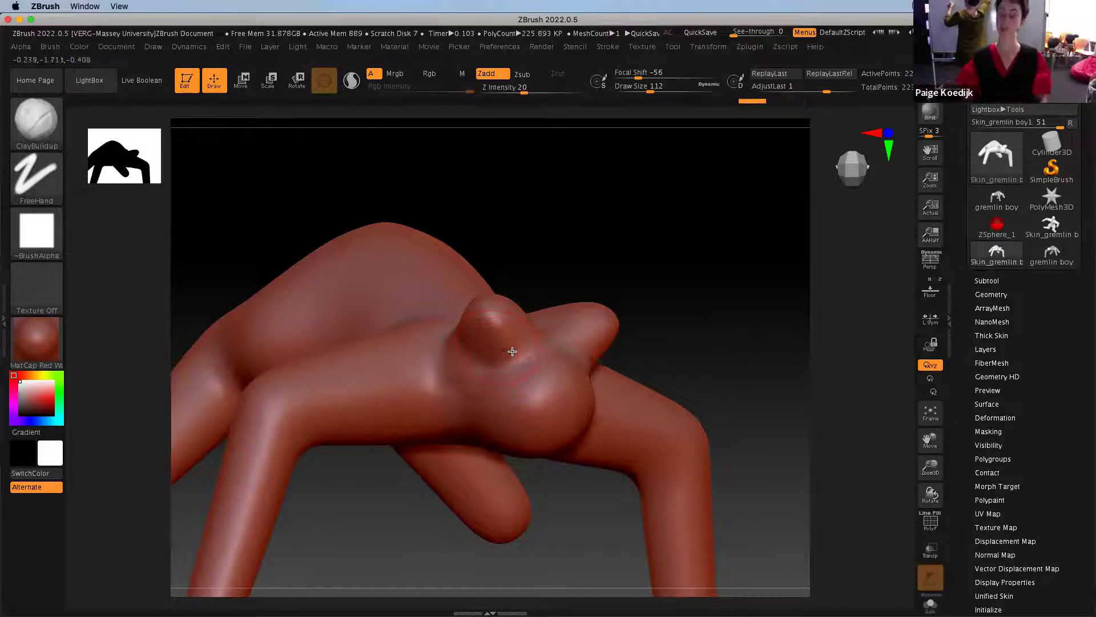
Build up clay on the front of the face and the cheeks, smoothing the muzzle area
{"action": "left_click_drag", "start_coordinate": [564, 509], "coordinate": [556, 481]}
{"action": "mouse_move", "coordinate": [505, 394]}
{"action": "left_mouse_down"}
{"action": "mouse_move", "coordinate": [537, 446]}
{"action": "mouse_move", "coordinate": [521, 449]}
{"action": "mouse_move", "coordinate": [571, 417]}
{"action": "mouse_move", "coordinate": [502, 414]}
{"action": "mouse_move", "coordinate": [519, 455]}
{"action": "left_mouse_up"}
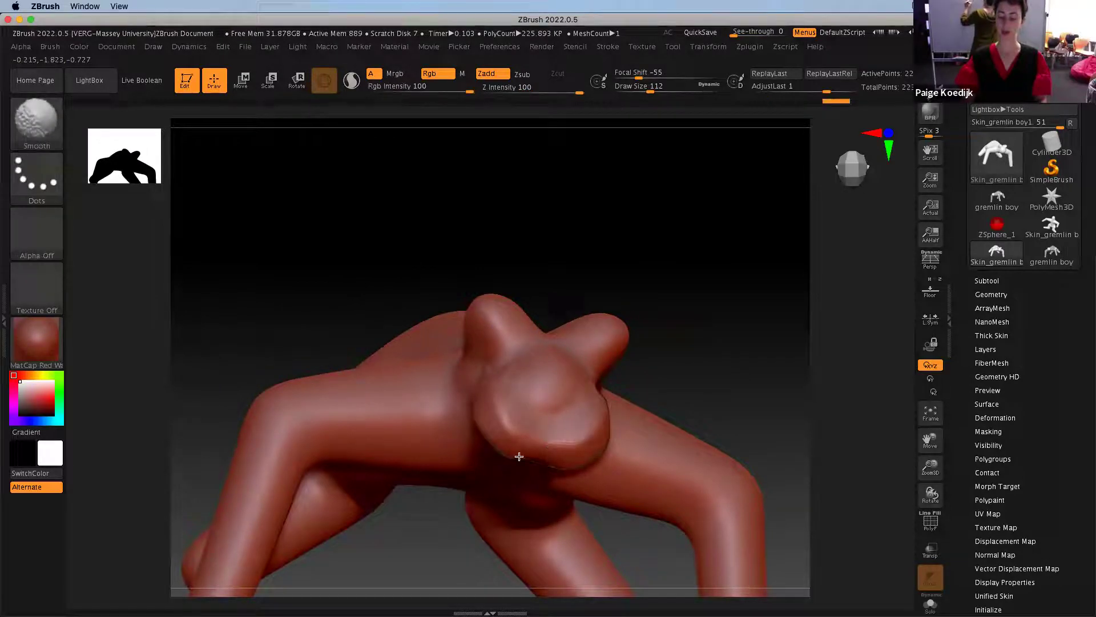
{"action": "mouse_move", "coordinate": [629, 389]}
{"action": "left_mouse_down"}
{"action": "mouse_move", "coordinate": [680, 361]}
{"action": "mouse_move", "coordinate": [442, 395]}
{"action": "mouse_move", "coordinate": [489, 465]}
{"action": "left_mouse_up"}
{"action": "mouse_move", "coordinate": [474, 408]}
{"action": "left_mouse_down"}
{"action": "mouse_move", "coordinate": [463, 480]}
{"action": "mouse_move", "coordinate": [429, 474]}
{"action": "left_mouse_up"}
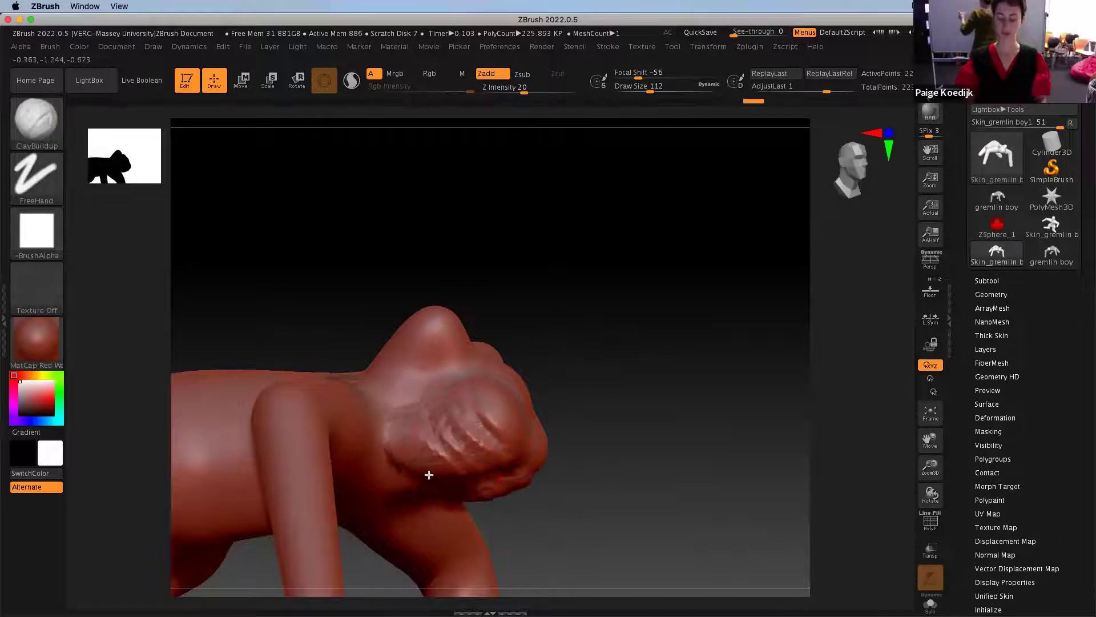
Try layering more clay strokes on the side of the face and undo them
{"action": "mouse_move", "coordinate": [402, 392]}
{"action": "left_mouse_down"}
{"action": "mouse_move", "coordinate": [421, 441]}
{"action": "mouse_move", "coordinate": [409, 451]}
{"action": "left_mouse_up"}
{"action": "left_click_drag", "start_coordinate": [451, 402], "coordinate": [438, 454]}
{"action": "left_click_drag", "start_coordinate": [469, 420], "coordinate": [486, 444]}
{"action": "key", "text": "super+z"}
{"action": "key", "text": "super+z"}
{"action": "key", "text": "super+z"}
{"action": "key", "text": "super+z"}
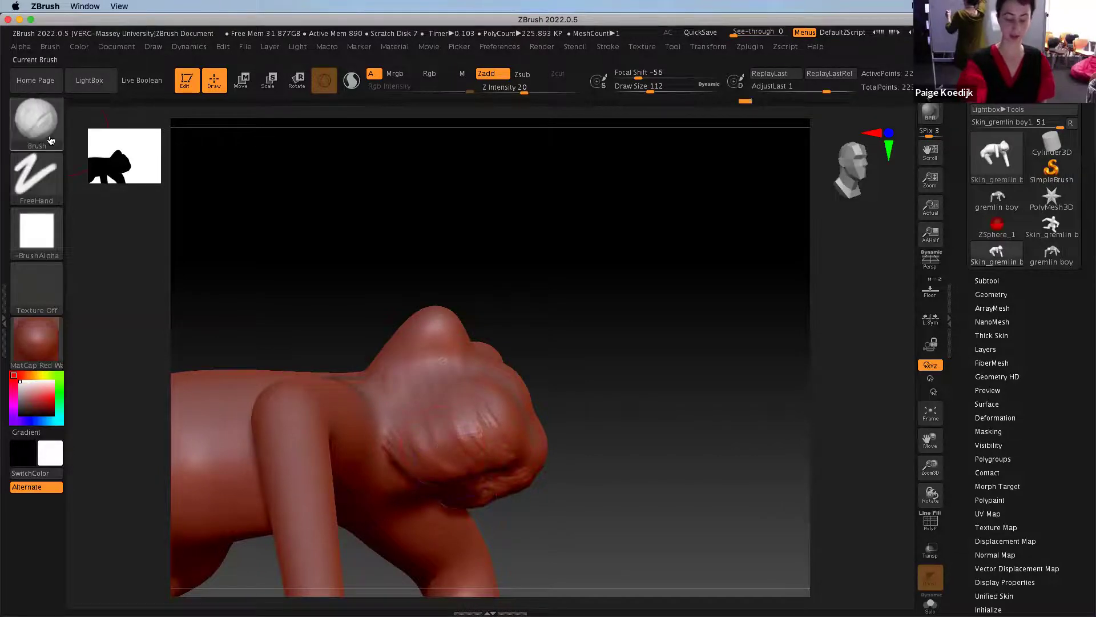
Keep ClayBuildup as the brush, add strokes down the side of the face, and smooth them into the cheek
{"action": "left_click", "coordinate": [44, 133]}
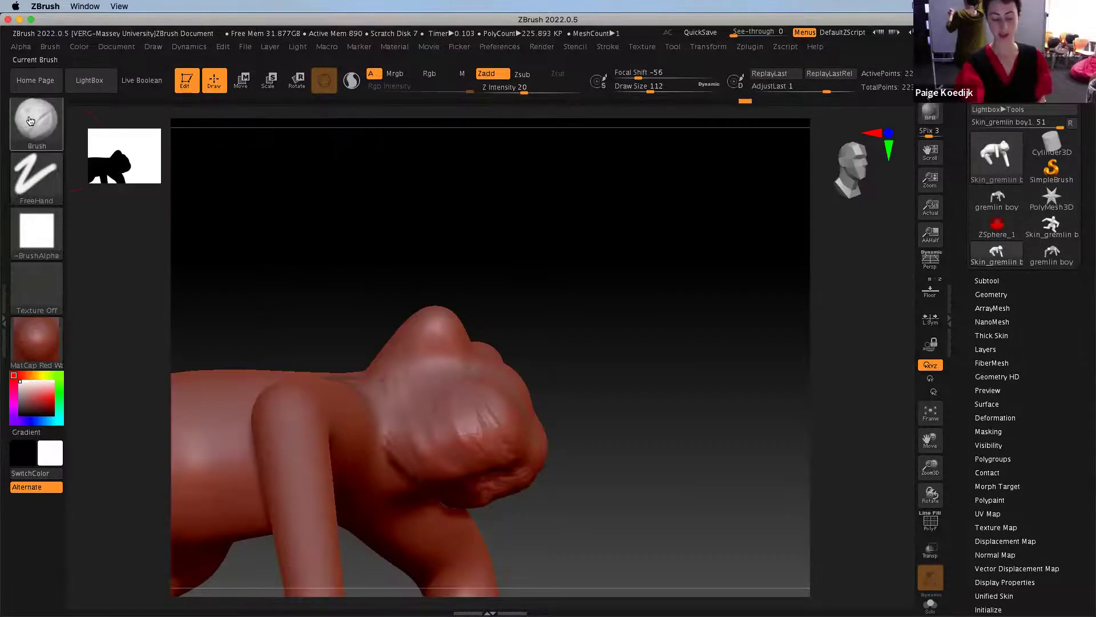
{"action": "key", "text": "b"}
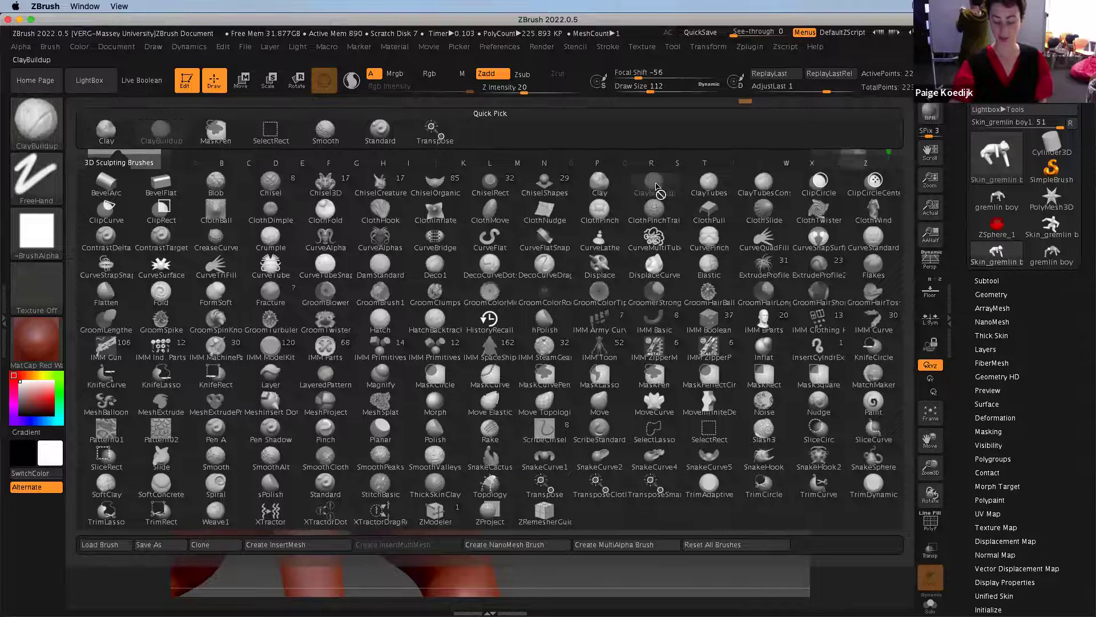
{"action": "left_click", "coordinate": [655, 184]}
{"action": "mouse_move", "coordinate": [402, 468]}
{"action": "left_mouse_down"}
{"action": "mouse_move", "coordinate": [450, 470]}
{"action": "mouse_move", "coordinate": [472, 363]}
{"action": "mouse_move", "coordinate": [451, 375]}
{"action": "left_mouse_up"}
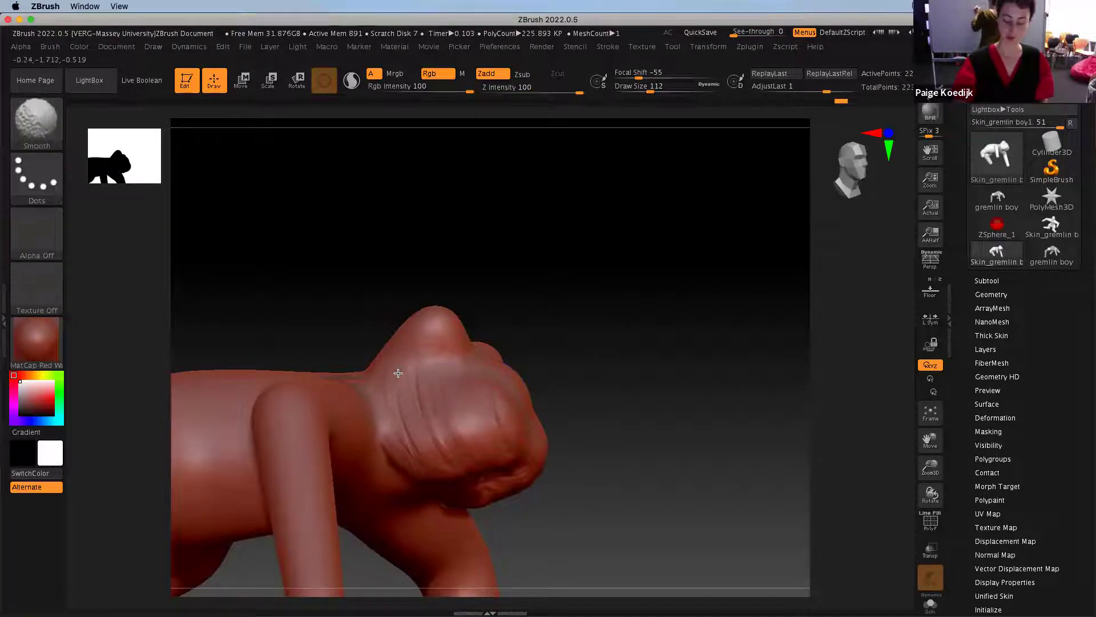
{"action": "left_click_drag", "start_coordinate": [393, 471], "coordinate": [413, 452], "text": "shift"}
{"action": "mouse_move", "coordinate": [441, 368]}
{"action": "left_mouse_down"}
{"action": "mouse_move", "coordinate": [410, 394]}
{"action": "mouse_move", "coordinate": [407, 371]}
{"action": "mouse_move", "coordinate": [414, 440]}
{"action": "left_mouse_up"}
{"action": "mouse_move", "coordinate": [414, 439]}
{"action": "left_mouse_down", "text": "shift"}
{"action": "mouse_move", "coordinate": [431, 447]}
{"action": "mouse_move", "coordinate": [459, 429]}
{"action": "left_mouse_up", "text": "shift"}
Fill out the lower face and jaw with clay strokes and smooth the whole head into a rounded form
{"action": "left_click_drag", "start_coordinate": [696, 365], "coordinate": [528, 395]}
{"action": "left_click_drag", "start_coordinate": [723, 397], "coordinate": [757, 368]}
{"action": "left_click_drag", "start_coordinate": [537, 454], "coordinate": [474, 444]}
{"action": "mouse_move", "coordinate": [484, 501]}
{"action": "left_mouse_down"}
{"action": "mouse_move", "coordinate": [452, 482]}
{"action": "mouse_move", "coordinate": [457, 440]}
{"action": "mouse_move", "coordinate": [520, 471]}
{"action": "left_mouse_up"}
{"action": "mouse_move", "coordinate": [494, 413]}
{"action": "left_mouse_down", "text": "shift"}
{"action": "mouse_move", "coordinate": [457, 455]}
{"action": "mouse_move", "coordinate": [493, 537]}
{"action": "left_mouse_up", "text": "shift"}
{"action": "left_click_drag", "start_coordinate": [551, 485], "coordinate": [533, 542]}
{"action": "mouse_move", "coordinate": [425, 465]}
{"action": "left_mouse_down"}
{"action": "mouse_move", "coordinate": [451, 536]}
{"action": "mouse_move", "coordinate": [485, 477]}
{"action": "left_mouse_up"}
{"action": "mouse_move", "coordinate": [709, 299]}
{"action": "left_mouse_down"}
{"action": "mouse_move", "coordinate": [687, 344]}
{"action": "mouse_move", "coordinate": [678, 319]}
{"action": "left_mouse_up"}
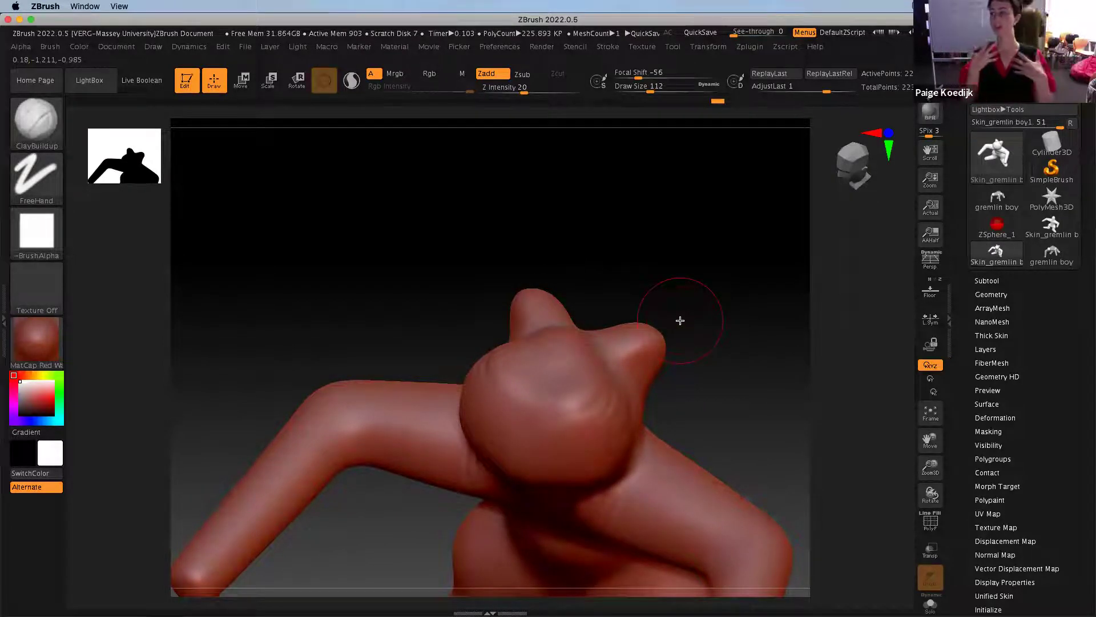
Carve two symmetrical eye sockets into the upper face and smooth their edges
{"action": "key", "text": "ctrl"}
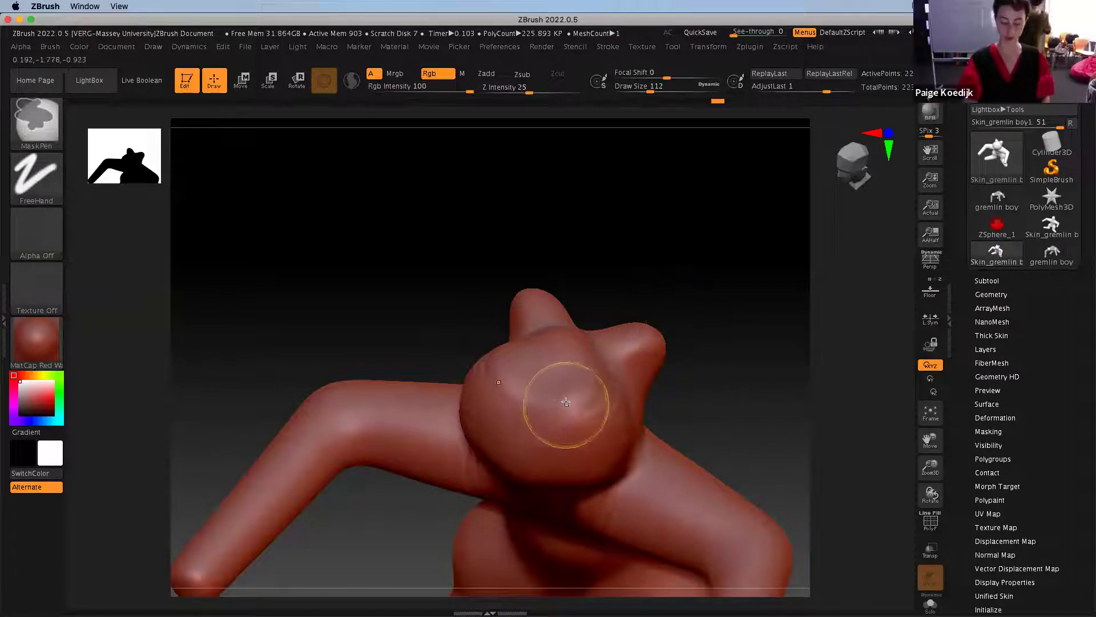
{"action": "key", "text": "shift"}
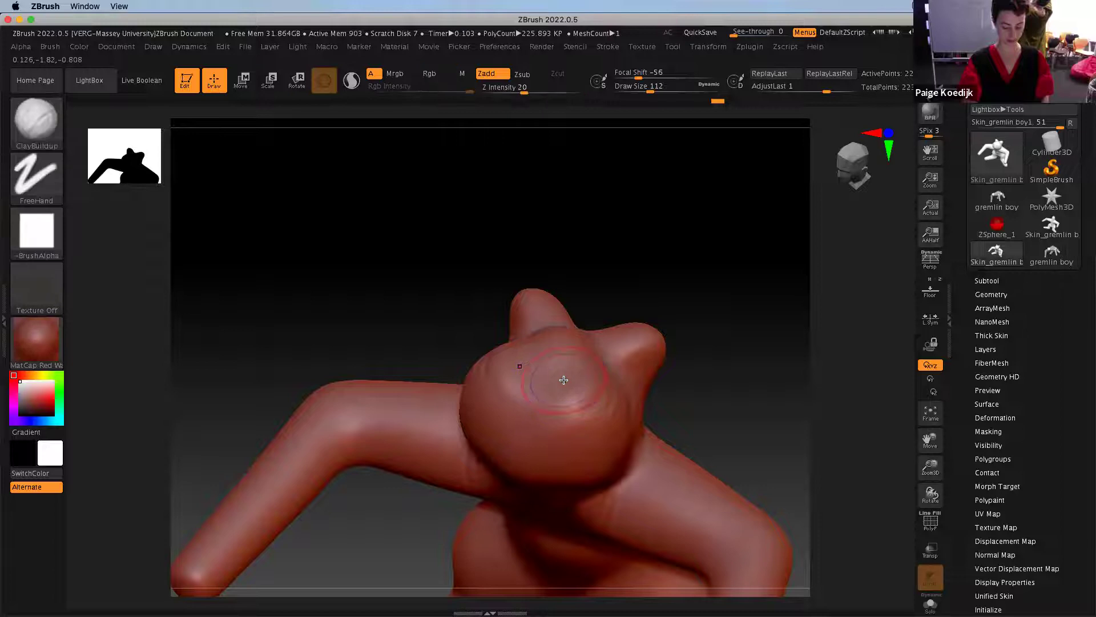
{"action": "key", "text": "ctrl"}
{"action": "mouse_move", "coordinate": [565, 353]}
{"action": "left_mouse_down"}
{"action": "mouse_move", "coordinate": [580, 384]}
{"action": "mouse_move", "coordinate": [585, 365]}
{"action": "mouse_move", "coordinate": [583, 394]}
{"action": "left_mouse_up"}
{"action": "key", "text": "shift"}
{"action": "mouse_move", "coordinate": [586, 398]}
{"action": "left_mouse_down"}
{"action": "mouse_move", "coordinate": [594, 365]}
{"action": "mouse_move", "coordinate": [577, 379]}
{"action": "mouse_move", "coordinate": [600, 375]}
{"action": "mouse_move", "coordinate": [568, 359]}
{"action": "mouse_move", "coordinate": [588, 377]}
{"action": "left_mouse_up"}
{"action": "key", "text": "shift"}
Build up the snout and cheeks below the eye sockets, checking the face from the side and front
{"action": "left_click_drag", "start_coordinate": [526, 409], "coordinate": [533, 461]}
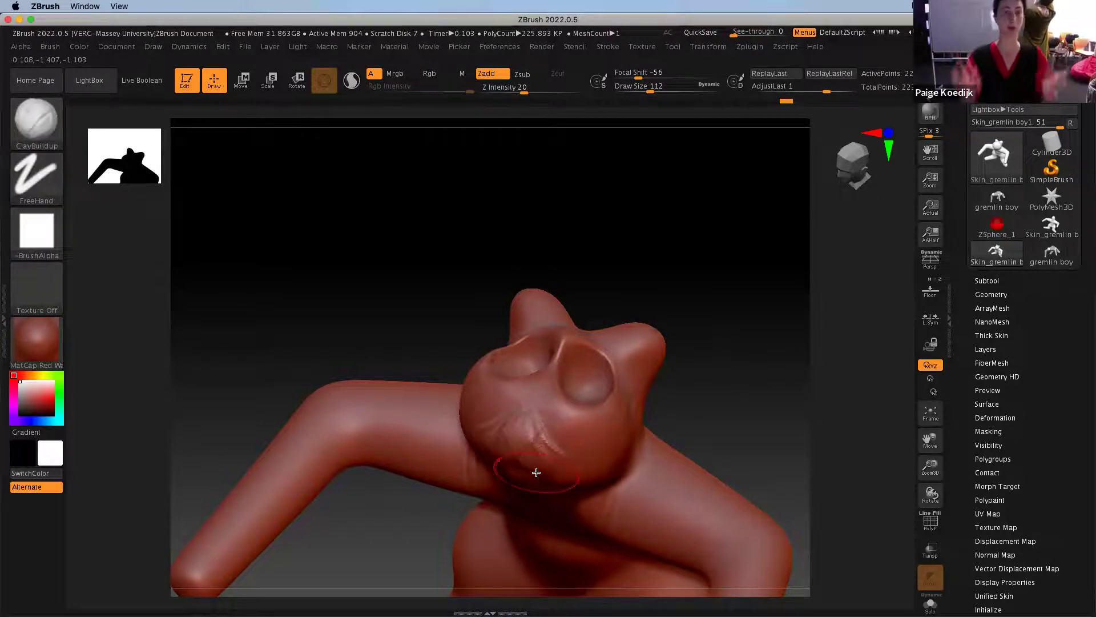
{"action": "mouse_move", "coordinate": [541, 445]}
{"action": "left_mouse_down"}
{"action": "mouse_move", "coordinate": [534, 434]}
{"action": "mouse_move", "coordinate": [537, 457]}
{"action": "mouse_move", "coordinate": [528, 428]}
{"action": "mouse_move", "coordinate": [541, 443]}
{"action": "mouse_move", "coordinate": [536, 426]}
{"action": "mouse_move", "coordinate": [529, 450]}
{"action": "mouse_move", "coordinate": [527, 425]}
{"action": "mouse_move", "coordinate": [532, 448]}
{"action": "left_mouse_up"}
{"action": "mouse_move", "coordinate": [746, 318]}
{"action": "left_mouse_down"}
{"action": "mouse_move", "coordinate": [702, 299]}
{"action": "mouse_move", "coordinate": [756, 310]}
{"action": "mouse_move", "coordinate": [746, 335]}
{"action": "mouse_move", "coordinate": [765, 313]}
{"action": "mouse_move", "coordinate": [721, 289]}
{"action": "mouse_move", "coordinate": [754, 320]}
{"action": "left_mouse_up"}
{"action": "mouse_move", "coordinate": [632, 397]}
{"action": "left_mouse_down"}
{"action": "mouse_move", "coordinate": [608, 436]}
{"action": "mouse_move", "coordinate": [549, 398]}
{"action": "mouse_move", "coordinate": [591, 429]}
{"action": "mouse_move", "coordinate": [655, 377]}
{"action": "mouse_move", "coordinate": [550, 435]}
{"action": "mouse_move", "coordinate": [595, 455]}
{"action": "mouse_move", "coordinate": [605, 423]}
{"action": "left_mouse_up"}
{"action": "left_click_drag", "start_coordinate": [773, 303], "coordinate": [736, 311]}
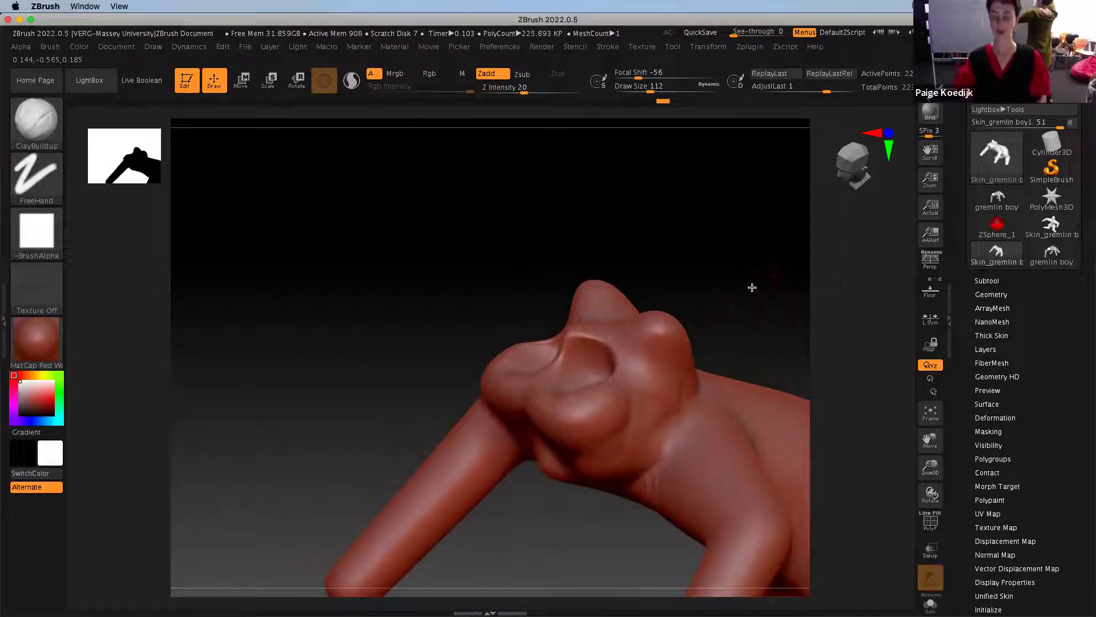
{"action": "left_click_drag", "start_coordinate": [687, 266], "coordinate": [718, 299]}
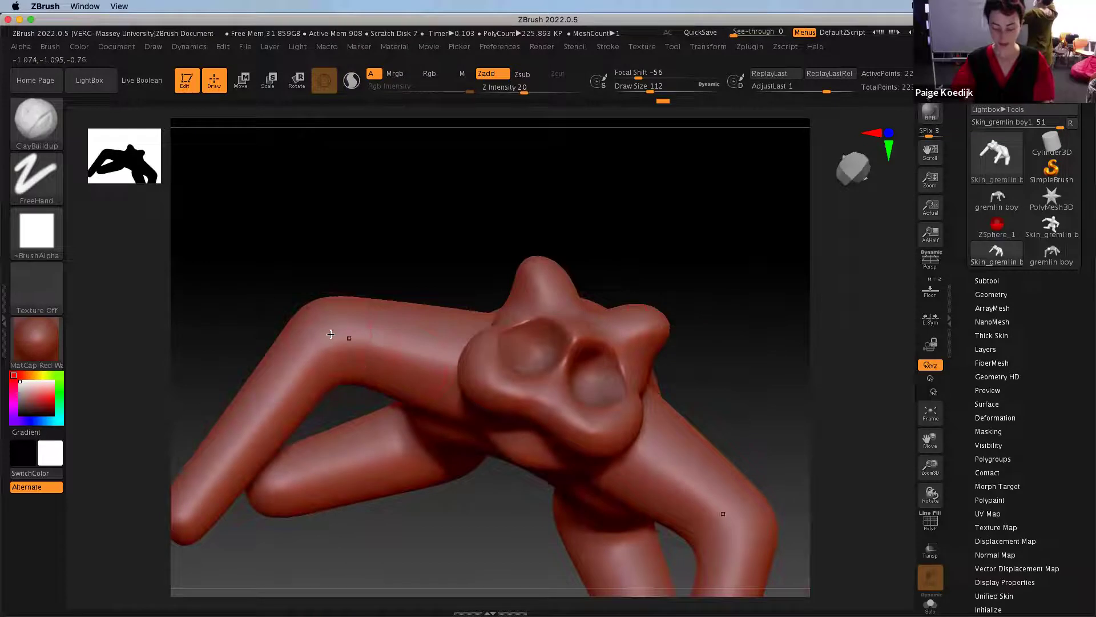
Switch to the SnakeHook brush and dismiss the note about SculptrisPro mode
{"action": "left_click", "coordinate": [36, 122]}
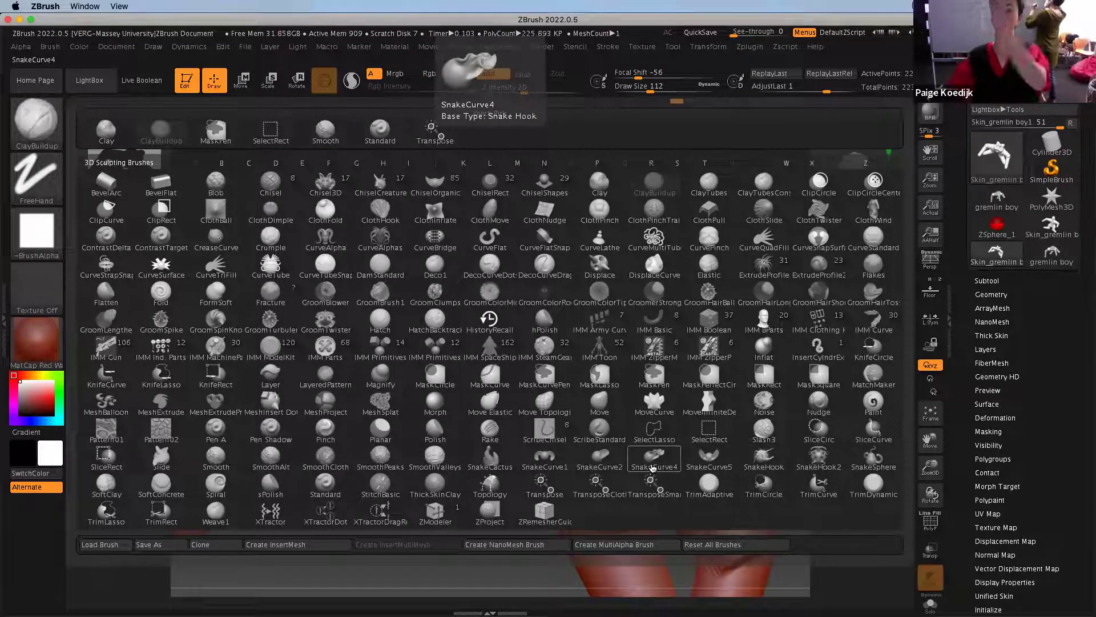
{"action": "left_click", "coordinate": [765, 465]}
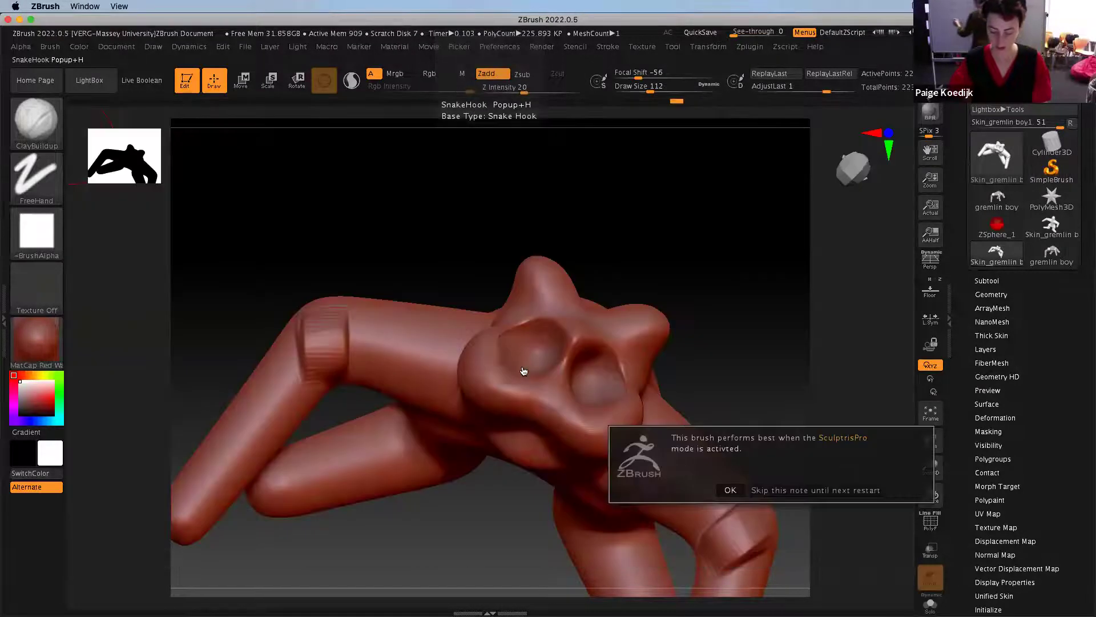
{"action": "left_click", "coordinate": [730, 490]}
Try pulling a long spike out of the upper arm without Sculptris Pro and undo it
{"action": "mouse_move", "coordinate": [411, 321]}
{"action": "left_mouse_down"}
{"action": "mouse_move", "coordinate": [384, 265]}
{"action": "mouse_move", "coordinate": [380, 180]}
{"action": "mouse_move", "coordinate": [312, 151]}
{"action": "mouse_move", "coordinate": [296, 179]}
{"action": "left_mouse_up"}
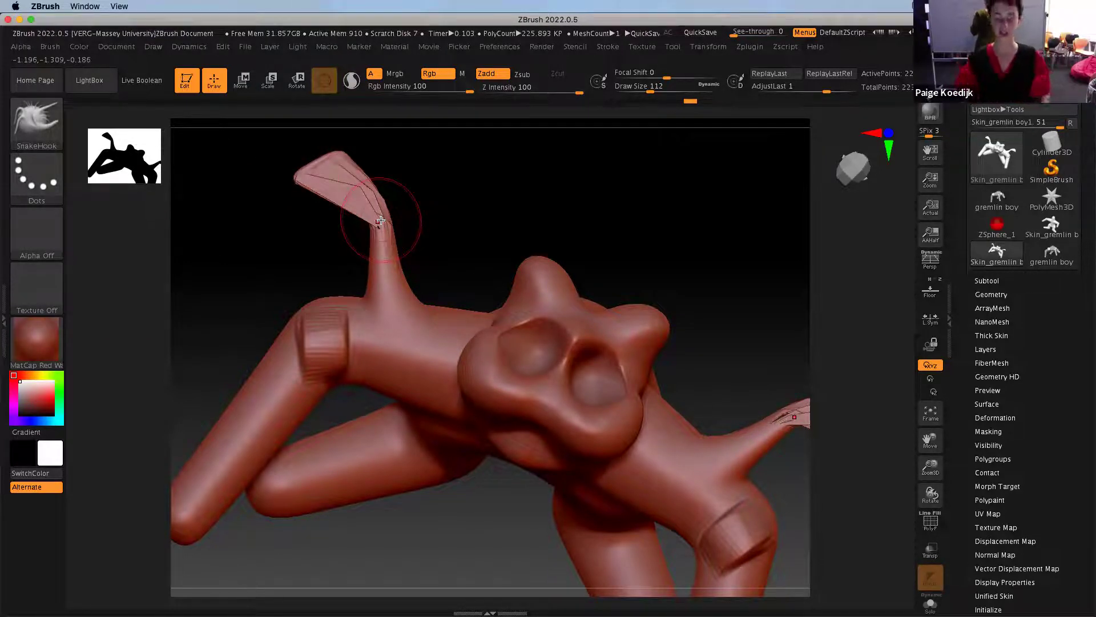
{"action": "left_click_drag", "start_coordinate": [416, 205], "coordinate": [391, 207]}
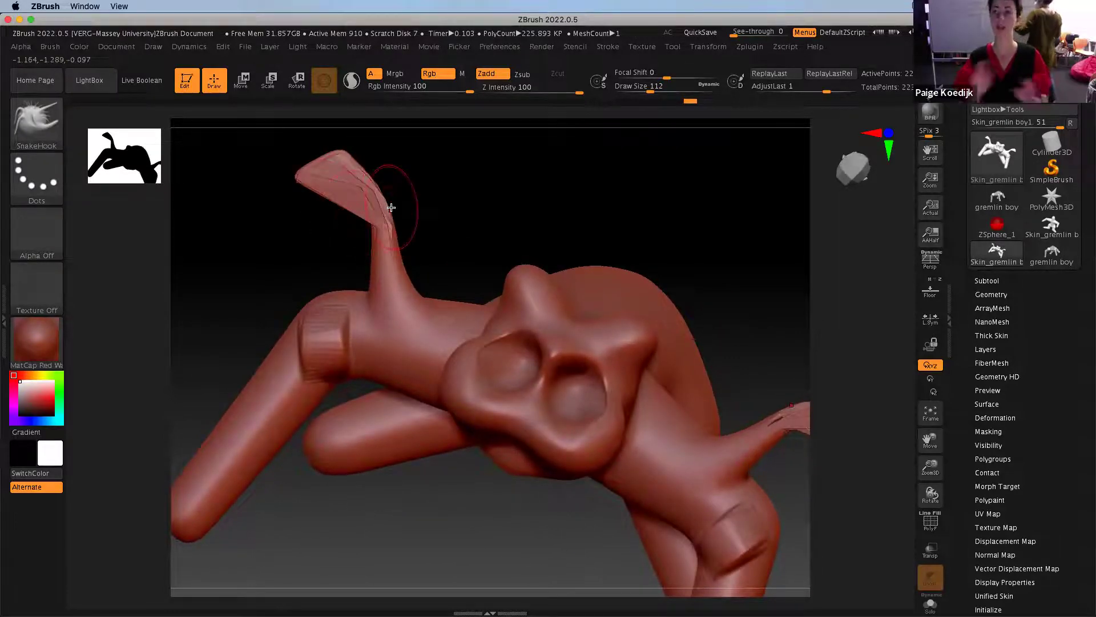
{"action": "key", "text": "ctrl+z"}
{"action": "key", "text": "ctrl+z"}
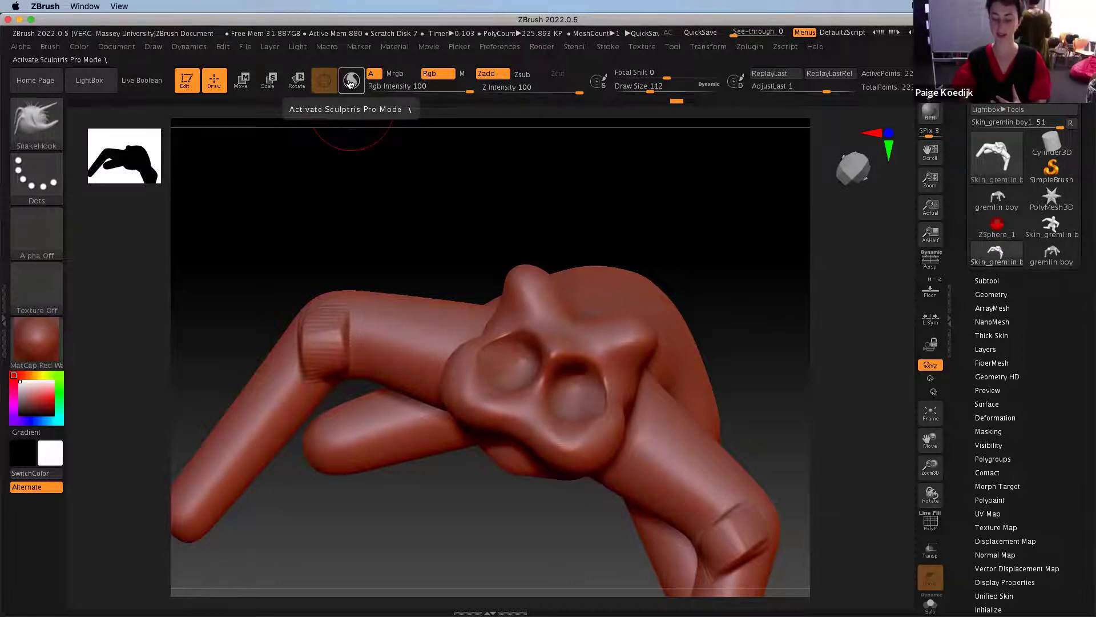
Activate Sculptris Pro mode and pull a long curved spike out of the upper arm
{"action": "left_click", "coordinate": [343, 81]}
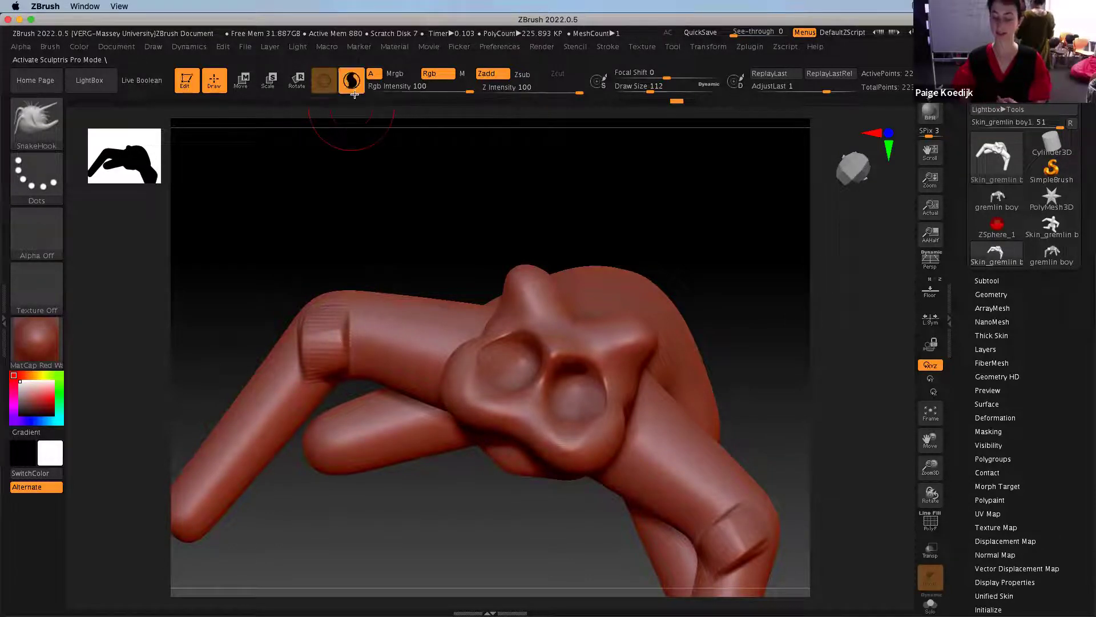
{"action": "left_click_drag", "start_coordinate": [391, 303], "coordinate": [384, 186]}
{"action": "left_click_drag", "start_coordinate": [388, 224], "coordinate": [325, 173]}
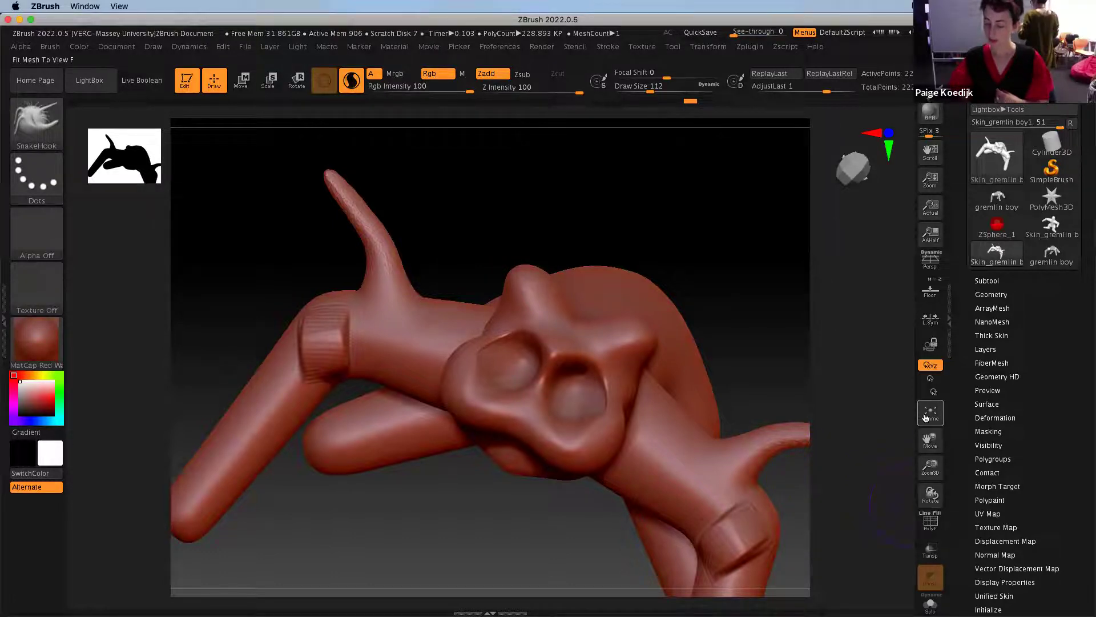
Display the polyframe and examine the mesh of the spikes and head from the side
{"action": "left_click", "coordinate": [936, 534]}
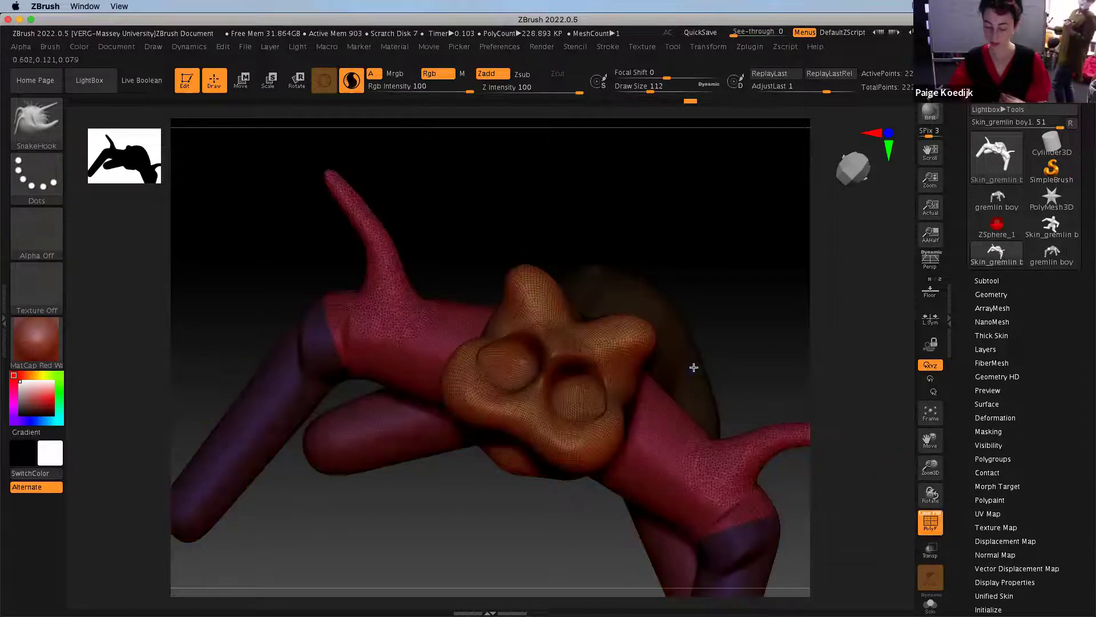
{"action": "left_click_drag", "start_coordinate": [733, 288], "coordinate": [533, 399]}
{"action": "mouse_move", "coordinate": [506, 496]}
{"action": "left_mouse_down"}
{"action": "mouse_move", "coordinate": [514, 502]}
{"action": "mouse_move", "coordinate": [493, 511]}
{"action": "left_mouse_up"}
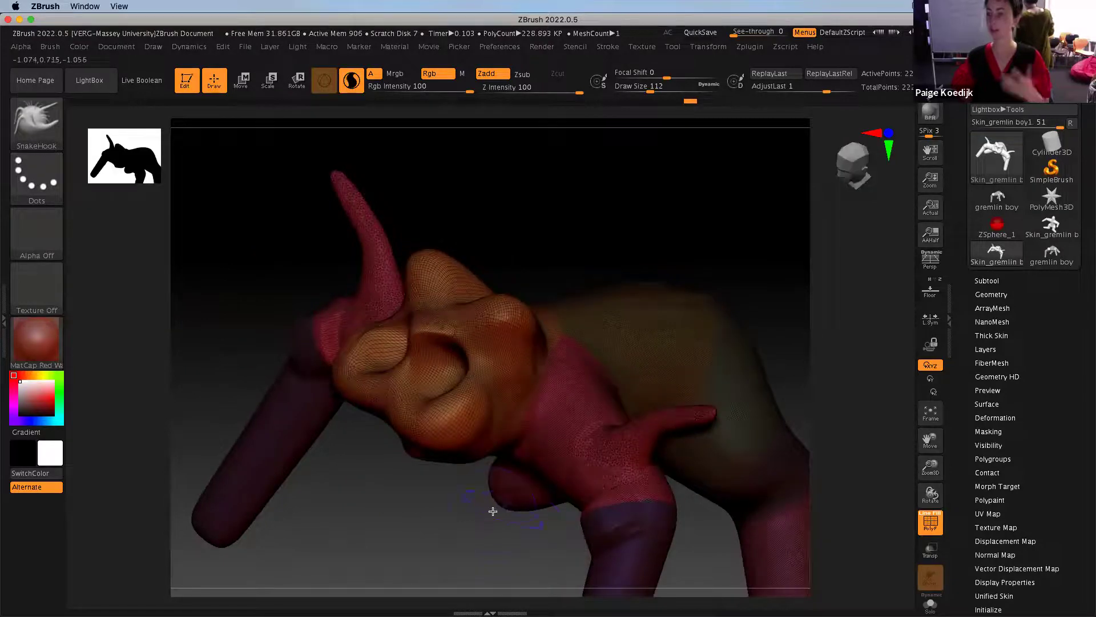
Pull a second branch out of the arm spike to fork it, and inspect its triangulated mesh up close
{"action": "left_click_drag", "start_coordinate": [520, 233], "coordinate": [397, 309]}
{"action": "mouse_move", "coordinate": [384, 241]}
{"action": "left_mouse_down"}
{"action": "mouse_move", "coordinate": [434, 212]}
{"action": "mouse_move", "coordinate": [442, 193]}
{"action": "mouse_move", "coordinate": [465, 196]}
{"action": "mouse_move", "coordinate": [432, 209]}
{"action": "left_mouse_up"}
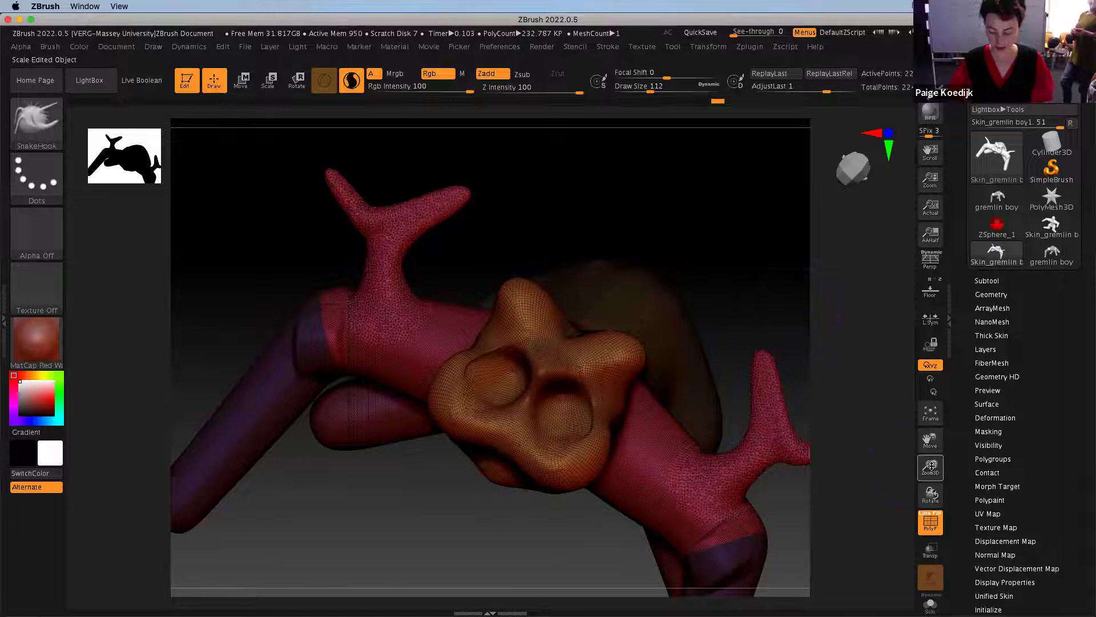
{"action": "left_click_drag", "start_coordinate": [931, 465], "coordinate": [965, 534]}
{"action": "mouse_move", "coordinate": [495, 206]}
{"action": "left_mouse_down"}
{"action": "mouse_move", "coordinate": [600, 214]}
{"action": "mouse_move", "coordinate": [607, 226]}
{"action": "left_mouse_up"}
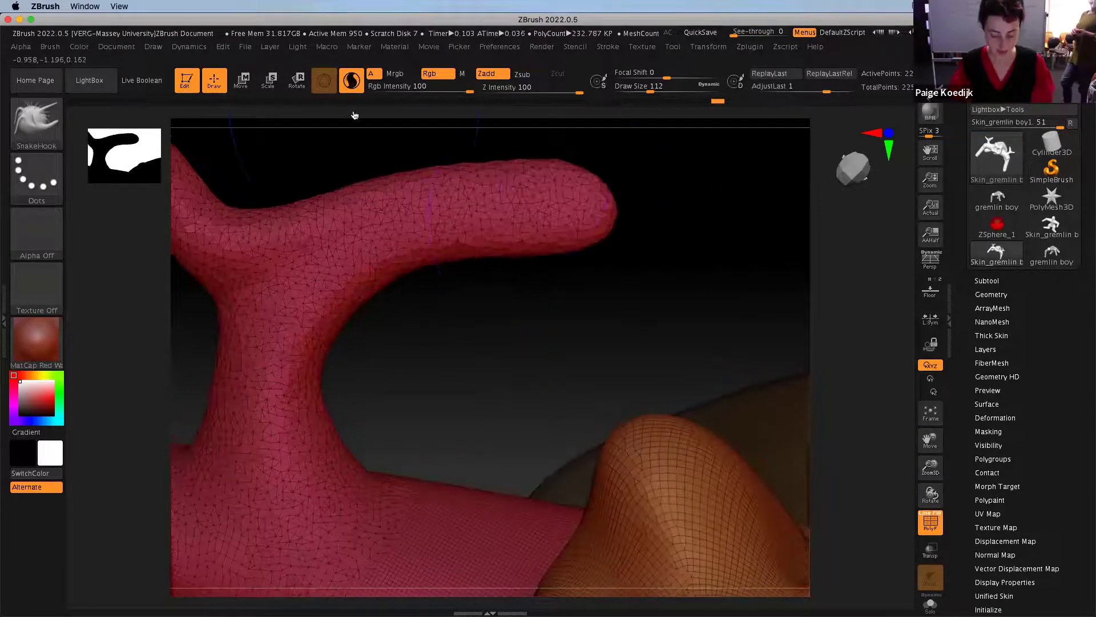
Extend the tip of the arm spike's long branch outward with SnakeHook in Sculptris Pro mode
{"action": "left_click", "coordinate": [352, 83]}
{"action": "mouse_move", "coordinate": [543, 201]}
{"action": "left_mouse_down"}
{"action": "mouse_move", "coordinate": [603, 201]}
{"action": "mouse_move", "coordinate": [654, 223]}
{"action": "left_mouse_up"}
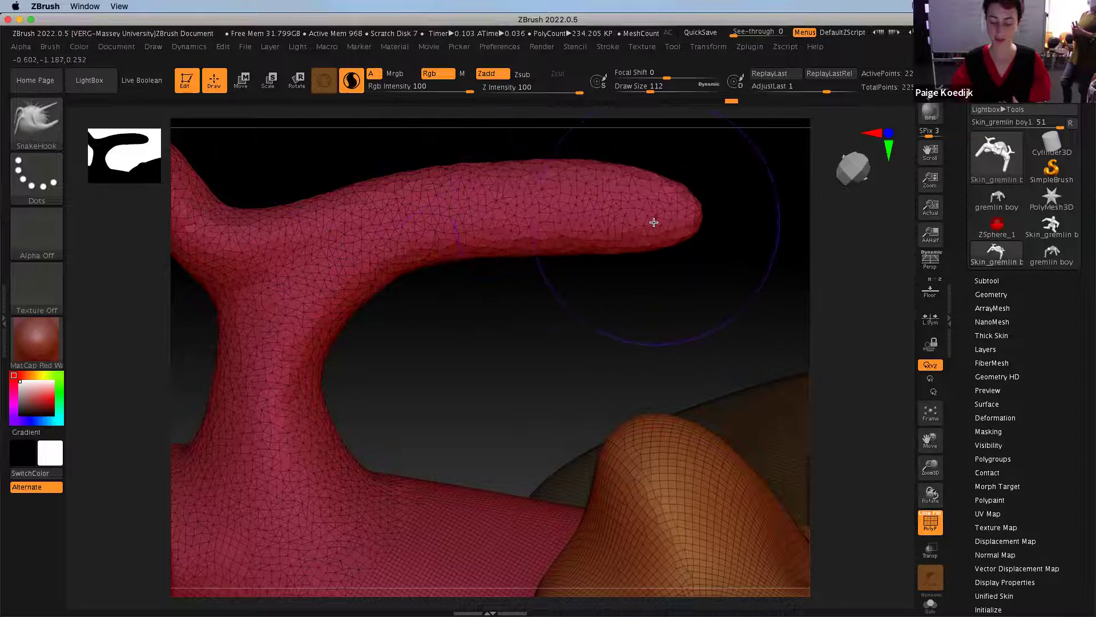
Try pulling the arm spike's branch downward with Sculptris Pro off, and undo the stretched result
{"action": "left_click", "coordinate": [340, 90]}
{"action": "left_click_drag", "start_coordinate": [523, 232], "coordinate": [666, 422]}
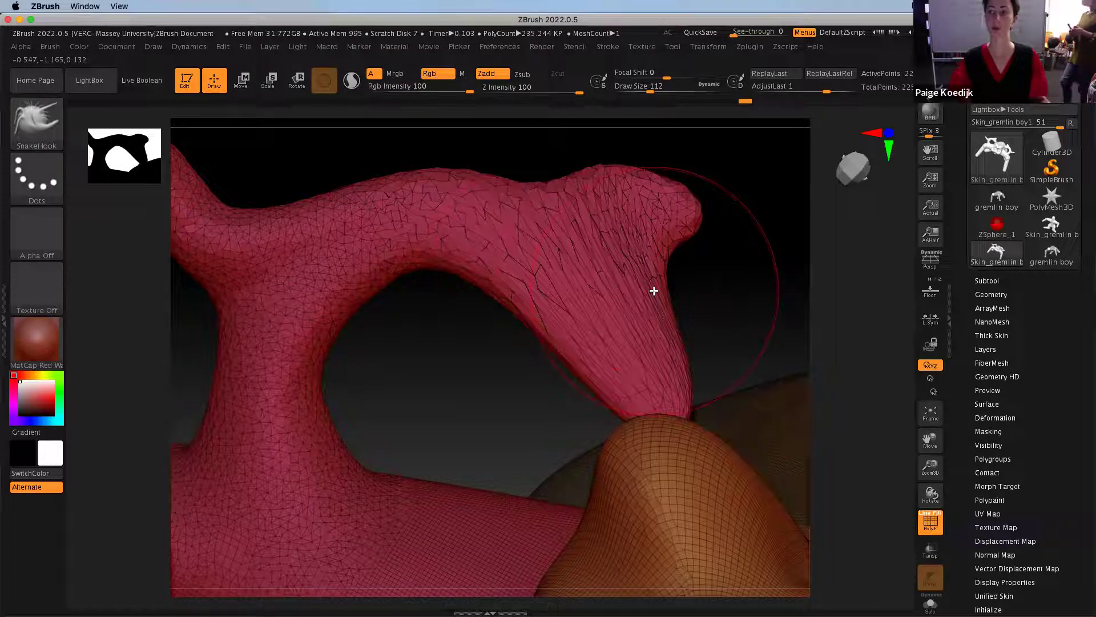
{"action": "key", "text": "ctrl+z"}
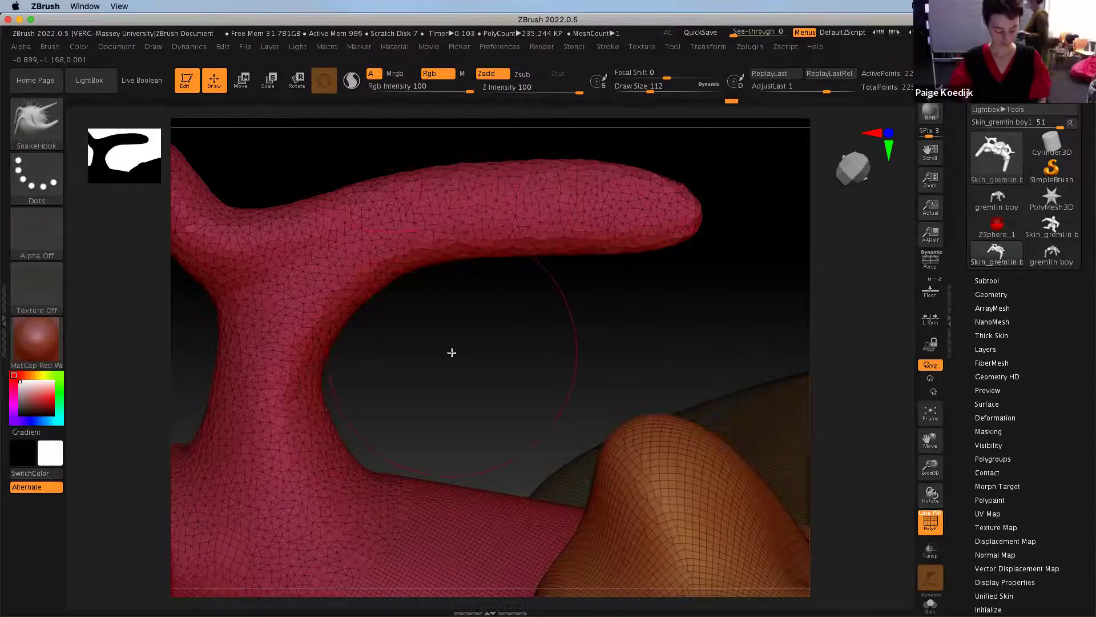
Reactivate Sculptris Pro and pull a pair of pointed horns out of the top of the head
{"action": "left_click_drag", "start_coordinate": [930, 467], "coordinate": [663, 243]}
{"action": "mouse_move", "coordinate": [660, 198]}
{"action": "left_mouse_down"}
{"action": "mouse_move", "coordinate": [634, 177]}
{"action": "mouse_move", "coordinate": [634, 227]}
{"action": "mouse_move", "coordinate": [665, 255]}
{"action": "left_mouse_up"}
{"action": "left_click", "coordinate": [351, 80]}
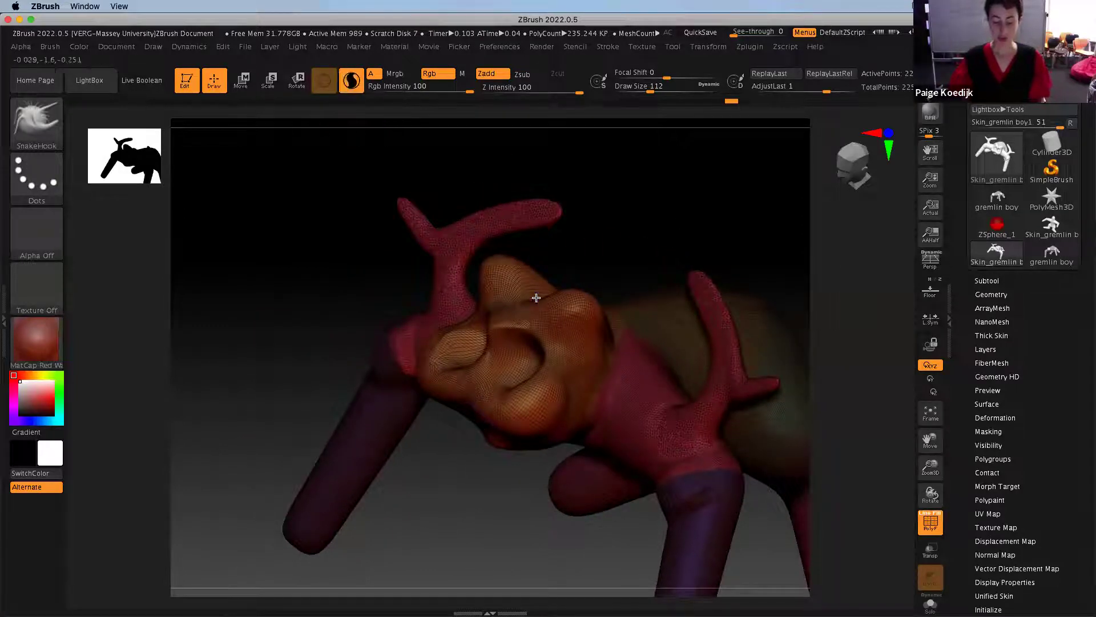
{"action": "mouse_move", "coordinate": [577, 307]}
{"action": "left_mouse_down"}
{"action": "mouse_move", "coordinate": [578, 282]}
{"action": "mouse_move", "coordinate": [639, 262]}
{"action": "mouse_move", "coordinate": [711, 270]}
{"action": "mouse_move", "coordinate": [589, 274]}
{"action": "mouse_move", "coordinate": [607, 262]}
{"action": "left_mouse_up"}
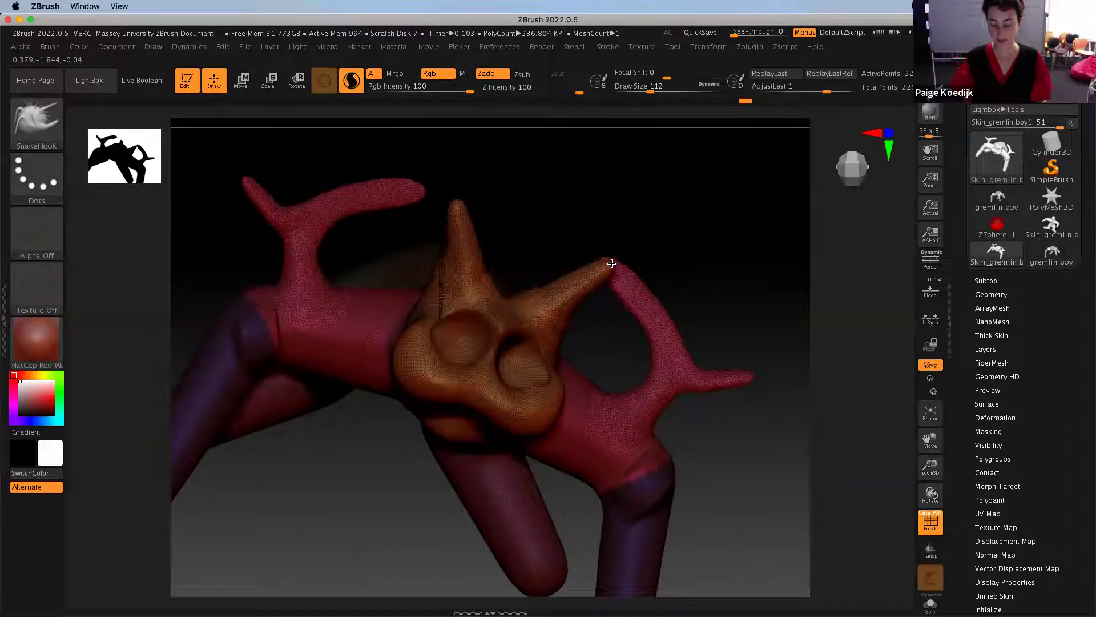
{"action": "left_click_drag", "start_coordinate": [600, 333], "coordinate": [575, 328]}
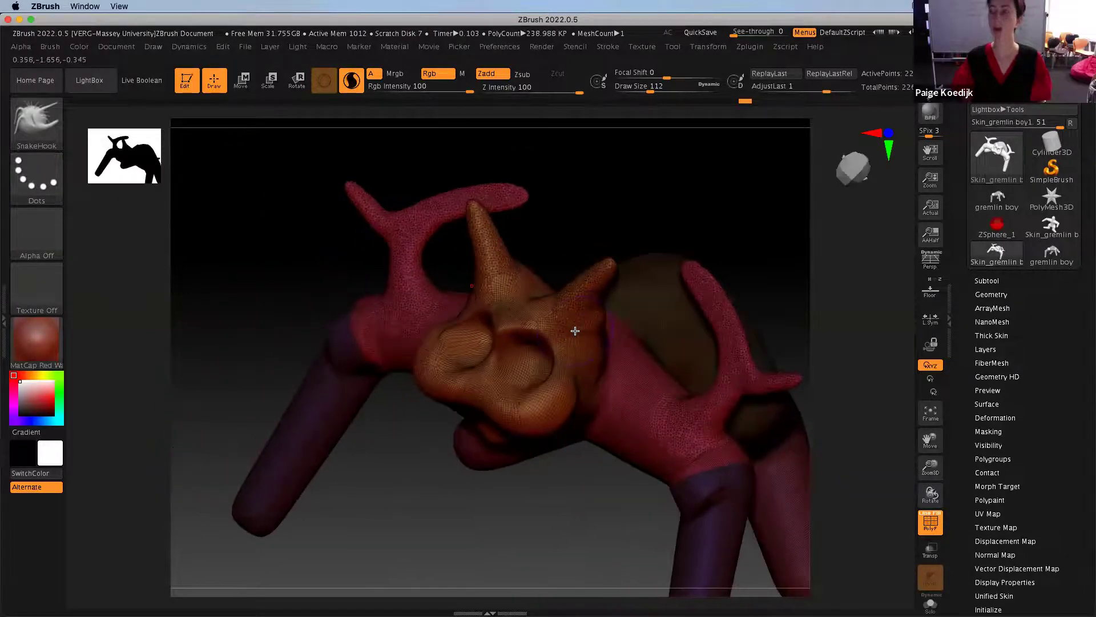
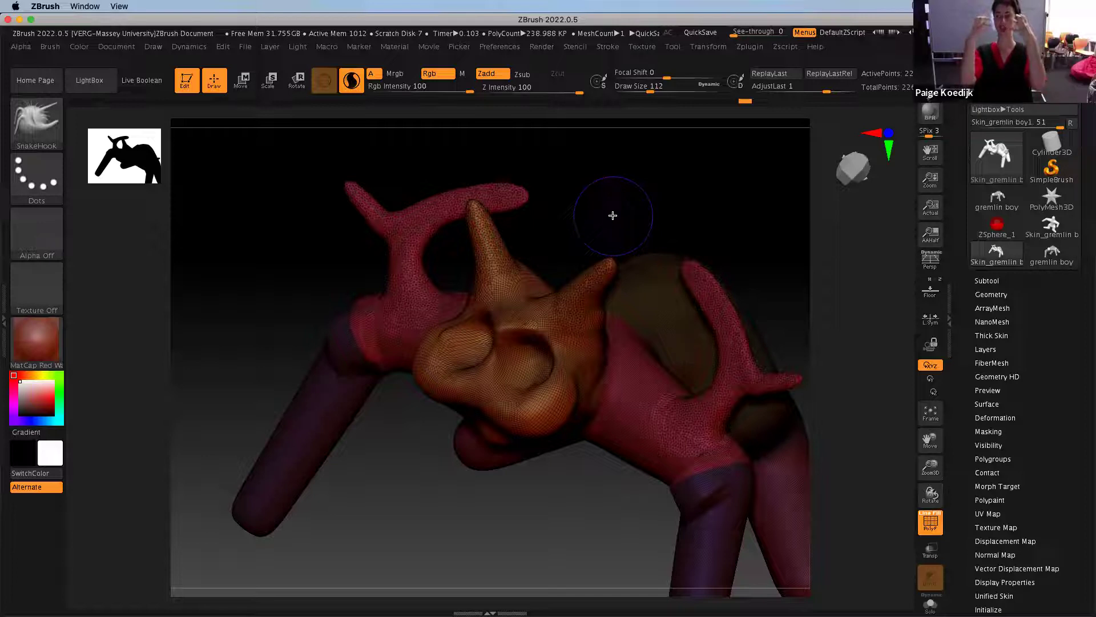
{"action": "left_click_drag", "start_coordinate": [618, 244], "coordinate": [595, 231]}
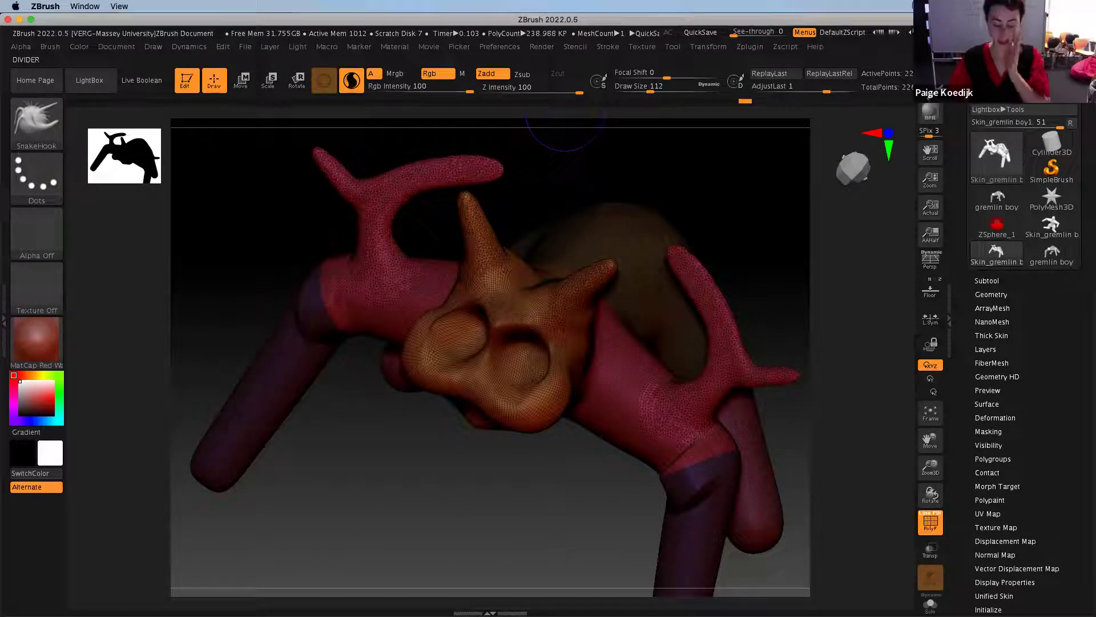
Select the DamStandard brush and carve creases into the eye sockets
{"action": "key", "text": "b"}
{"action": "key", "text": "d"}
{"action": "key", "text": "s"}
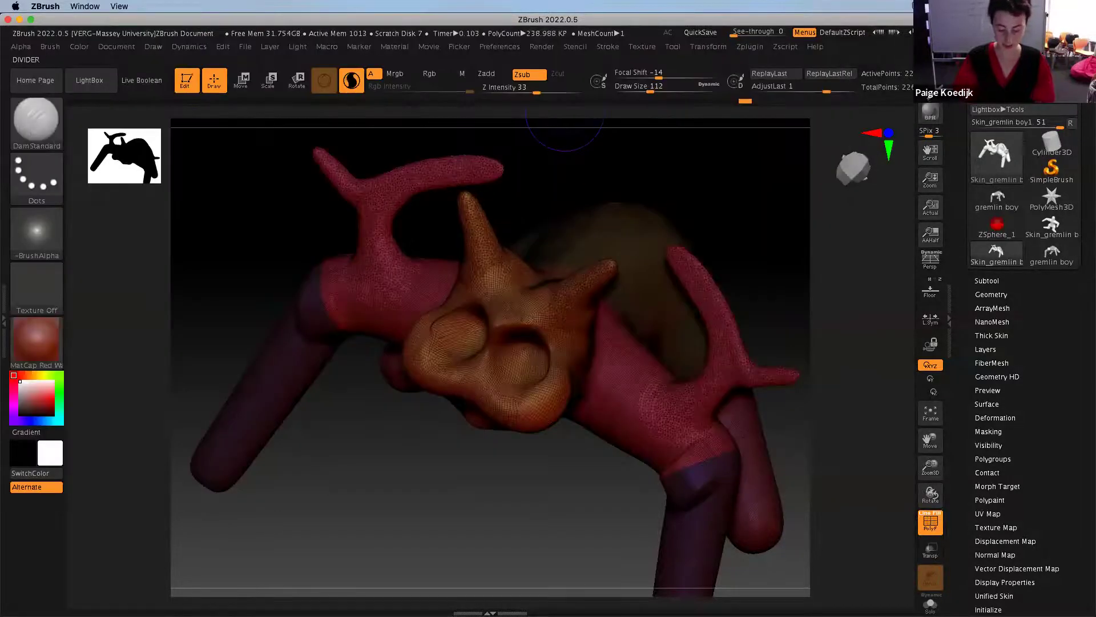
{"action": "mouse_move", "coordinate": [497, 357]}
{"action": "left_mouse_down"}
{"action": "mouse_move", "coordinate": [536, 377]}
{"action": "mouse_move", "coordinate": [518, 384]}
{"action": "mouse_move", "coordinate": [552, 353]}
{"action": "left_mouse_up"}
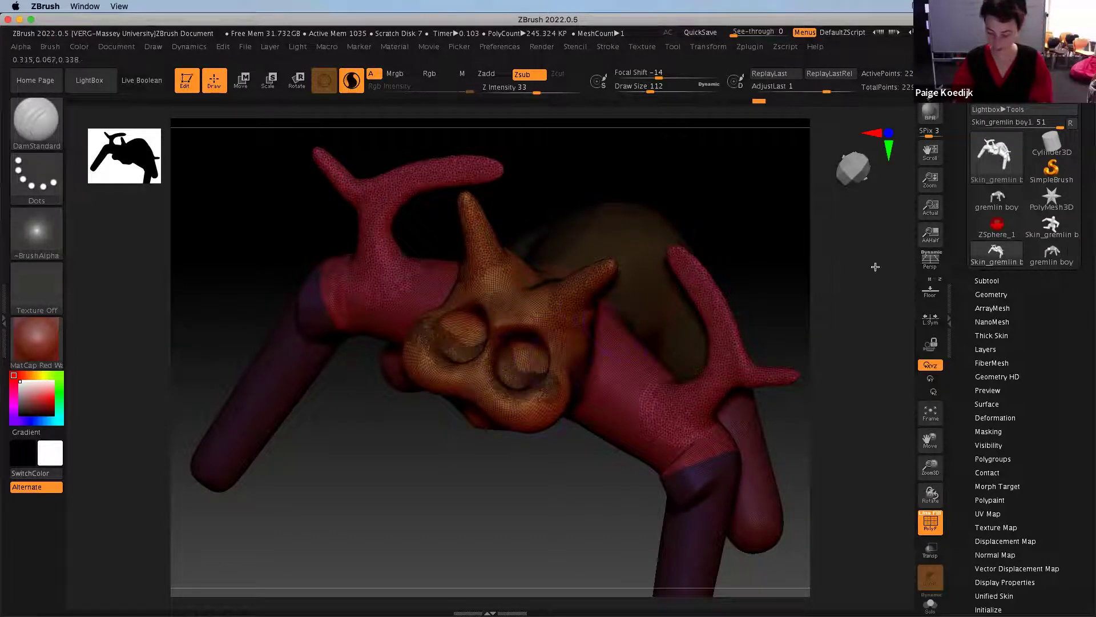
Hide the polyframe and carve diagonal creases along the torso's side, using Z Intensity 14 for the fainter strokes
{"action": "left_click_drag", "start_coordinate": [726, 223], "coordinate": [865, 355]}
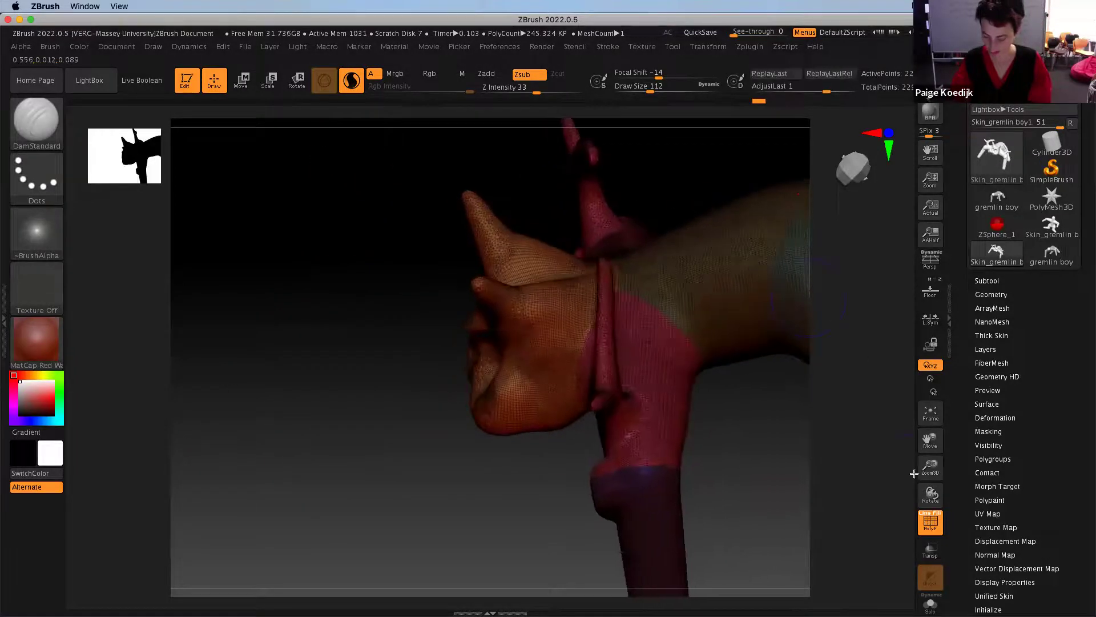
{"action": "left_click", "coordinate": [931, 522]}
{"action": "key", "text": "ctrl"}
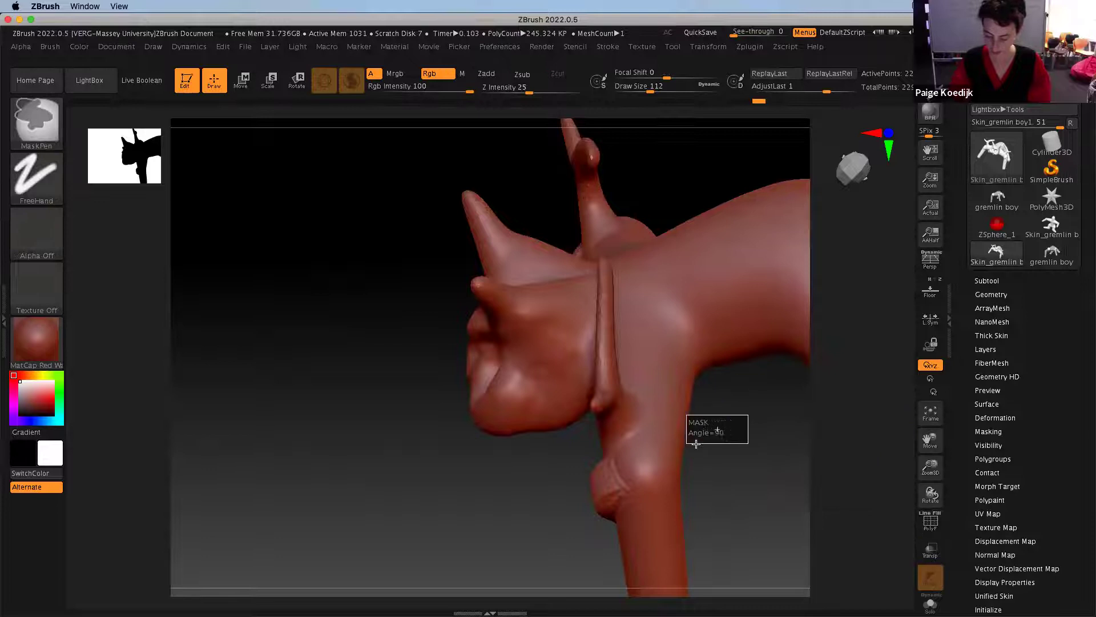
{"action": "left_click_drag", "start_coordinate": [930, 440], "coordinate": [737, 473]}
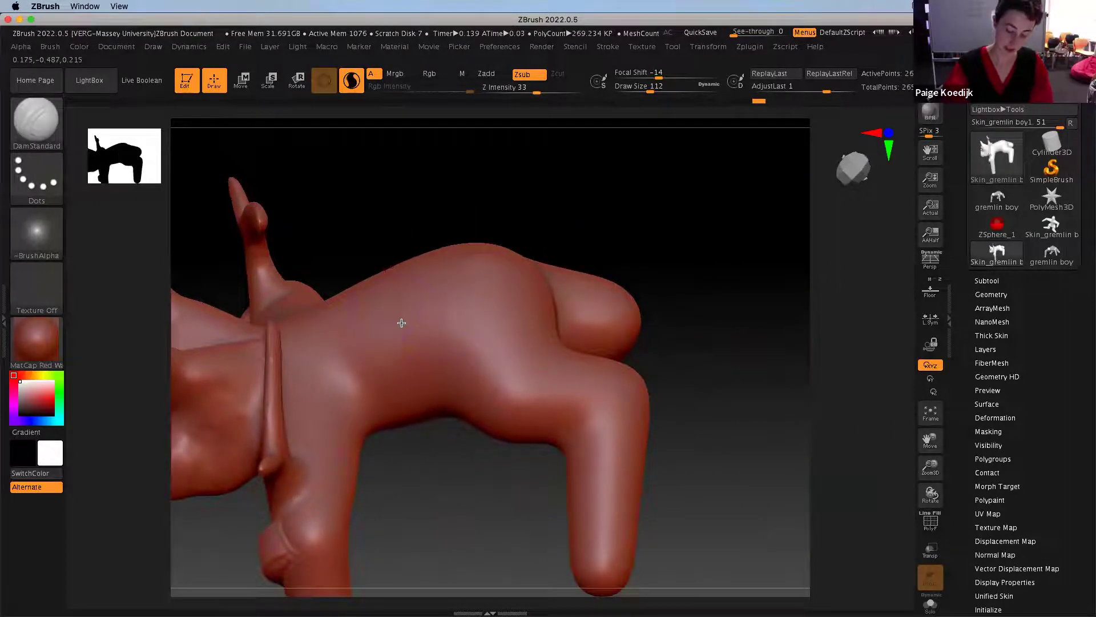
{"action": "left_click_drag", "start_coordinate": [401, 323], "coordinate": [502, 364]}
{"action": "left_click_drag", "start_coordinate": [393, 306], "coordinate": [502, 359]}
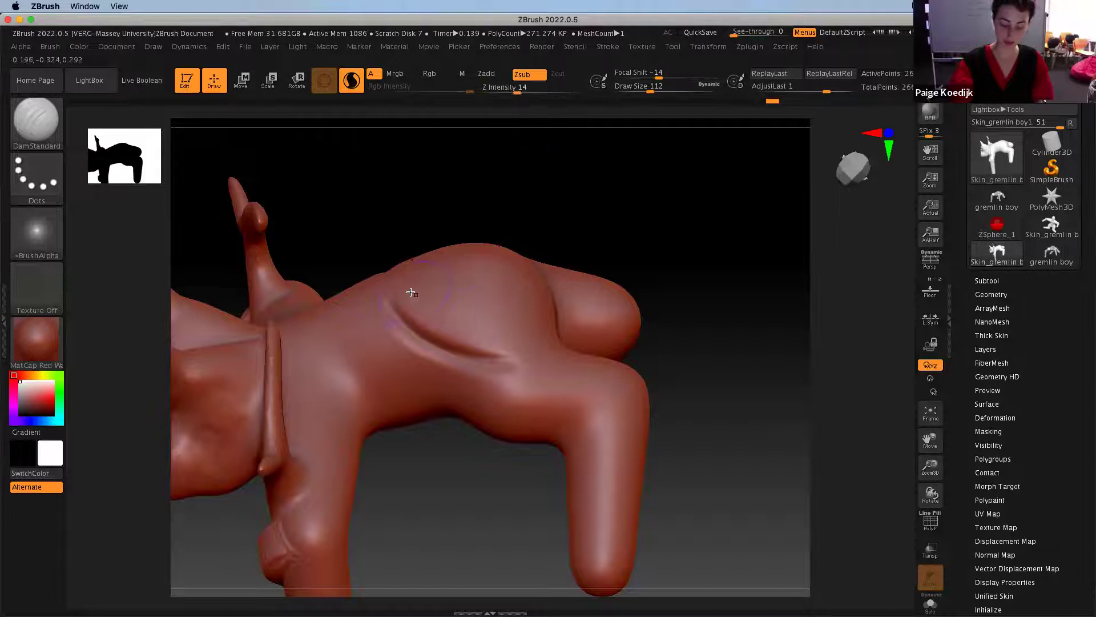
{"action": "left_click_drag", "start_coordinate": [467, 330], "coordinate": [507, 335]}
{"action": "left_click_drag", "start_coordinate": [442, 294], "coordinate": [499, 314]}
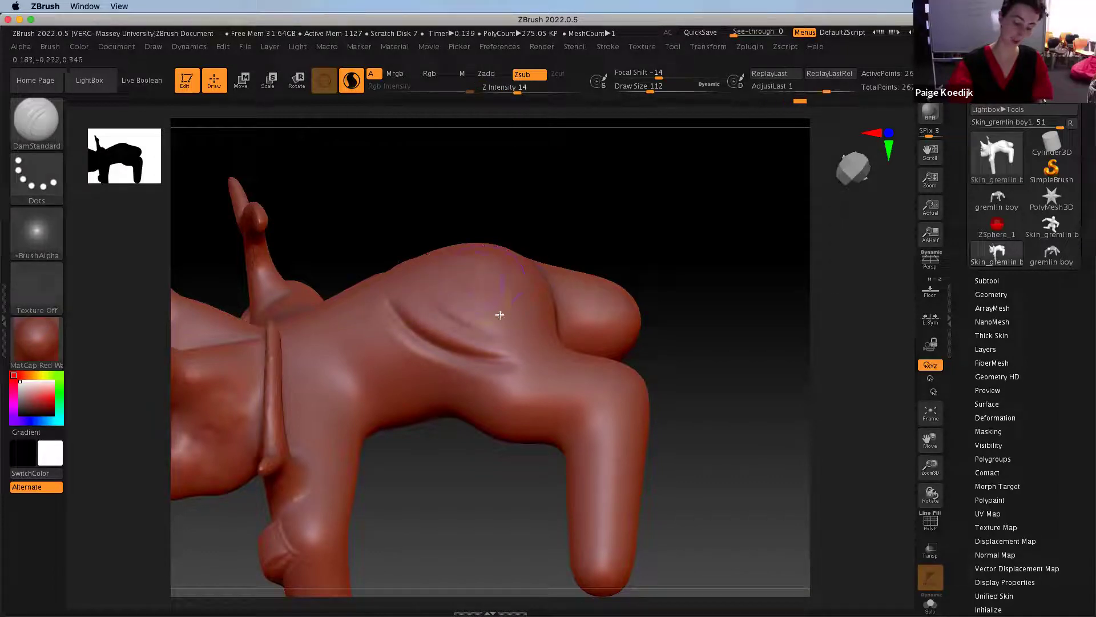
Carve a deep crease on the upper flank at Z Intensity 41 and a faint one beside it at 7
{"action": "left_click_drag", "start_coordinate": [518, 92], "coordinate": [542, 91]}
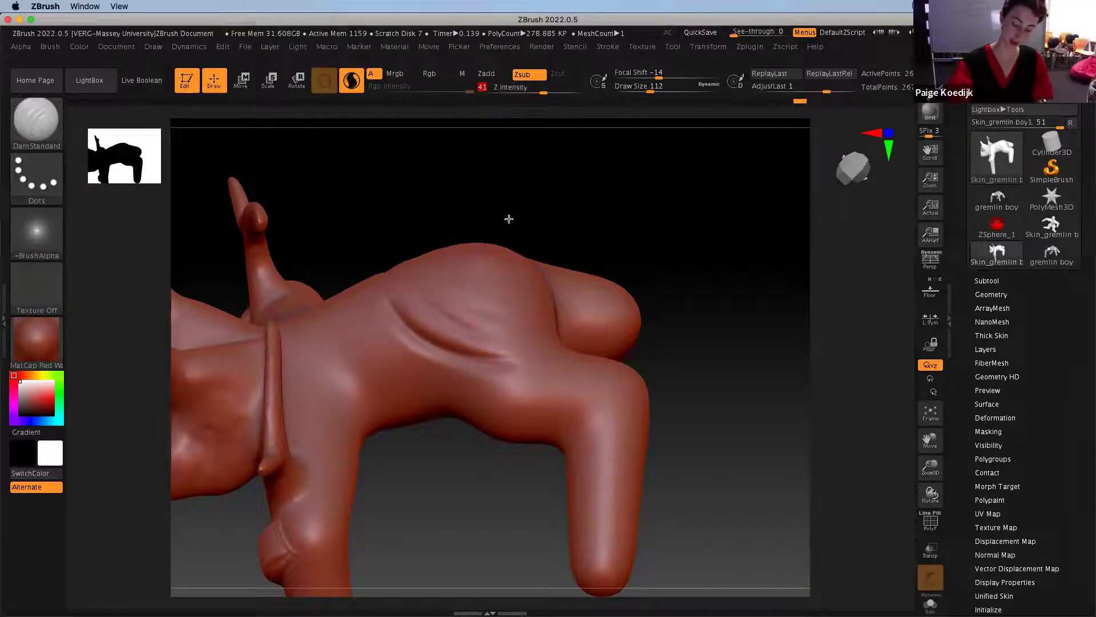
{"action": "left_click_drag", "start_coordinate": [437, 276], "coordinate": [515, 317]}
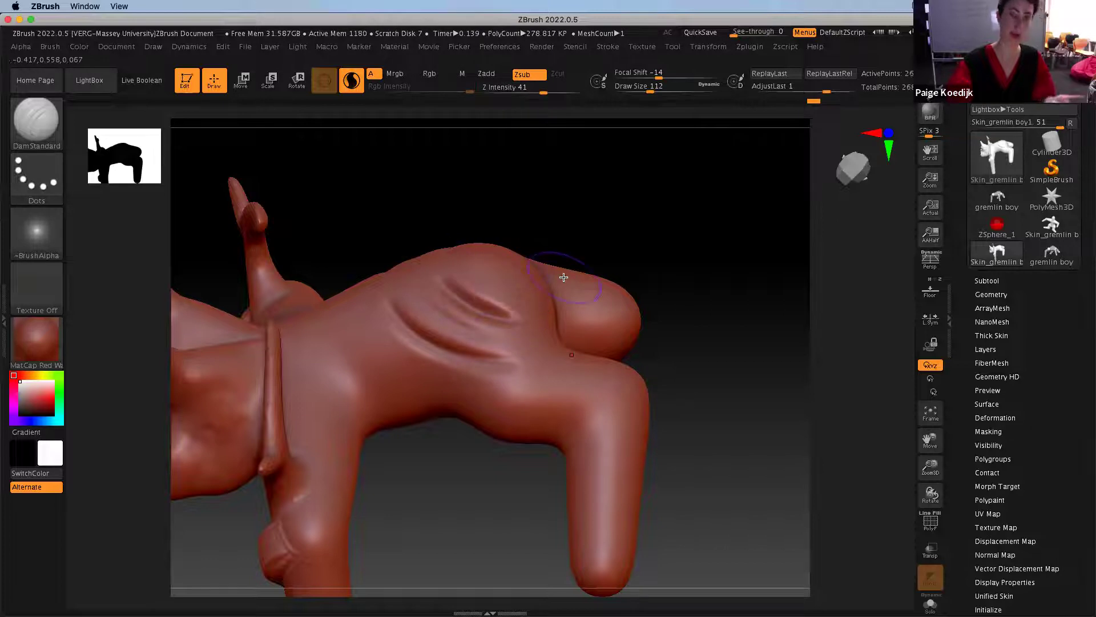
{"action": "left_click_drag", "start_coordinate": [519, 92], "coordinate": [510, 91]}
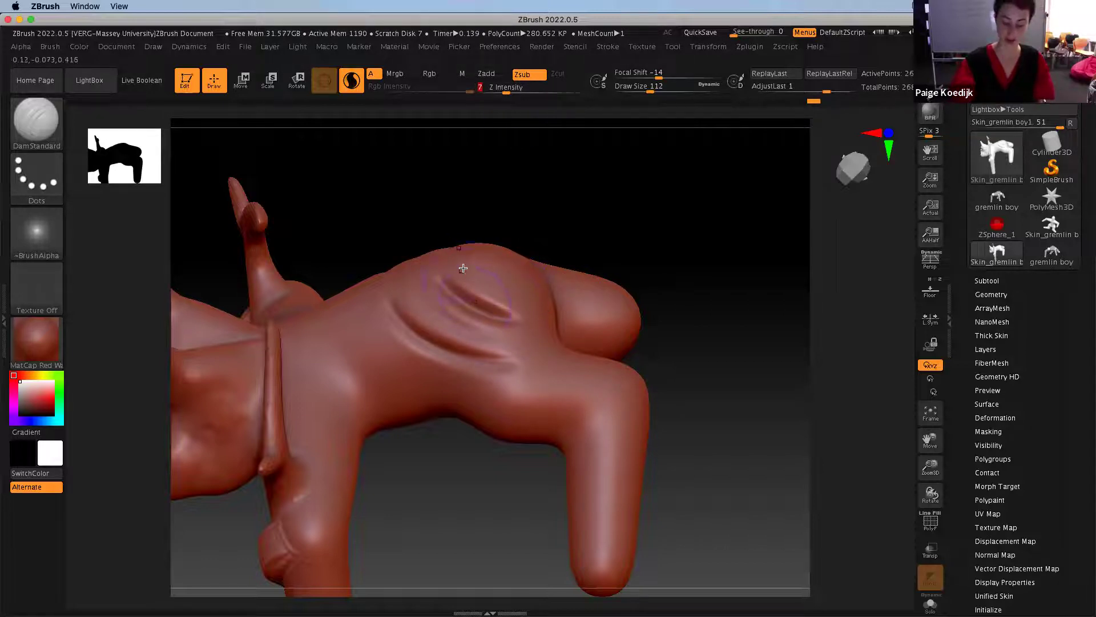
{"action": "left_click_drag", "start_coordinate": [474, 262], "coordinate": [516, 291]}
Set the Z Intensity to 22 and carve further creases along the shoulder, ribs and hind thigh
{"action": "left_click_drag", "start_coordinate": [507, 94], "coordinate": [518, 94]}
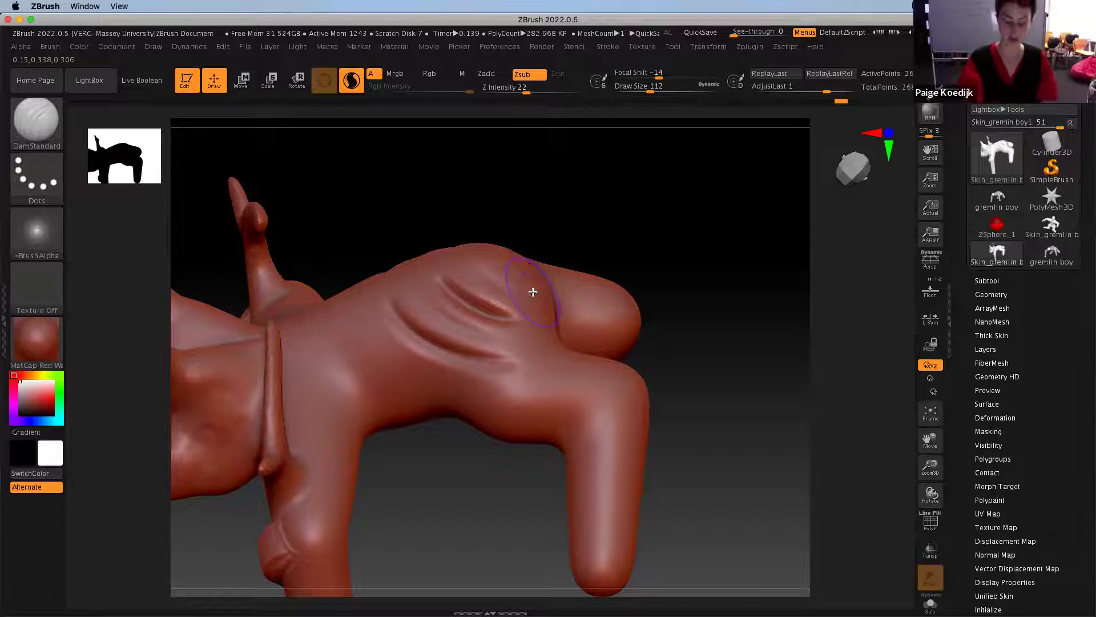
{"action": "left_click_drag", "start_coordinate": [366, 346], "coordinate": [418, 375]}
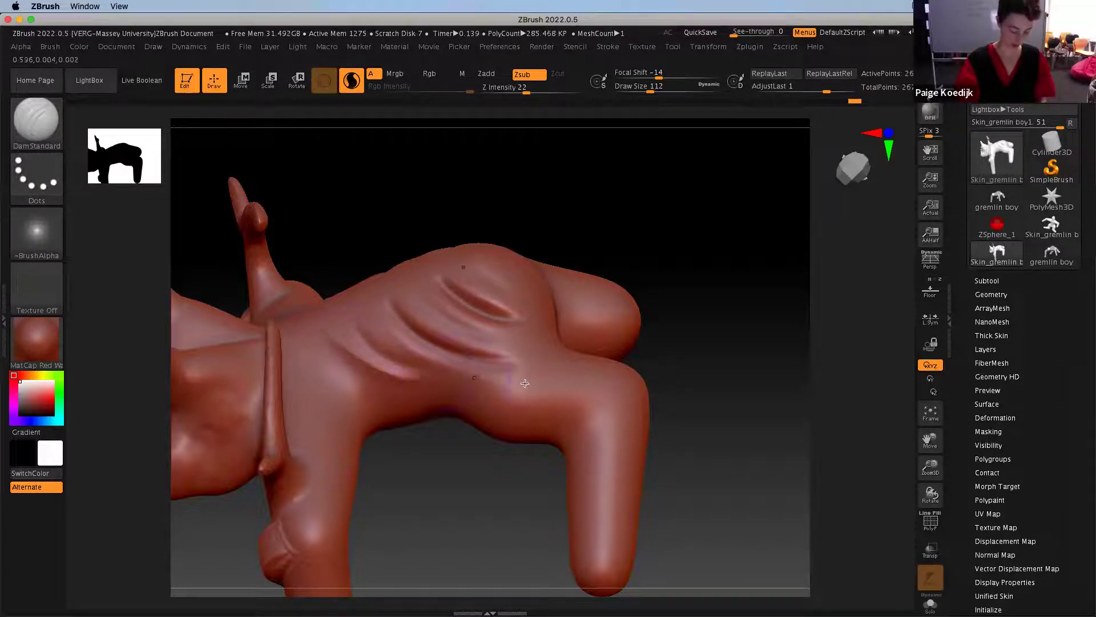
{"action": "left_click_drag", "start_coordinate": [525, 382], "coordinate": [611, 416]}
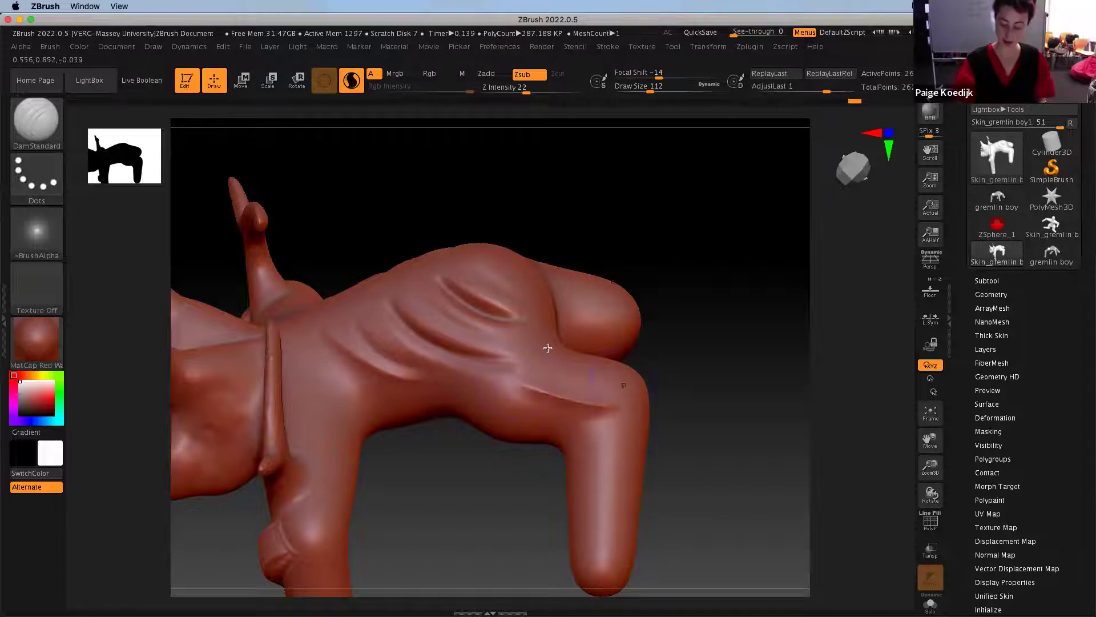
{"action": "left_click_drag", "start_coordinate": [564, 371], "coordinate": [608, 387]}
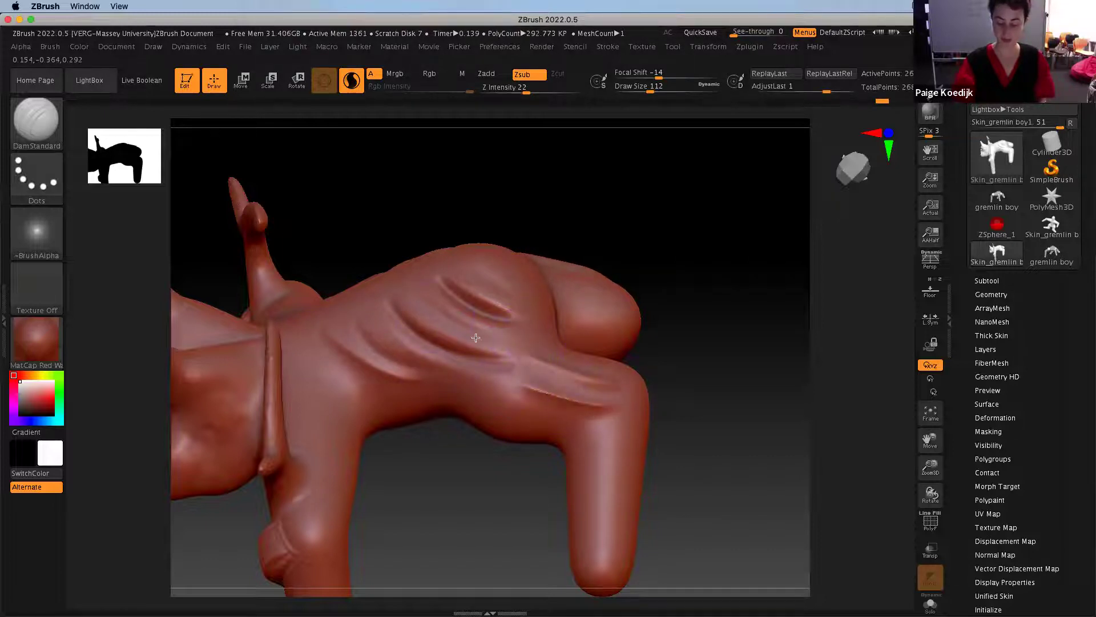
{"action": "left_click_drag", "start_coordinate": [415, 298], "coordinate": [489, 342]}
{"action": "mouse_move", "coordinate": [714, 394]}
{"action": "left_mouse_down"}
{"action": "mouse_move", "coordinate": [783, 399]}
{"action": "mouse_move", "coordinate": [711, 399]}
{"action": "left_mouse_up"}
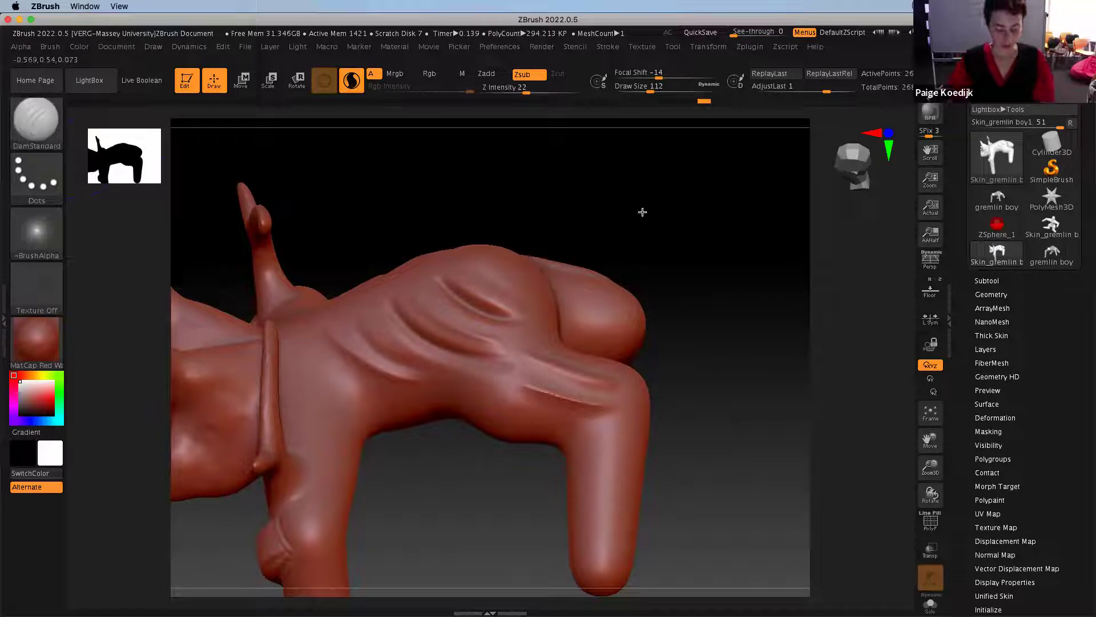
Select the Move brush with a draw size of about 386 and pull the hind hip outward and upward
{"action": "left_click", "coordinate": [25, 133]}
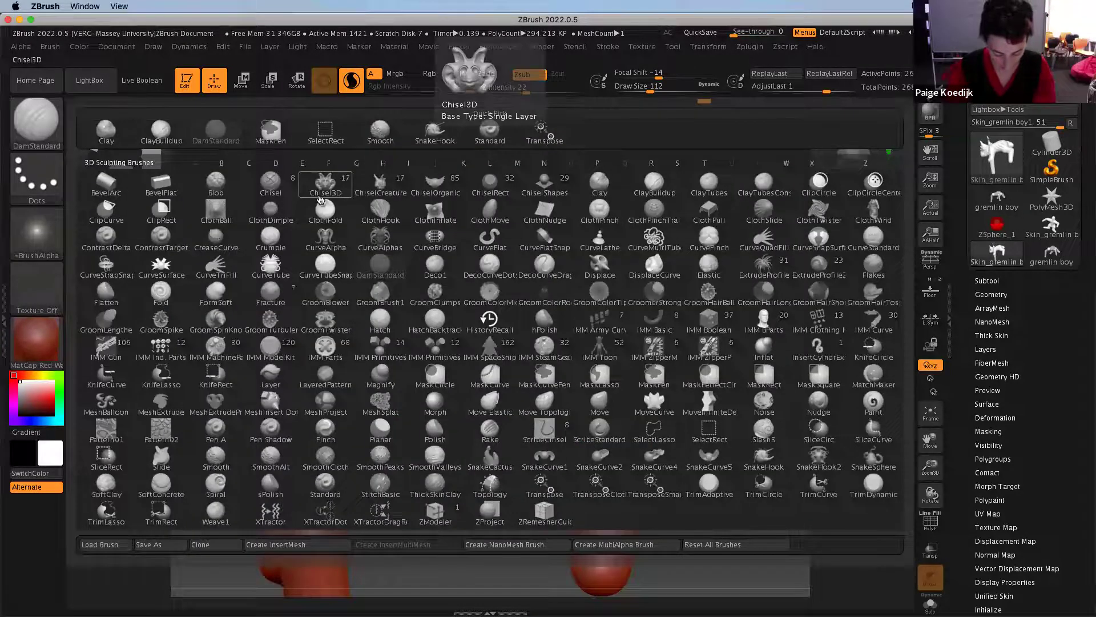
{"action": "left_click", "coordinate": [605, 408]}
{"action": "left_click_drag", "start_coordinate": [659, 86], "coordinate": [688, 87]}
{"action": "mouse_move", "coordinate": [636, 392]}
{"action": "left_mouse_down"}
{"action": "mouse_move", "coordinate": [687, 372]}
{"action": "mouse_move", "coordinate": [674, 374]}
{"action": "left_mouse_up"}
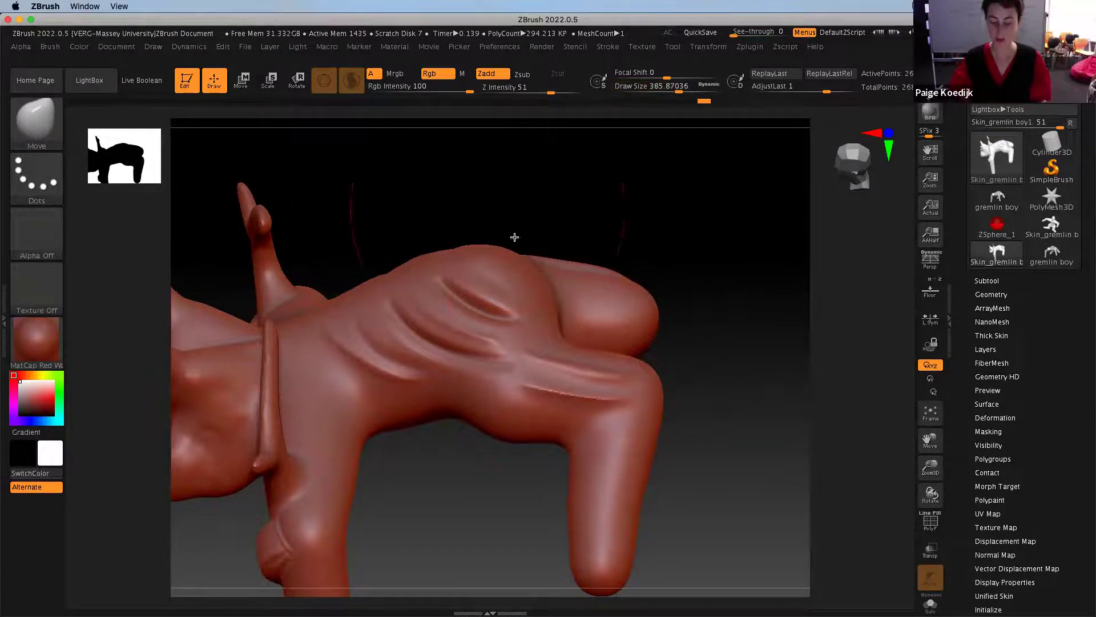
{"action": "left_click_drag", "start_coordinate": [600, 362], "coordinate": [622, 320]}
Pull the back and shoulders upward into a large hump with the Move brush and refine its outline
{"action": "mouse_move", "coordinate": [489, 285]}
{"action": "left_mouse_down"}
{"action": "mouse_move", "coordinate": [487, 201]}
{"action": "mouse_move", "coordinate": [469, 173]}
{"action": "left_mouse_up"}
{"action": "left_click_drag", "start_coordinate": [402, 265], "coordinate": [369, 222]}
{"action": "left_click_drag", "start_coordinate": [337, 289], "coordinate": [302, 257]}
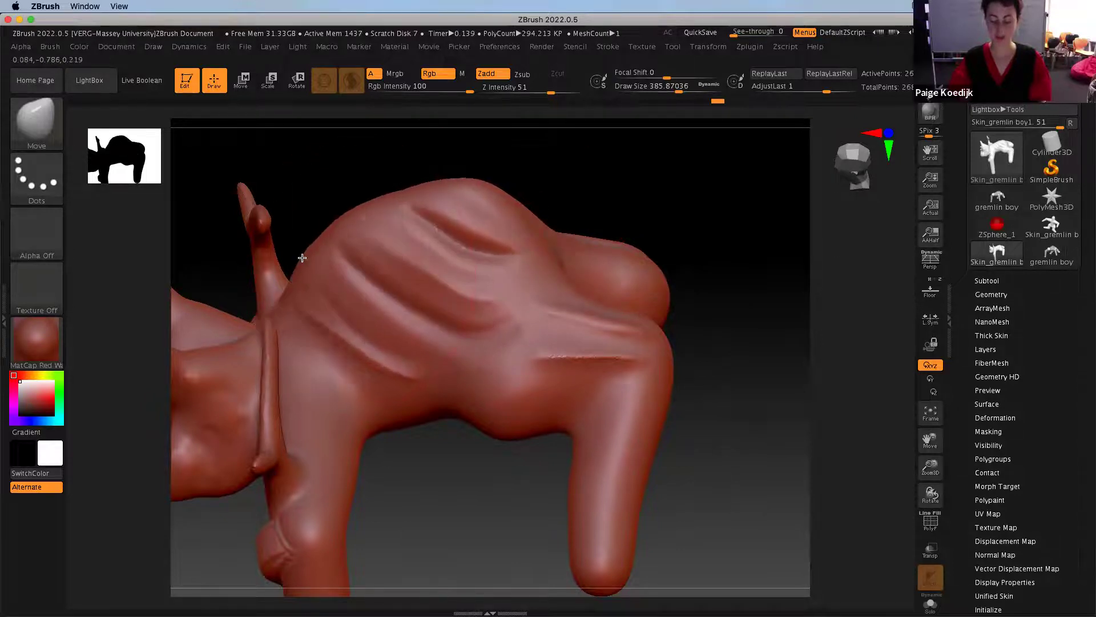
{"action": "mouse_move", "coordinate": [720, 306]}
{"action": "left_mouse_down"}
{"action": "mouse_move", "coordinate": [761, 316]}
{"action": "mouse_move", "coordinate": [733, 278]}
{"action": "mouse_move", "coordinate": [673, 271]}
{"action": "left_mouse_up"}
{"action": "left_click_drag", "start_coordinate": [536, 232], "coordinate": [571, 226]}
{"action": "left_click_drag", "start_coordinate": [658, 226], "coordinate": [628, 237]}
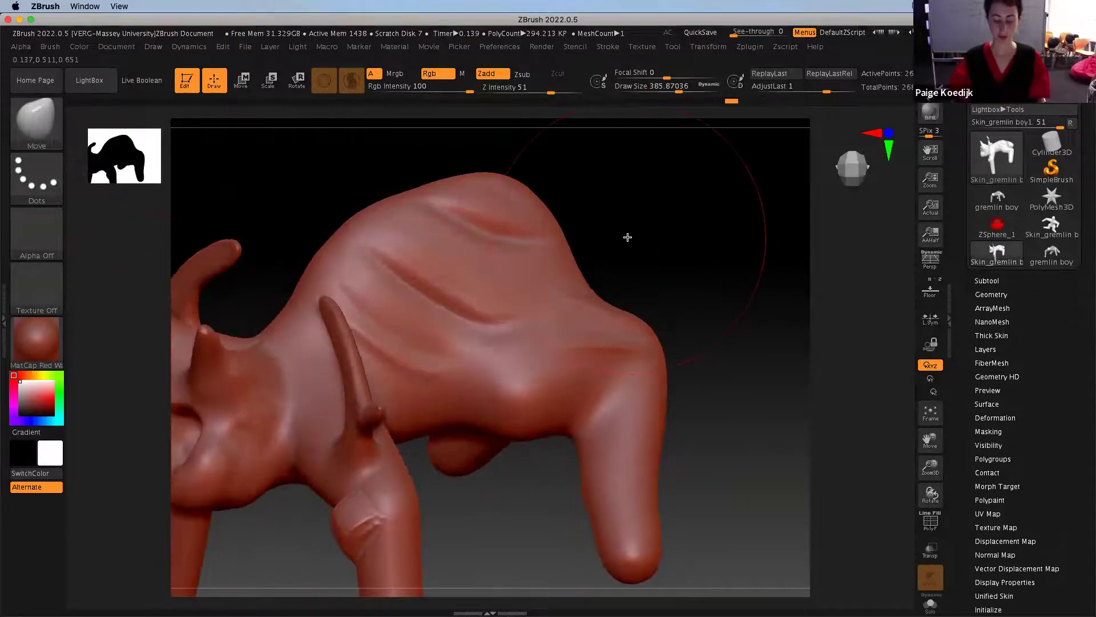
Select the SnakeHook brush with a draw size of about 83 and pull a thin spike out of the hind hip
{"action": "key", "text": "b"}
{"action": "key", "text": "s"}
{"action": "key", "text": "h"}
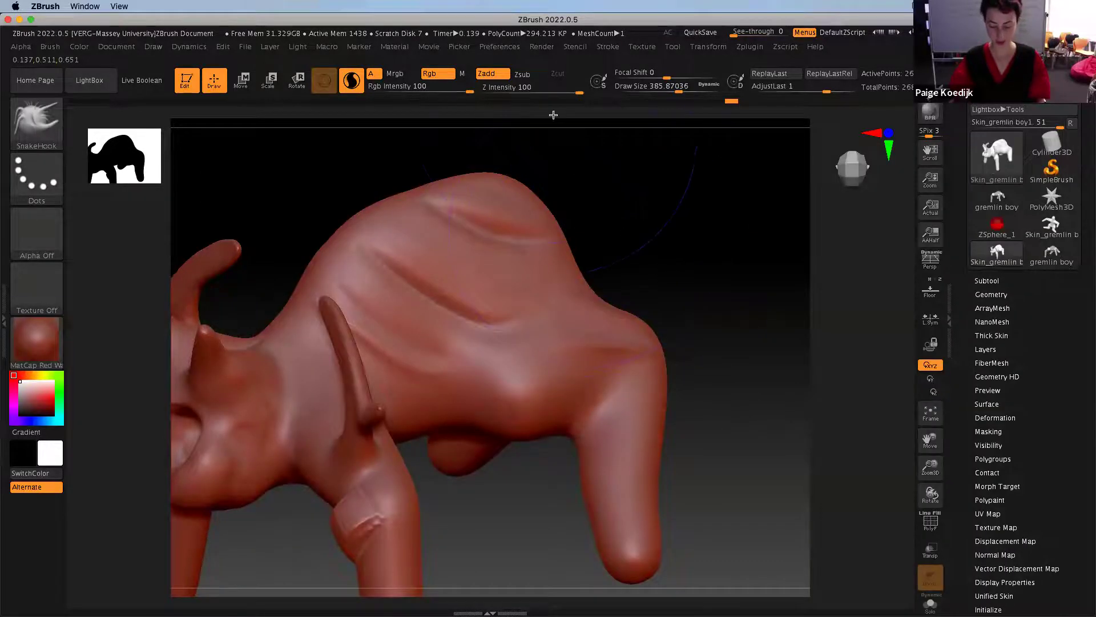
{"action": "left_click_drag", "start_coordinate": [644, 89], "coordinate": [644, 91]}
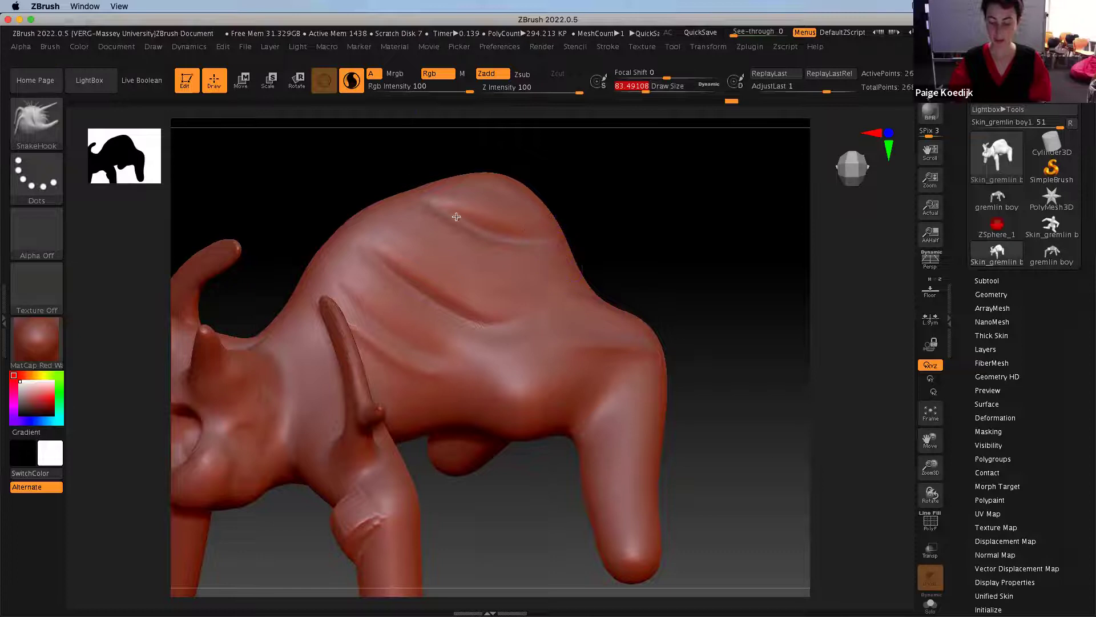
{"action": "left_click_drag", "start_coordinate": [630, 326], "coordinate": [695, 225]}
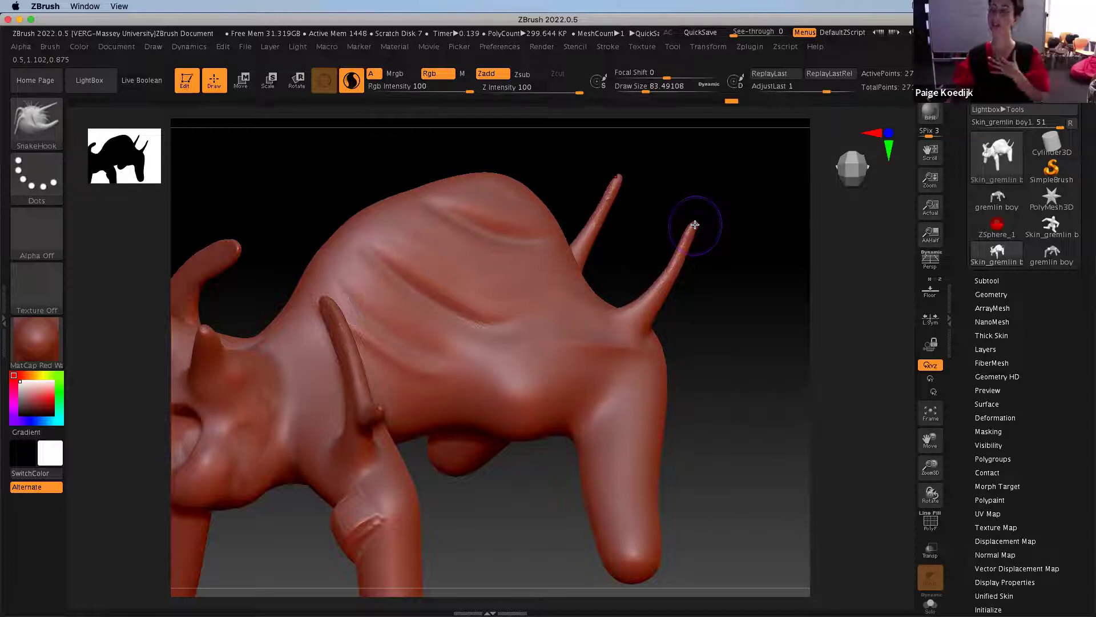
Try stretching the hip spike into a long tendril and pulling another from the hind leg, and undo these strokes
{"action": "left_click_drag", "start_coordinate": [695, 225], "coordinate": [780, 124]}
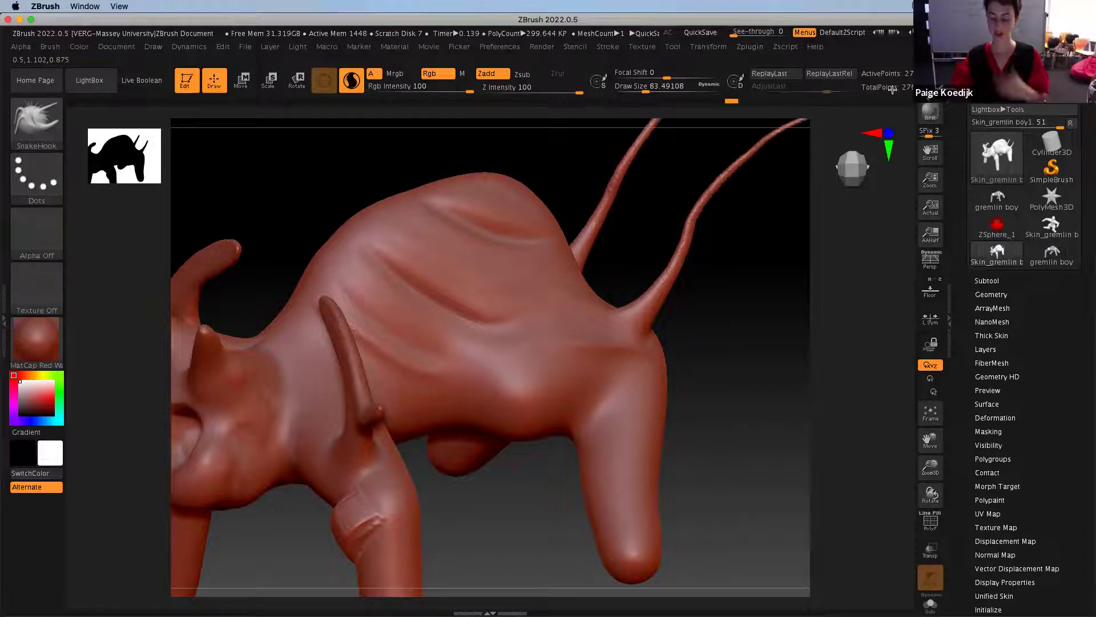
{"action": "mouse_move", "coordinate": [621, 403]}
{"action": "left_mouse_down"}
{"action": "mouse_move", "coordinate": [774, 494]}
{"action": "mouse_move", "coordinate": [797, 580]}
{"action": "left_mouse_up"}
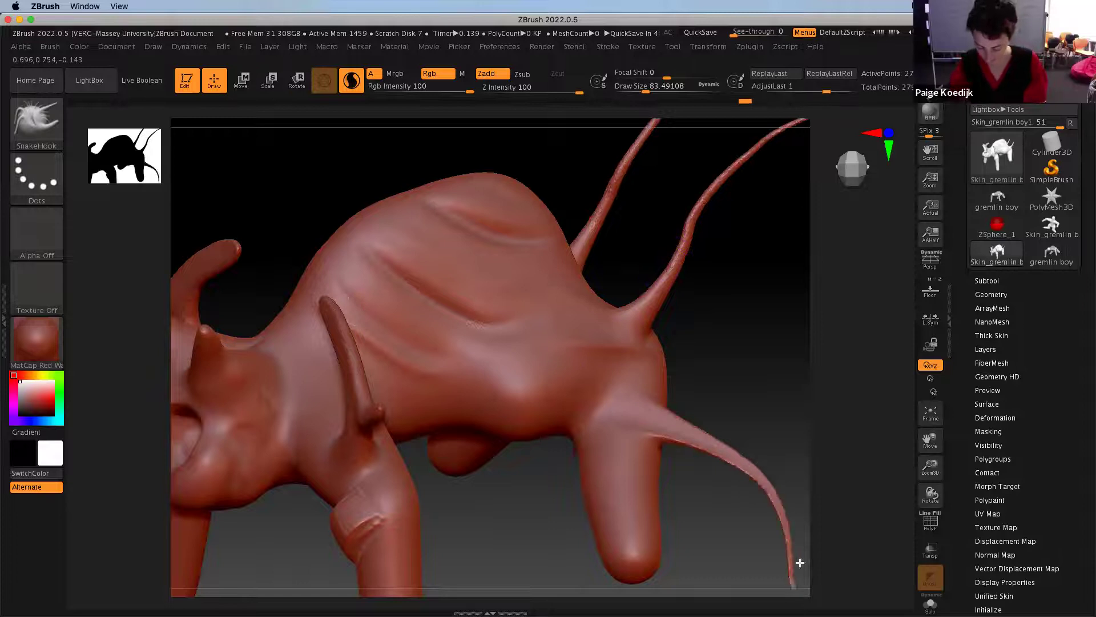
{"action": "key", "text": "super+z"}
{"action": "key", "text": "super+z"}
{"action": "key", "text": "super+z"}
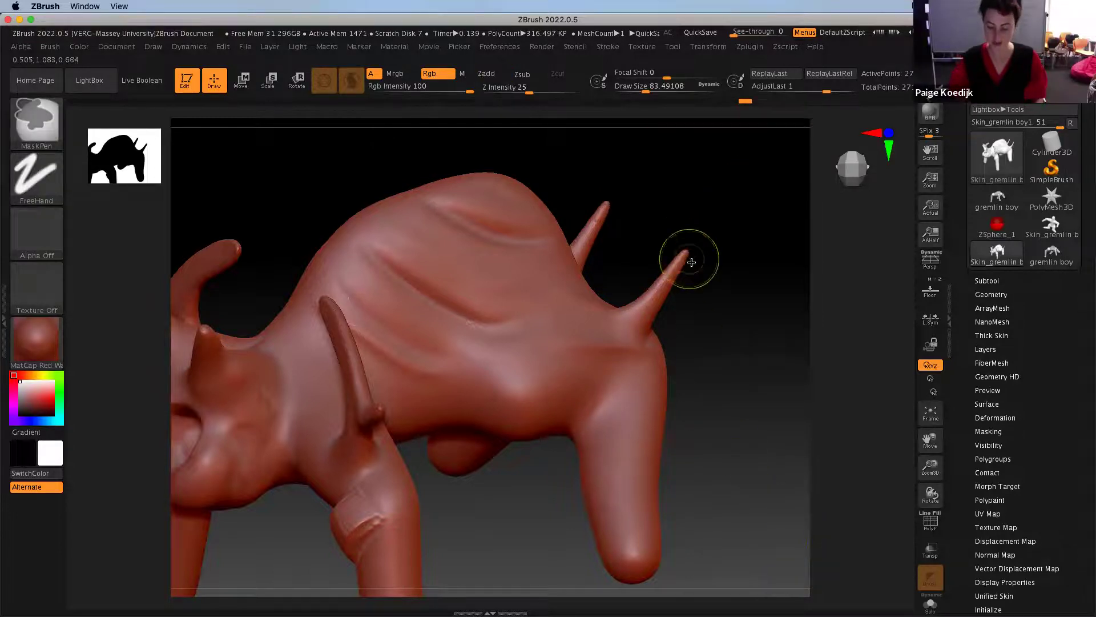
Pull a long curved spike out of the hind hip with SnakeHook
{"action": "mouse_move", "coordinate": [621, 323]}
{"action": "left_mouse_down"}
{"action": "mouse_move", "coordinate": [676, 210]}
{"action": "mouse_move", "coordinate": [714, 187]}
{"action": "mouse_move", "coordinate": [746, 183]}
{"action": "mouse_move", "coordinate": [758, 194]}
{"action": "left_mouse_up"}
{"action": "mouse_move", "coordinate": [768, 315]}
{"action": "left_mouse_down"}
{"action": "mouse_move", "coordinate": [755, 311]}
{"action": "mouse_move", "coordinate": [787, 323]}
{"action": "mouse_move", "coordinate": [783, 313]}
{"action": "left_mouse_up"}
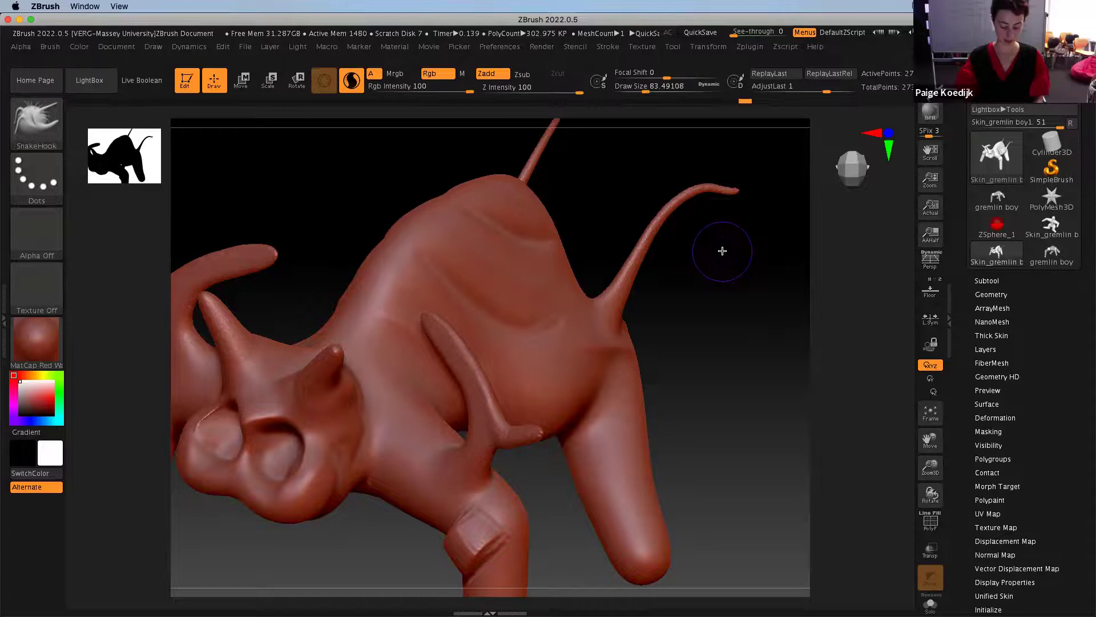
Select the Inflat brush with a draw size of about 207 and inflate the curved hip spikes into thick lobes
{"action": "key", "text": "b"}
{"action": "key", "text": "i"}
{"action": "key", "text": "n"}
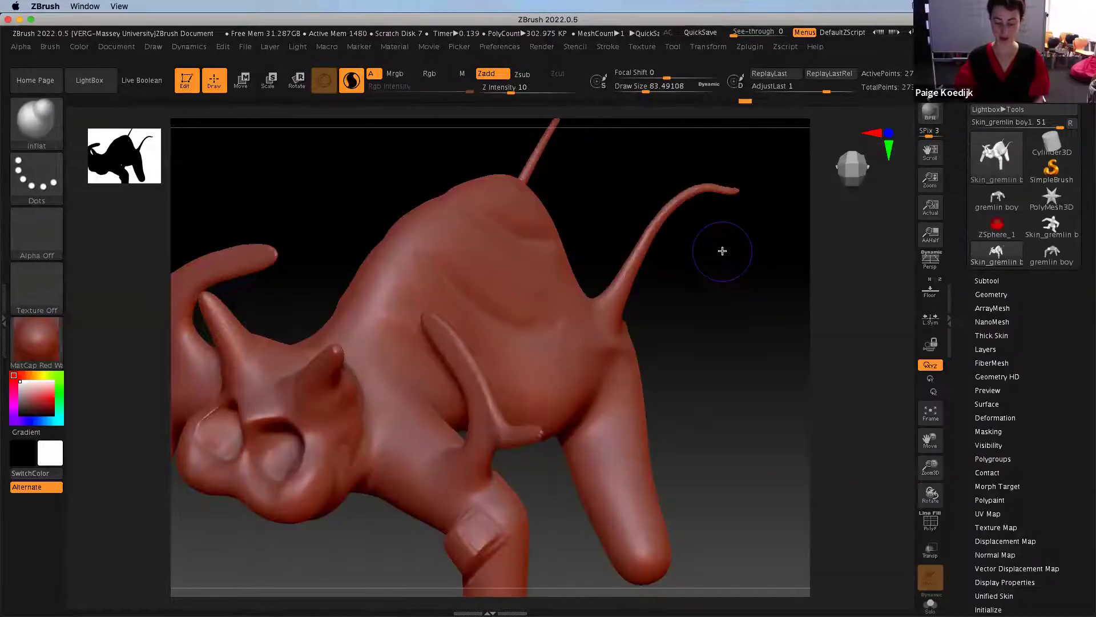
{"action": "left_click_drag", "start_coordinate": [655, 92], "coordinate": [663, 91]}
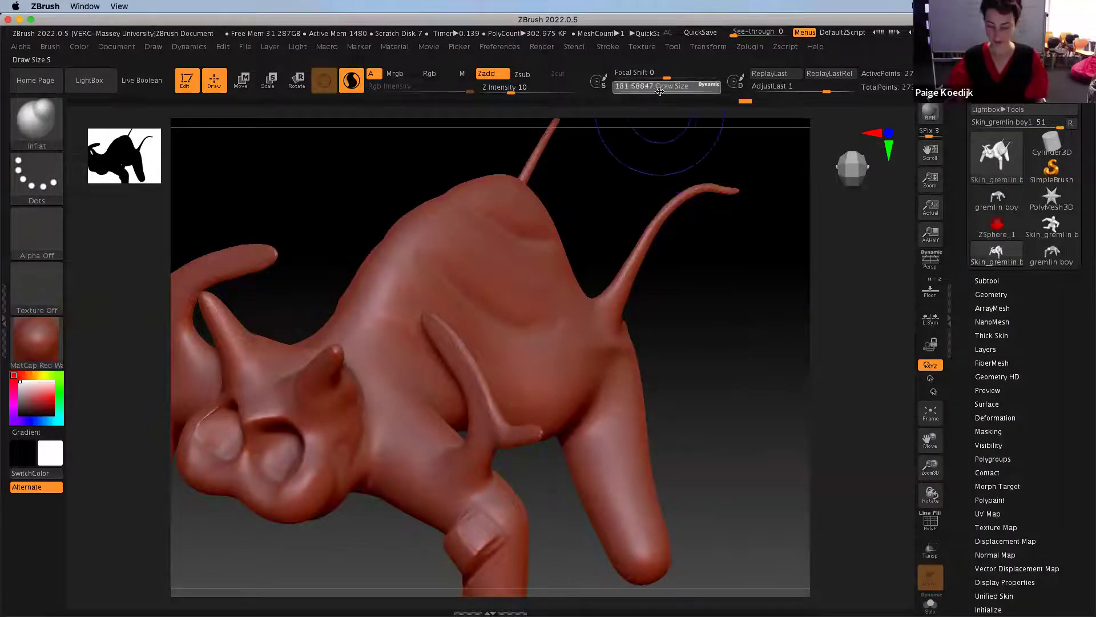
{"action": "left_click_drag", "start_coordinate": [676, 193], "coordinate": [608, 285]}
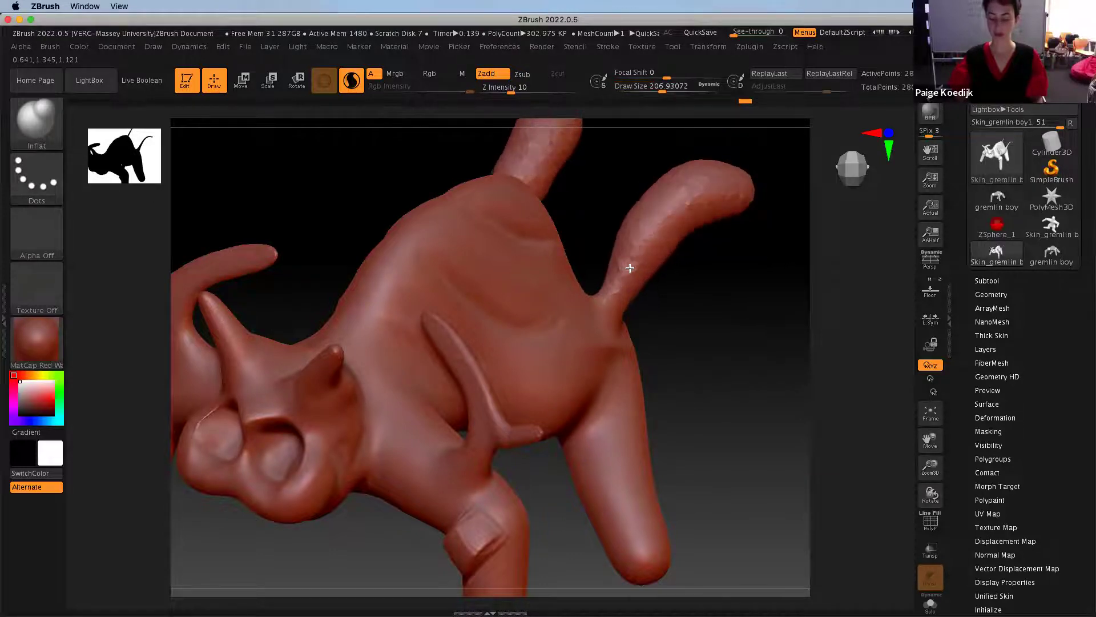
{"action": "mouse_move", "coordinate": [705, 190]}
{"action": "left_mouse_down"}
{"action": "mouse_move", "coordinate": [648, 219]}
{"action": "mouse_move", "coordinate": [631, 249]}
{"action": "left_mouse_up"}
Smooth the surface of the inflated hip lobes and the upper front legs
{"action": "mouse_move", "coordinate": [744, 360]}
{"action": "left_mouse_down"}
{"action": "mouse_move", "coordinate": [713, 355]}
{"action": "mouse_move", "coordinate": [745, 359]}
{"action": "mouse_move", "coordinate": [720, 257]}
{"action": "left_mouse_up"}
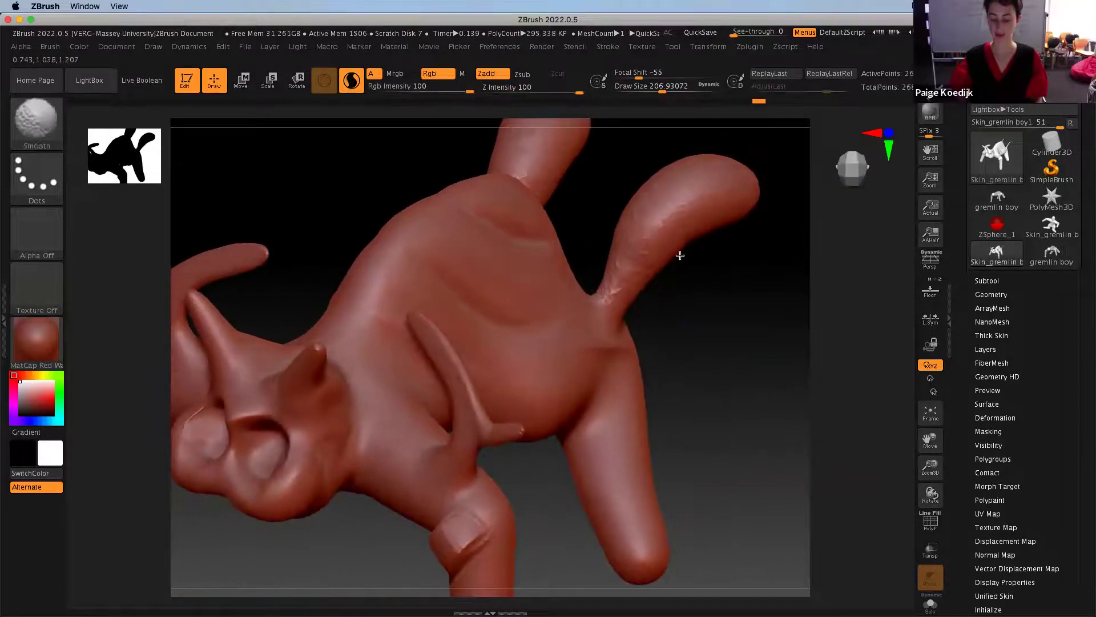
{"action": "mouse_move", "coordinate": [704, 276]}
{"action": "left_mouse_down"}
{"action": "mouse_move", "coordinate": [691, 289]}
{"action": "mouse_move", "coordinate": [700, 268]}
{"action": "left_mouse_up"}
{"action": "mouse_move", "coordinate": [704, 350]}
{"action": "left_mouse_down"}
{"action": "mouse_move", "coordinate": [641, 367]}
{"action": "mouse_move", "coordinate": [722, 370]}
{"action": "mouse_move", "coordinate": [747, 350]}
{"action": "mouse_move", "coordinate": [734, 360]}
{"action": "left_mouse_up"}
{"action": "mouse_move", "coordinate": [563, 455]}
{"action": "left_mouse_down", "text": "shift"}
{"action": "mouse_move", "coordinate": [593, 449]}
{"action": "mouse_move", "coordinate": [581, 420]}
{"action": "left_mouse_up", "text": "shift"}
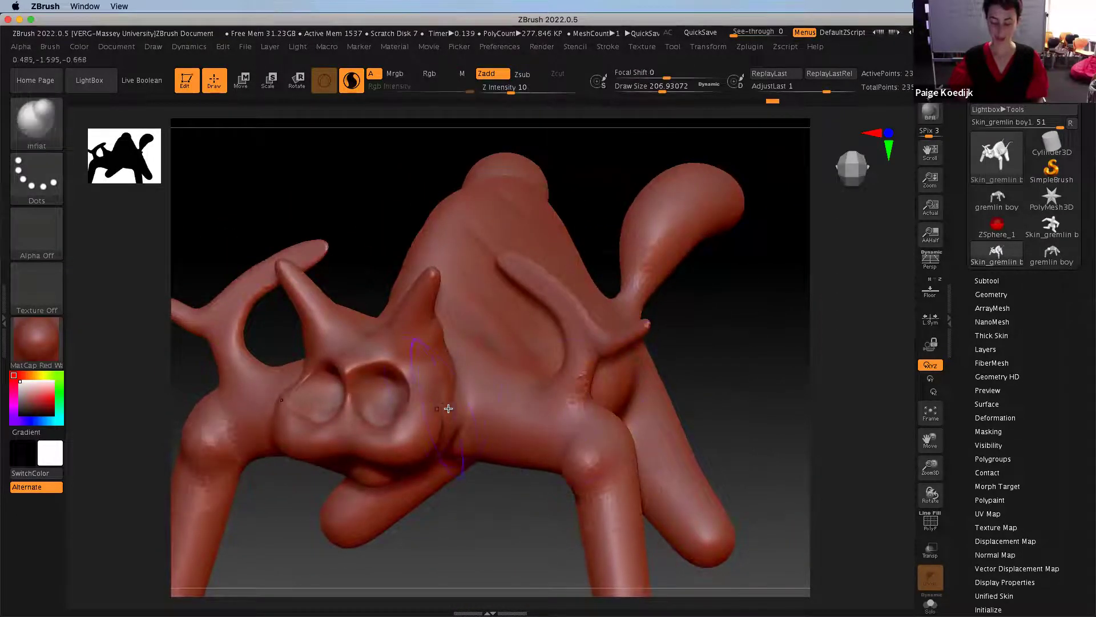
Turn off Sculptris Pro mode for the creature mesh
{"action": "left_click", "coordinate": [351, 81]}
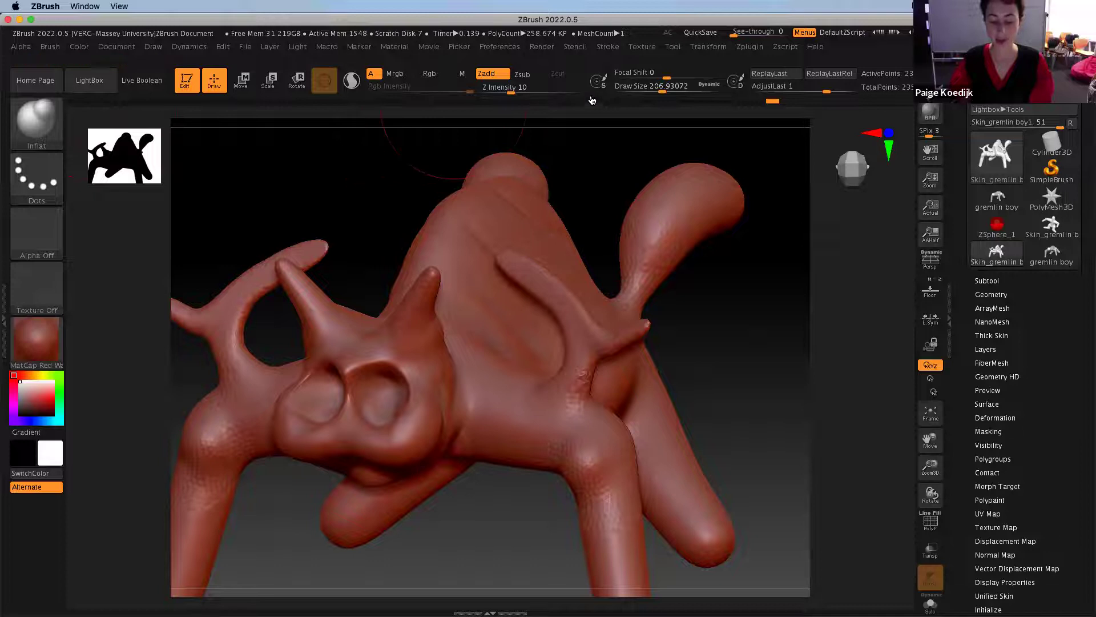
{"action": "mouse_move", "coordinate": [755, 101]}
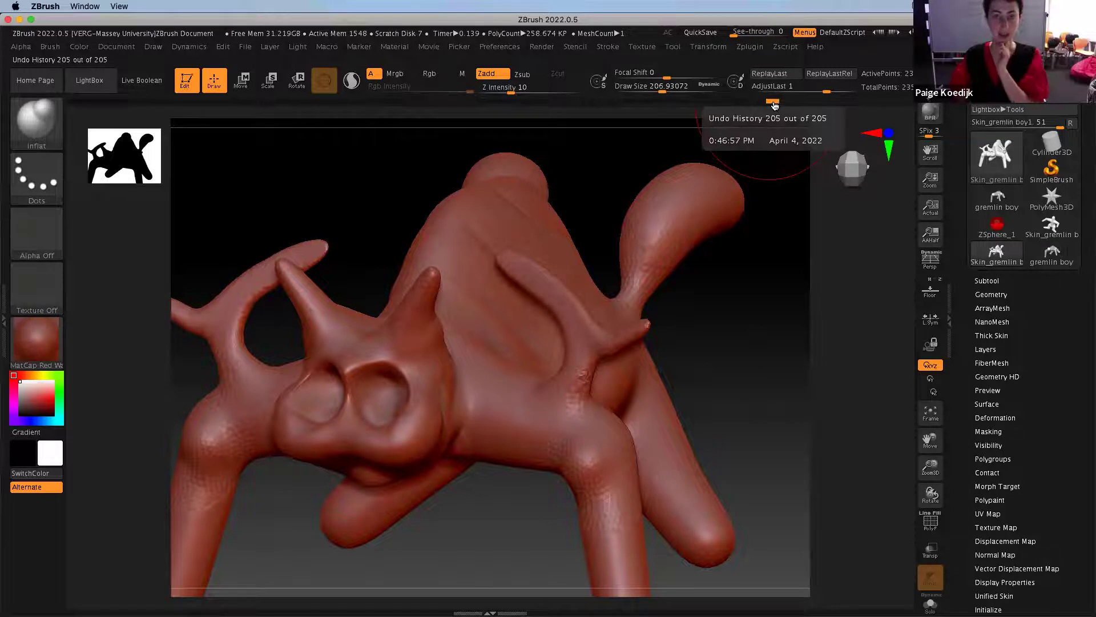
{"action": "mouse_move", "coordinate": [774, 105]}
{"action": "left_mouse_down"}
{"action": "mouse_move", "coordinate": [253, 116]}
{"action": "mouse_move", "coordinate": [806, 105]}
{"action": "left_mouse_up"}
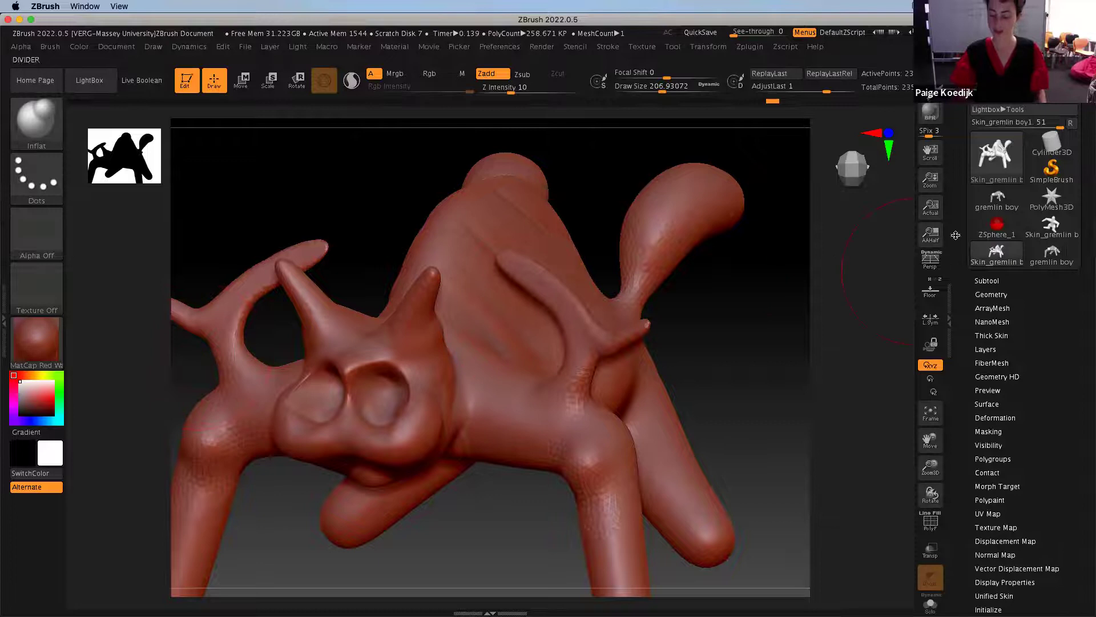
Append a Sphere3D as a new subtool and make it the active subtool
{"action": "left_click", "coordinate": [987, 281]}
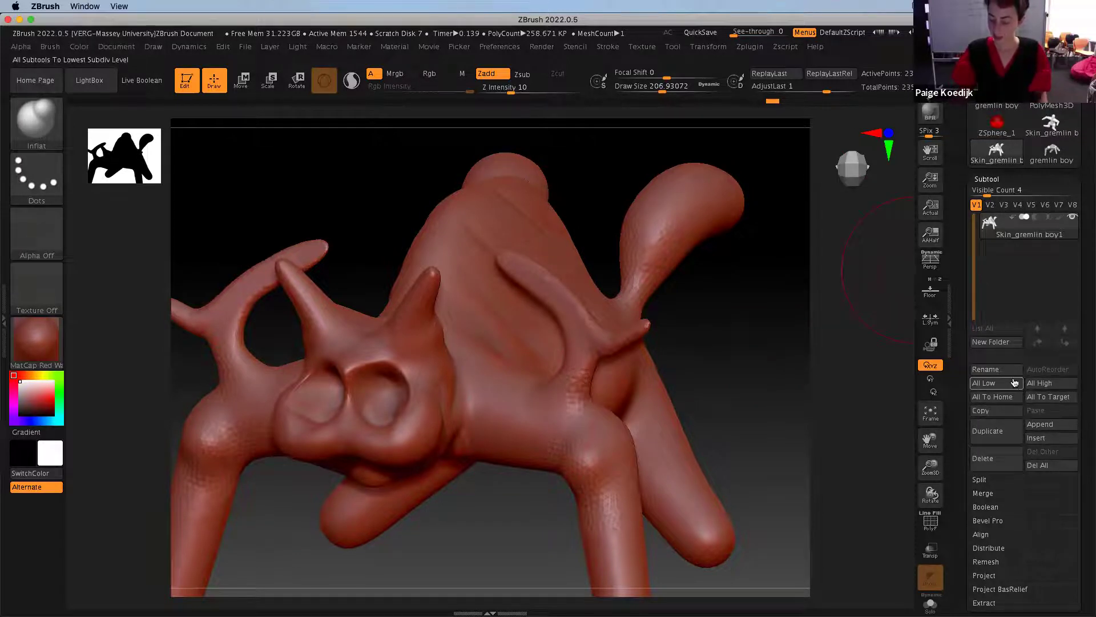
{"action": "left_click", "coordinate": [1058, 425]}
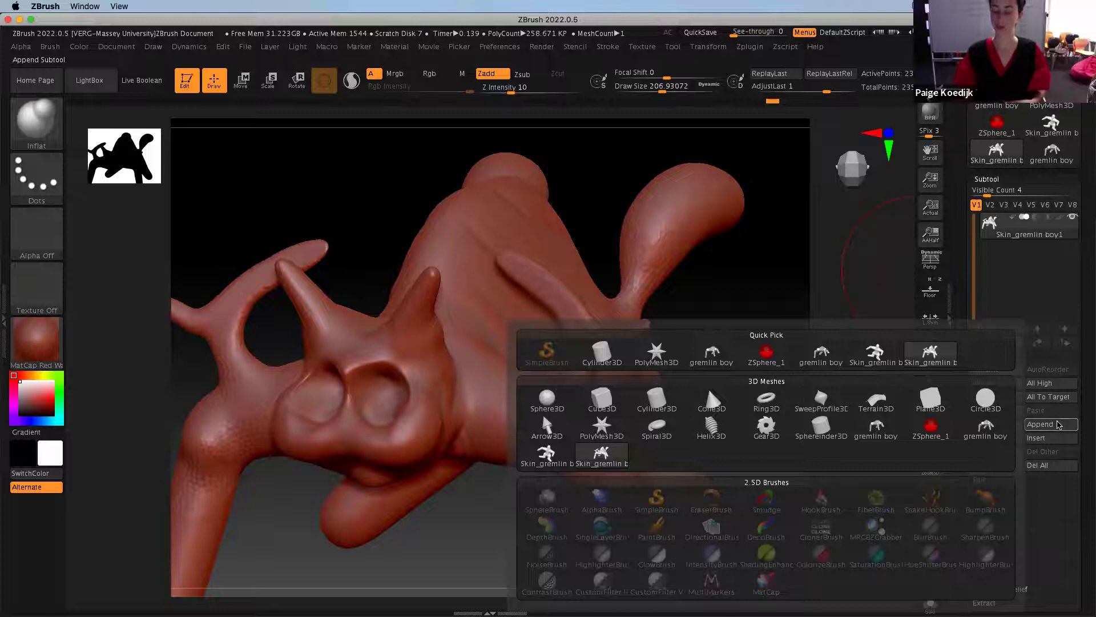
{"action": "left_click", "coordinate": [552, 412]}
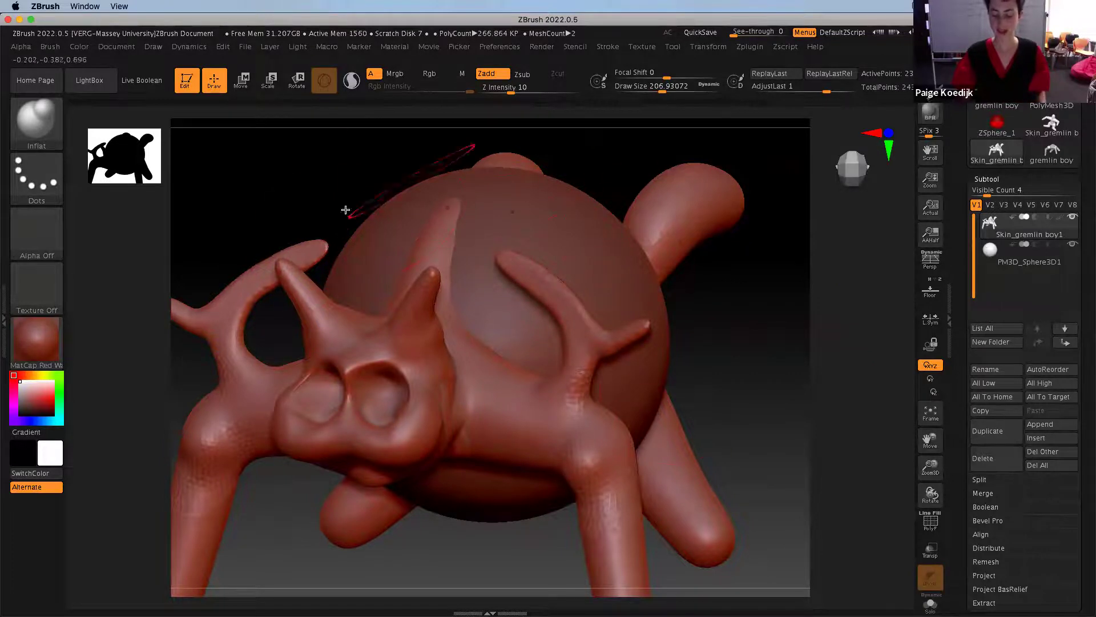
{"action": "left_click", "coordinate": [993, 265]}
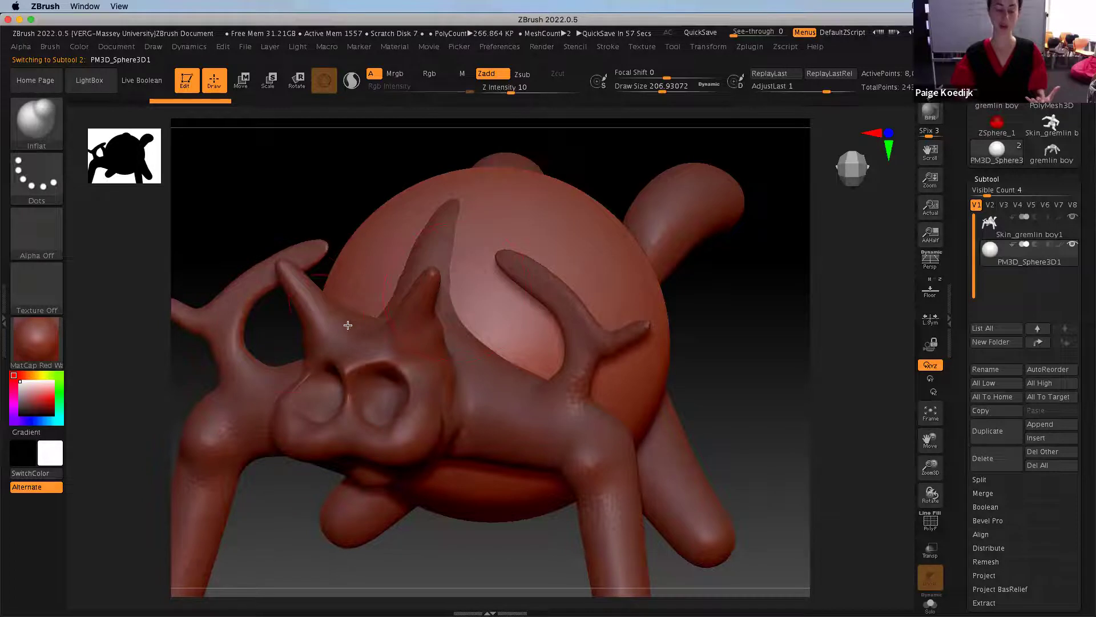
{"action": "left_click", "coordinate": [40, 352]}
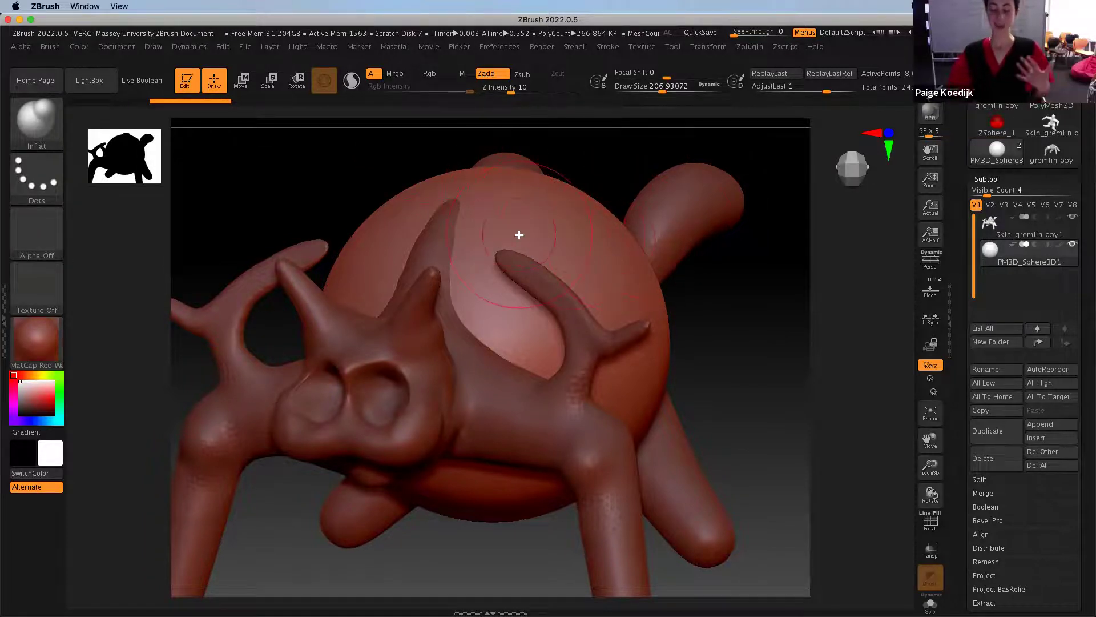
Scale the appended sphere down uniformly to about eyeball size
{"action": "left_click", "coordinate": [272, 81]}
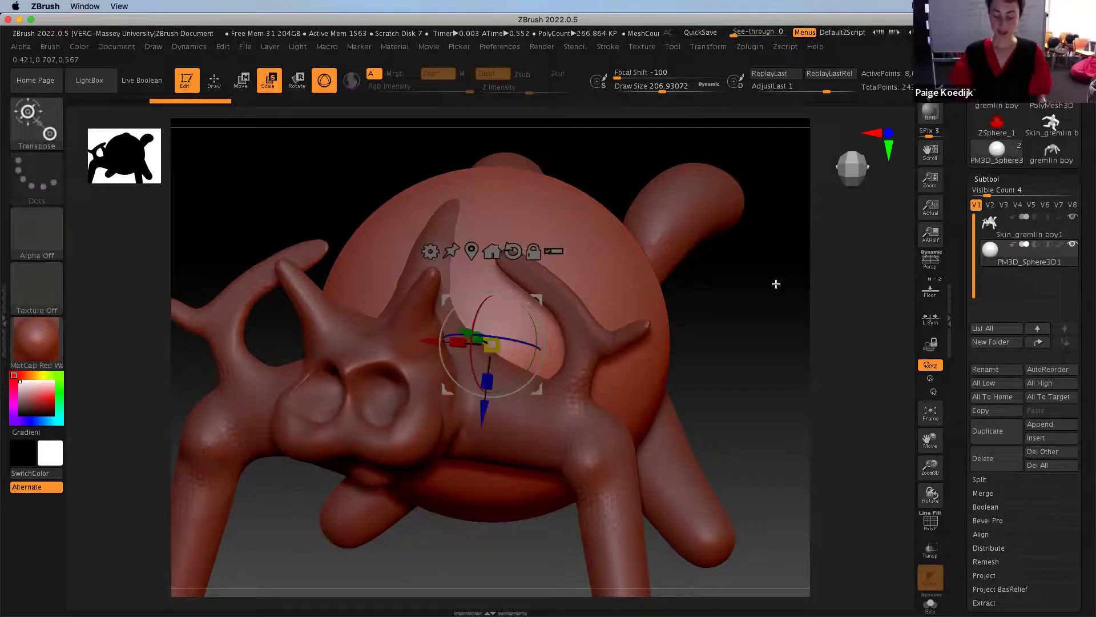
{"action": "left_click_drag", "start_coordinate": [535, 303], "coordinate": [489, 298]}
{"action": "key", "text": "super+z"}
{"action": "left_click_drag", "start_coordinate": [492, 347], "coordinate": [477, 264]}
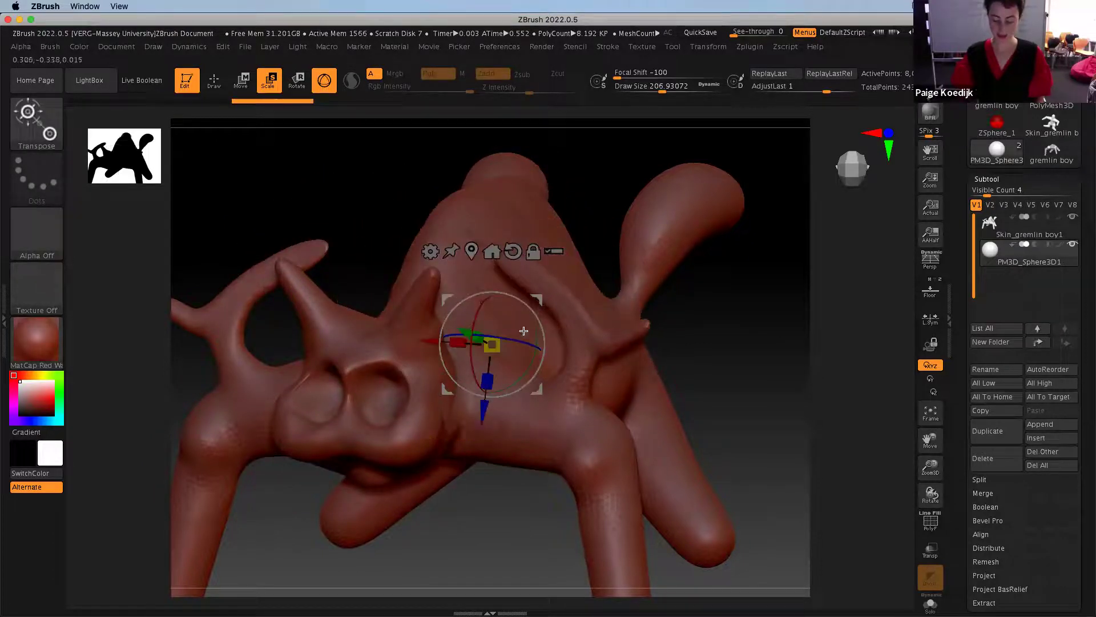
Move the small sphere onto the face and seat it in one eye socket as an eyeball
{"action": "left_click_drag", "start_coordinate": [468, 332], "coordinate": [317, 429]}
{"action": "left_click_drag", "start_coordinate": [314, 372], "coordinate": [318, 417]}
{"action": "left_click_drag", "start_coordinate": [289, 364], "coordinate": [324, 380]}
{"action": "left_click_drag", "start_coordinate": [444, 497], "coordinate": [486, 491]}
{"action": "left_click_drag", "start_coordinate": [280, 387], "coordinate": [328, 400]}
{"action": "left_click_drag", "start_coordinate": [442, 501], "coordinate": [448, 445]}
{"action": "left_click_drag", "start_coordinate": [378, 342], "coordinate": [380, 351]}
{"action": "left_click_drag", "start_coordinate": [526, 338], "coordinate": [435, 380]}
{"action": "left_click_drag", "start_coordinate": [339, 365], "coordinate": [335, 361]}
{"action": "left_click_drag", "start_coordinate": [337, 445], "coordinate": [336, 449]}
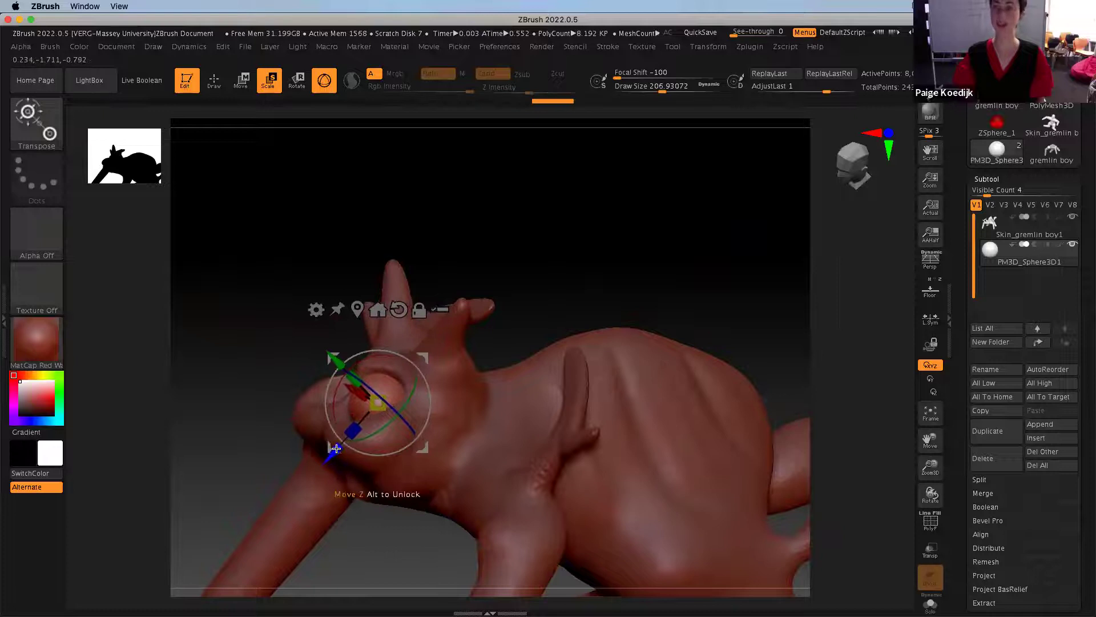
{"action": "left_click_drag", "start_coordinate": [396, 536], "coordinate": [439, 562]}
{"action": "left_click_drag", "start_coordinate": [574, 275], "coordinate": [571, 267]}
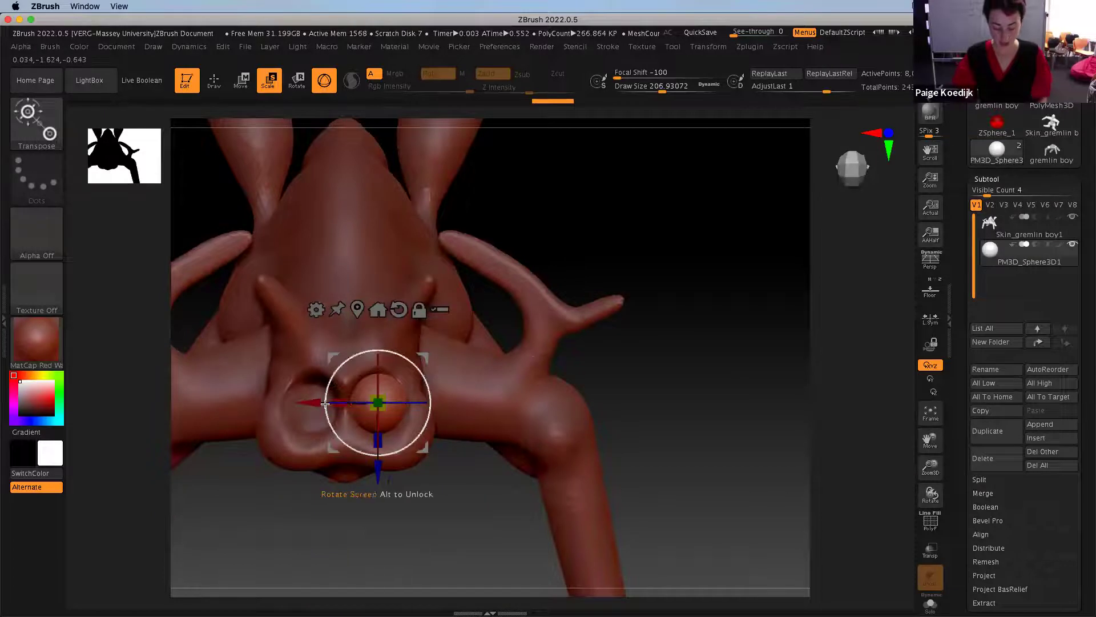
Return to Draw mode, duplicate the eyeball subtool and select the duplicate
{"action": "left_click", "coordinate": [213, 80]}
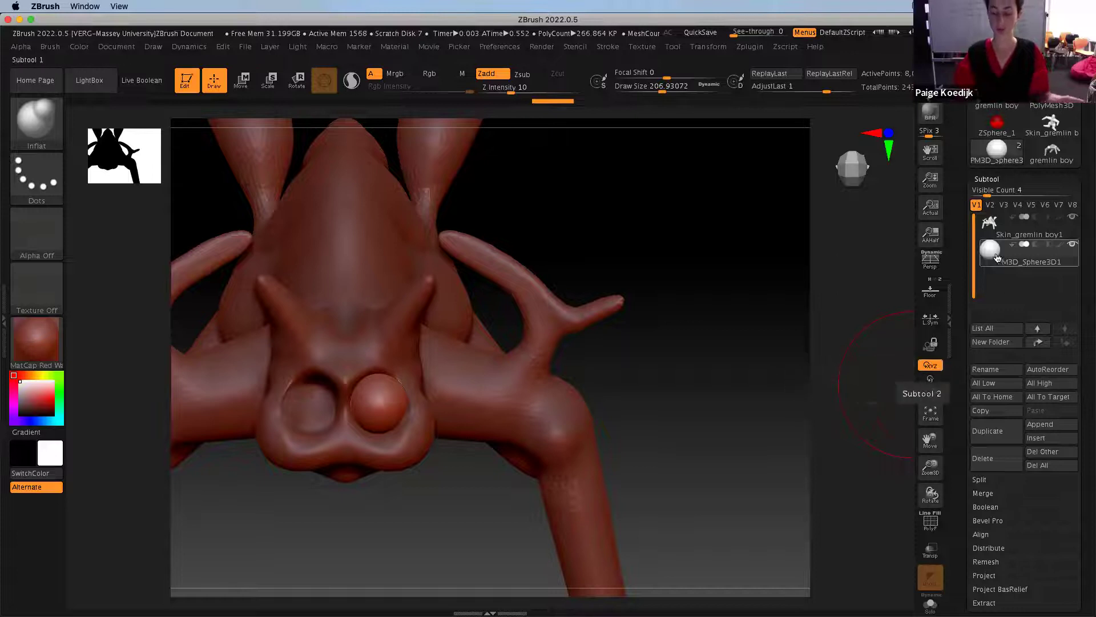
{"action": "mouse_move", "coordinate": [993, 266]}
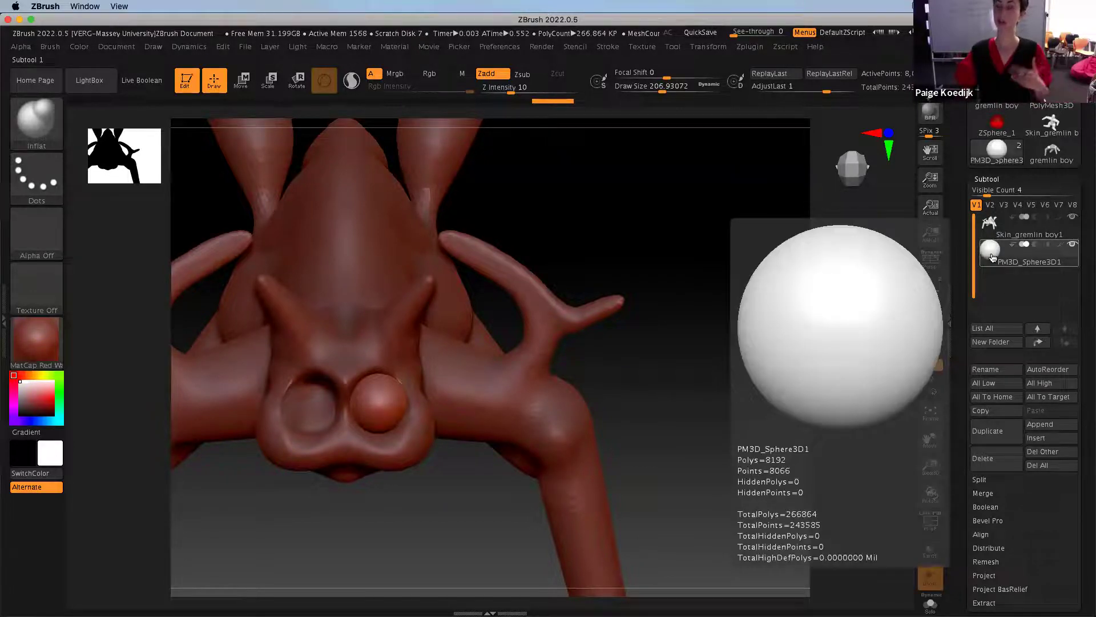
{"action": "left_click", "coordinate": [1016, 424]}
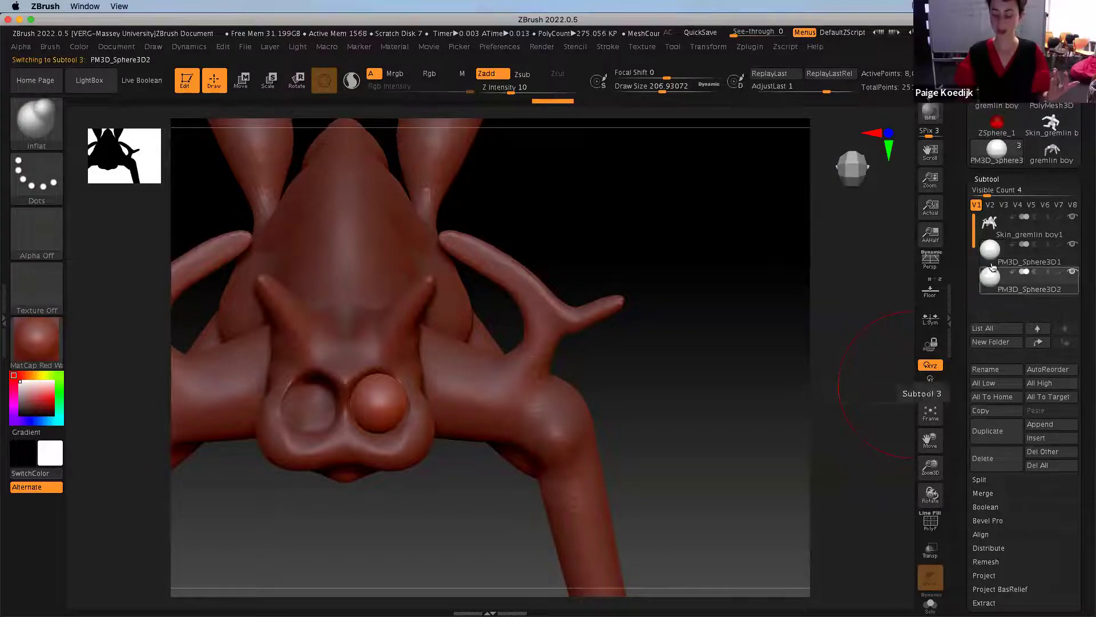
{"action": "mouse_move", "coordinate": [993, 267]}
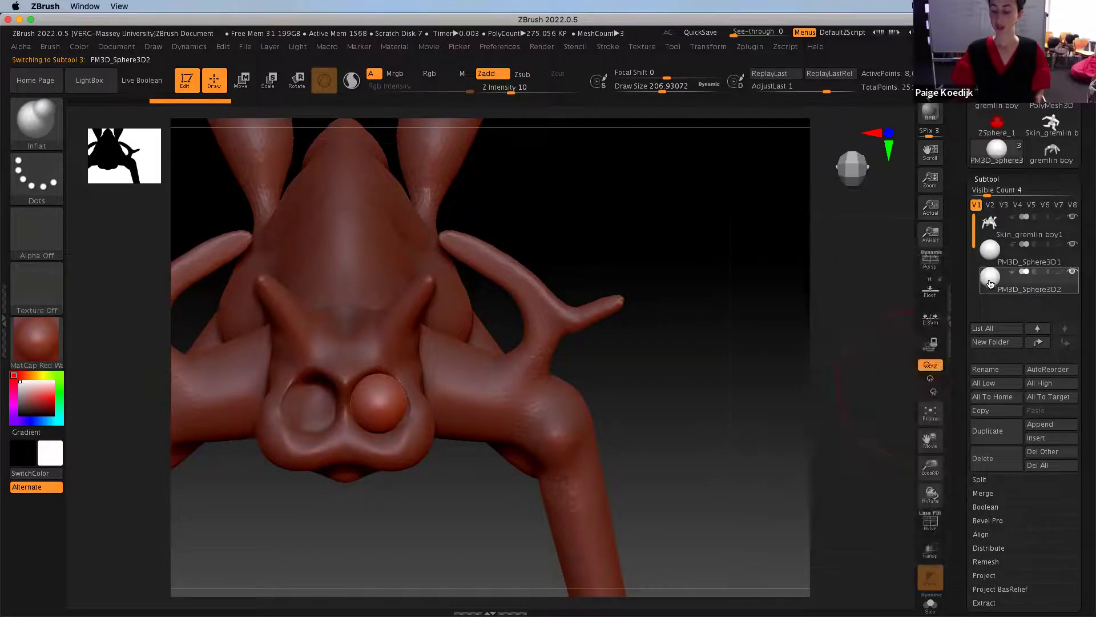
Mirror the duplicated eyeball across X into the opposite eye socket with the Mirror deformation
{"action": "mouse_move", "coordinate": [984, 217]}
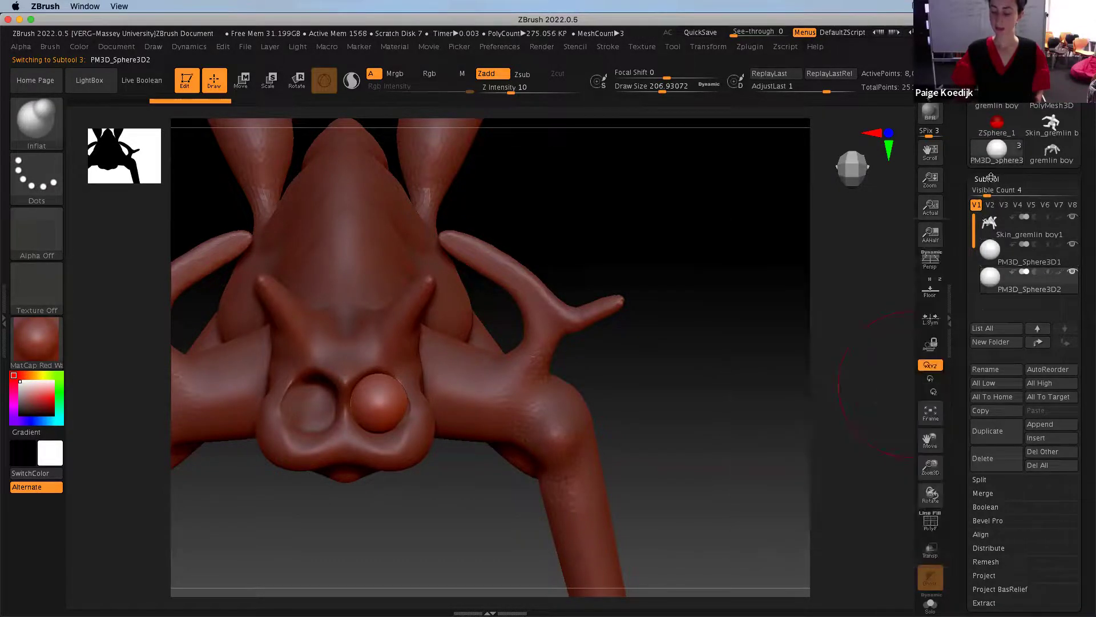
{"action": "left_click", "coordinate": [990, 178]}
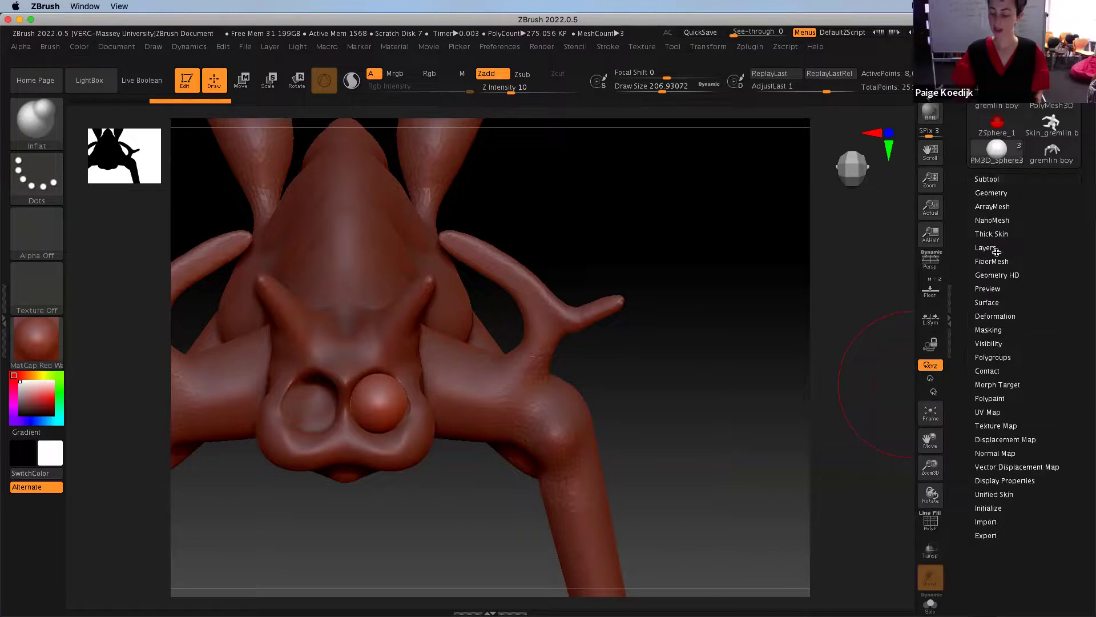
{"action": "left_click", "coordinate": [1003, 316]}
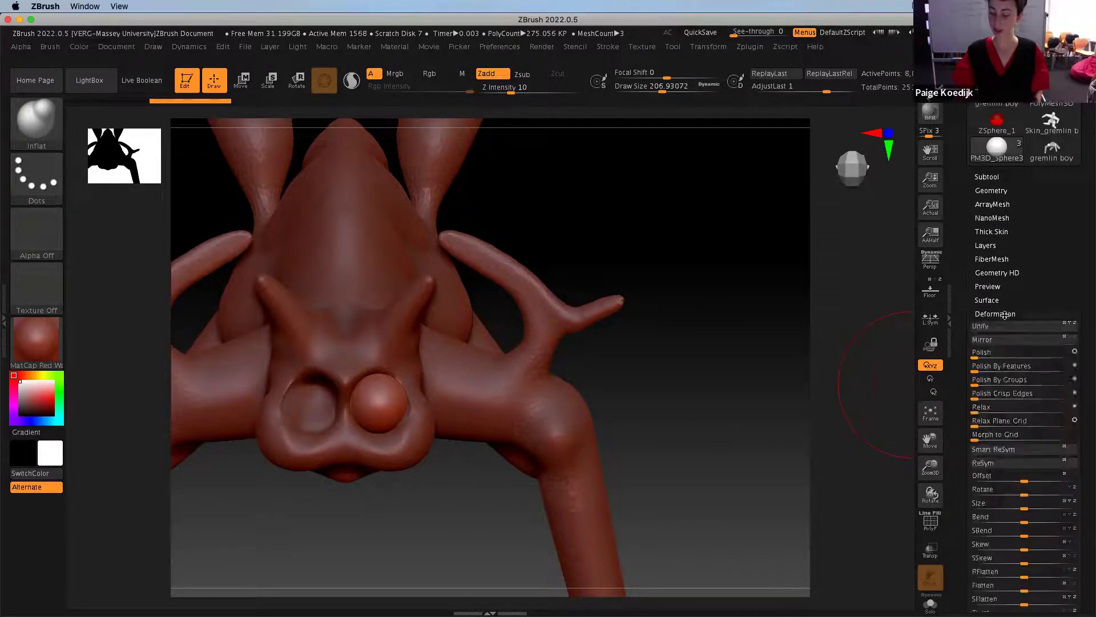
{"action": "left_click", "coordinate": [994, 137]}
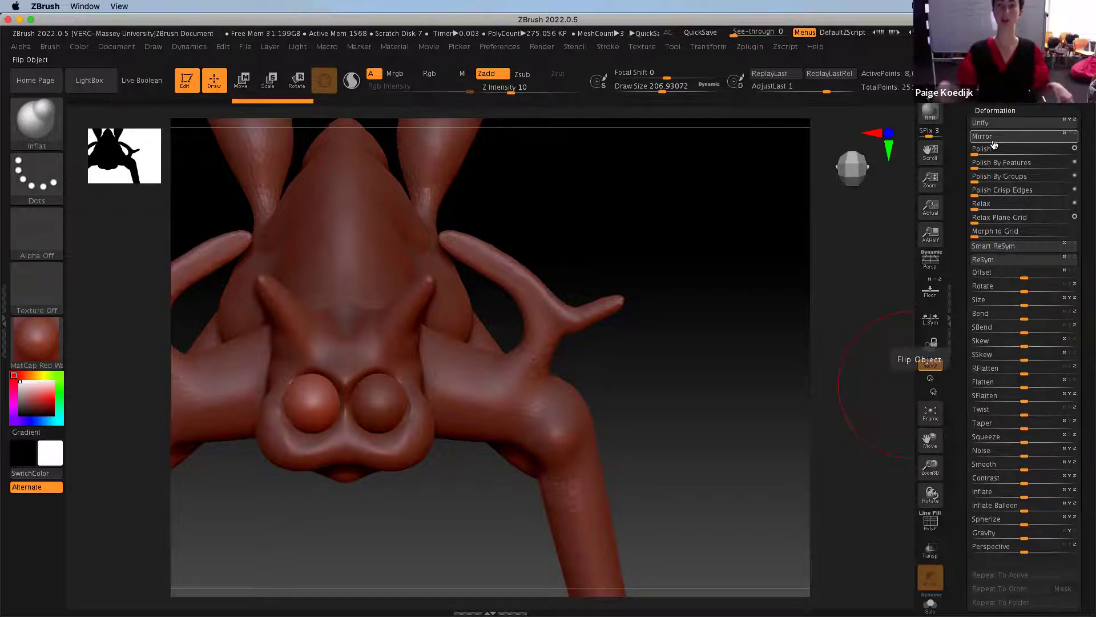
{"action": "left_click", "coordinate": [995, 111]}
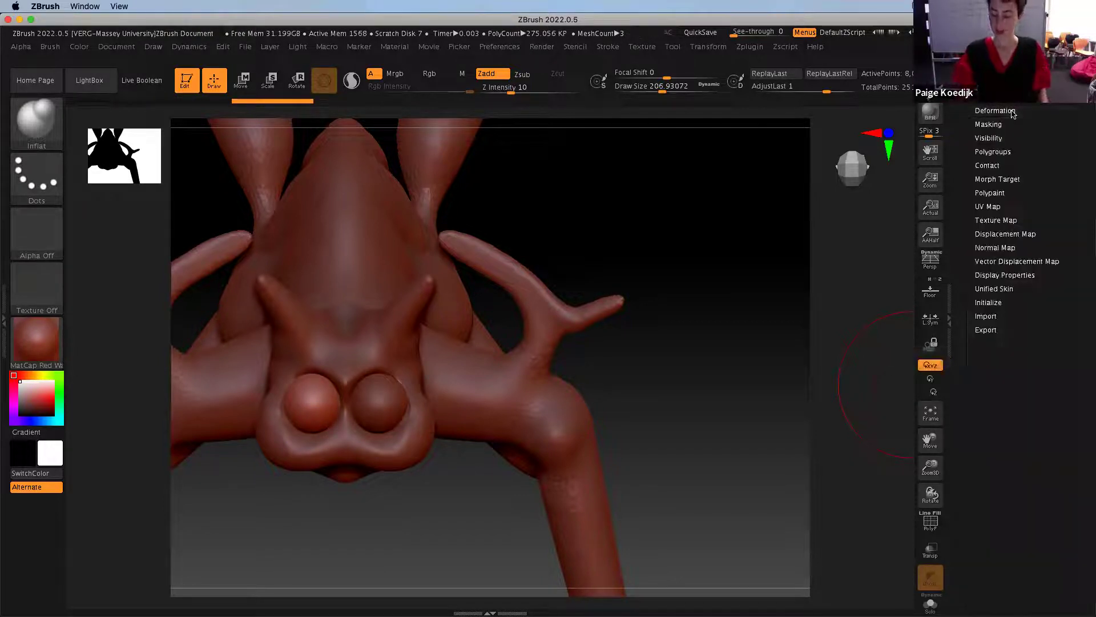
Append another Sphere3D to the subtool list
{"action": "scroll", "coordinate": [1056, 196], "scroll_direction": "up", "scroll_amount": 10}
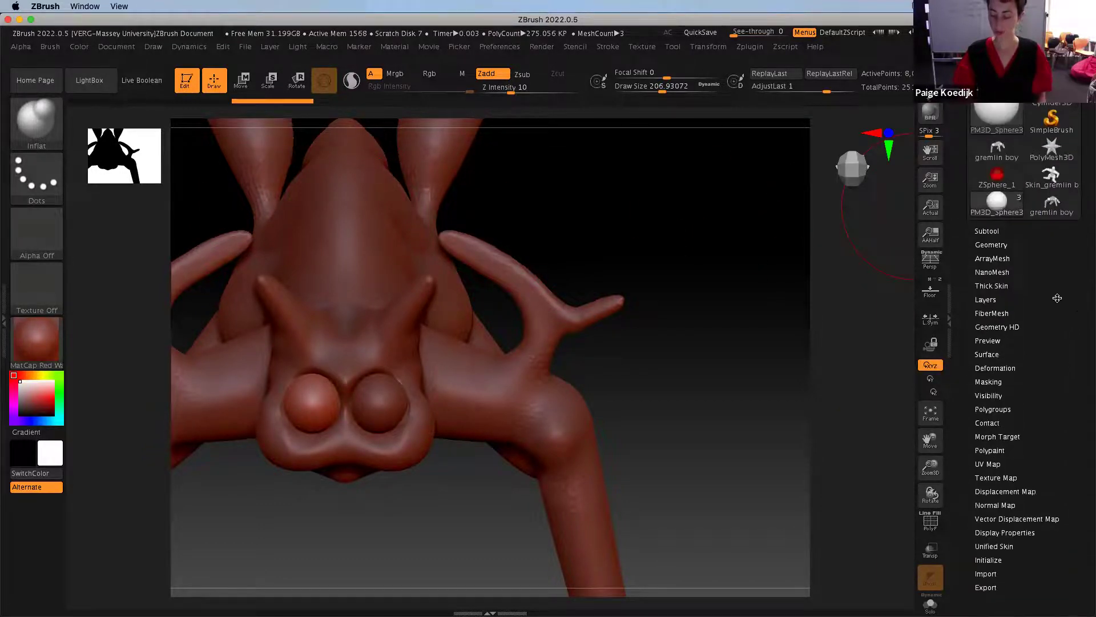
{"action": "left_click", "coordinate": [987, 232]}
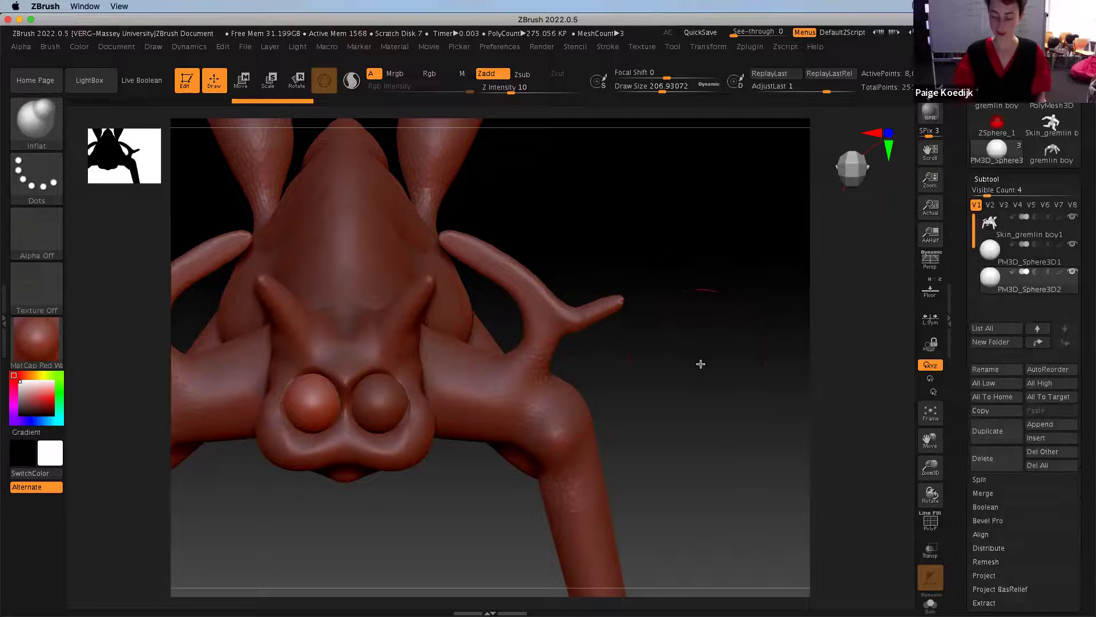
{"action": "left_click_drag", "start_coordinate": [700, 362], "coordinate": [692, 342]}
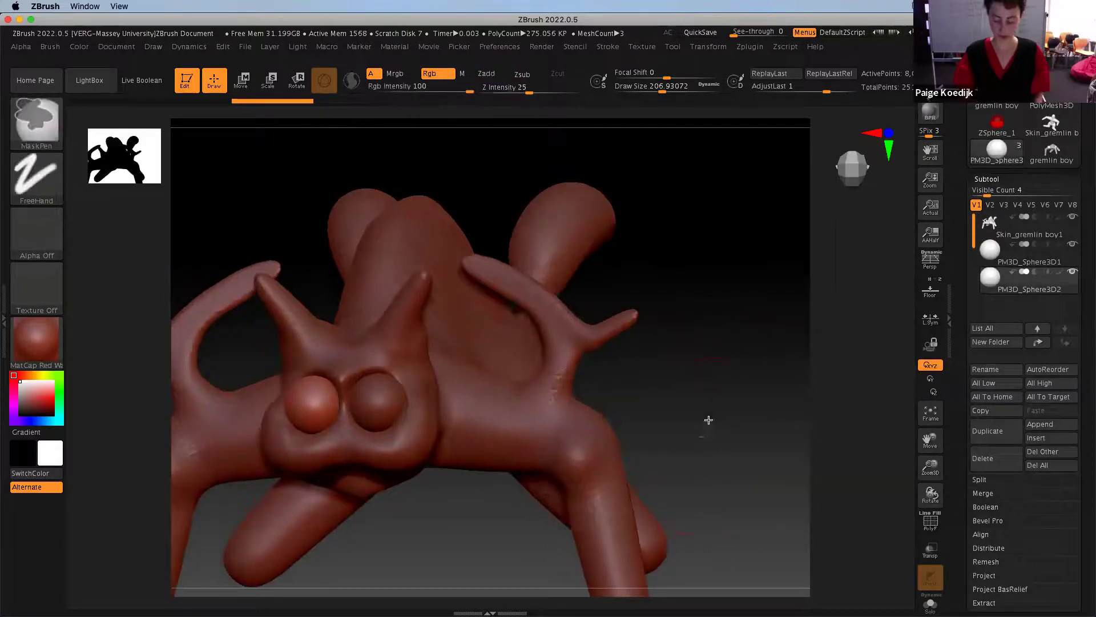
{"action": "left_click_drag", "start_coordinate": [708, 421], "coordinate": [670, 248], "text": "alt"}
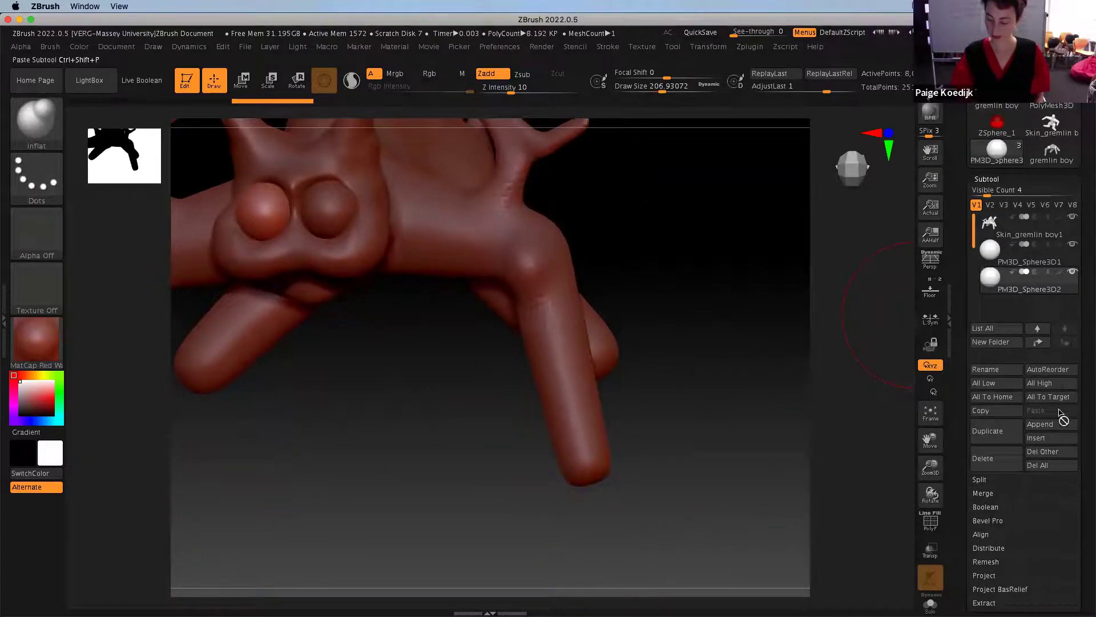
{"action": "left_click", "coordinate": [1064, 436]}
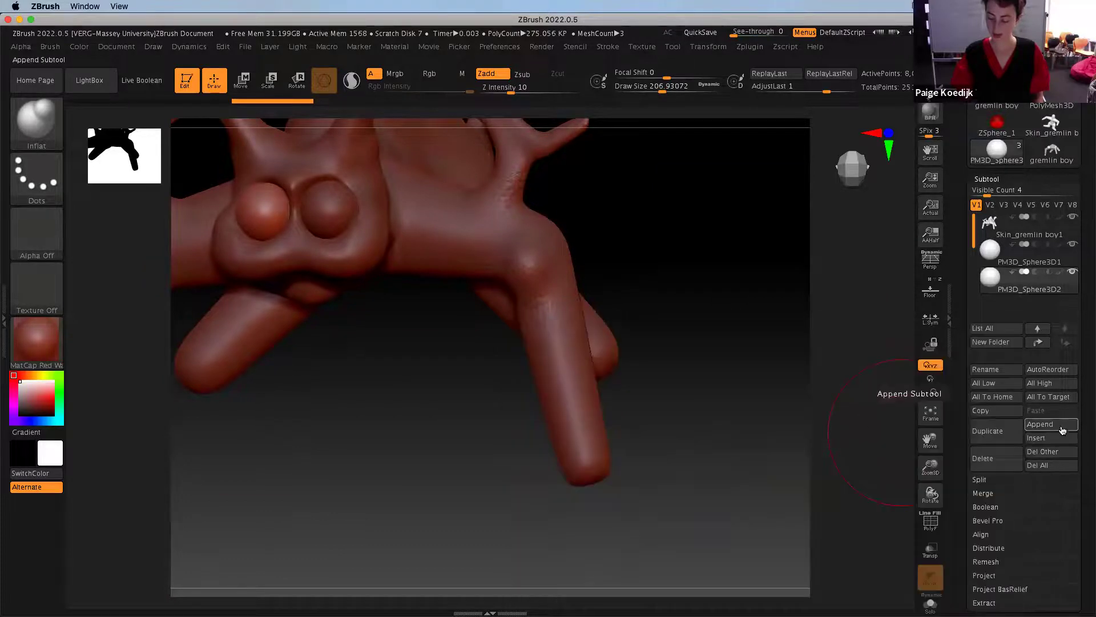
{"action": "left_click", "coordinate": [547, 407]}
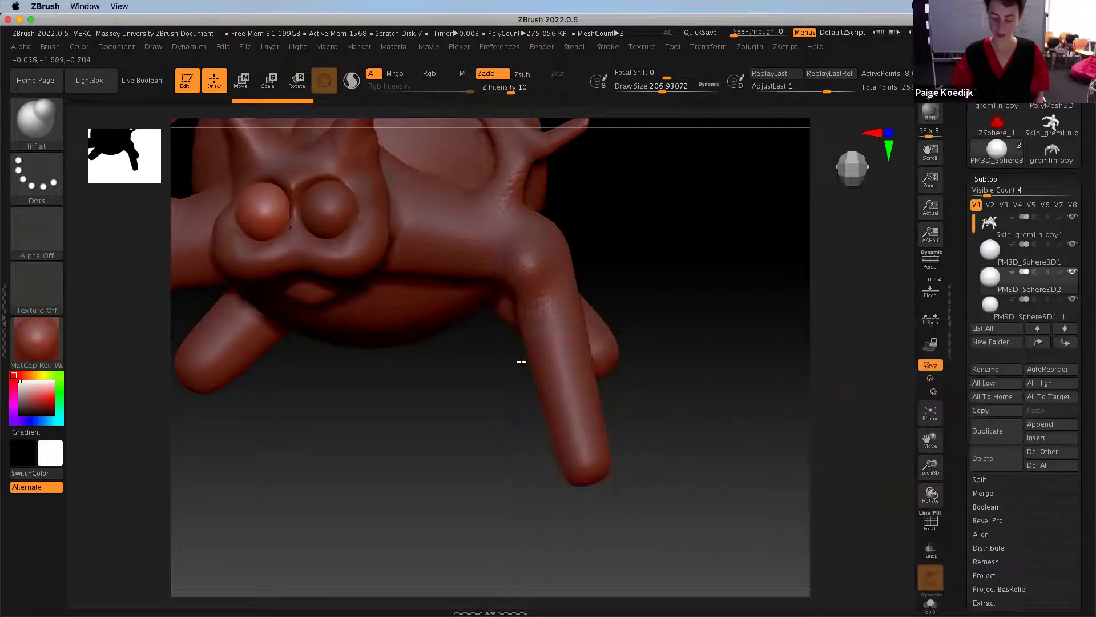
{"action": "key", "text": "w"}
{"action": "left_click_drag", "start_coordinate": [373, 255], "coordinate": [695, 497]}
{"action": "key", "text": "super+z"}
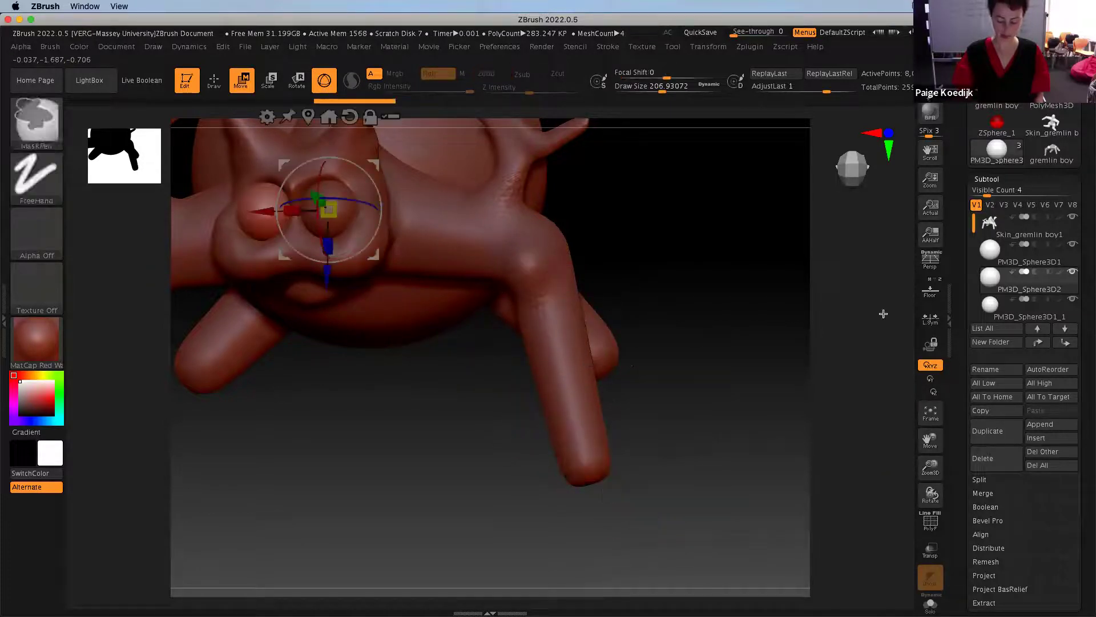
{"action": "key", "text": "super+z"}
Make the newly appended sphere active, reduce it to a small ball and move it against the front foot
{"action": "left_click_drag", "start_coordinate": [419, 216], "coordinate": [567, 362]}
{"action": "left_click_drag", "start_coordinate": [676, 466], "coordinate": [622, 479]}
{"action": "left_click_drag", "start_coordinate": [520, 449], "coordinate": [279, 459]}
{"action": "left_click_drag", "start_coordinate": [526, 499], "coordinate": [590, 491]}
{"action": "left_click_drag", "start_coordinate": [396, 472], "coordinate": [441, 528]}
{"action": "left_click_drag", "start_coordinate": [485, 493], "coordinate": [452, 485]}
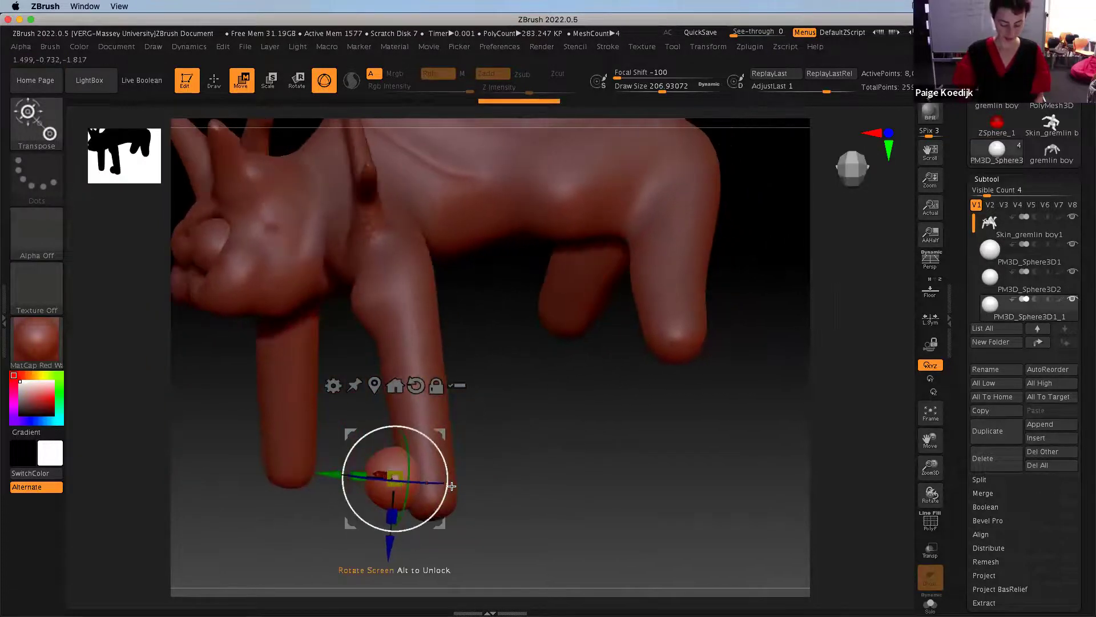
Stretch the foot sphere into a long claw shape with the SnakeHook brush, then return to Move mode
{"action": "key", "text": "b"}
{"action": "key", "text": "s"}
{"action": "key", "text": "h"}
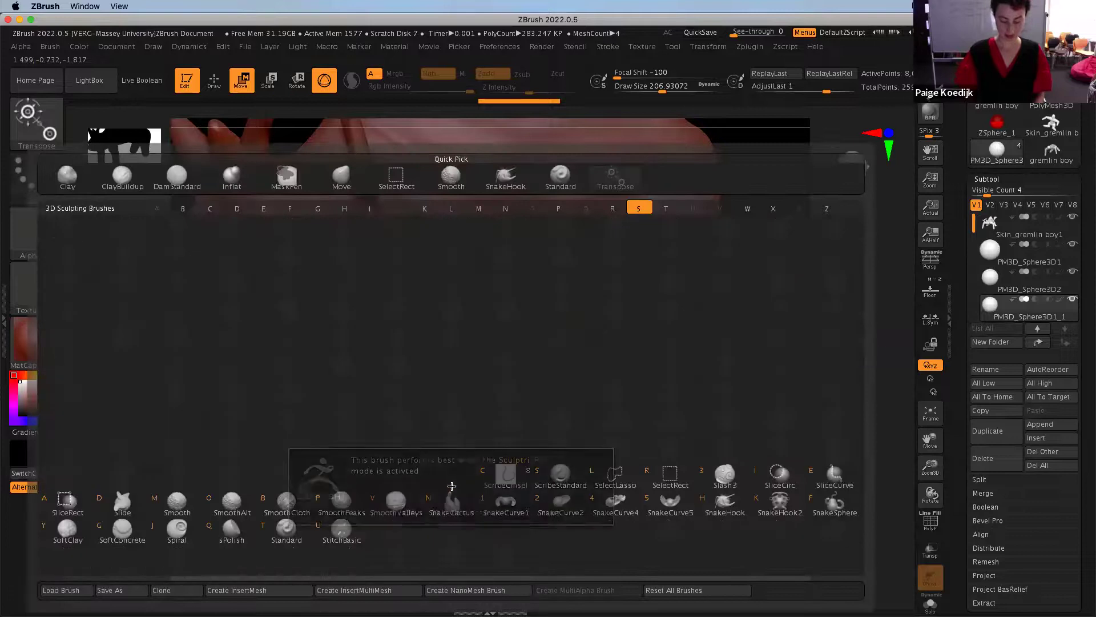
{"action": "left_click", "coordinate": [425, 509]}
{"action": "mouse_move", "coordinate": [510, 502]}
{"action": "left_mouse_down"}
{"action": "mouse_move", "coordinate": [587, 507]}
{"action": "mouse_move", "coordinate": [458, 488]}
{"action": "mouse_move", "coordinate": [509, 529]}
{"action": "mouse_move", "coordinate": [517, 560]}
{"action": "left_mouse_up"}
{"action": "left_click_drag", "start_coordinate": [580, 531], "coordinate": [531, 543]}
{"action": "left_click_drag", "start_coordinate": [578, 473], "coordinate": [617, 460]}
{"action": "key", "text": "w"}
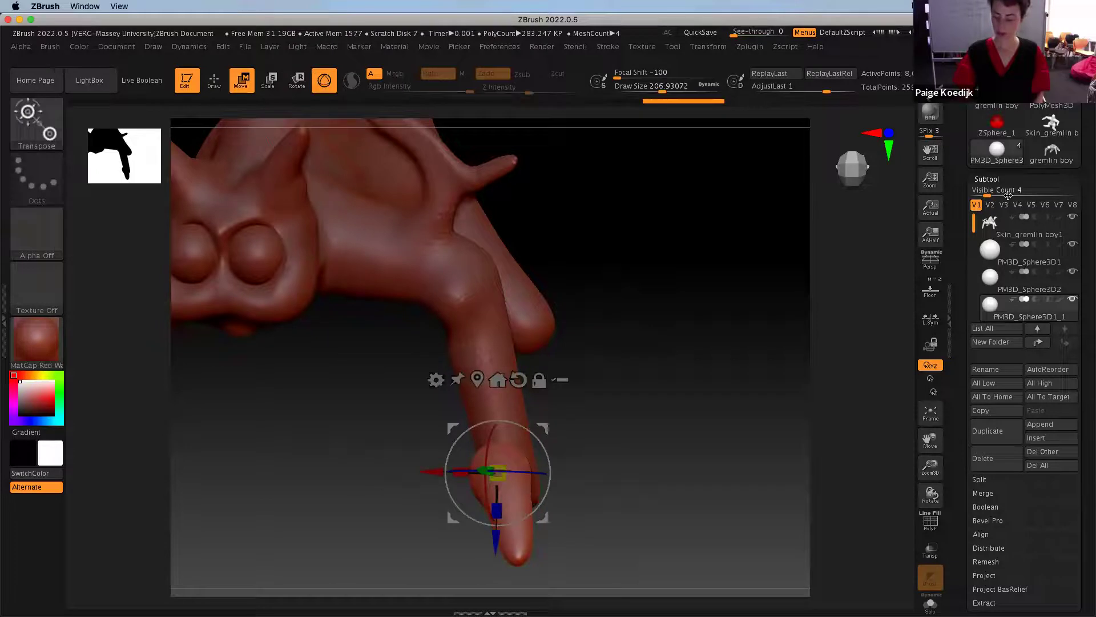
{"action": "left_click_drag", "start_coordinate": [978, 286], "coordinate": [971, 239]}
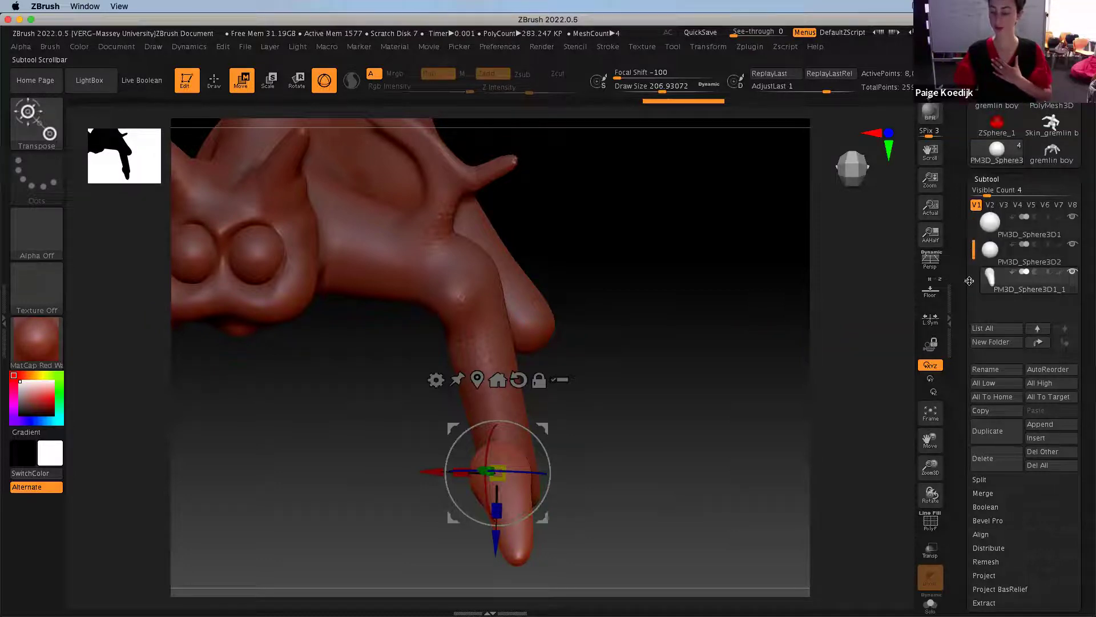
{"action": "left_click", "coordinate": [1031, 205]}
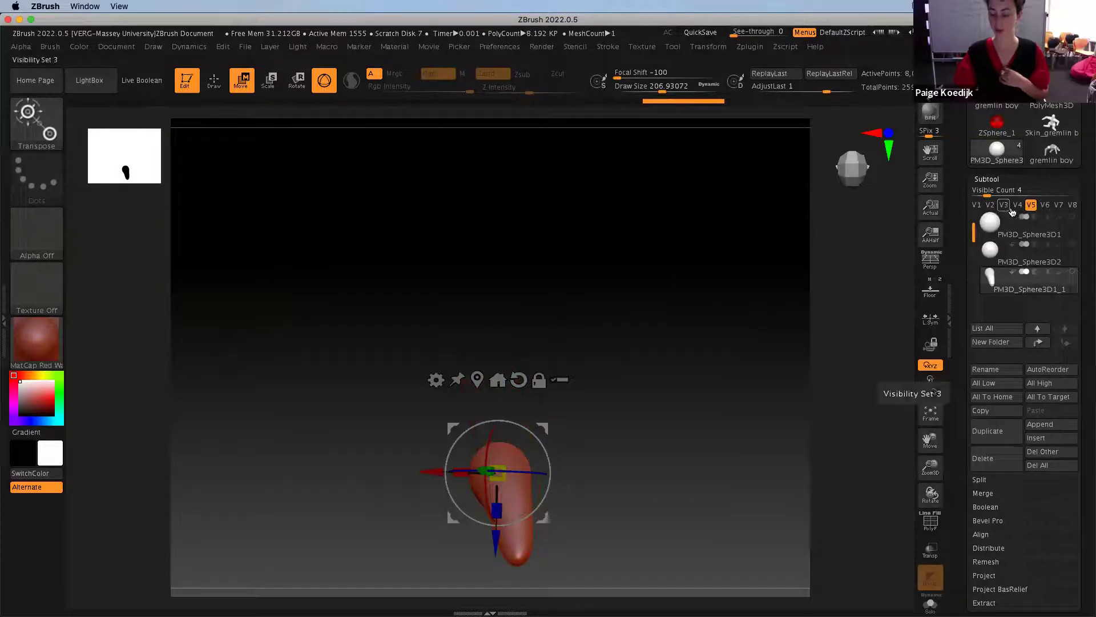
{"action": "left_click", "coordinate": [976, 205]}
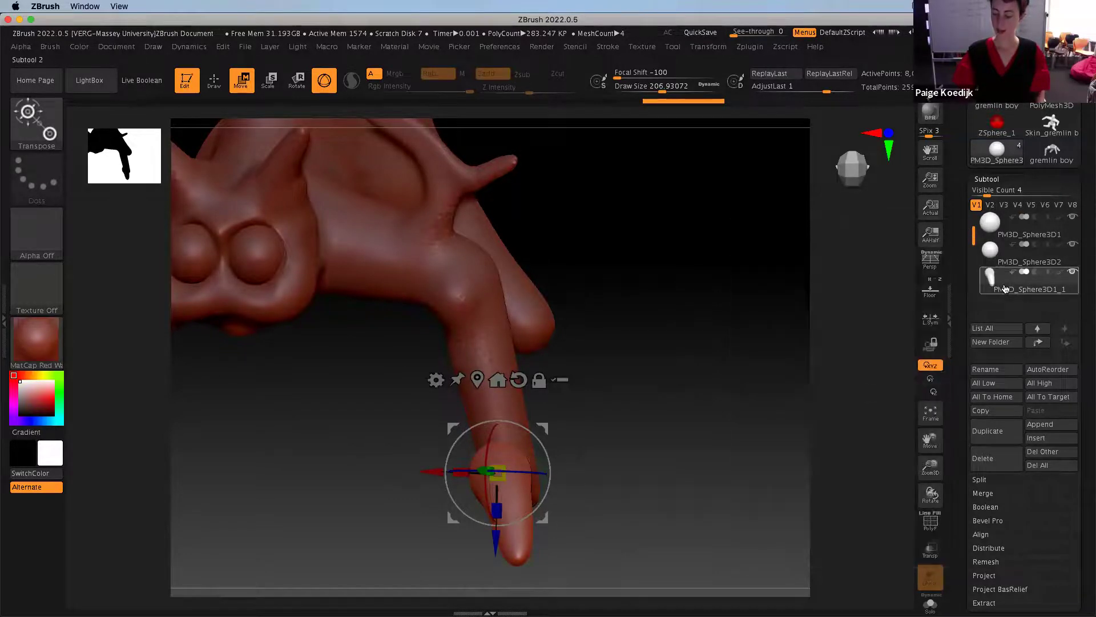
Duplicate the claw subtool twice and move the copies side by side across the front foot
{"action": "left_click", "coordinate": [996, 431]}
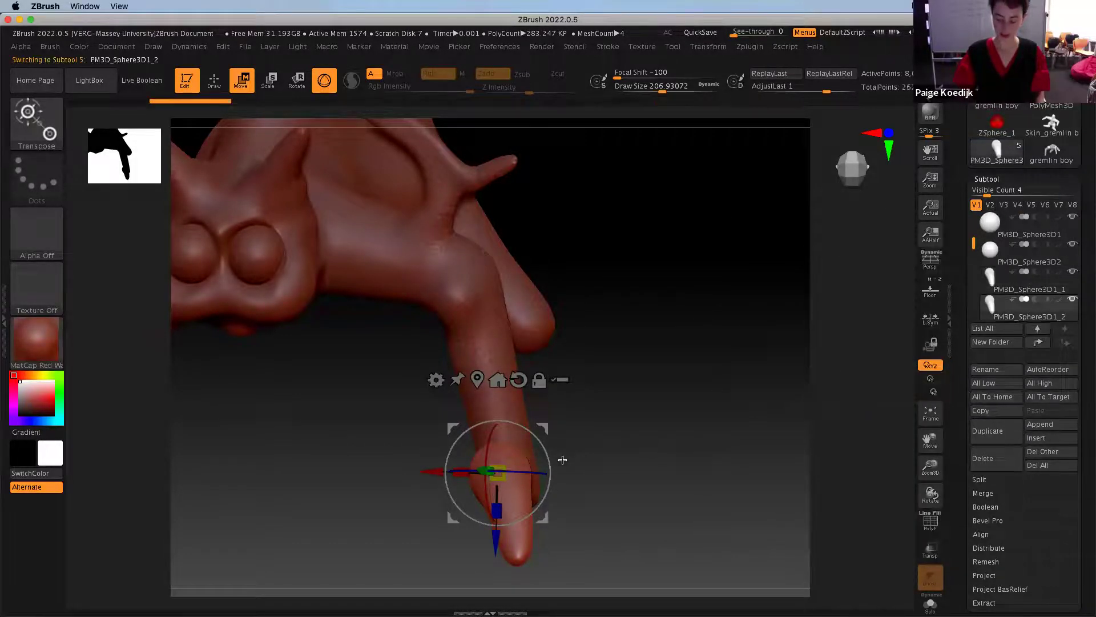
{"action": "left_click_drag", "start_coordinate": [544, 428], "coordinate": [612, 419]}
{"action": "left_click", "coordinate": [990, 423]}
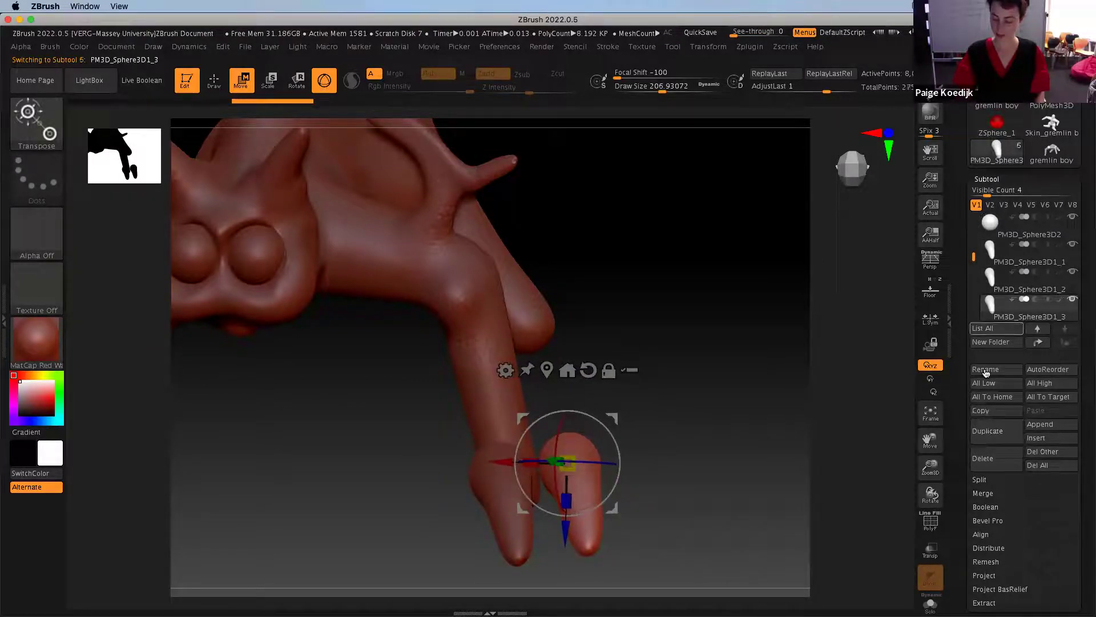
{"action": "left_click_drag", "start_coordinate": [613, 419], "coordinate": [907, 285]}
Select the first claw subtool and merge it down twice to combine all three claws into one subtool
{"action": "left_click", "coordinate": [1022, 252]}
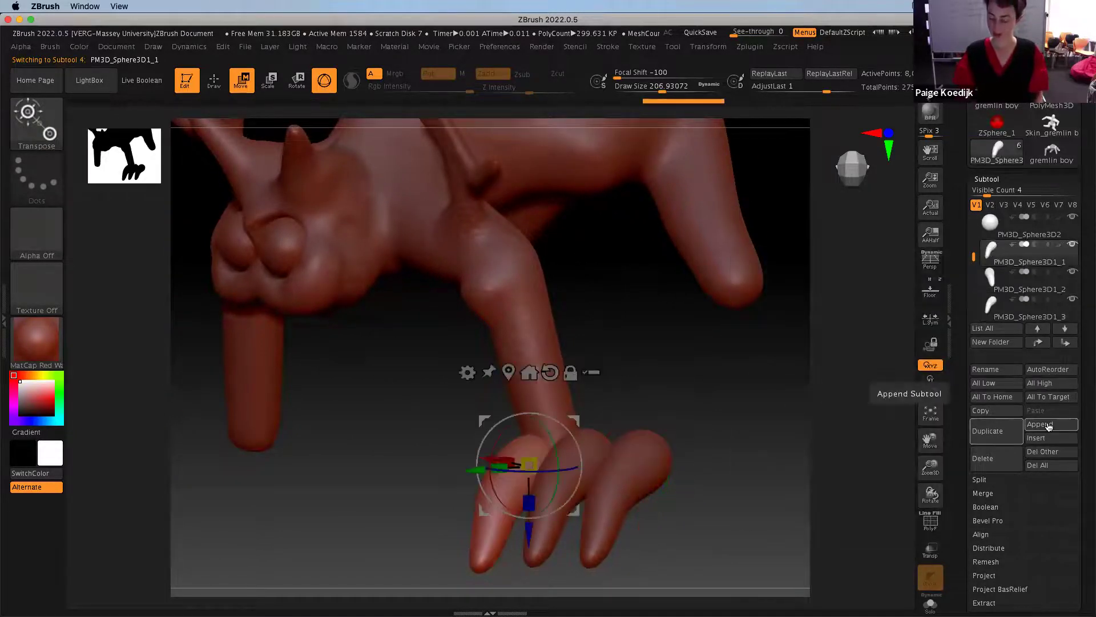
{"action": "left_click", "coordinate": [983, 493]}
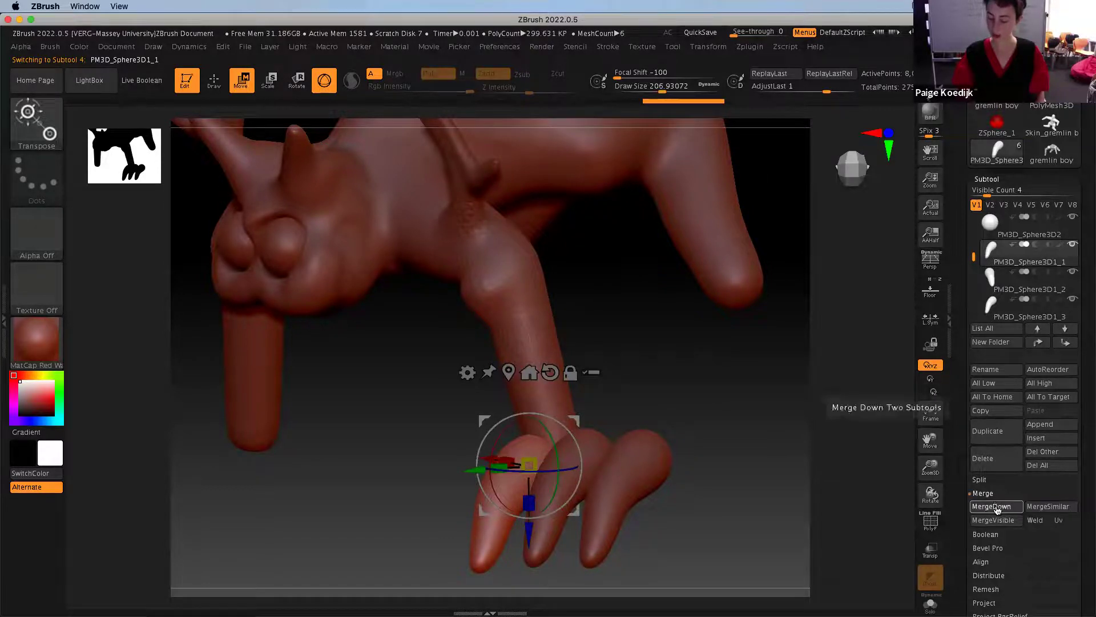
{"action": "left_click", "coordinate": [997, 508]}
{"action": "left_click", "coordinate": [874, 531]}
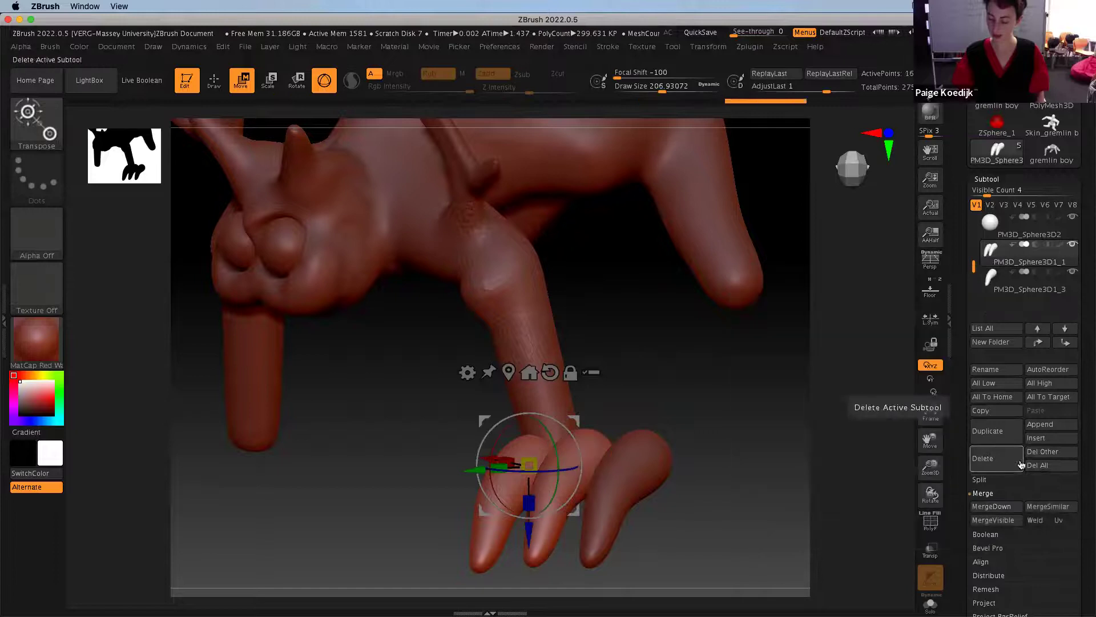
{"action": "left_click", "coordinate": [1005, 508]}
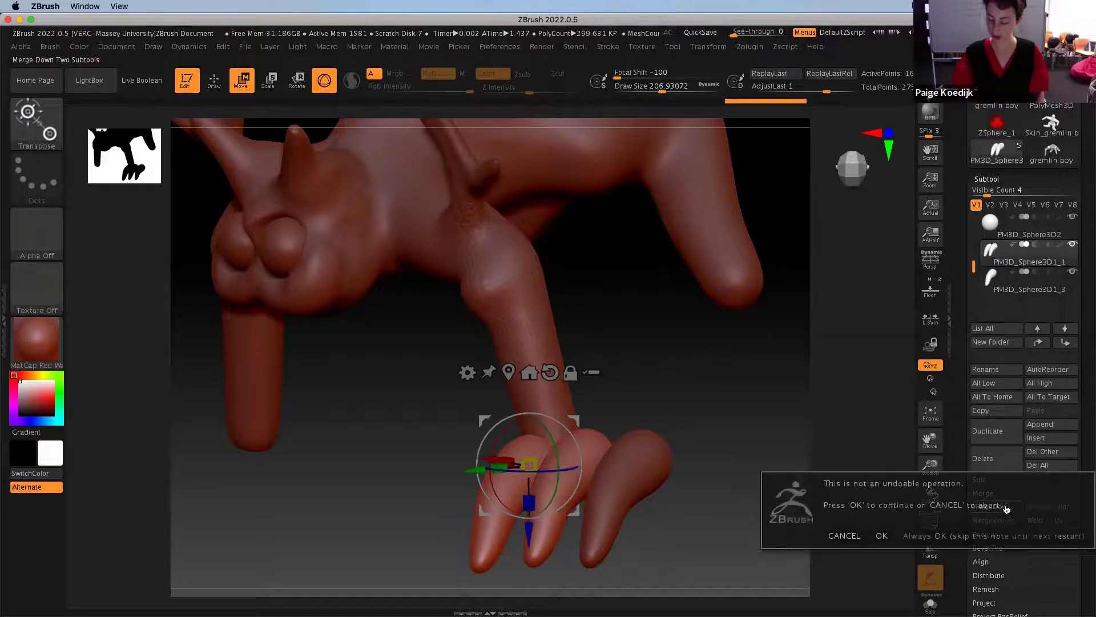
{"action": "left_click", "coordinate": [886, 537]}
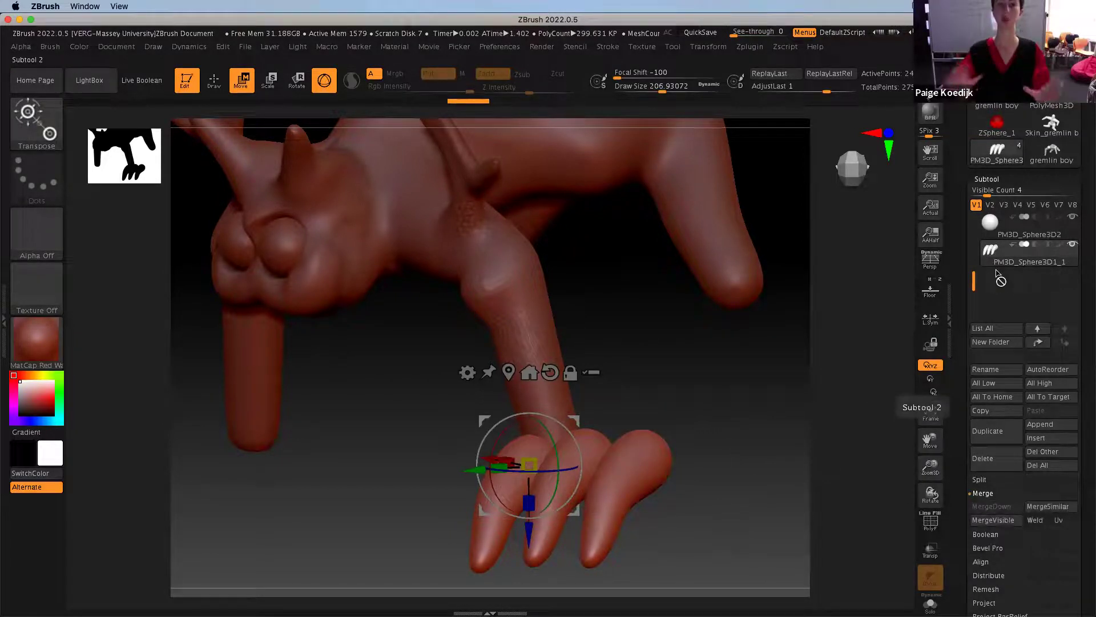
Duplicate the merged claws and mirror the copy across X onto the opposite front foot with the Mirror deformation
{"action": "left_click_drag", "start_coordinate": [772, 386], "coordinate": [771, 362]}
{"action": "left_click_drag", "start_coordinate": [771, 362], "coordinate": [731, 366]}
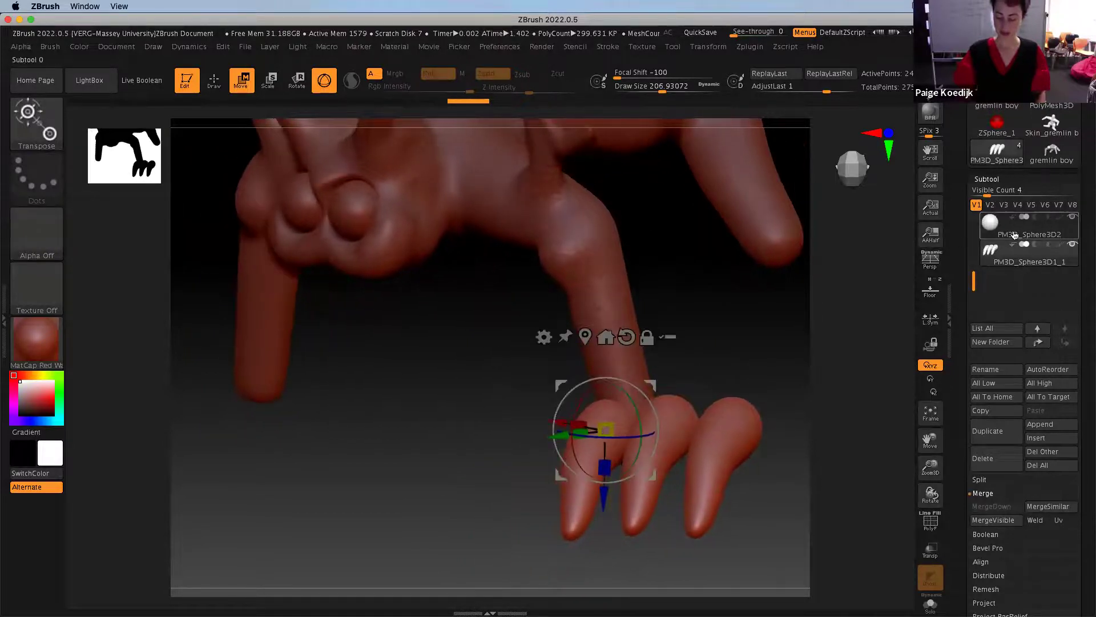
{"action": "left_click", "coordinate": [988, 431]}
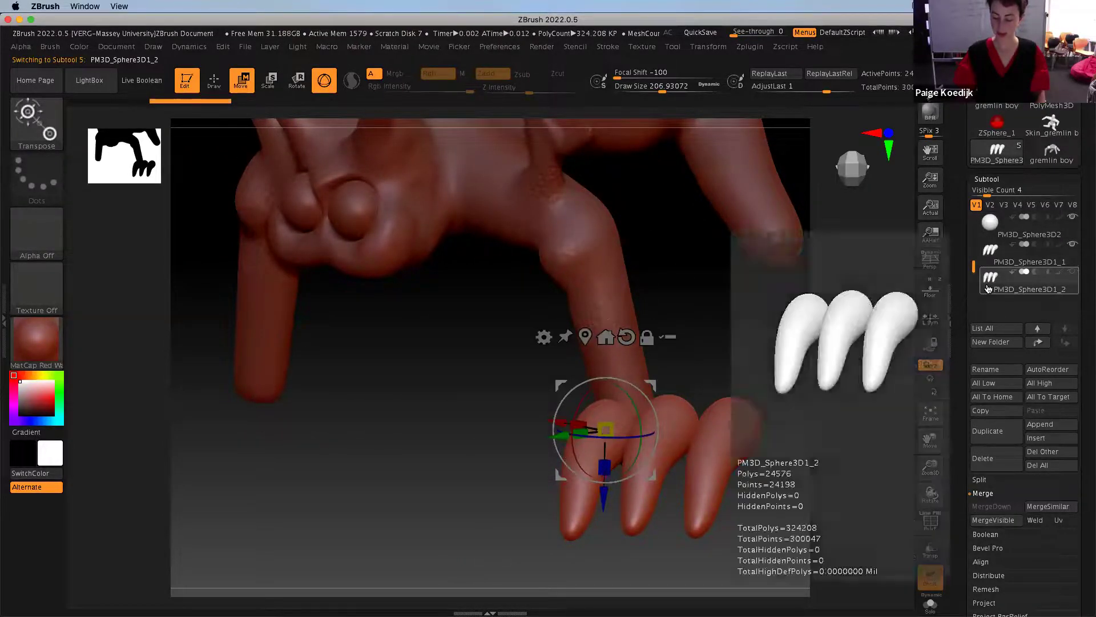
{"action": "left_click", "coordinate": [987, 177]}
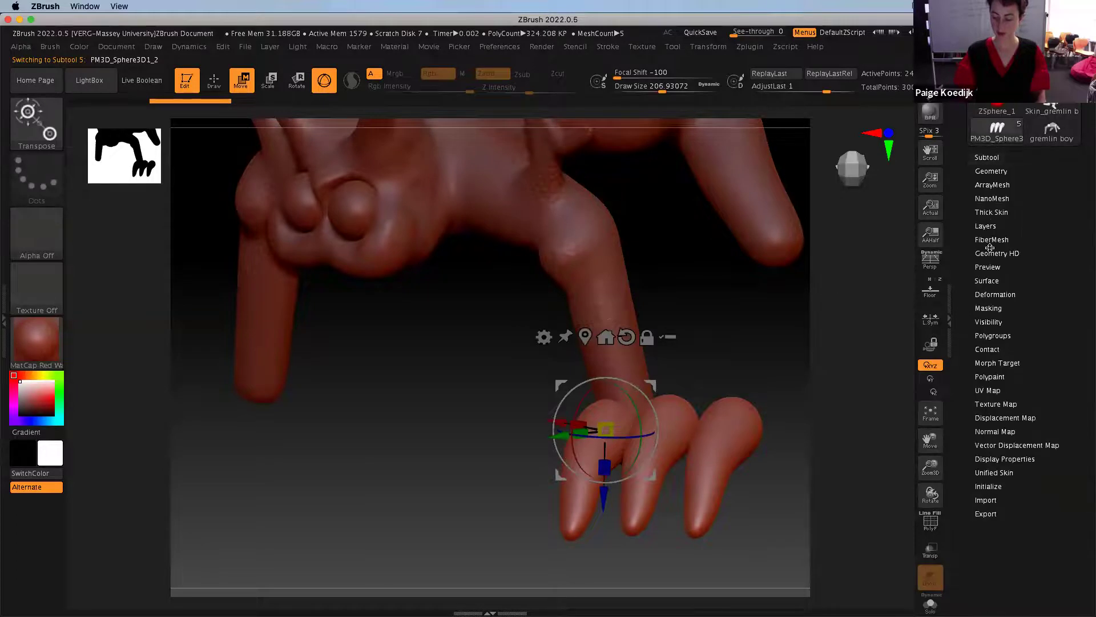
{"action": "left_click", "coordinate": [995, 294]}
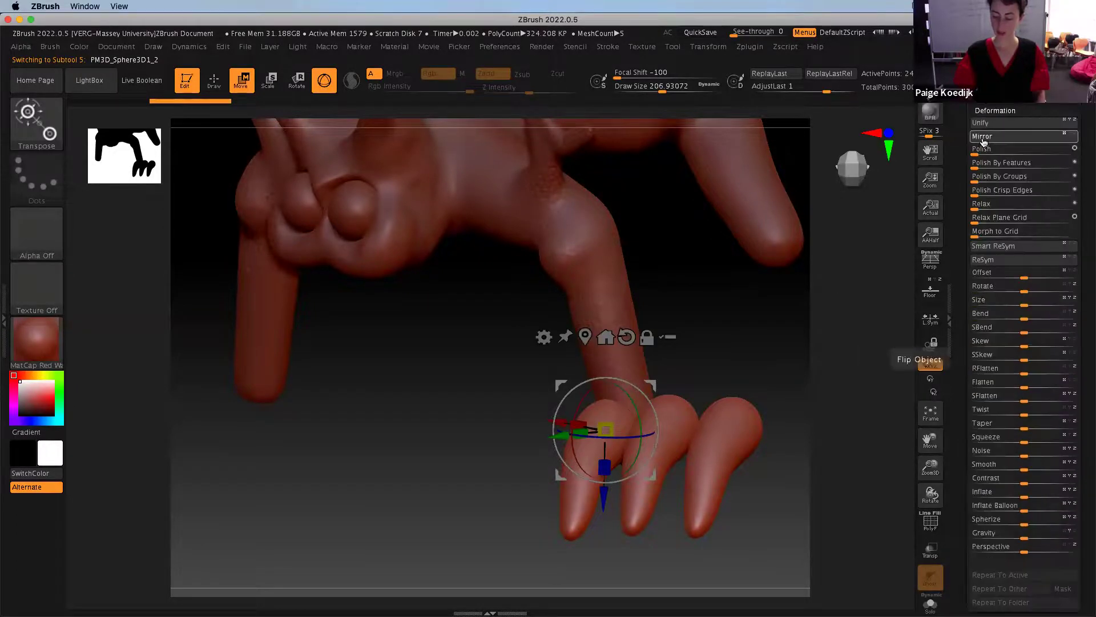
{"action": "mouse_move", "coordinate": [531, 374]}
{"action": "left_mouse_down"}
{"action": "mouse_move", "coordinate": [585, 389]}
{"action": "mouse_move", "coordinate": [539, 396]}
{"action": "mouse_move", "coordinate": [512, 376]}
{"action": "left_mouse_up"}
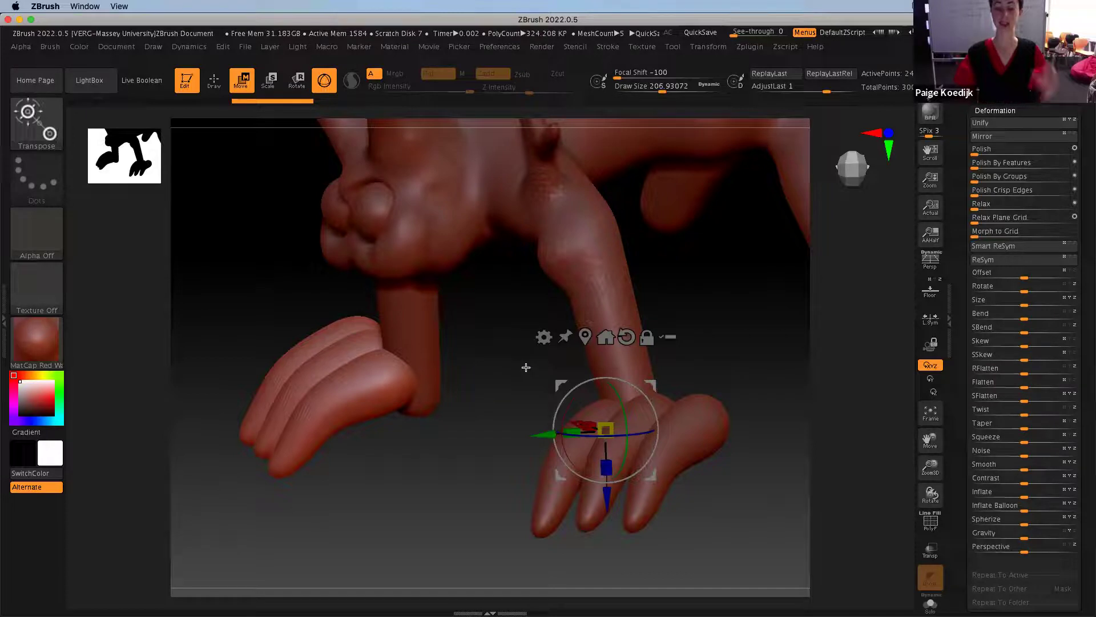
{"action": "left_click_drag", "start_coordinate": [494, 362], "coordinate": [539, 361]}
Make the Skin_gremlin boy1 body subtool active and switch back to Draw mode
{"action": "left_click", "coordinate": [1034, 112]}
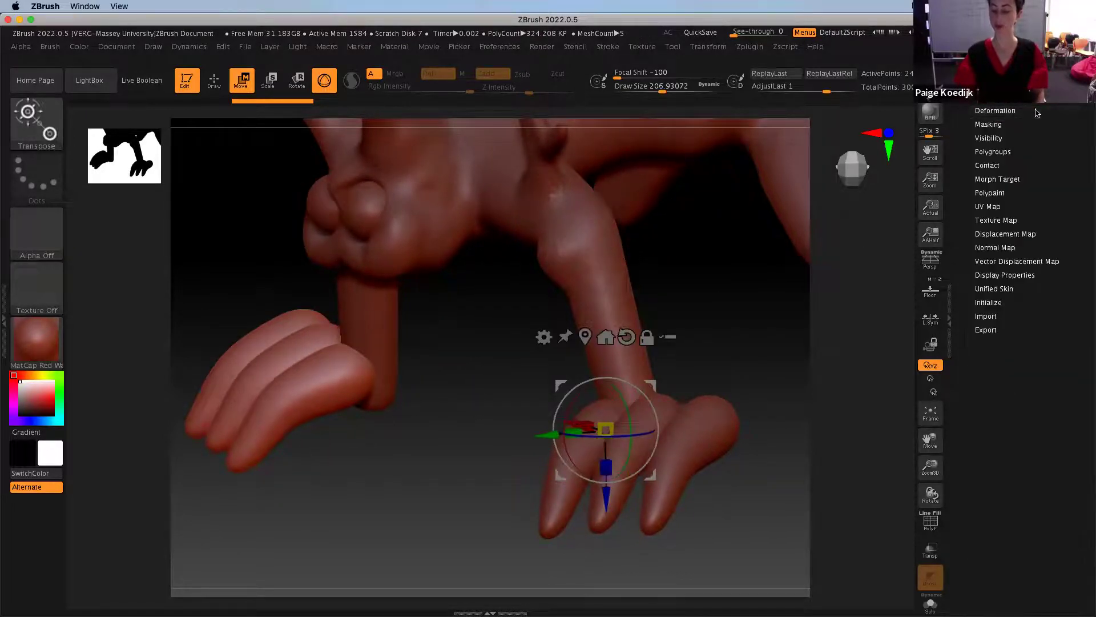
{"action": "scroll", "coordinate": [1032, 200], "scroll_direction": "up", "scroll_amount": 10}
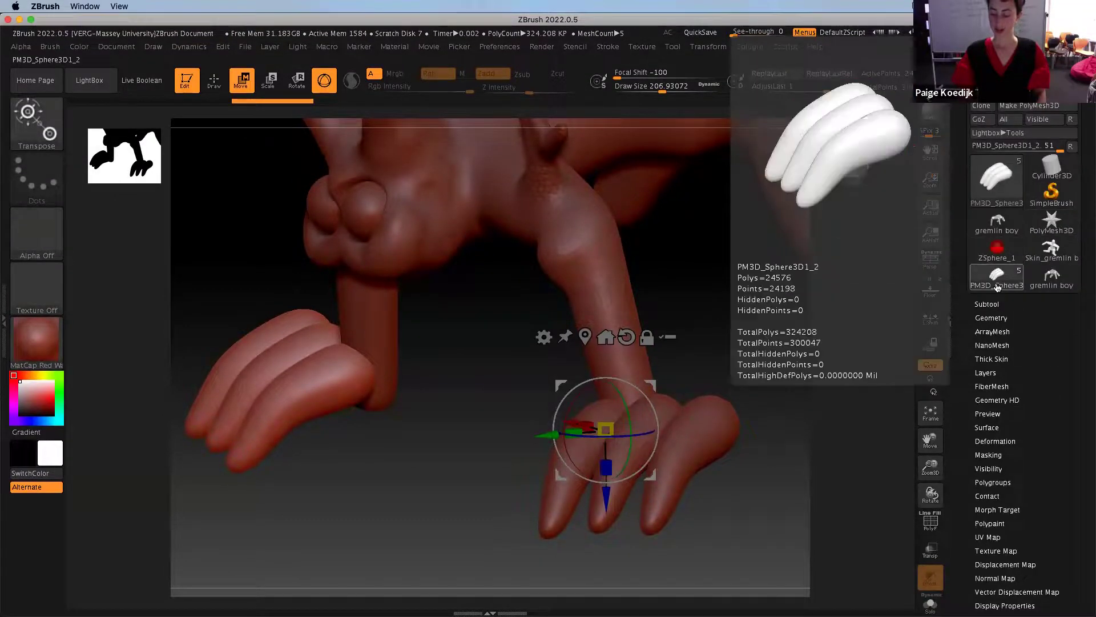
{"action": "left_click", "coordinate": [987, 304]}
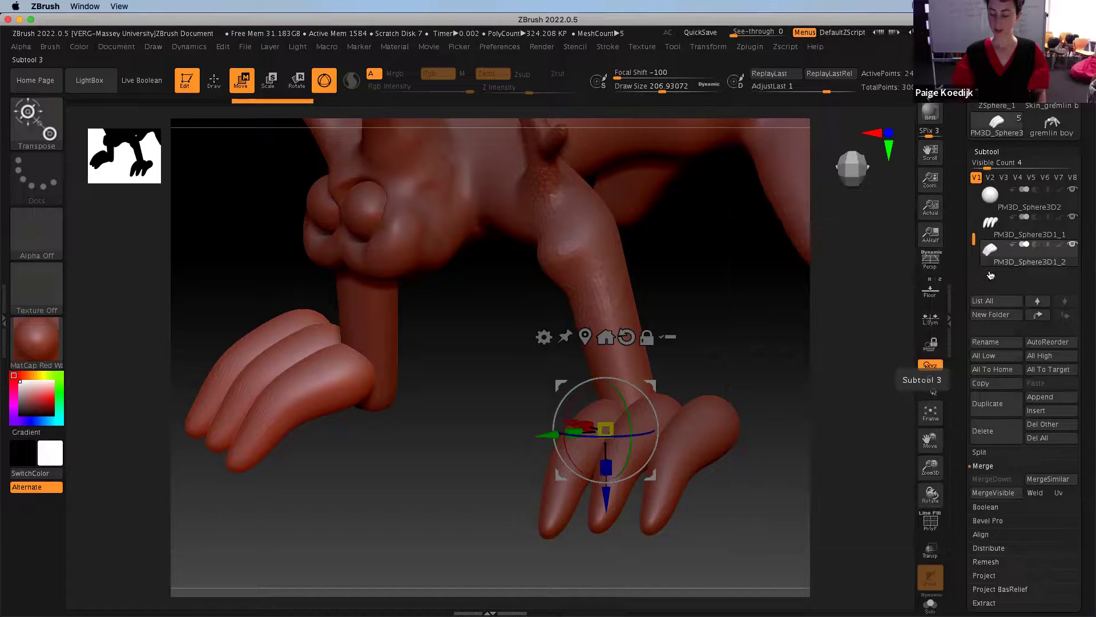
{"action": "left_click_drag", "start_coordinate": [974, 238], "coordinate": [976, 189]}
{"action": "left_click", "coordinate": [989, 197]}
{"action": "mouse_move", "coordinate": [716, 287]}
{"action": "left_mouse_down"}
{"action": "mouse_move", "coordinate": [729, 269]}
{"action": "mouse_move", "coordinate": [698, 326]}
{"action": "left_mouse_up"}
{"action": "left_click_drag", "start_coordinate": [744, 257], "coordinate": [631, 281]}
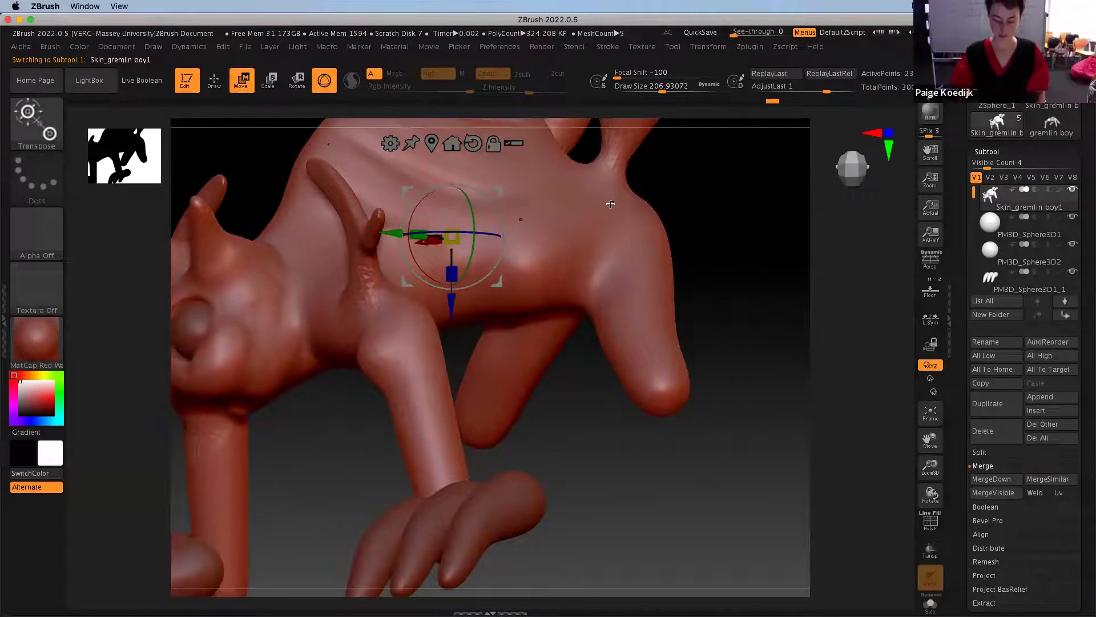
{"action": "left_click", "coordinate": [215, 83]}
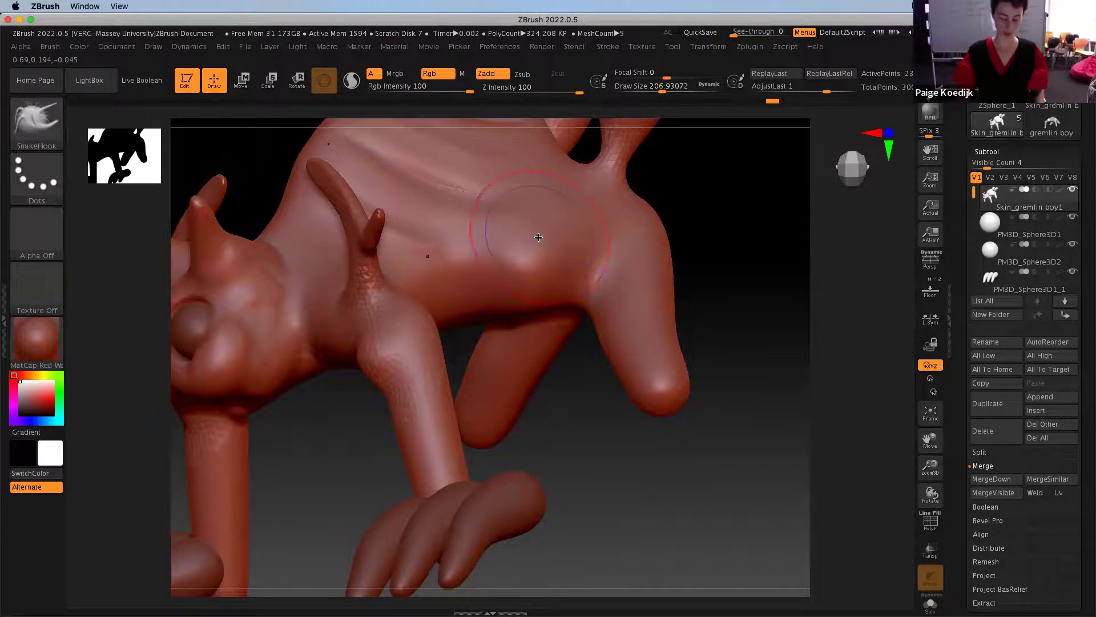
Paint a mask over the hind leg and hip of the body with the MaskPen brush
{"action": "key", "text": "ctrl"}
{"action": "key", "text": "ctrl"}
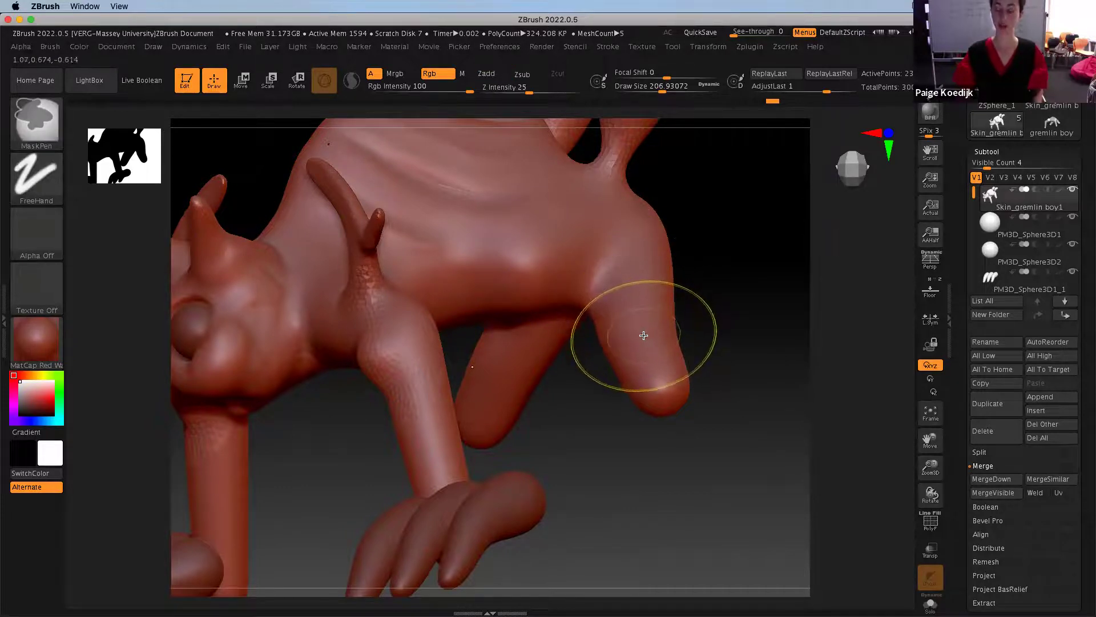
{"action": "mouse_move", "coordinate": [632, 313]}
{"action": "left_mouse_down", "text": "ctrl"}
{"action": "mouse_move", "coordinate": [644, 350]}
{"action": "mouse_move", "coordinate": [683, 329]}
{"action": "mouse_move", "coordinate": [602, 345]}
{"action": "mouse_move", "coordinate": [673, 308]}
{"action": "mouse_move", "coordinate": [688, 276]}
{"action": "mouse_move", "coordinate": [587, 318]}
{"action": "mouse_move", "coordinate": [555, 293]}
{"action": "left_mouse_up", "text": "ctrl"}
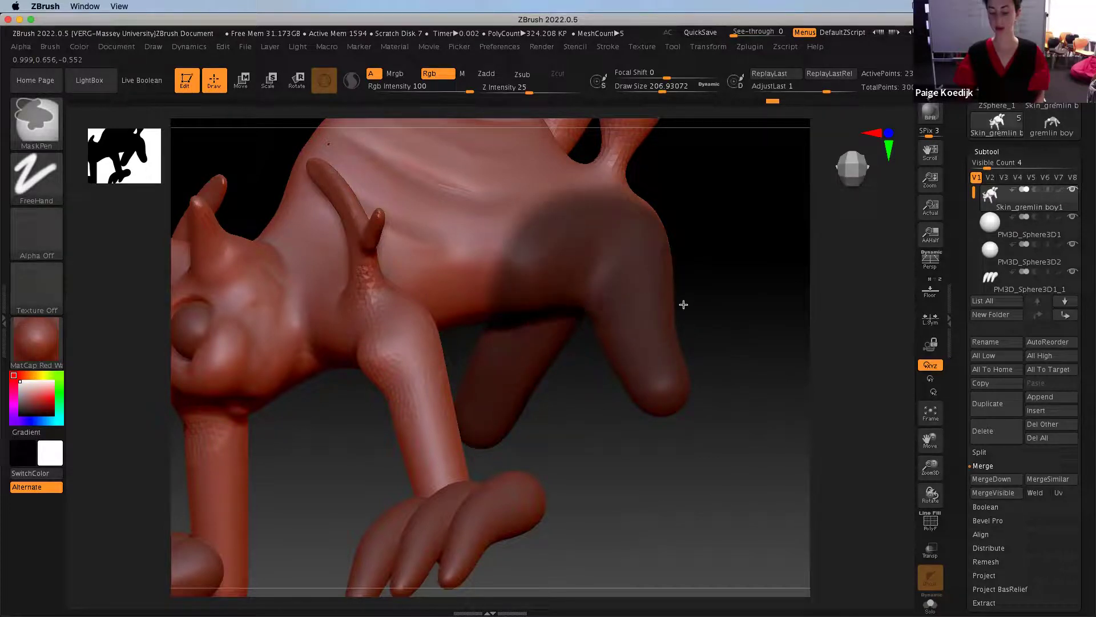
{"action": "left_click_drag", "start_coordinate": [682, 469], "coordinate": [714, 481]}
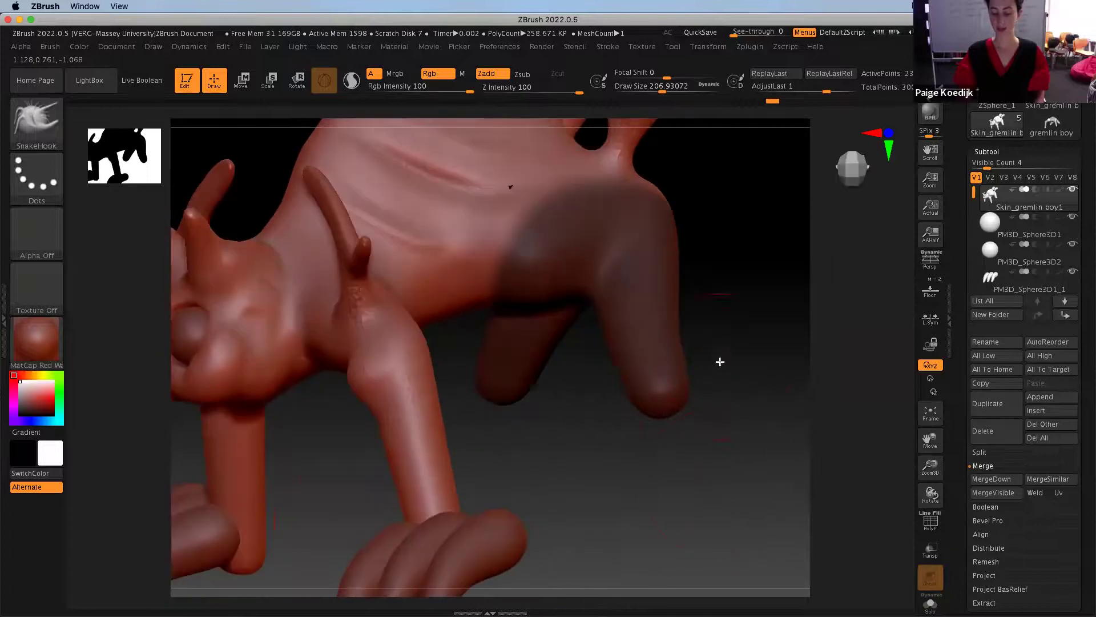
Invert the mask so that the rest of the body is protected and the hind legs are editable
{"action": "key", "text": "ctrl"}
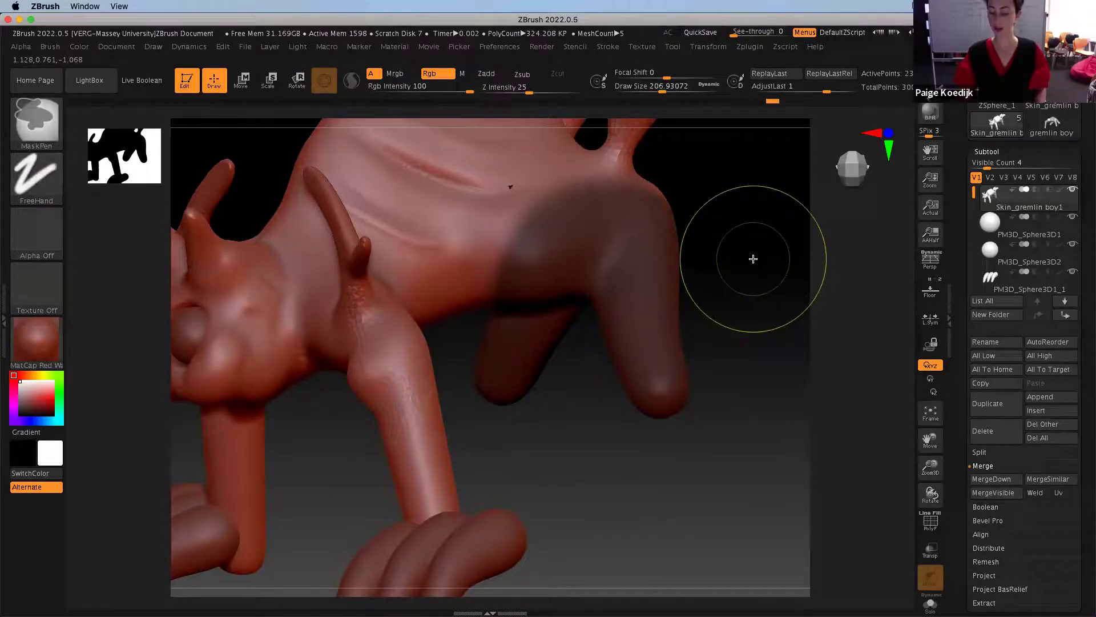
{"action": "left_click", "coordinate": [753, 259], "text": "ctrl"}
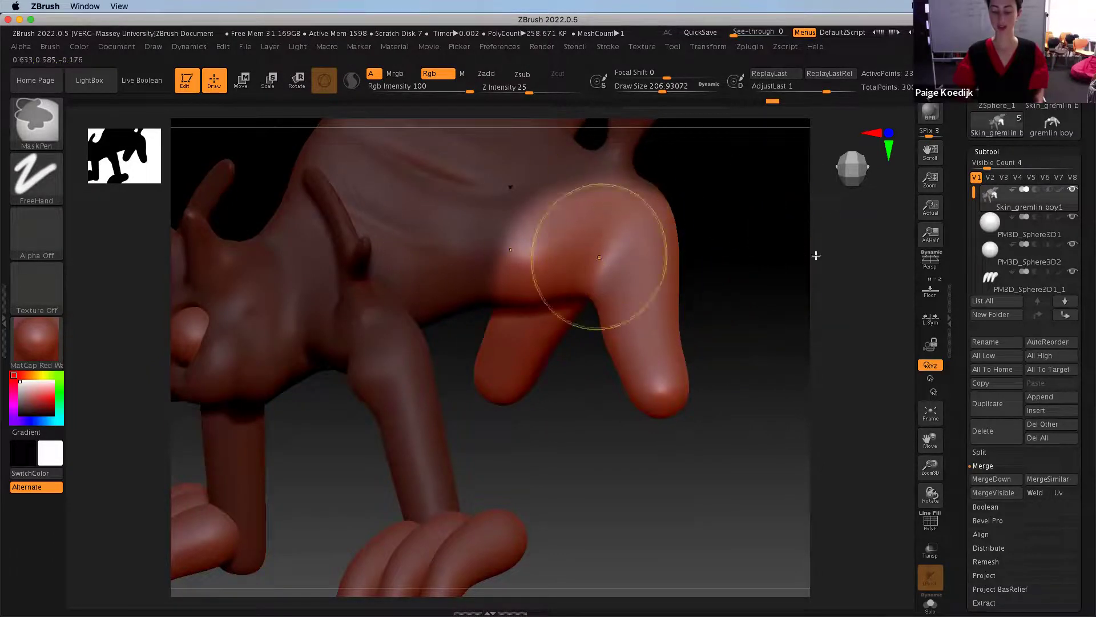
{"action": "left_click", "coordinate": [794, 276], "text": "ctrl"}
{"action": "left_click", "coordinate": [763, 286], "text": "ctrl"}
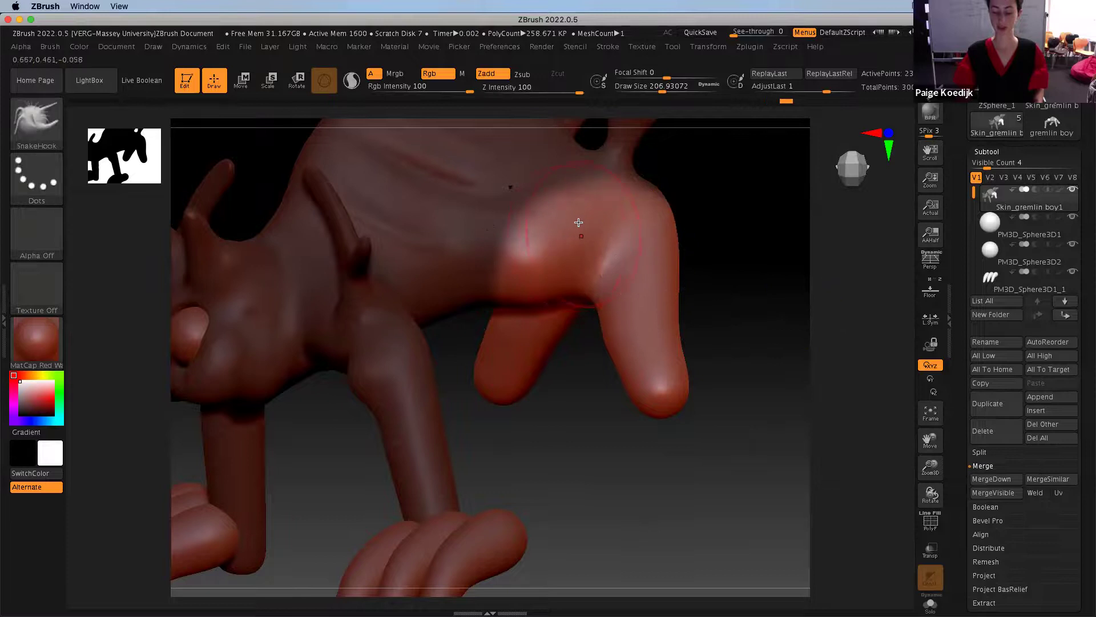
Try pulling the unmasked hip with the SnakeHook brush, undoing each stroke
{"action": "mouse_move", "coordinate": [585, 220]}
{"action": "left_mouse_down"}
{"action": "mouse_move", "coordinate": [467, 255]}
{"action": "mouse_move", "coordinate": [487, 159]}
{"action": "mouse_move", "coordinate": [528, 255]}
{"action": "left_mouse_up"}
{"action": "key", "text": "ctrl+z"}
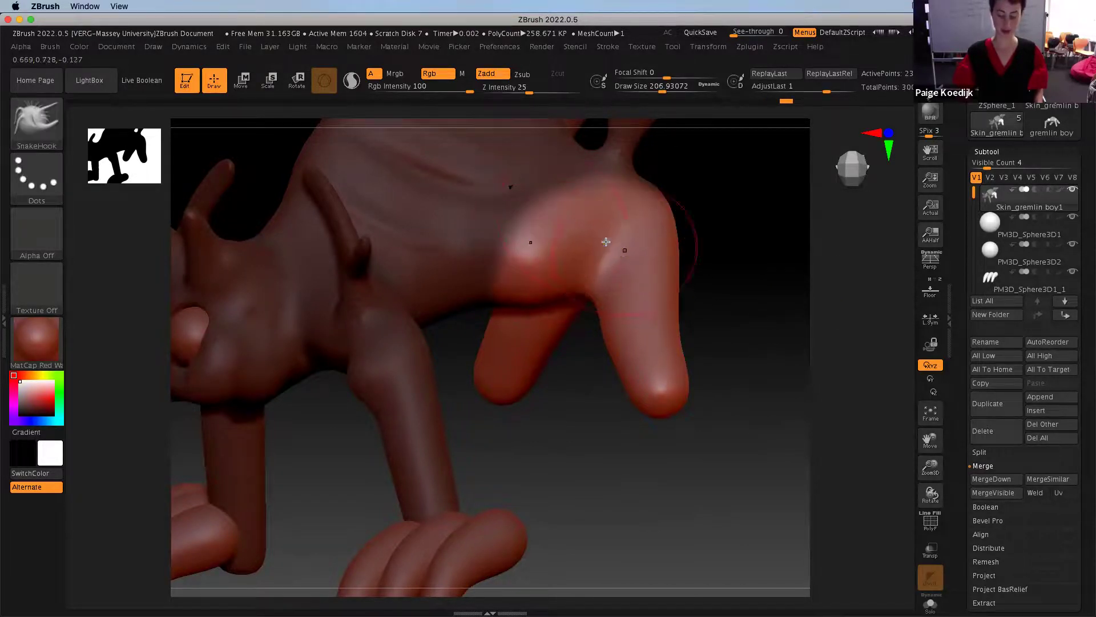
{"action": "mouse_move", "coordinate": [600, 210]}
{"action": "left_mouse_down"}
{"action": "mouse_move", "coordinate": [710, 111]}
{"action": "mouse_move", "coordinate": [715, 85]}
{"action": "left_mouse_up"}
{"action": "key", "text": "ctrl+z"}
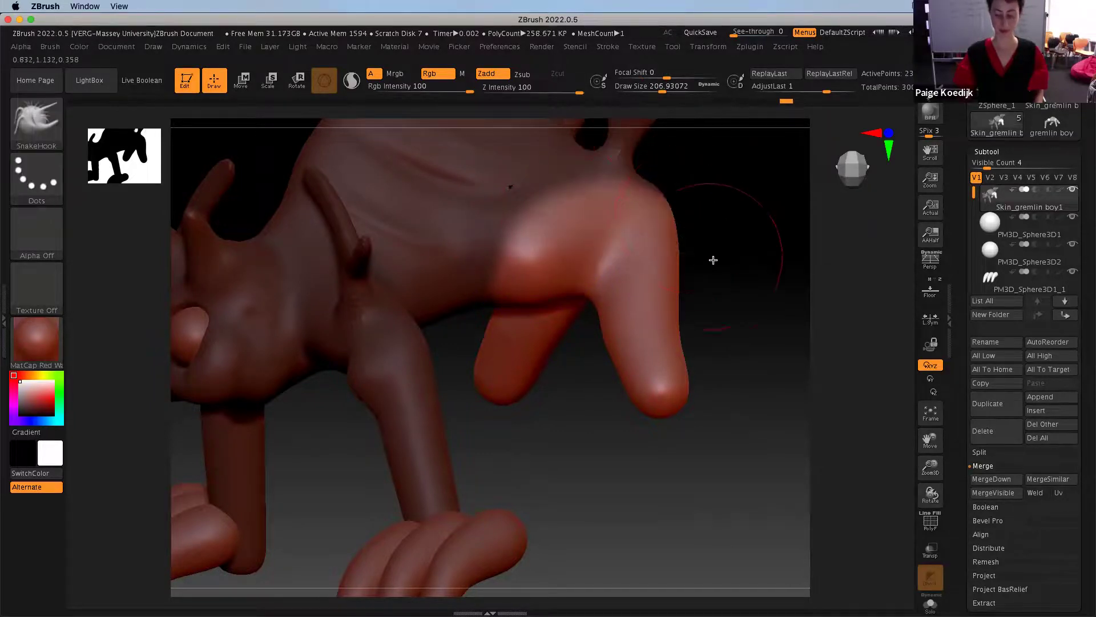
Clear the existing mask and drag out a rectangular mask over the lower part of the hind leg and tail
{"action": "left_click_drag", "start_coordinate": [700, 286], "coordinate": [698, 286]}
{"action": "left_click_drag", "start_coordinate": [202, 492], "coordinate": [193, 464]}
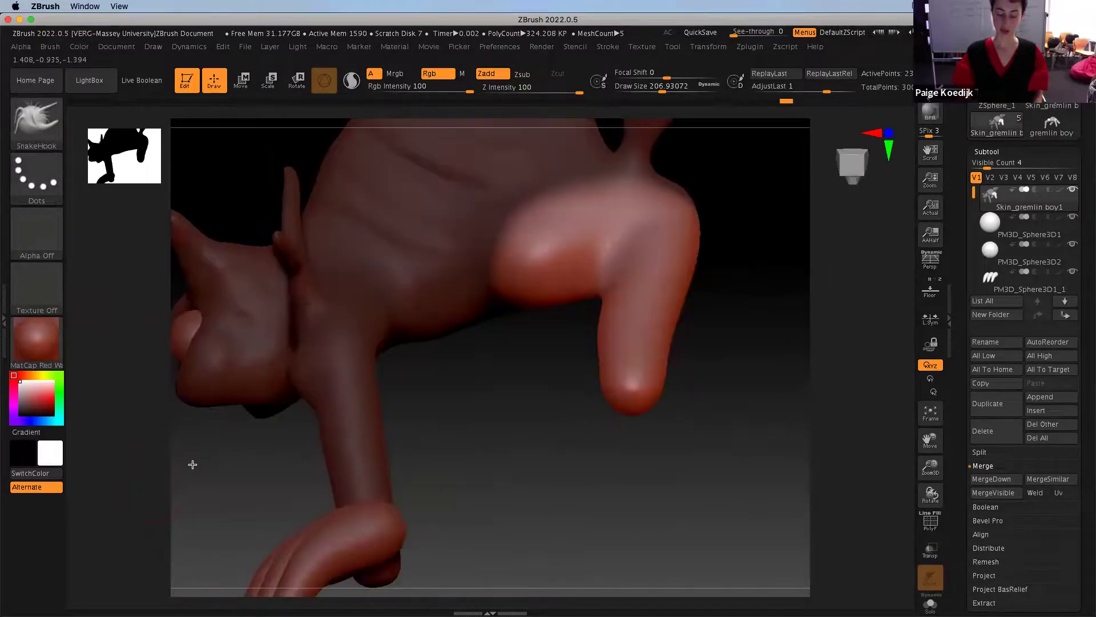
{"action": "left_click_drag", "start_coordinate": [734, 237], "coordinate": [739, 254]}
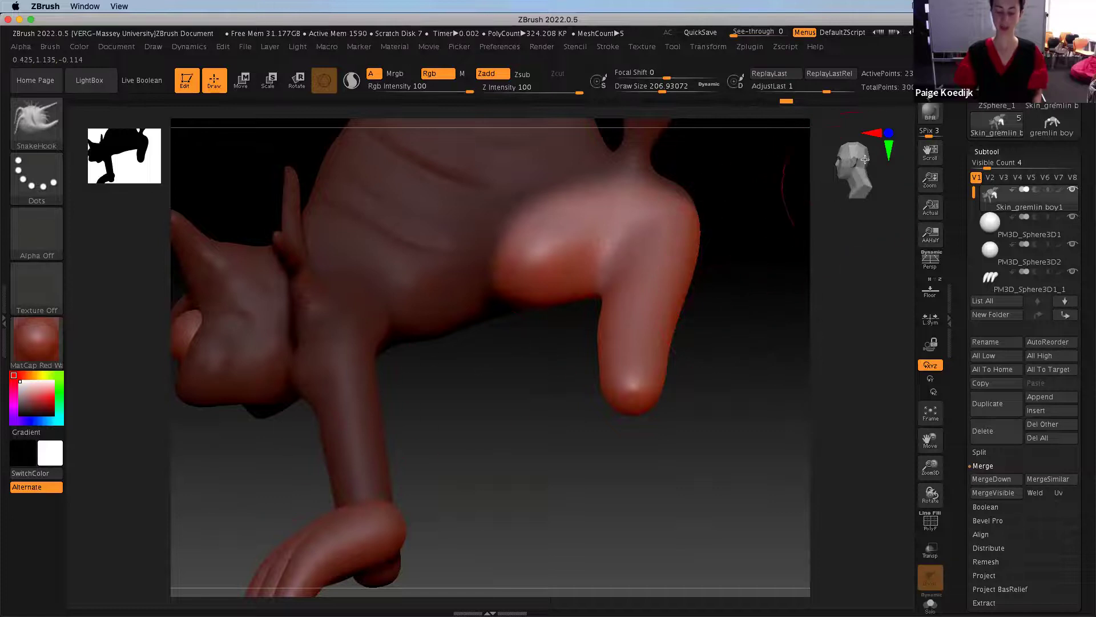
{"action": "left_click", "coordinate": [834, 178]}
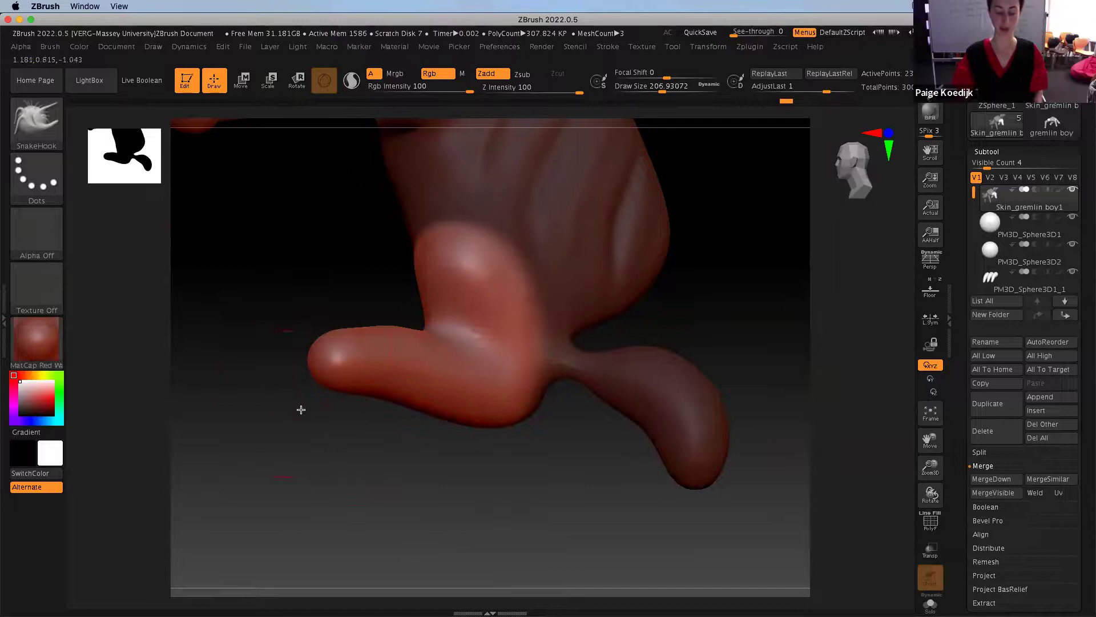
{"action": "left_click_drag", "start_coordinate": [247, 227], "coordinate": [278, 264], "text": "ctrl"}
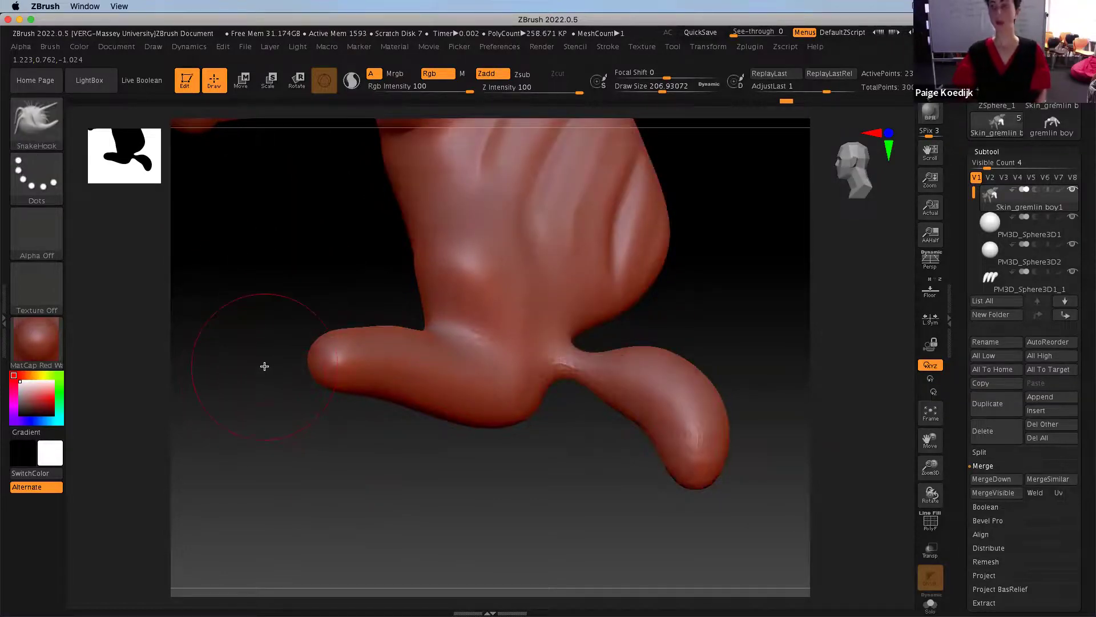
{"action": "mouse_move", "coordinate": [264, 366]}
{"action": "left_mouse_down"}
{"action": "mouse_move", "coordinate": [328, 395]}
{"action": "mouse_move", "coordinate": [269, 393]}
{"action": "mouse_move", "coordinate": [792, 520]}
{"action": "left_mouse_up"}
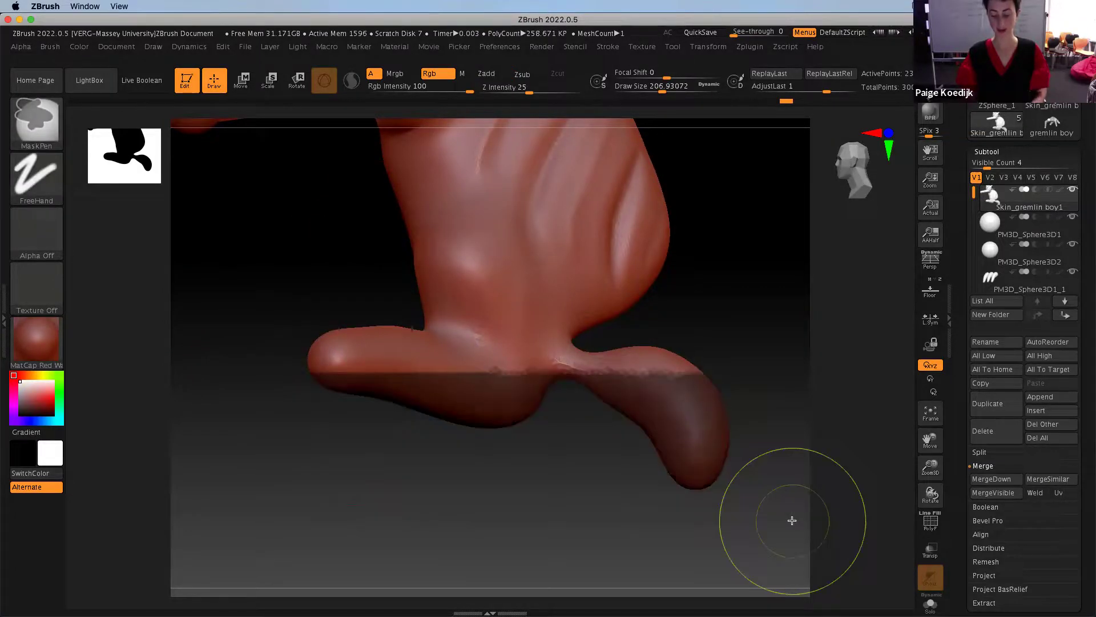
Invert the mask so the lower leg and tail area is unmasked, and hide that unmasked part of the body
{"action": "left_click", "coordinate": [757, 344], "text": "ctrl"}
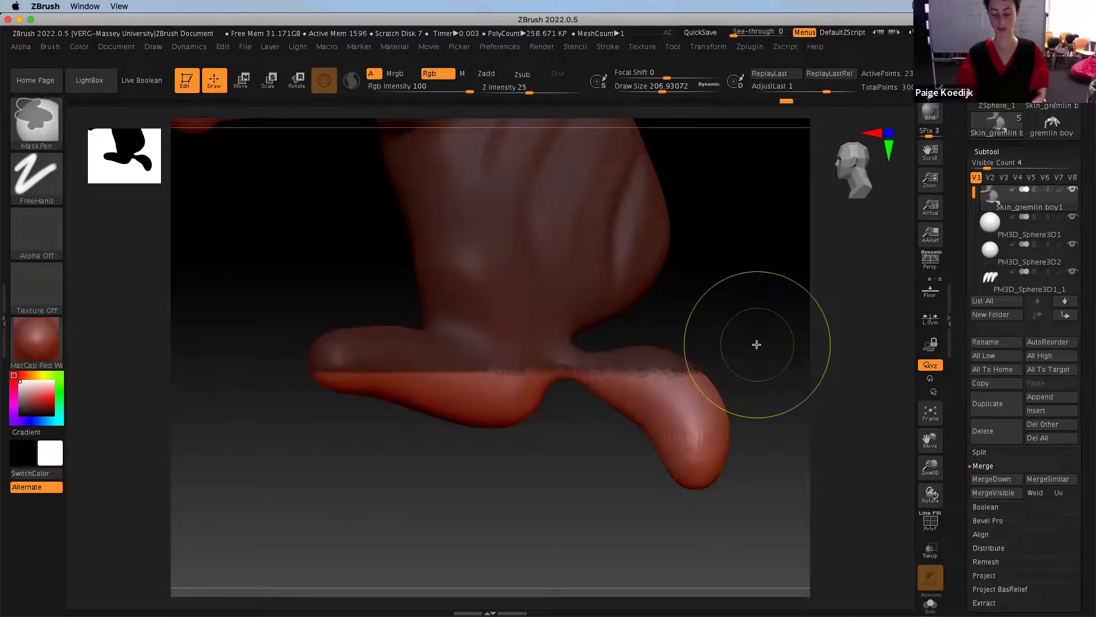
{"action": "left_click_drag", "start_coordinate": [1089, 469], "coordinate": [1088, 356]}
{"action": "left_click", "coordinate": [1010, 414]}
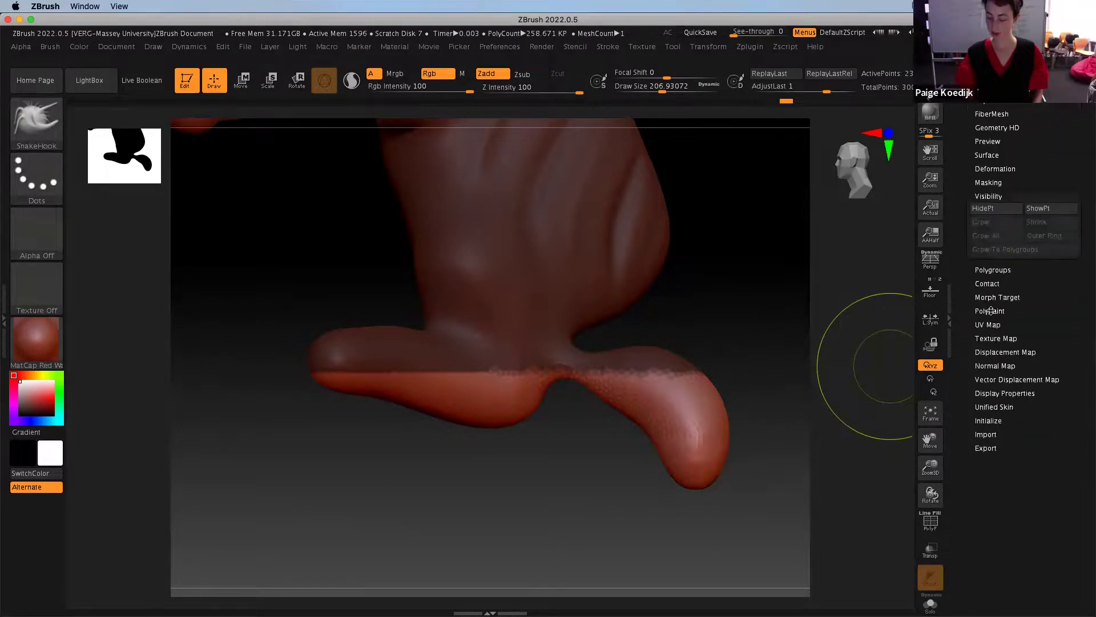
{"action": "left_click", "coordinate": [1001, 210]}
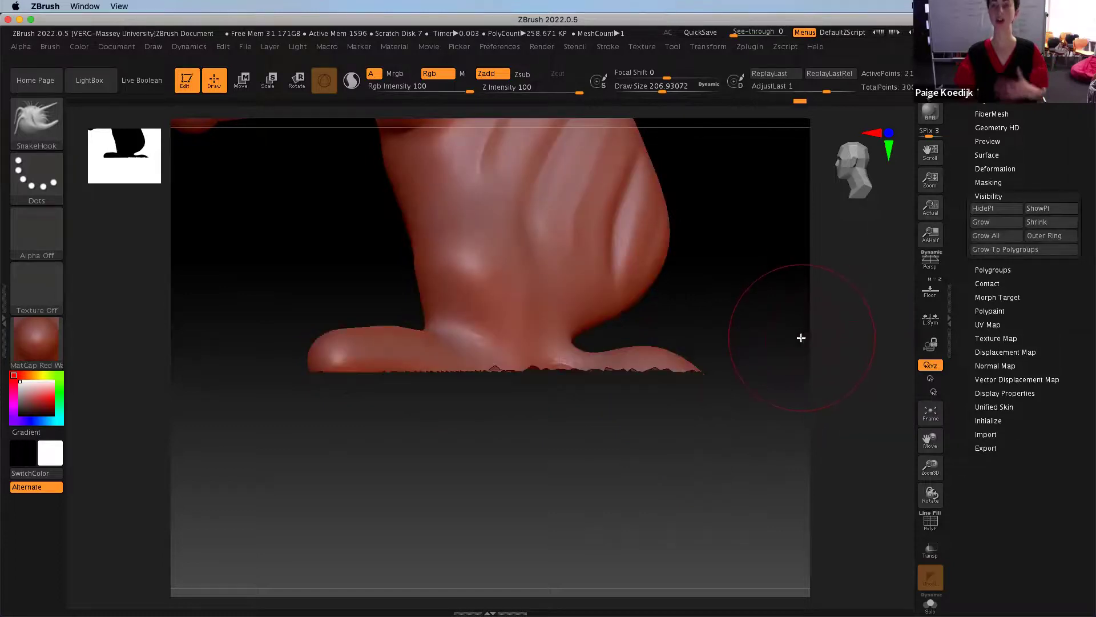
{"action": "mouse_move", "coordinate": [746, 438]}
{"action": "left_mouse_down"}
{"action": "mouse_move", "coordinate": [702, 394]}
{"action": "mouse_move", "coordinate": [741, 401]}
{"action": "mouse_move", "coordinate": [742, 372]}
{"action": "mouse_move", "coordinate": [743, 445]}
{"action": "mouse_move", "coordinate": [731, 403]}
{"action": "left_mouse_up"}
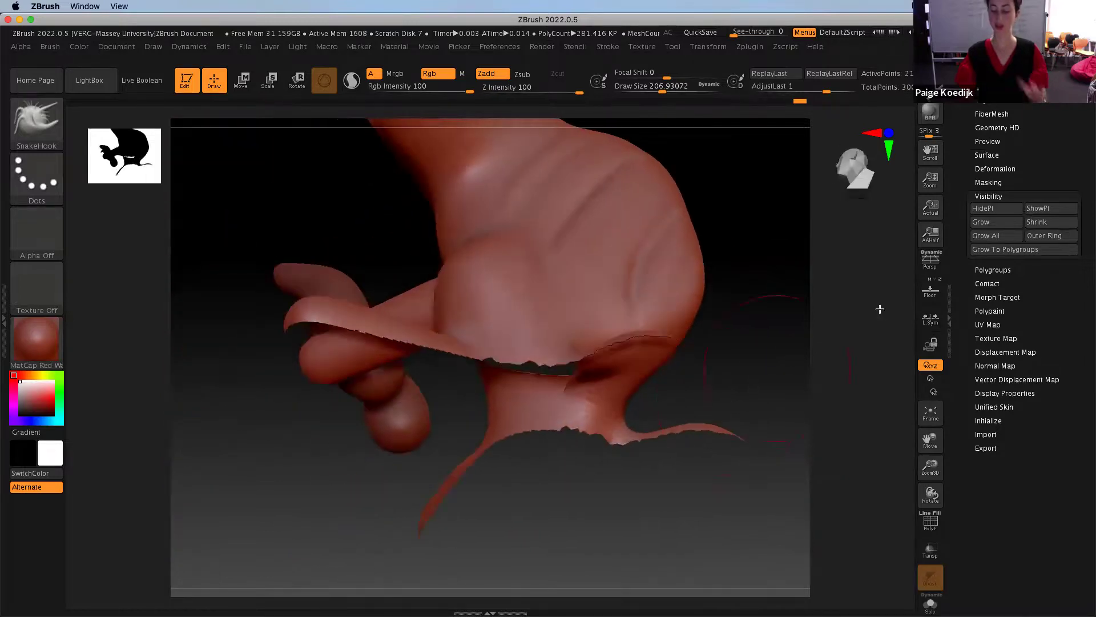
Delete the hidden lower part of the body mesh permanently using the Modify Topology options
{"action": "scroll", "coordinate": [1086, 329], "scroll_direction": "up", "scroll_amount": 5}
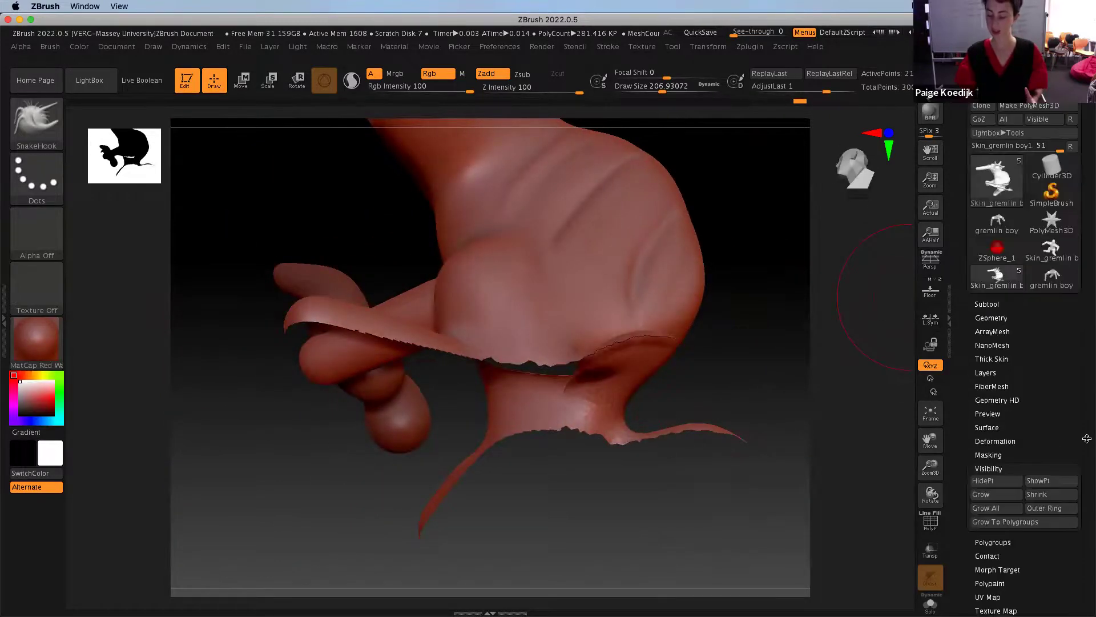
{"action": "left_click", "coordinate": [983, 317]}
{"action": "scroll", "coordinate": [1080, 421], "scroll_direction": "down", "scroll_amount": 2}
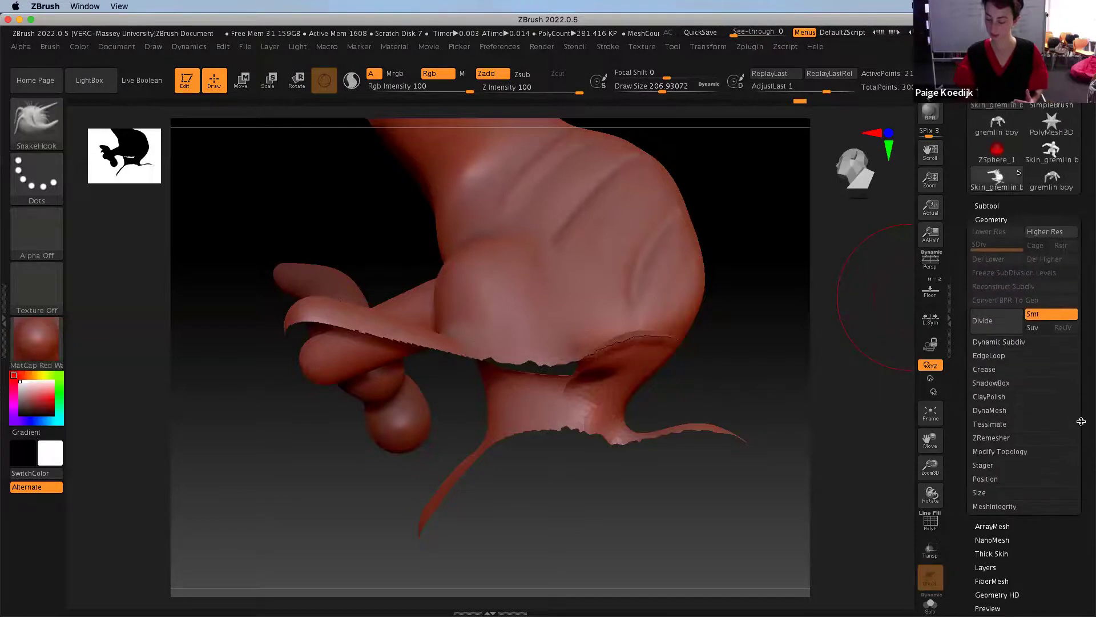
{"action": "left_click", "coordinate": [996, 452]}
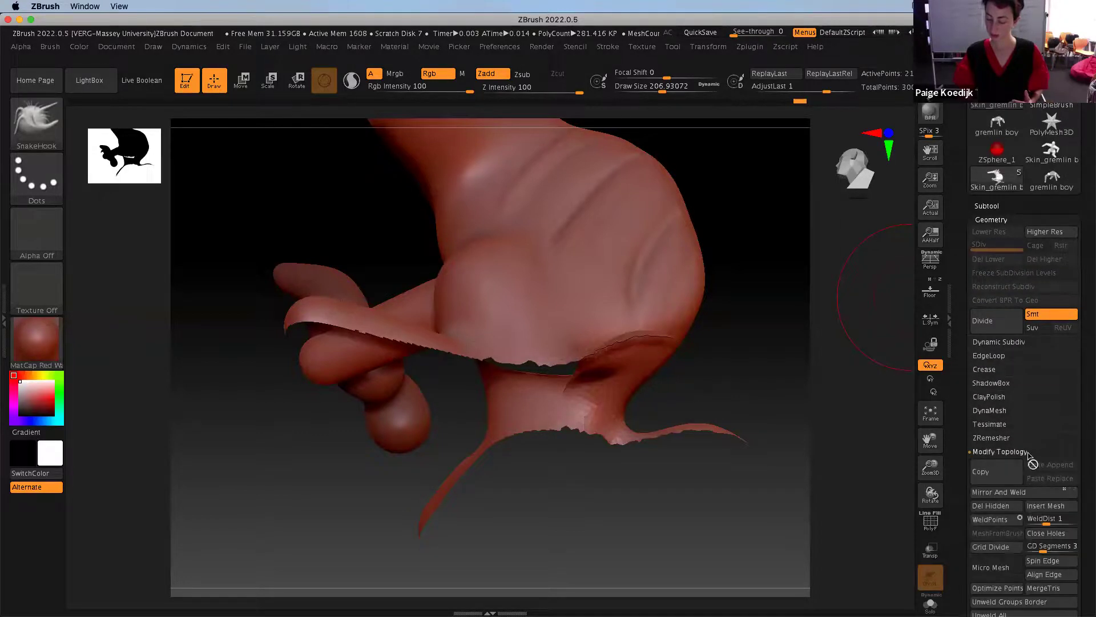
{"action": "scroll", "coordinate": [1089, 464], "scroll_direction": "down", "scroll_amount": 4}
{"action": "left_click", "coordinate": [977, 329]}
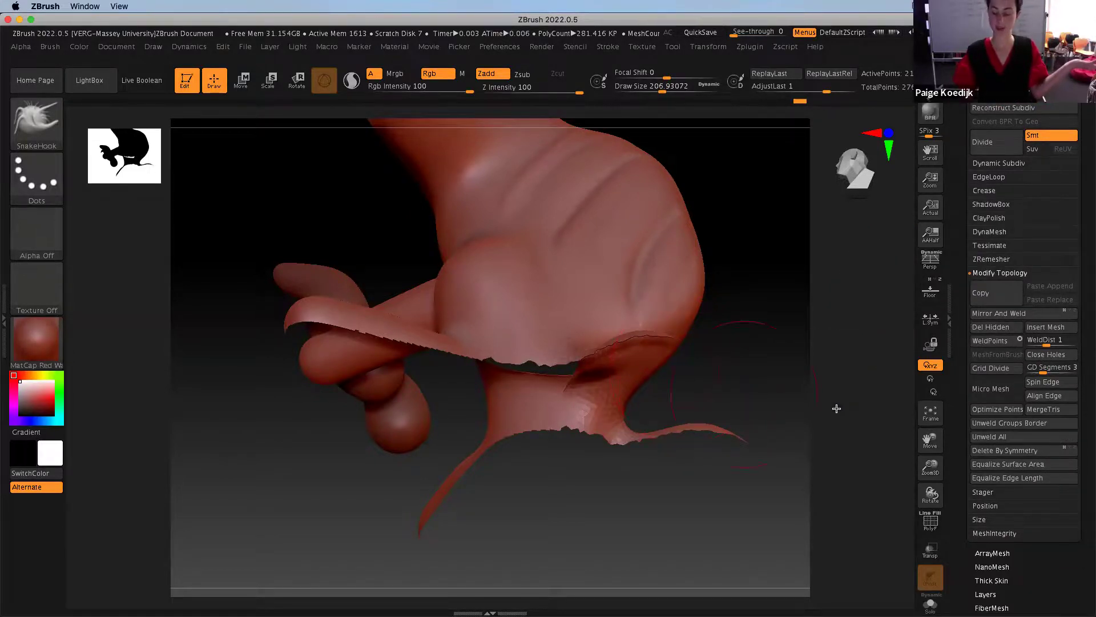
Close the open holes along the cut underside of the body and smooth the rough edges of the new caps
{"action": "left_click", "coordinate": [1050, 355]}
{"action": "left_click_drag", "start_coordinate": [768, 396], "coordinate": [761, 367]}
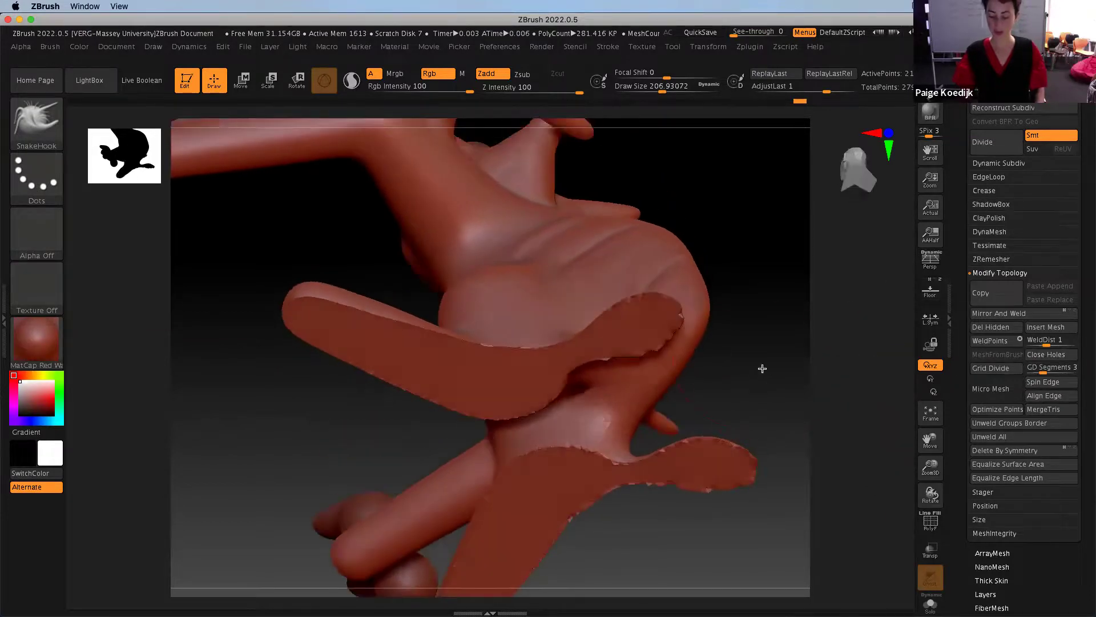
{"action": "key", "text": "ctrl+z"}
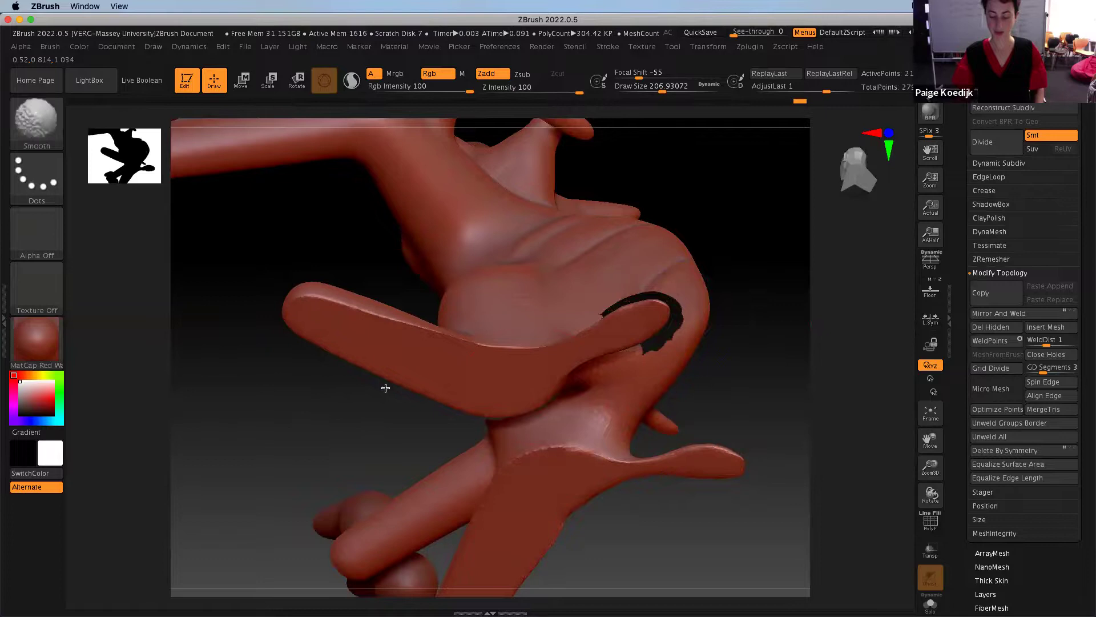
{"action": "left_click_drag", "start_coordinate": [749, 407], "coordinate": [754, 478]}
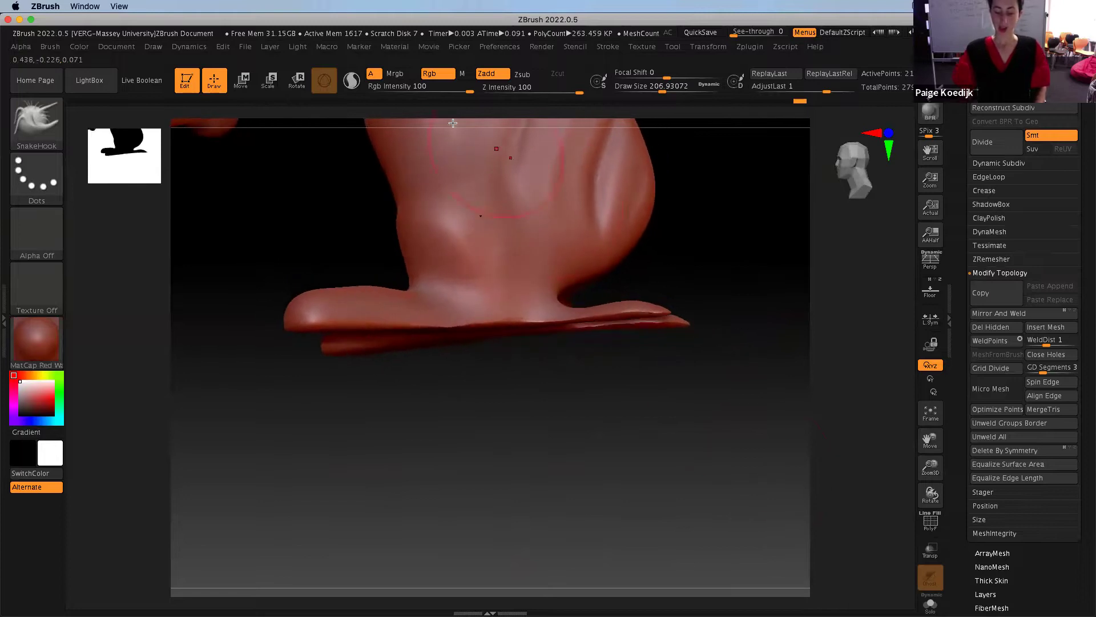